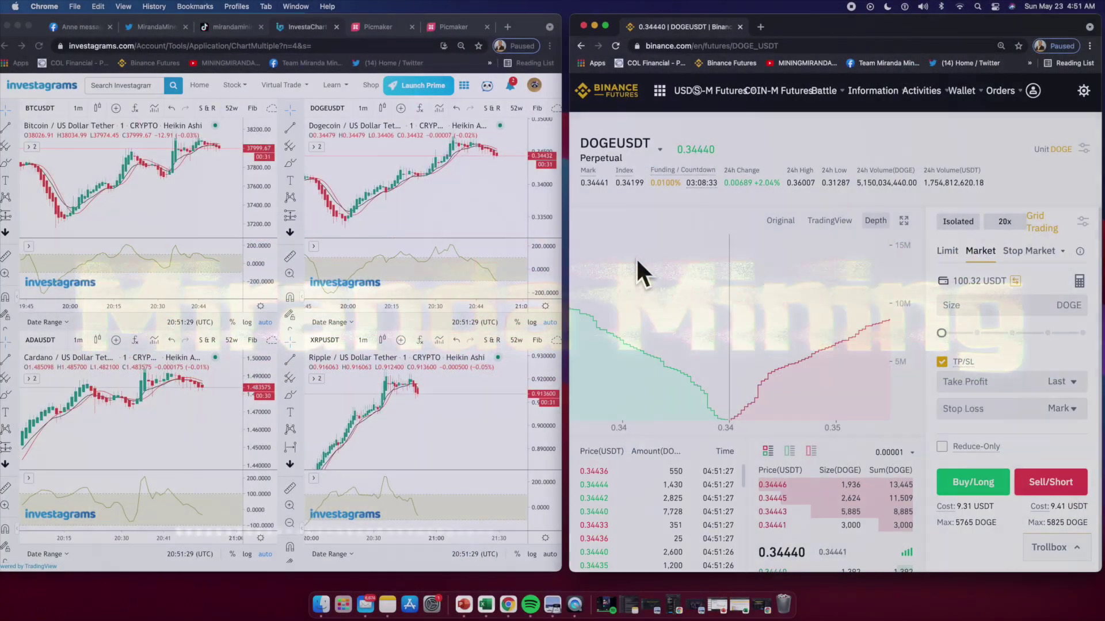
- Set the DOGEUSDT order size slider to 50%
scroll(928, 340, "down", 2)
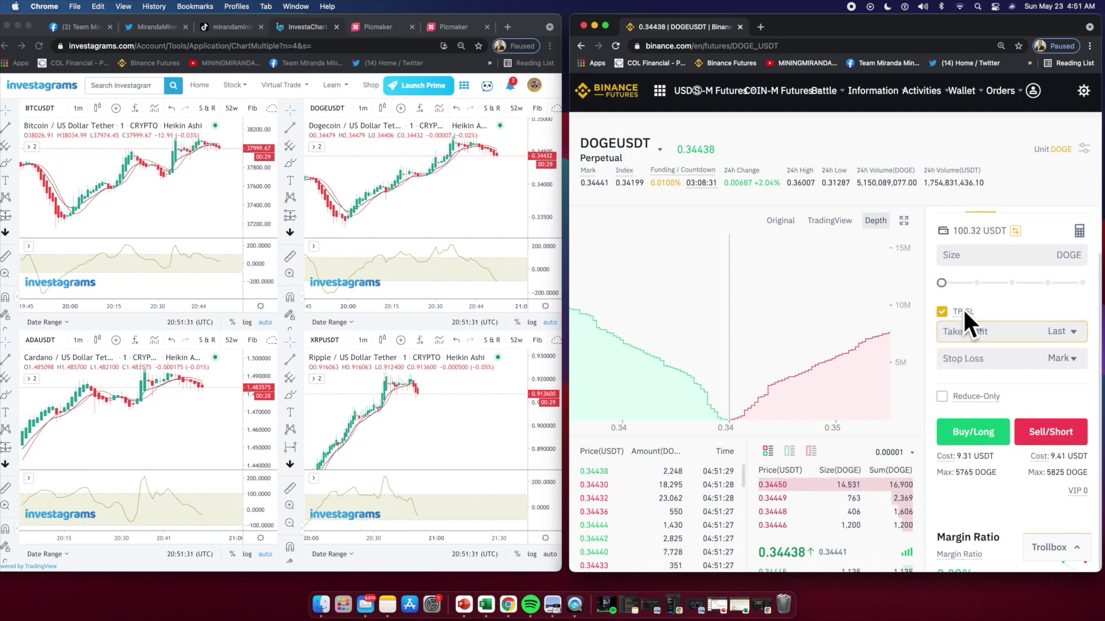
scroll(931, 305, "up", 2)
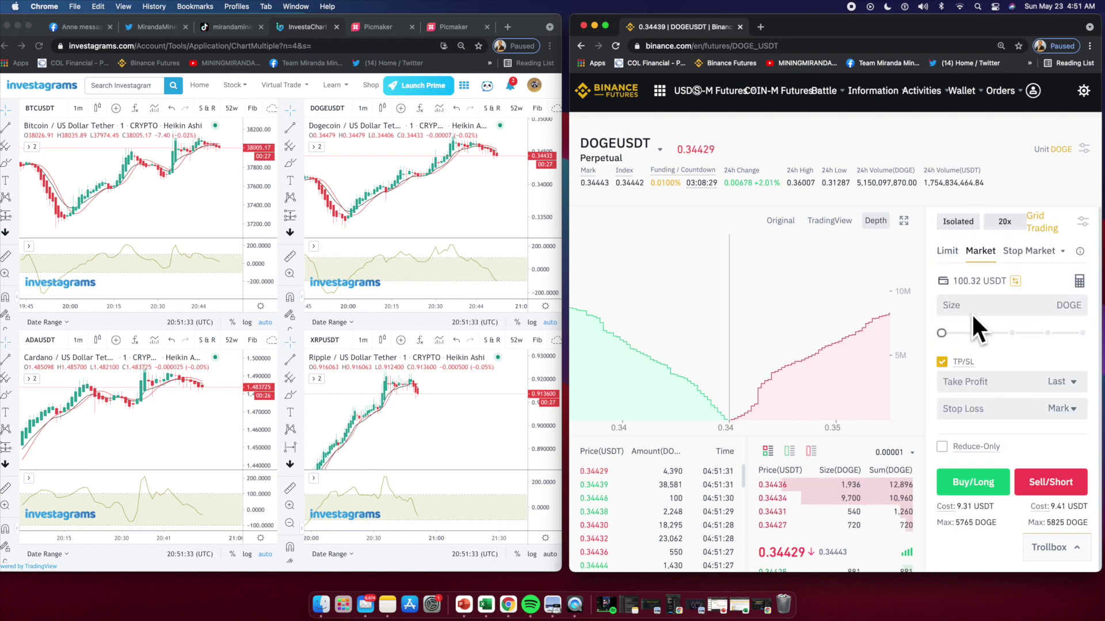
left_click(1011, 332)
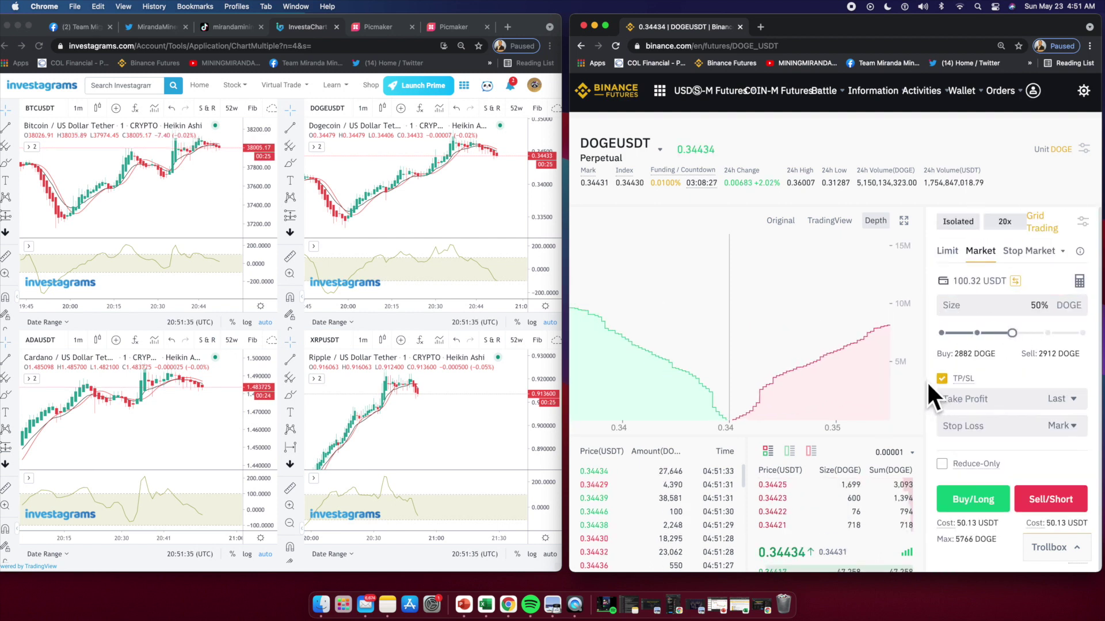
- Zoom the Investagrams DOGEUSDT chart onto its most recent candles with a zoom box
scroll(931, 391, "down", 3)
scroll(926, 381, "down", 4)
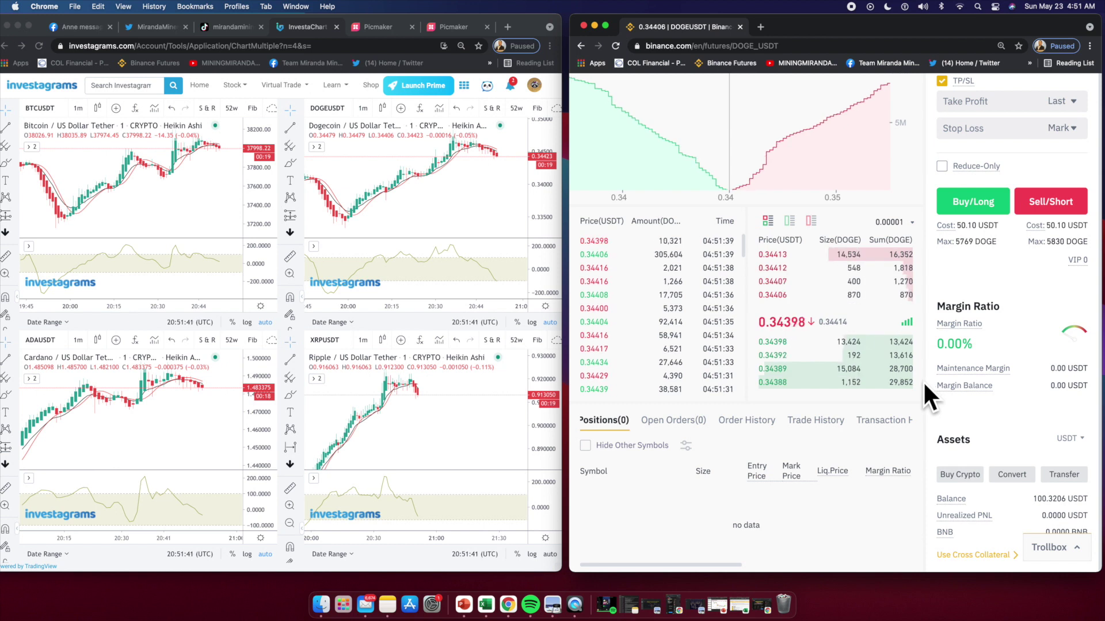
left_click(289, 274)
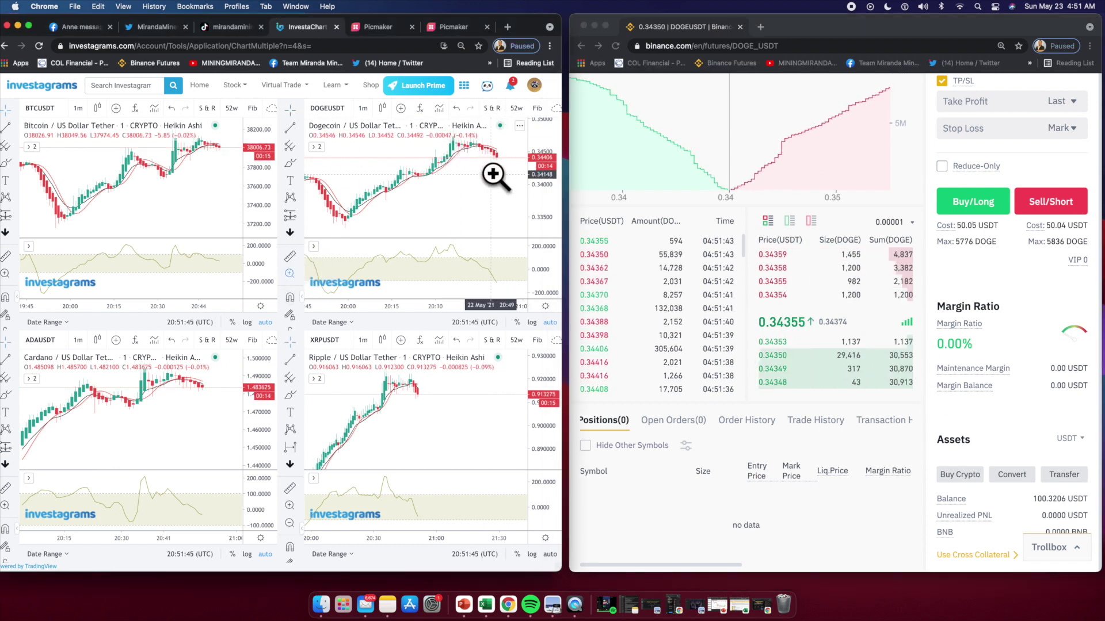
left_click_drag(511, 183, 443, 129)
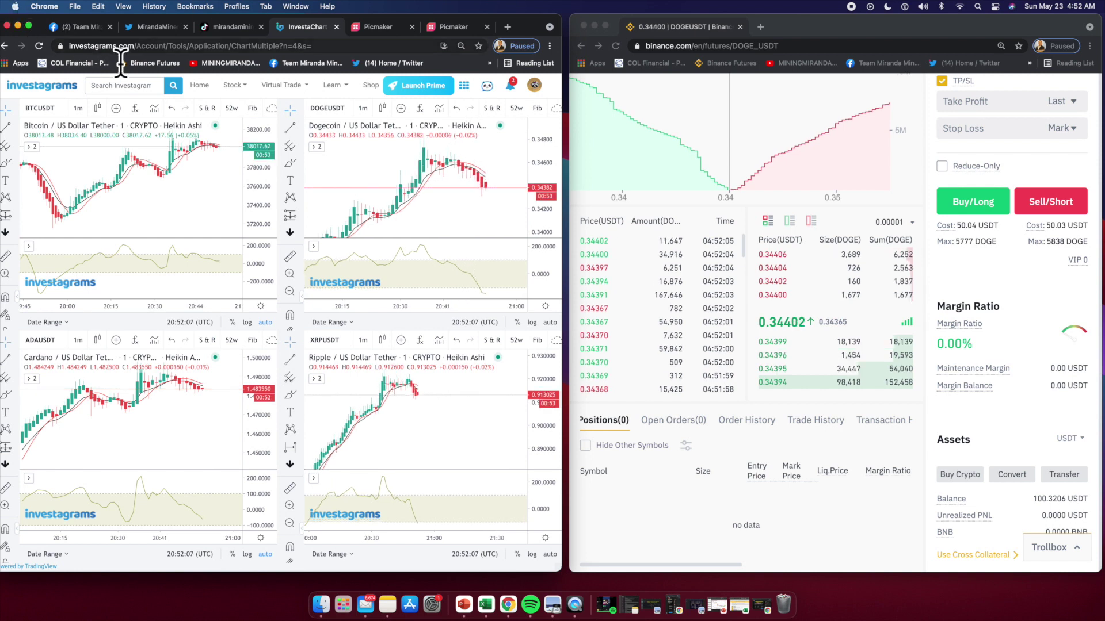
- Switch Twitter from the profile page to the Home feed and close one Picmaker tab
left_click(143, 27)
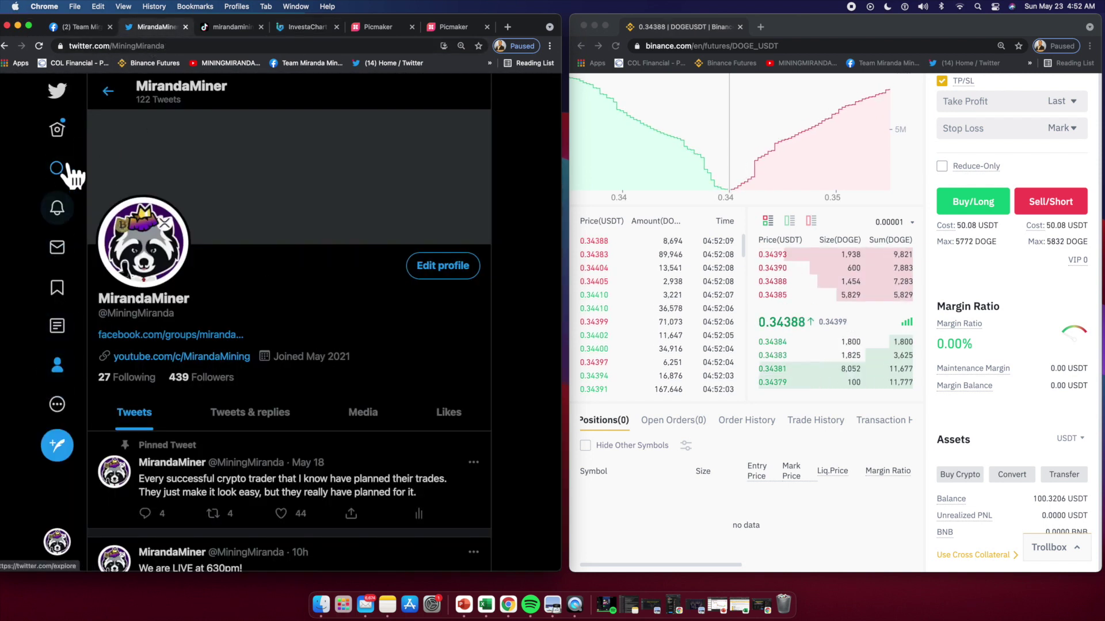
left_click(58, 131)
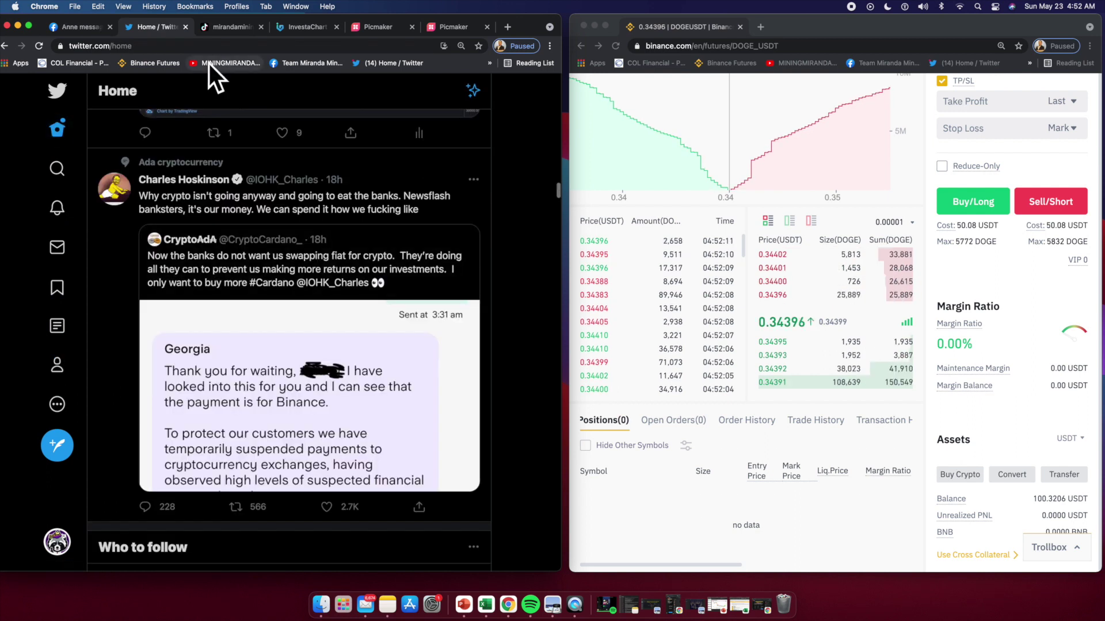
scroll(475, 305, "down", 5)
scroll(473, 305, "down", 15)
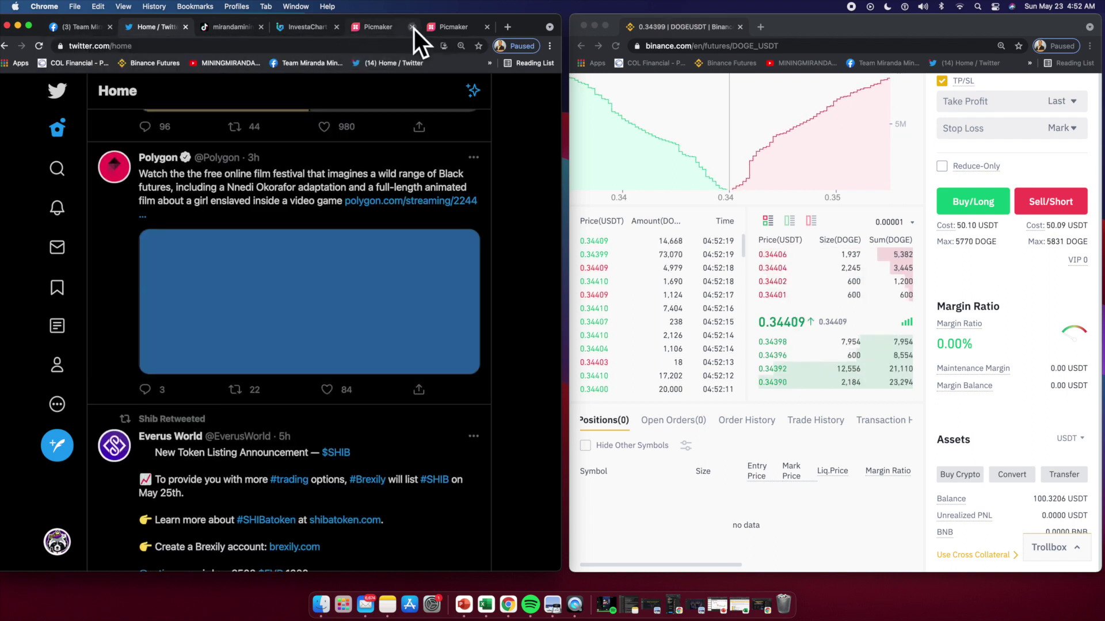
left_click(486, 28)
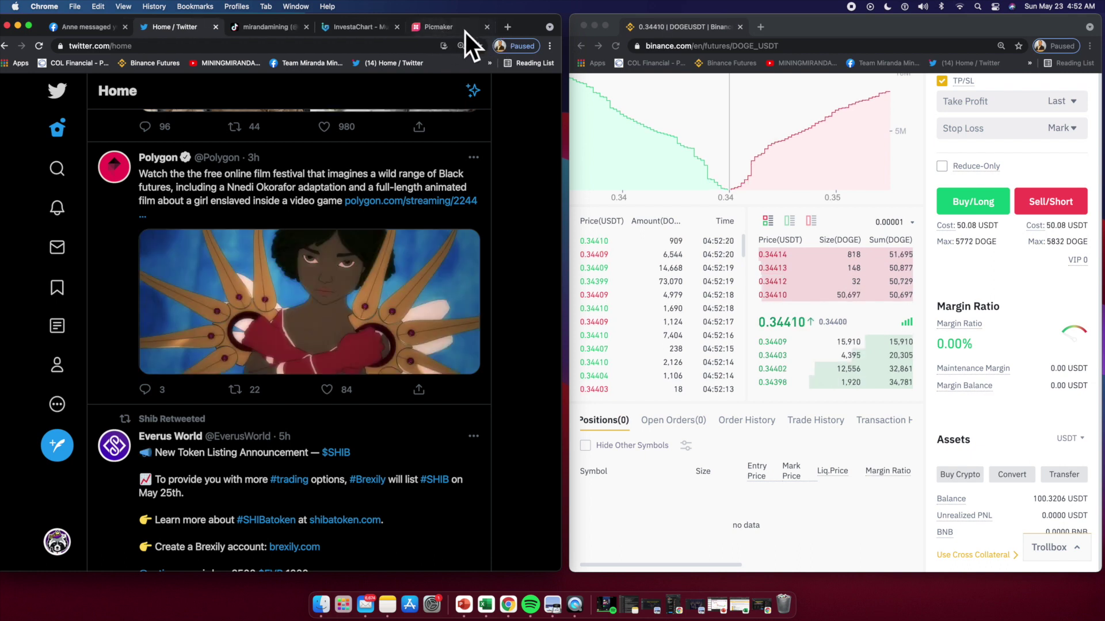
- Close the remaining Picmaker tab and the Facebook group's open chat conversation
left_click(487, 27)
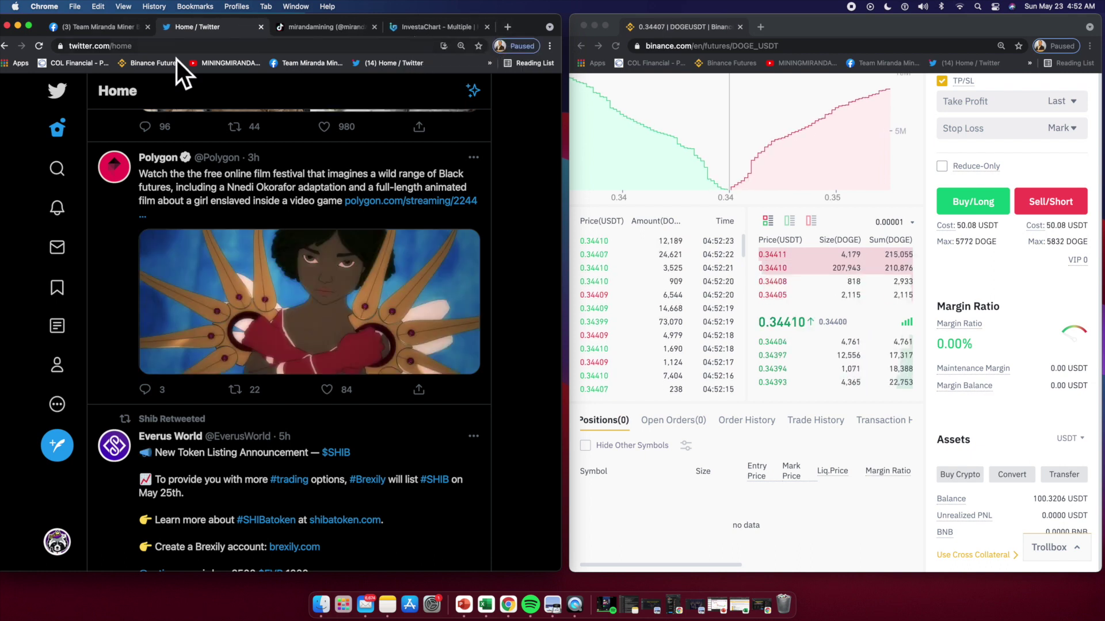
left_click(88, 30)
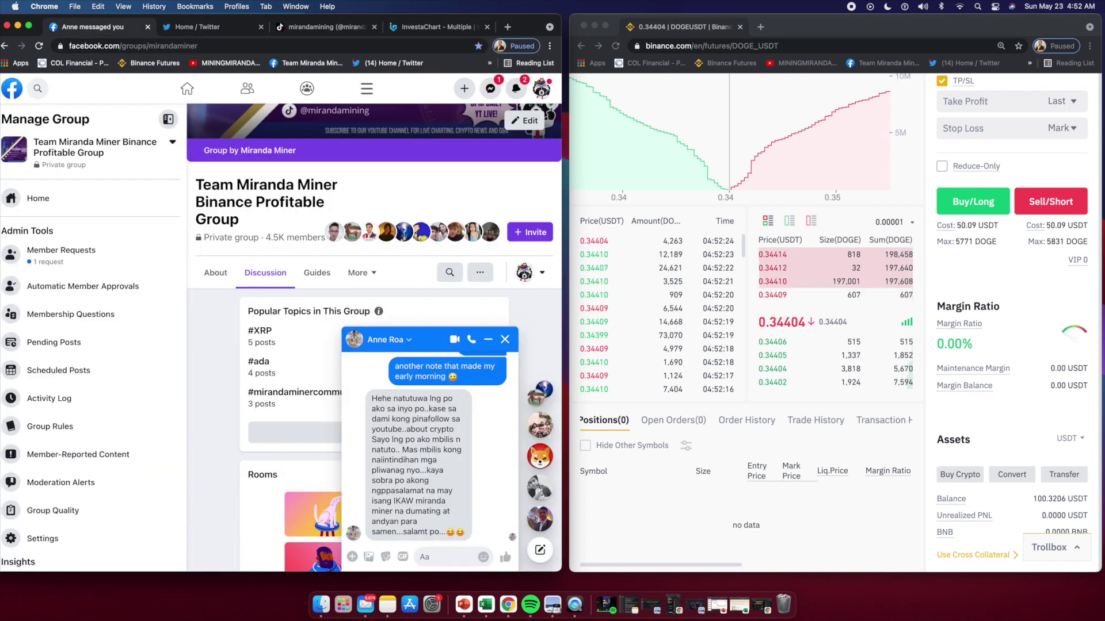
left_click(505, 340)
scroll(216, 386, "down", 3)
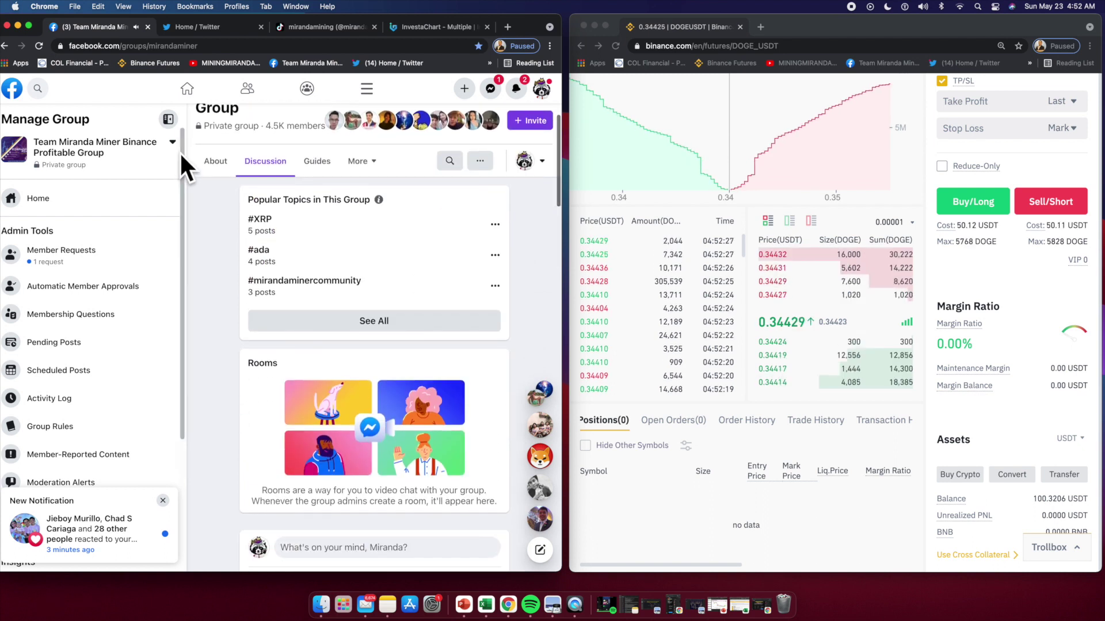
- Collapse the Manage Group sidebar and return to the Investagrams four-chart view
left_click(168, 119)
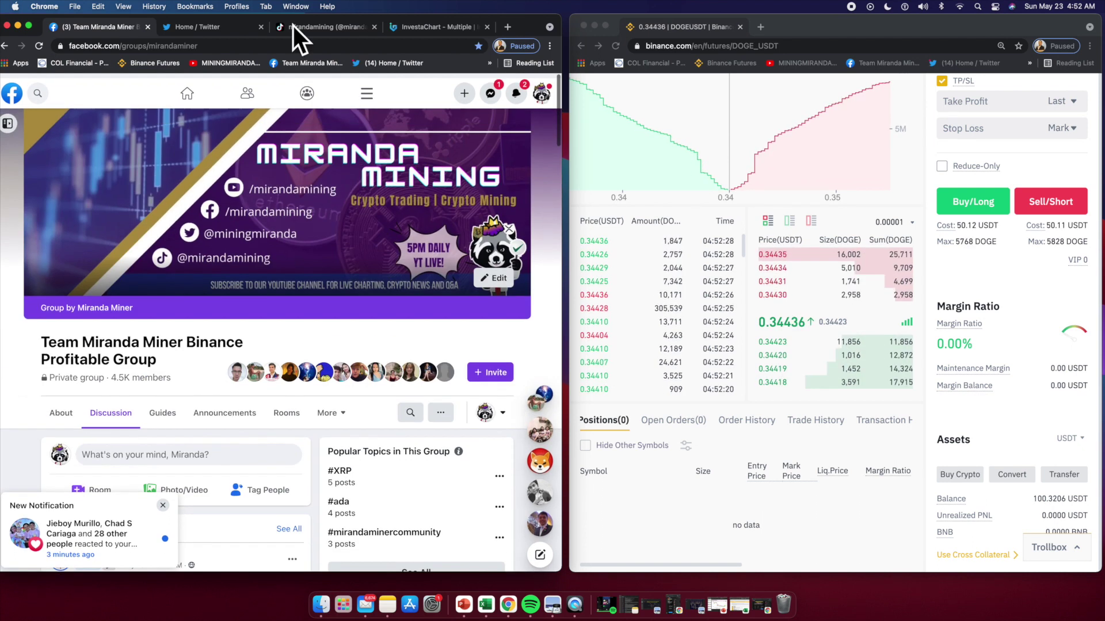
left_click(232, 27)
left_click(419, 29)
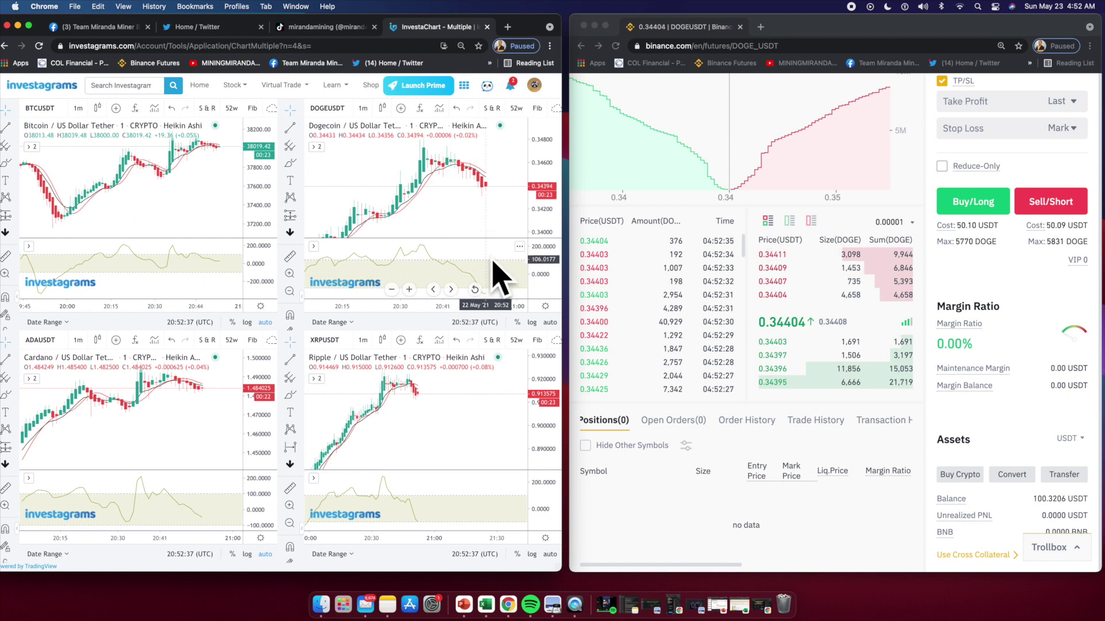
- Raise the DOGEUSDT order size to 100%, costing about 100.20 USDT
scroll(443, 202, "up", 3)
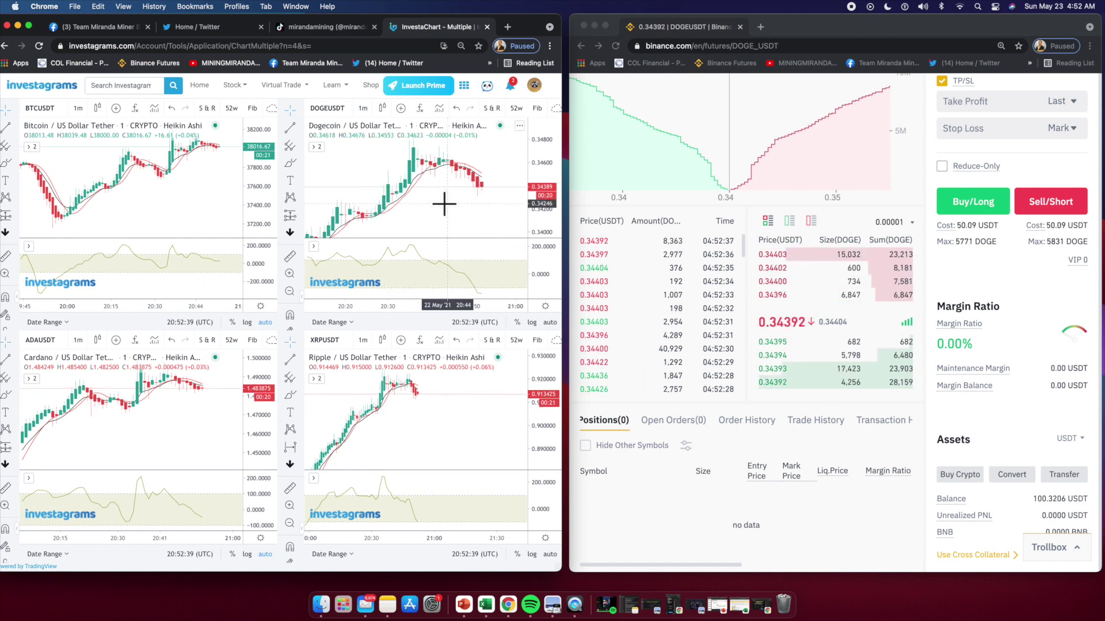
scroll(504, 221, "down", 1)
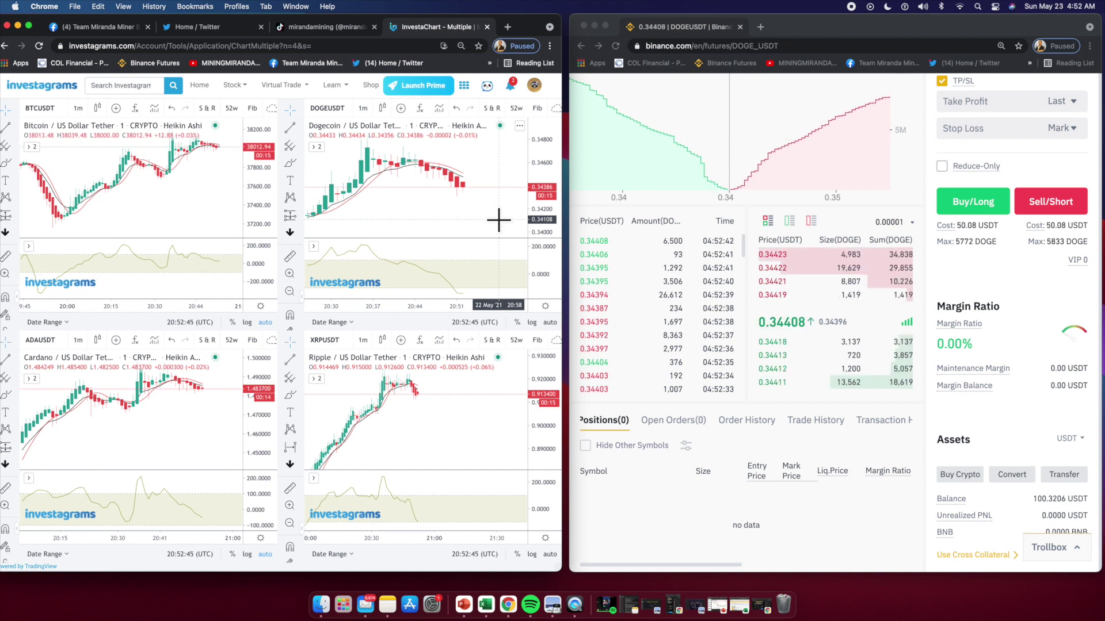
scroll(929, 179, "up", 2)
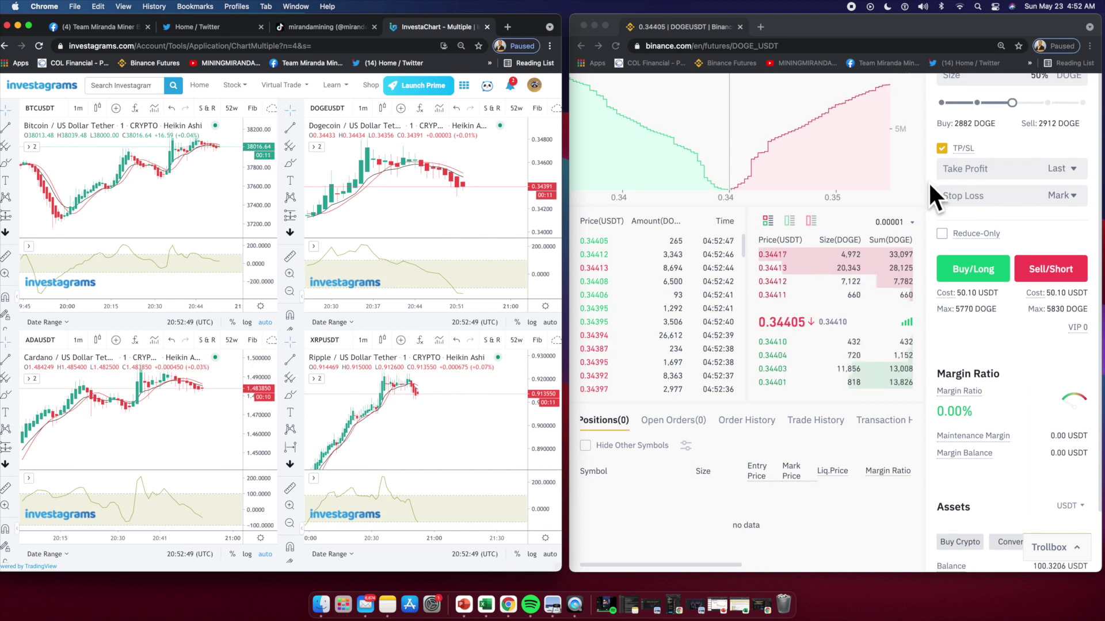
scroll(930, 184, "up", 1)
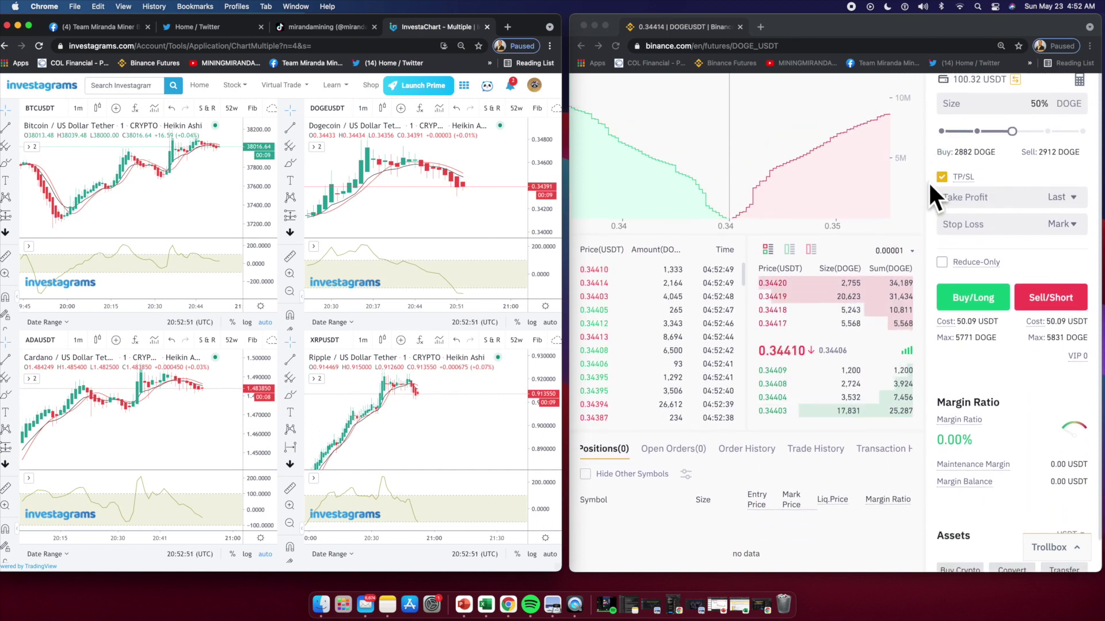
left_click(1076, 124)
left_click(1081, 132)
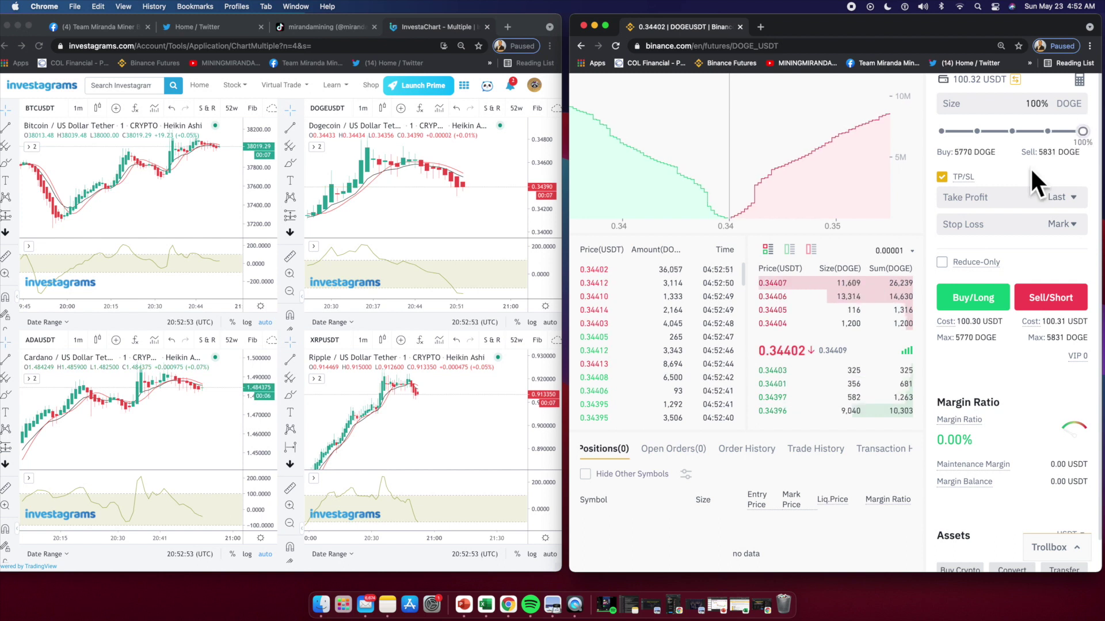
scroll(928, 227, "down", 2)
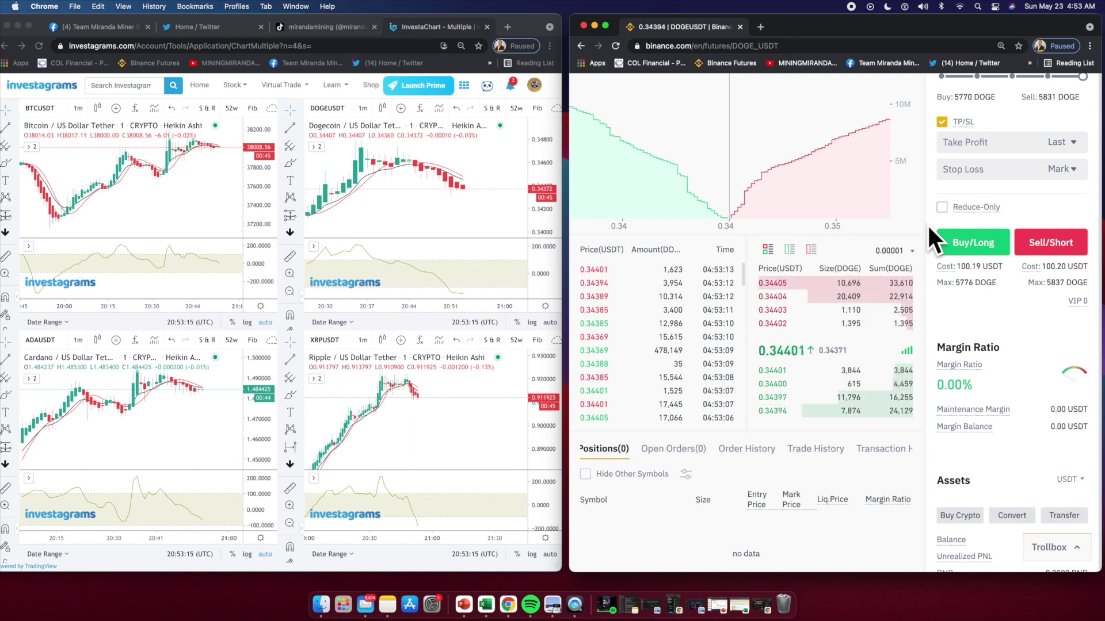
- Place a blue up-arrow marker below the latest DOGEUSDT candles
left_click(293, 233)
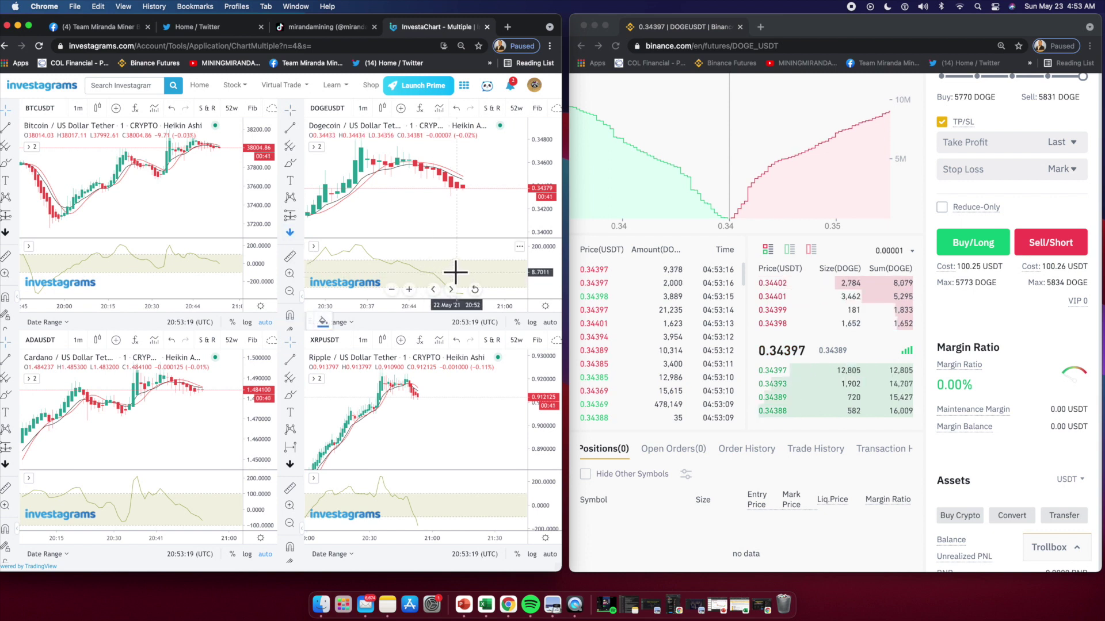
left_click(298, 229)
left_click(351, 135)
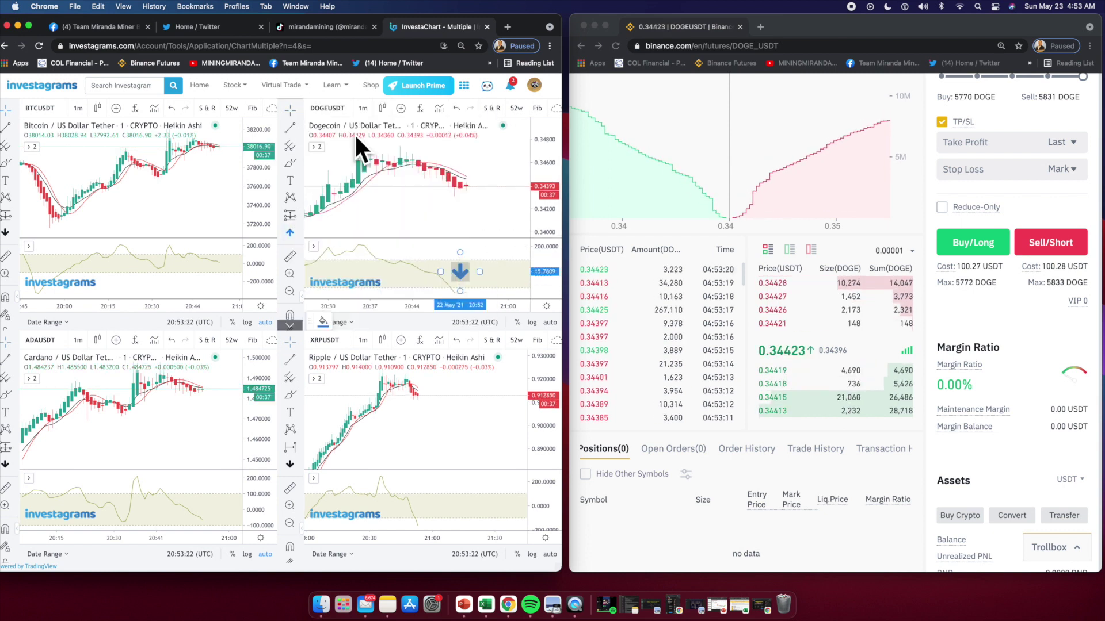
left_click(460, 204)
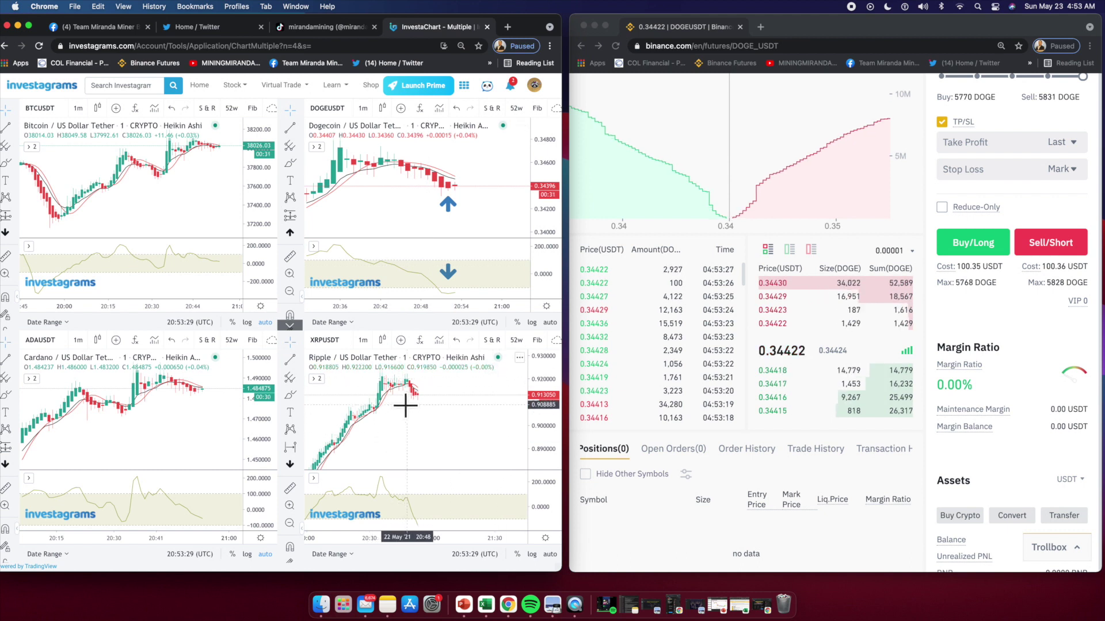
- Zoom the XRPUSDT chart onto its latest candles
scroll(405, 406, "right", 2)
left_click(290, 506)
left_click_drag(373, 415, 434, 481)
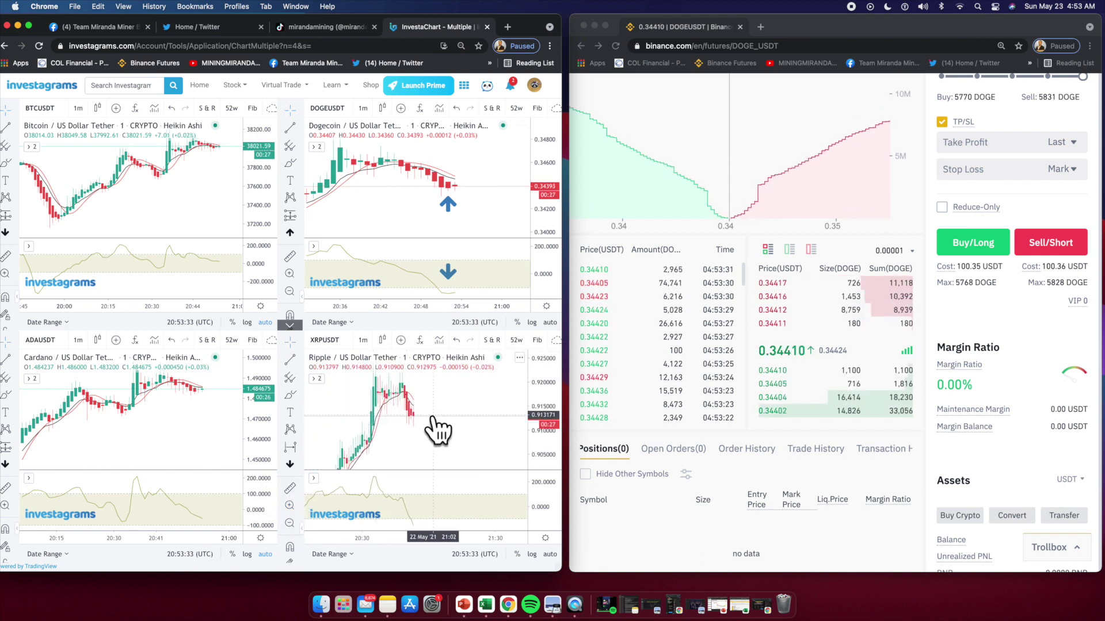
scroll(422, 422, "up", 1)
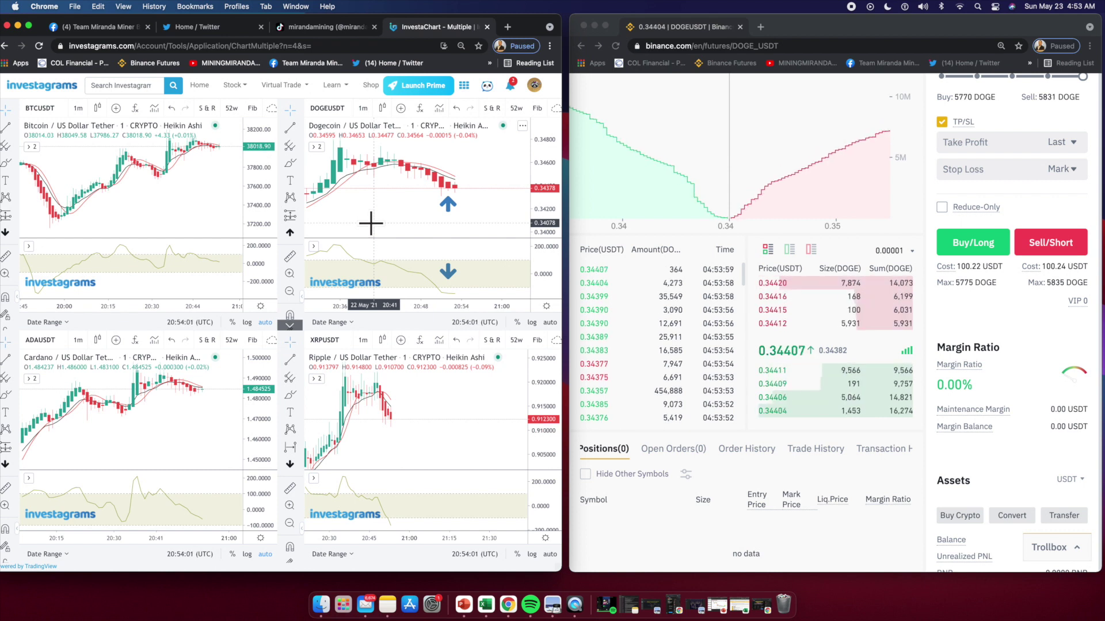
- Shift the blue up and down arrow markers right on DOGEUSDT to line up with the latest bars
scroll(391, 207, "up", 3)
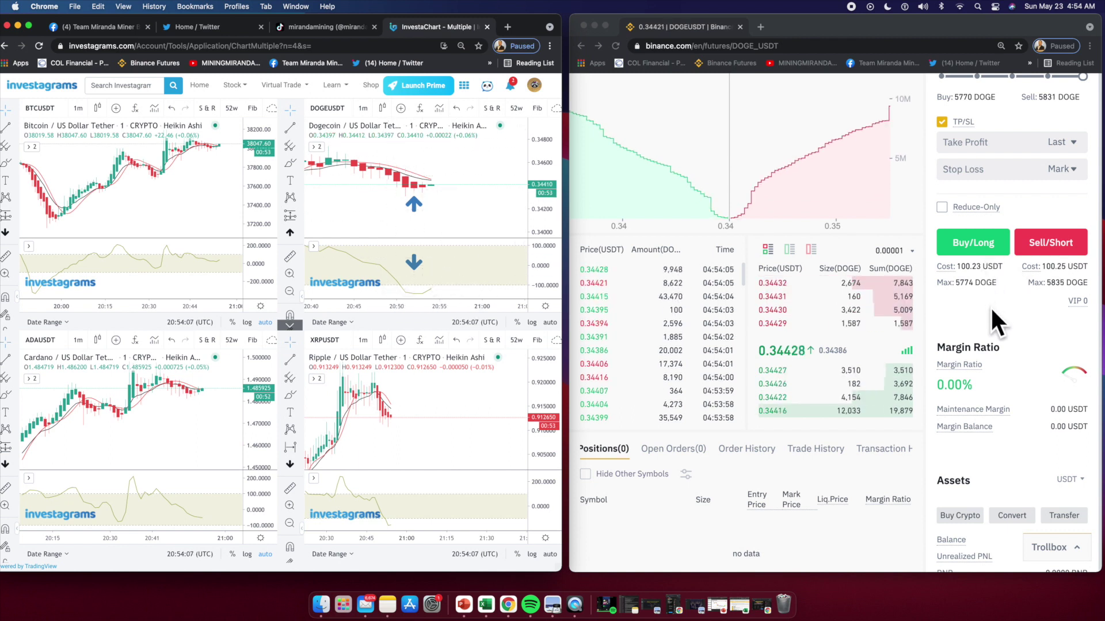
left_click(976, 247)
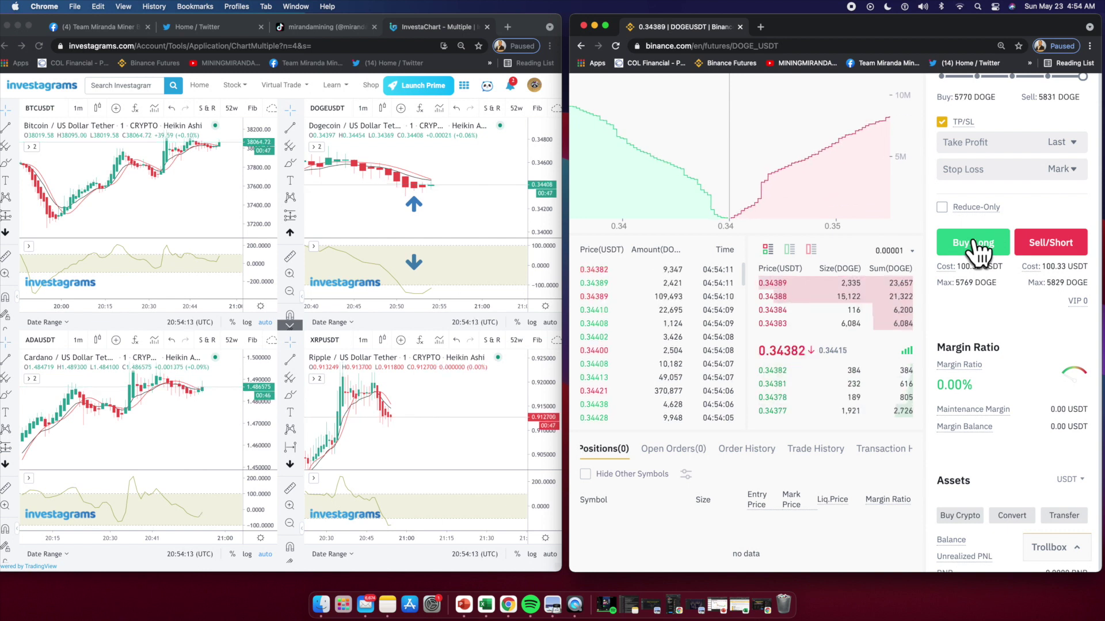
left_click(415, 209)
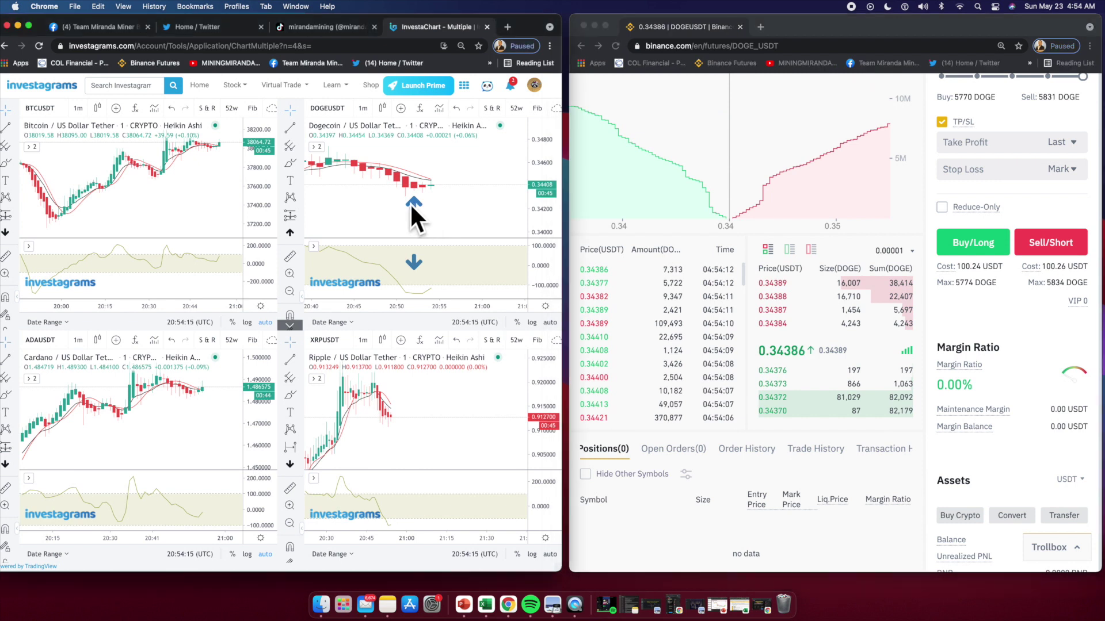
left_click_drag(417, 206, 432, 204)
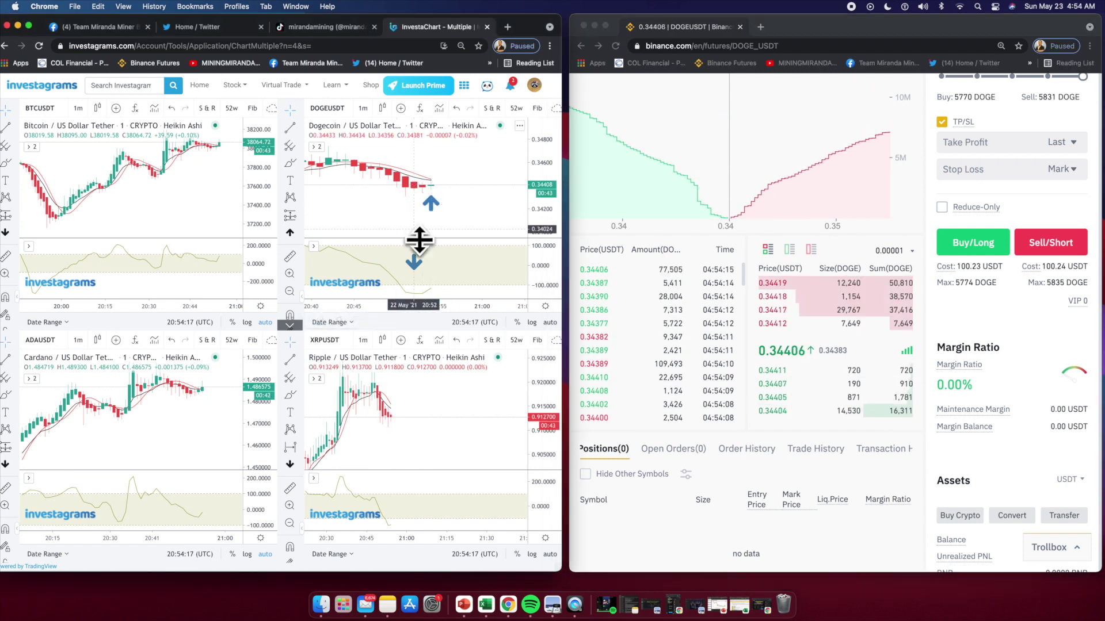
left_click_drag(421, 266, 428, 277)
left_click(438, 229)
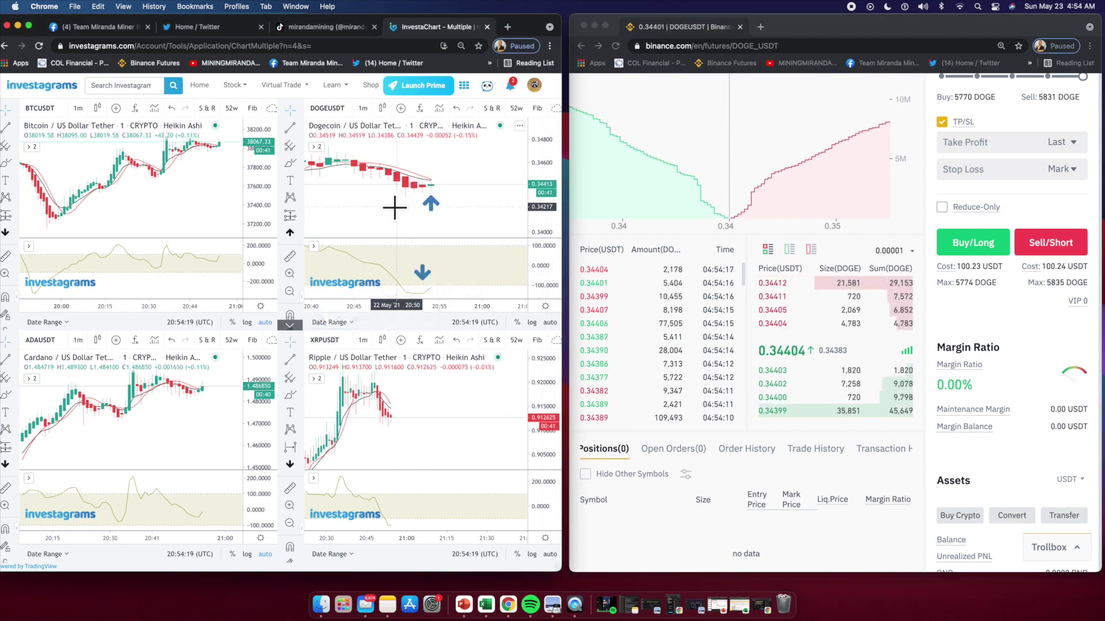
left_click(994, 277)
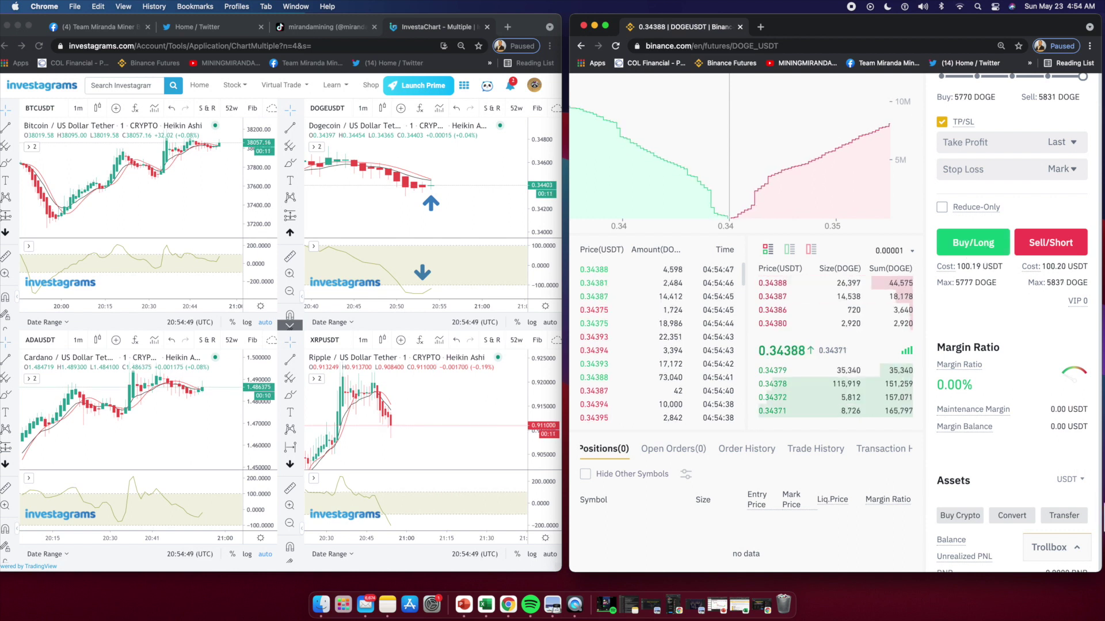
- Start a new empty note in Notes and narrow its window to reveal the charts
left_click(390, 615)
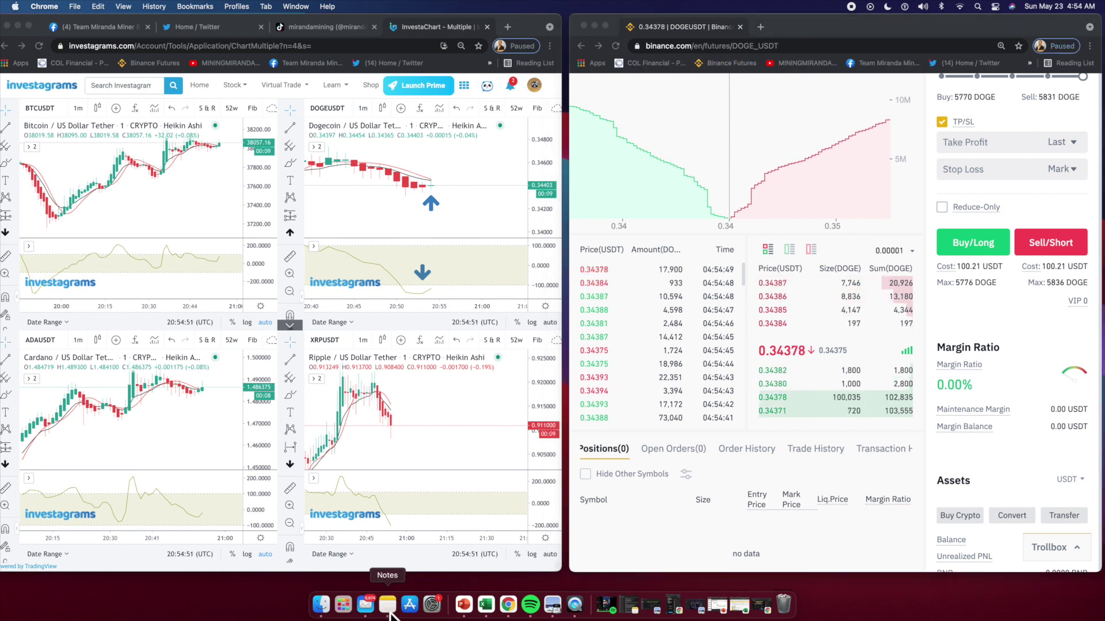
left_click(260, 591)
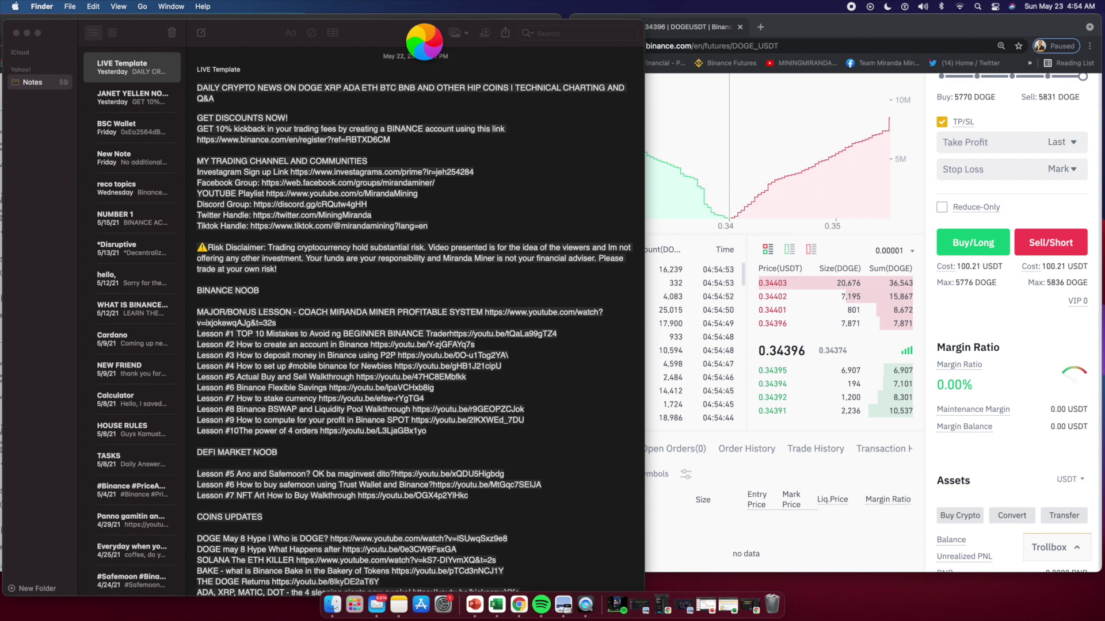
left_click_drag(392, 37, 249, 79)
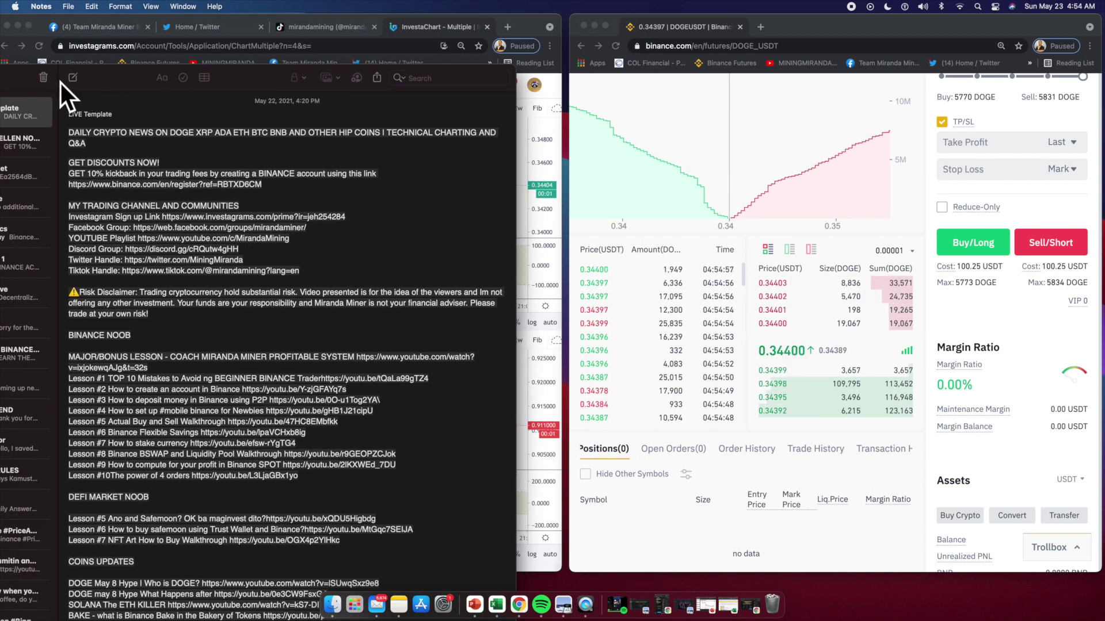
left_click(78, 79)
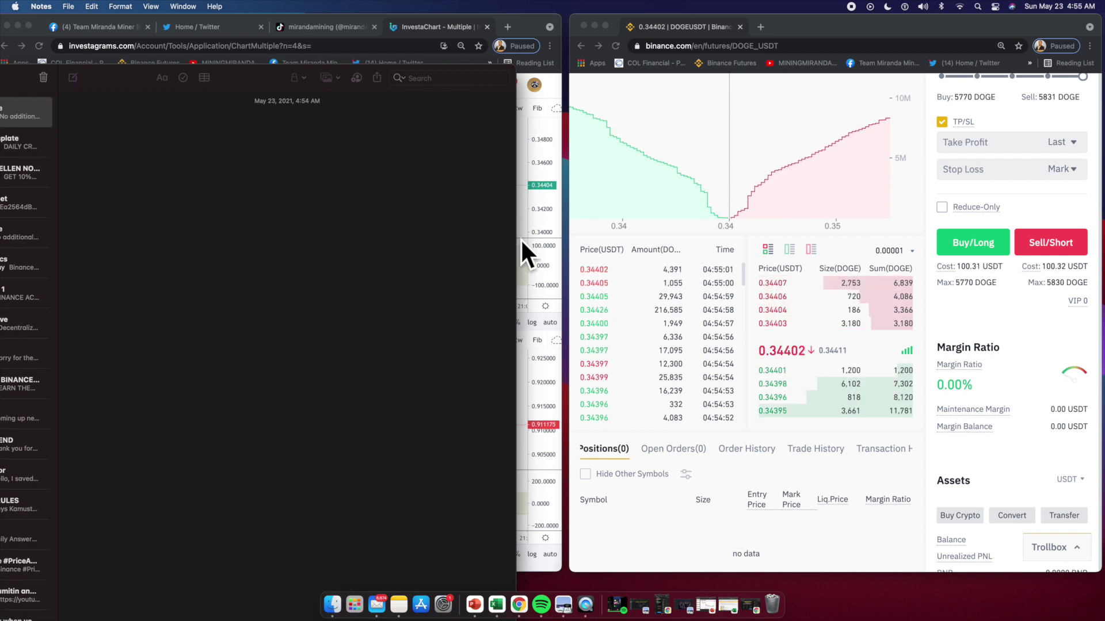
left_click_drag(516, 235, 241, 221)
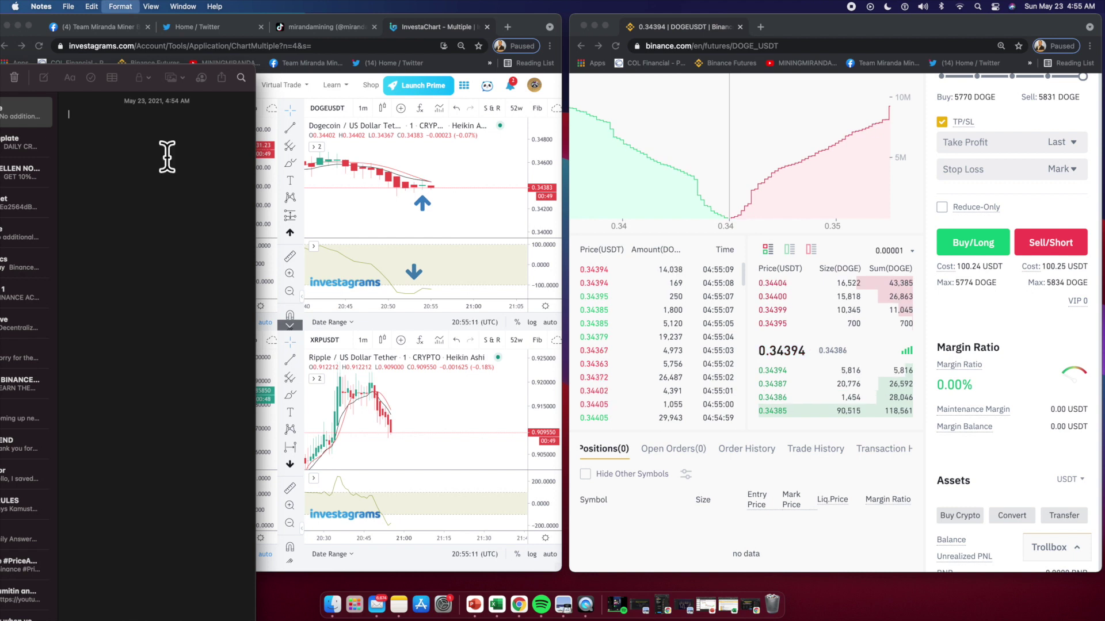
- Type reminders 'wait for confirmation before you enter...', '-100 cci and ema crossover to alma', 'candle is still DOJI'
type("wa")
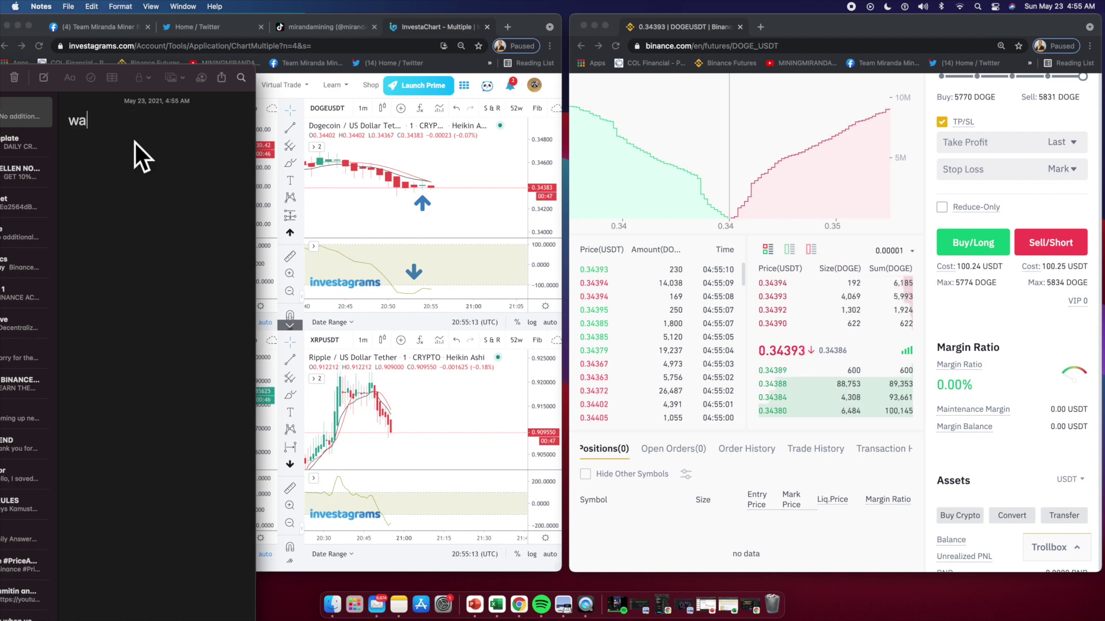
type("it for confirmation before you enter")
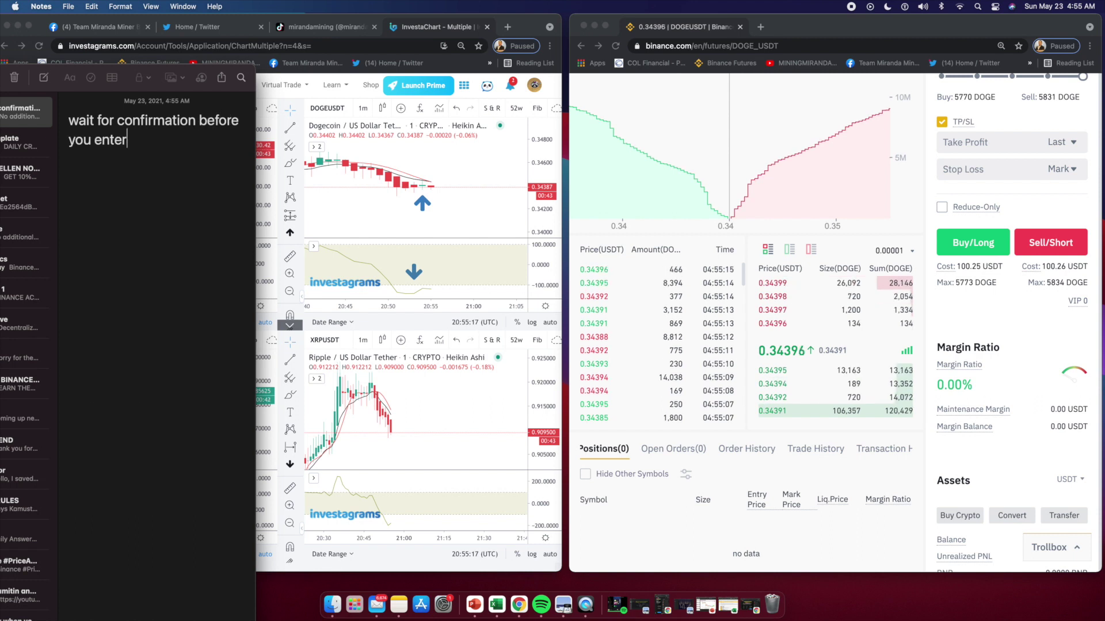
type("...")
key("Return")
key("Return")
type("1")
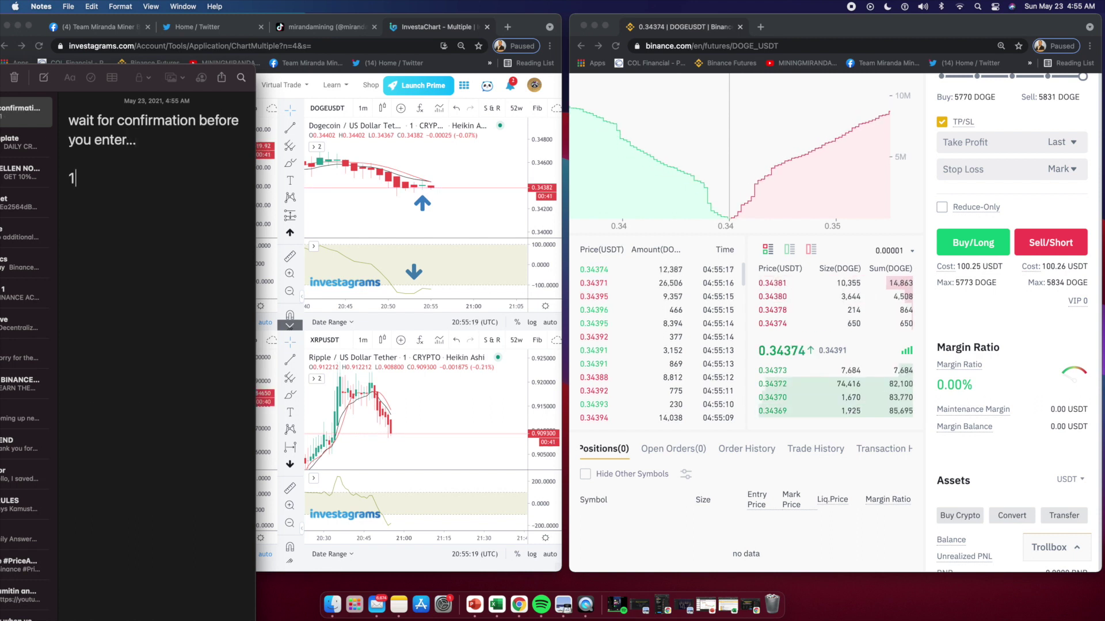
key("BackSpace")
type("-10")
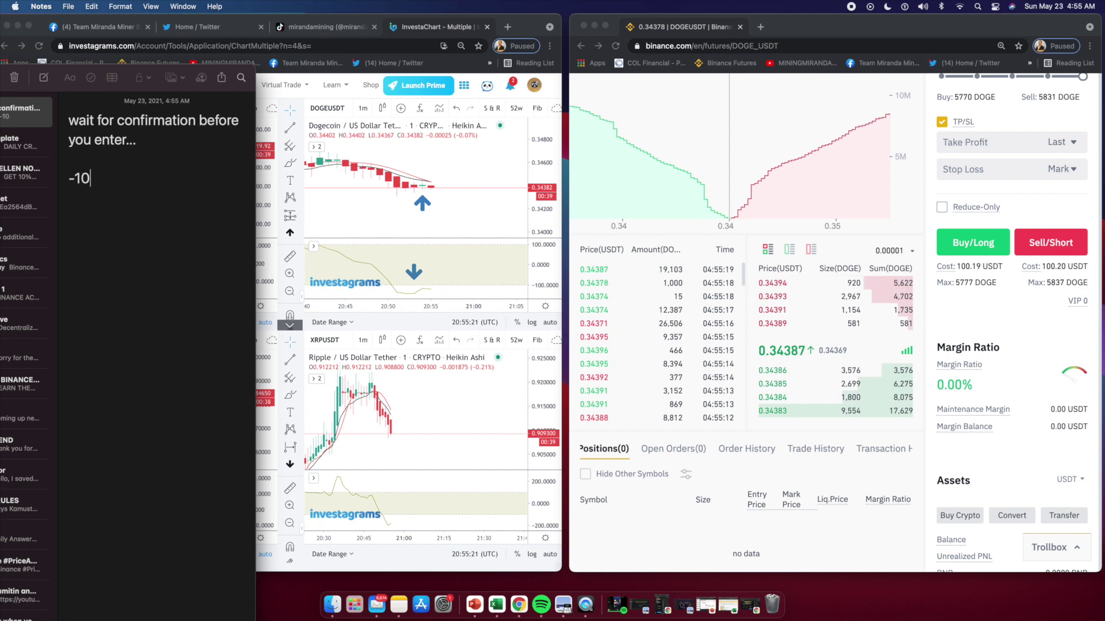
type("0 cci and e")
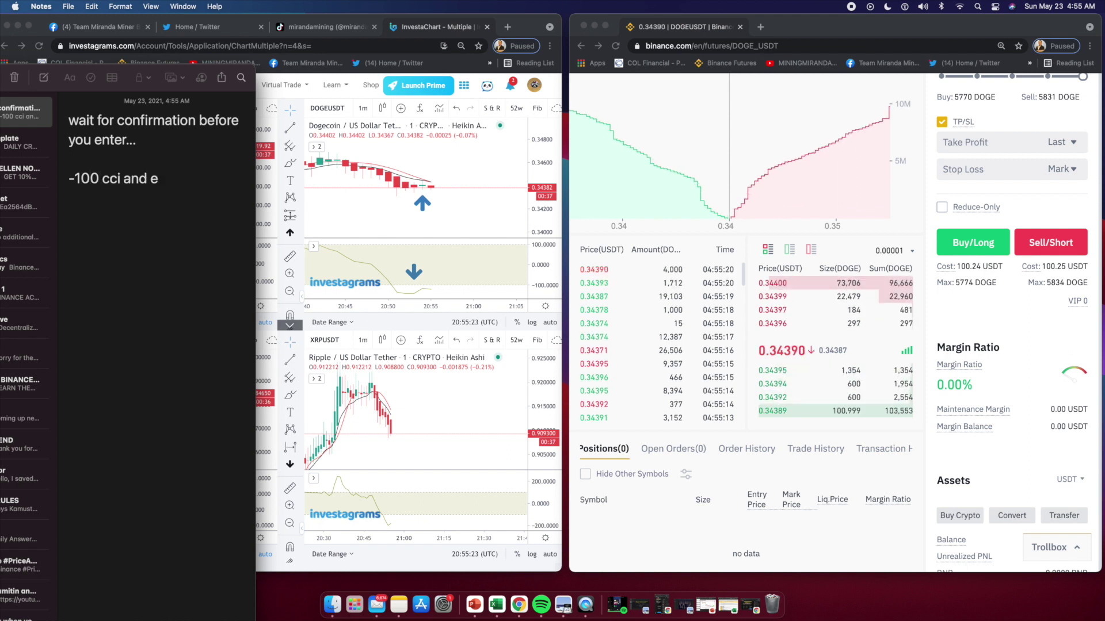
type("ma crossov")
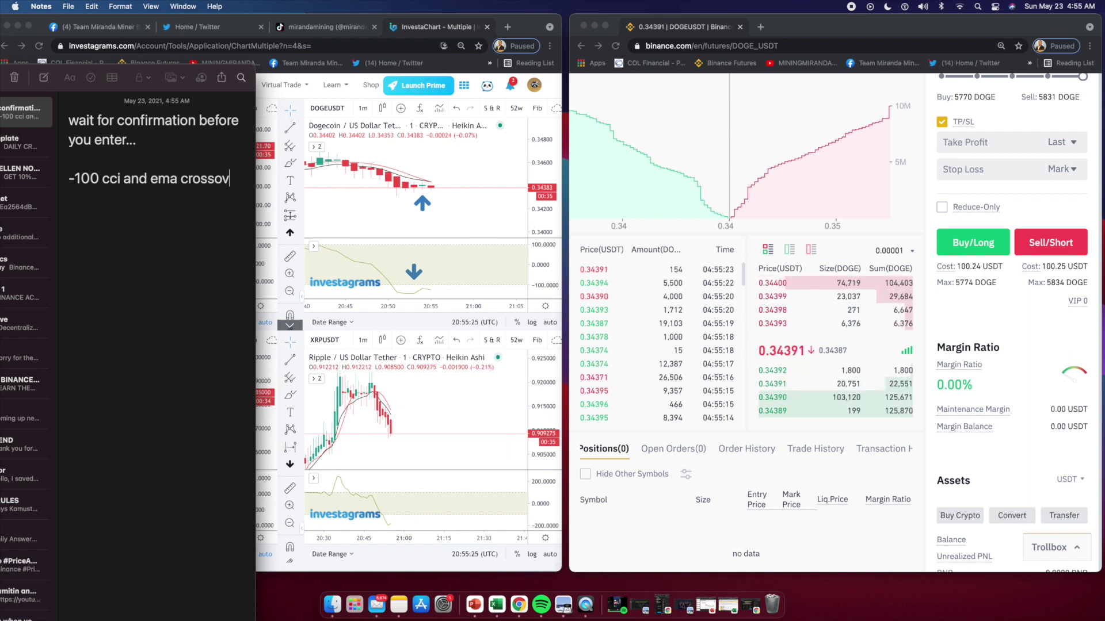
type("er to alma")
key("Return")
key("Return")
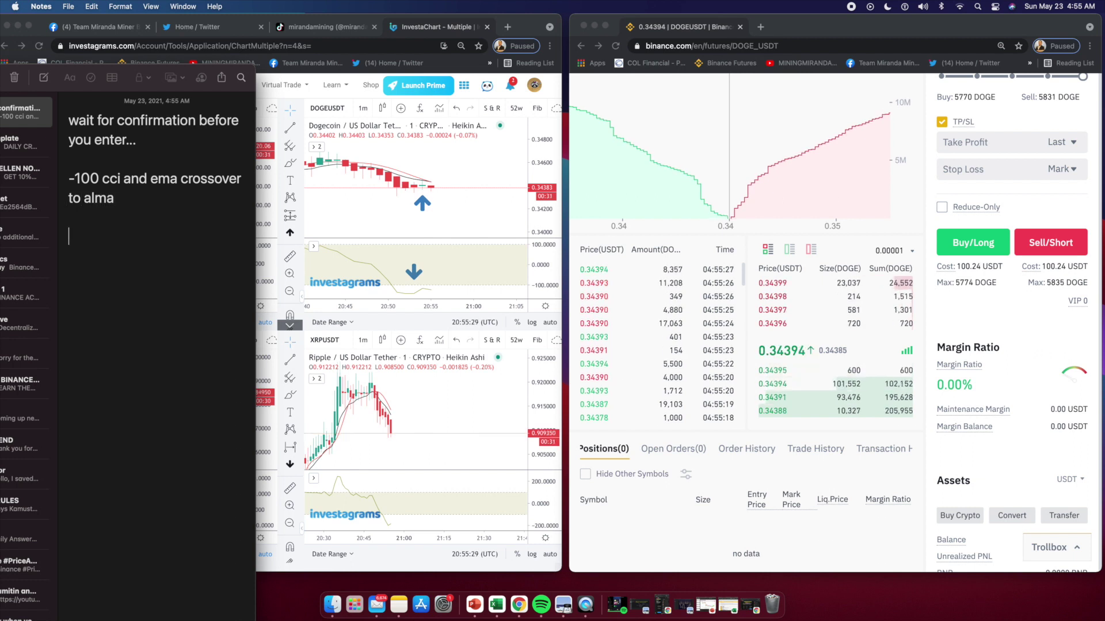
type("candle is still DOMI")
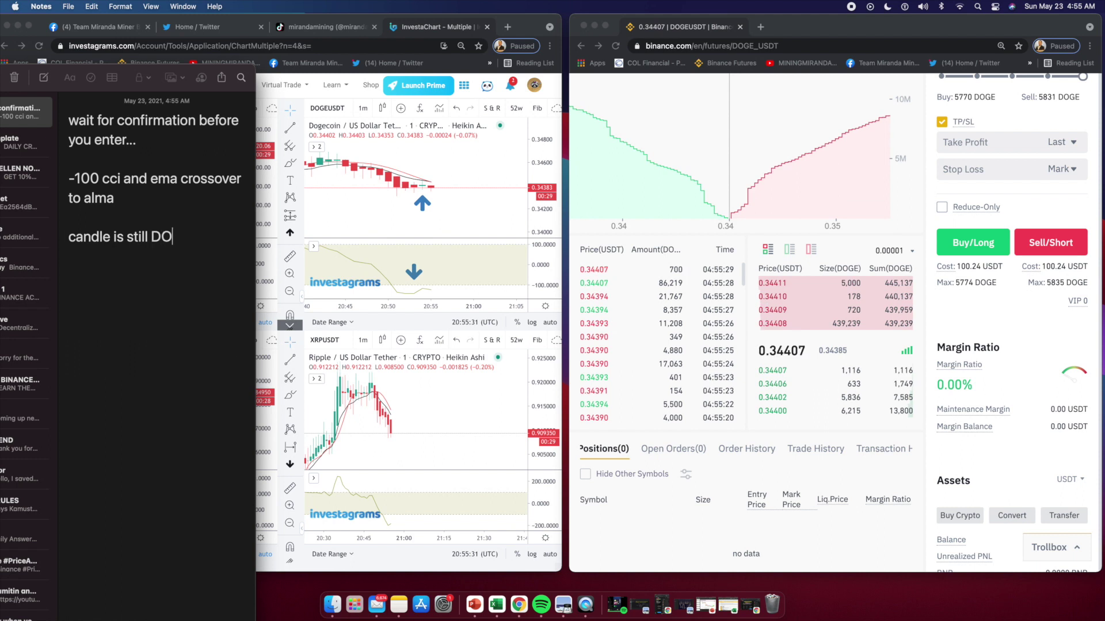
key("BackSpace")
key("BackSpace")
type("JI")
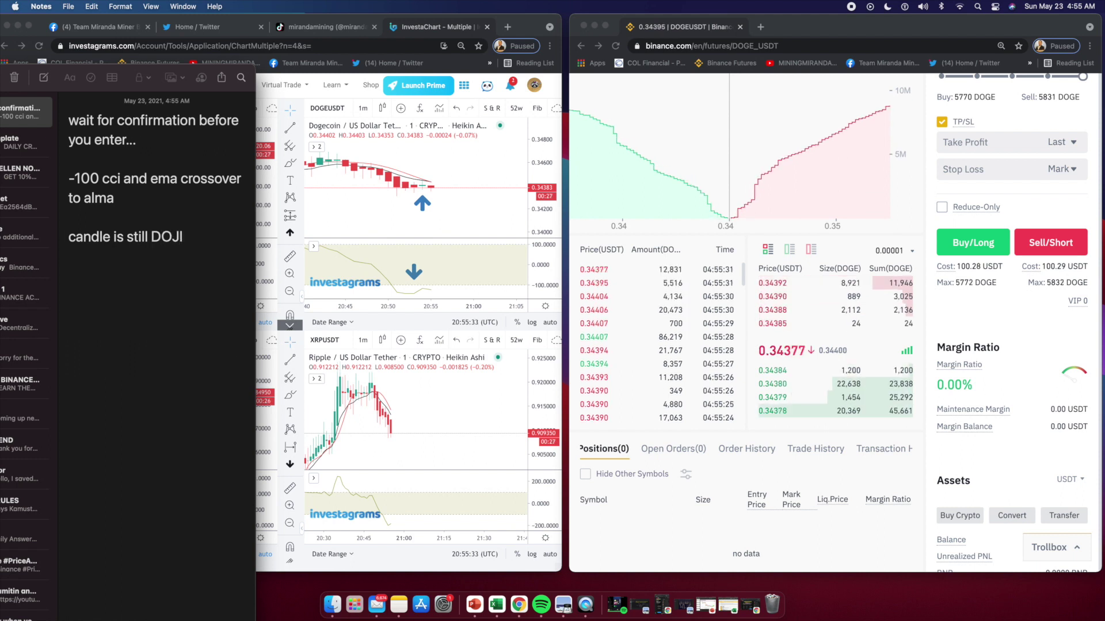
- Nudge the DOGEUSDT up-arrow under the last candle, then add 'market order ka lang' to the note
left_click(362, 198)
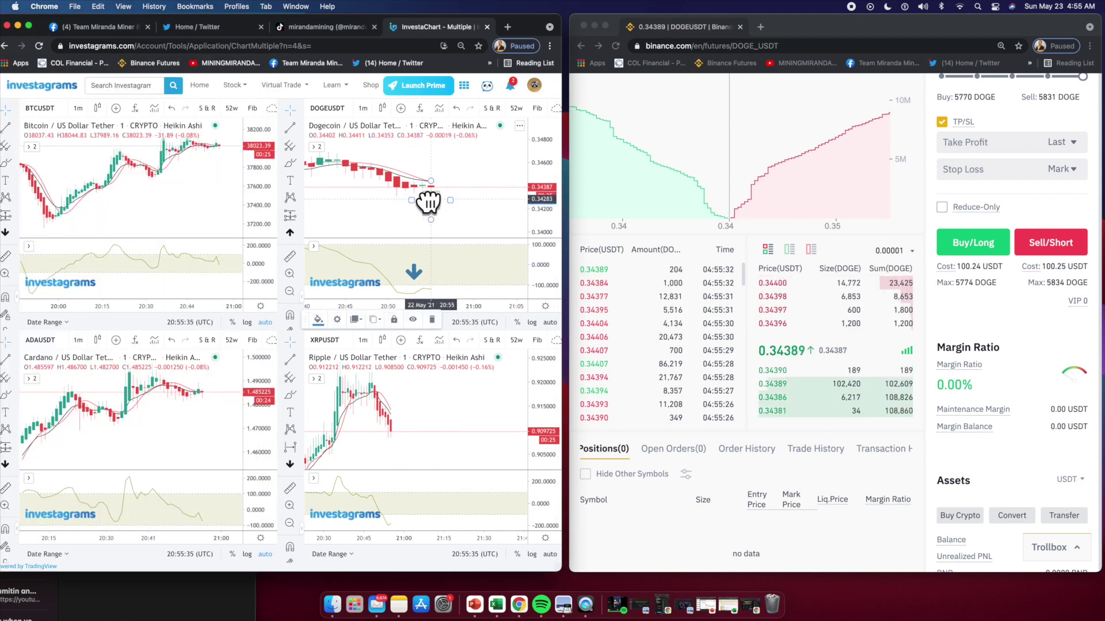
left_click_drag(424, 203, 431, 201)
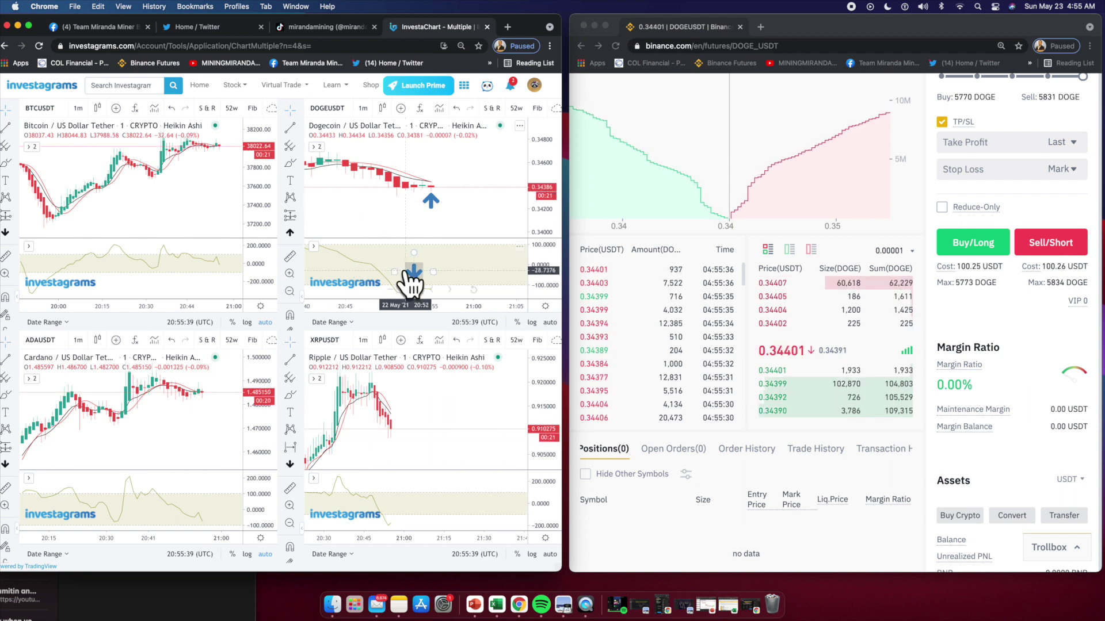
left_click(92, 604)
left_click(128, 288)
key("Return")
key("Return")
type("market order ka lang")
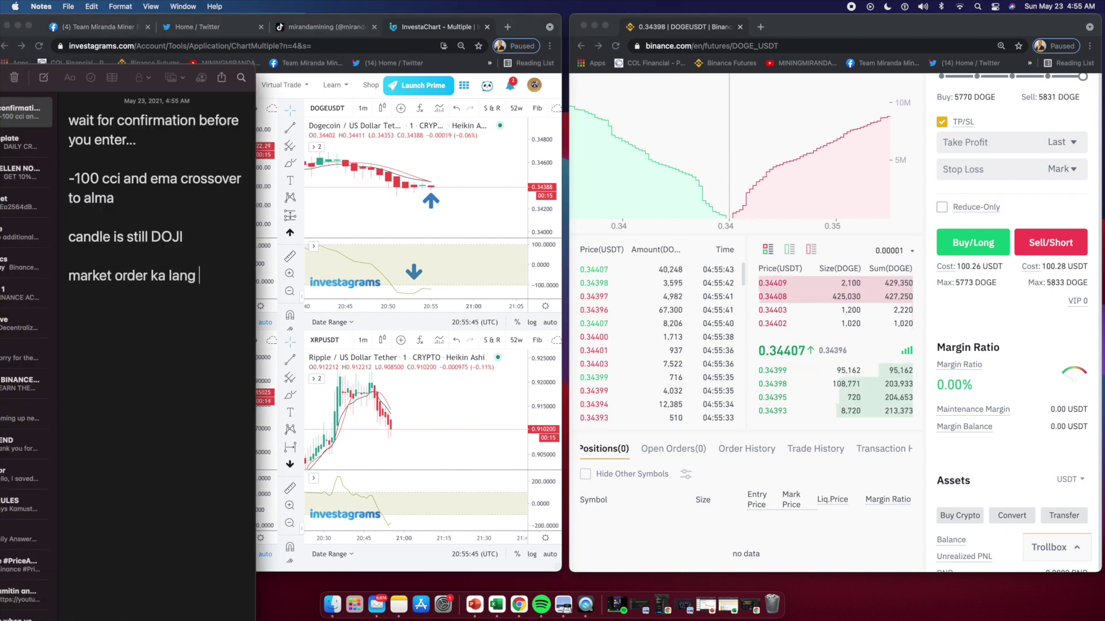
left_click(929, 217)
scroll(929, 217, "up", 5)
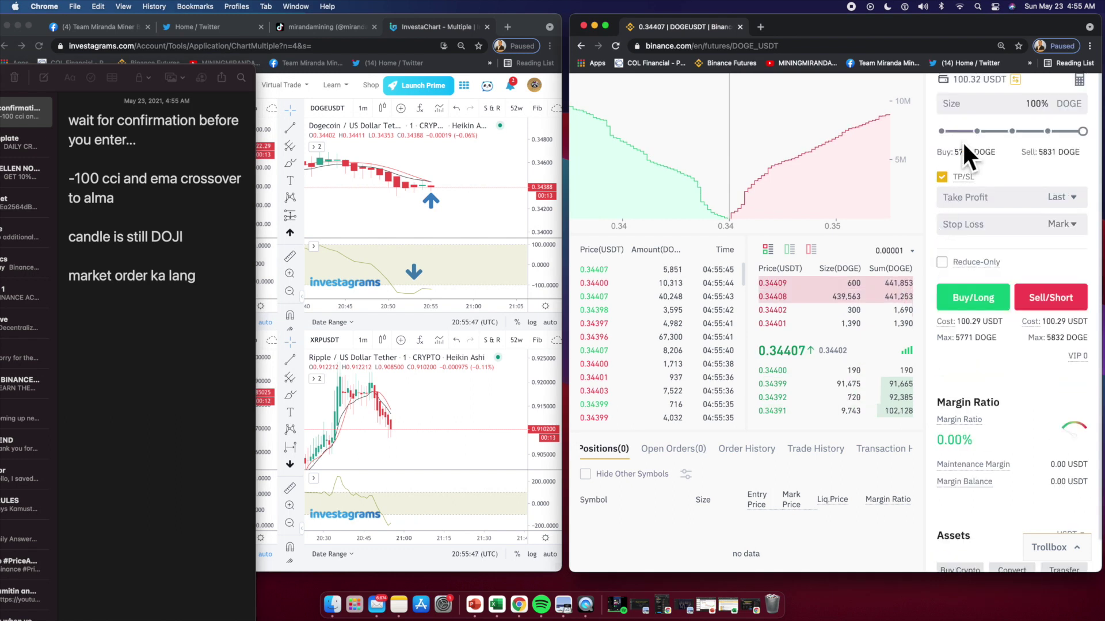
scroll(929, 196, "up", 1)
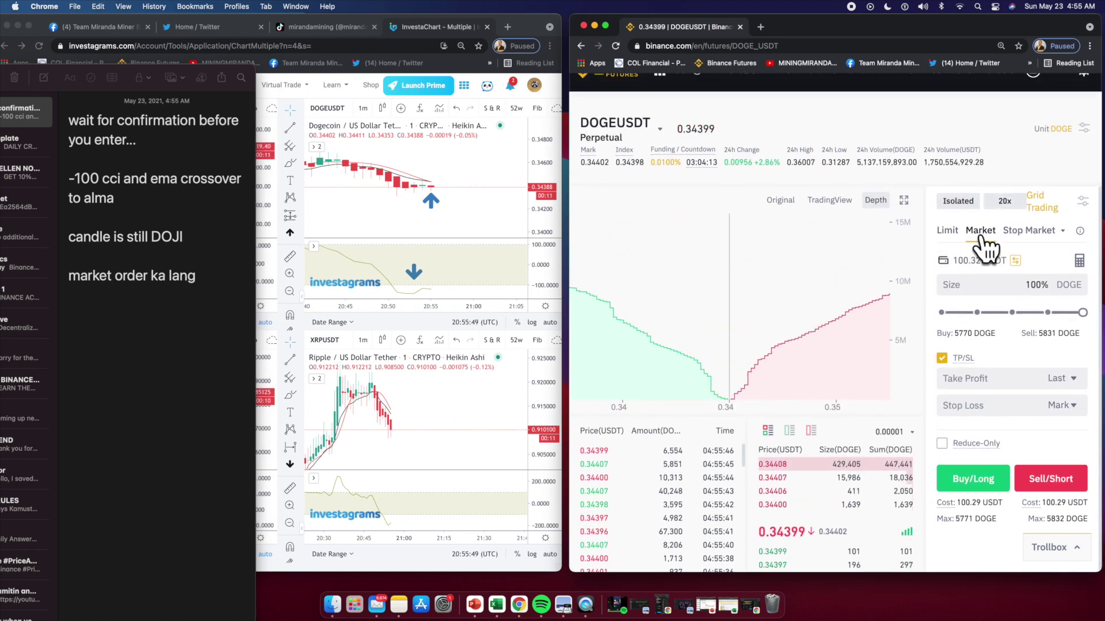
scroll(927, 364, "down", 5)
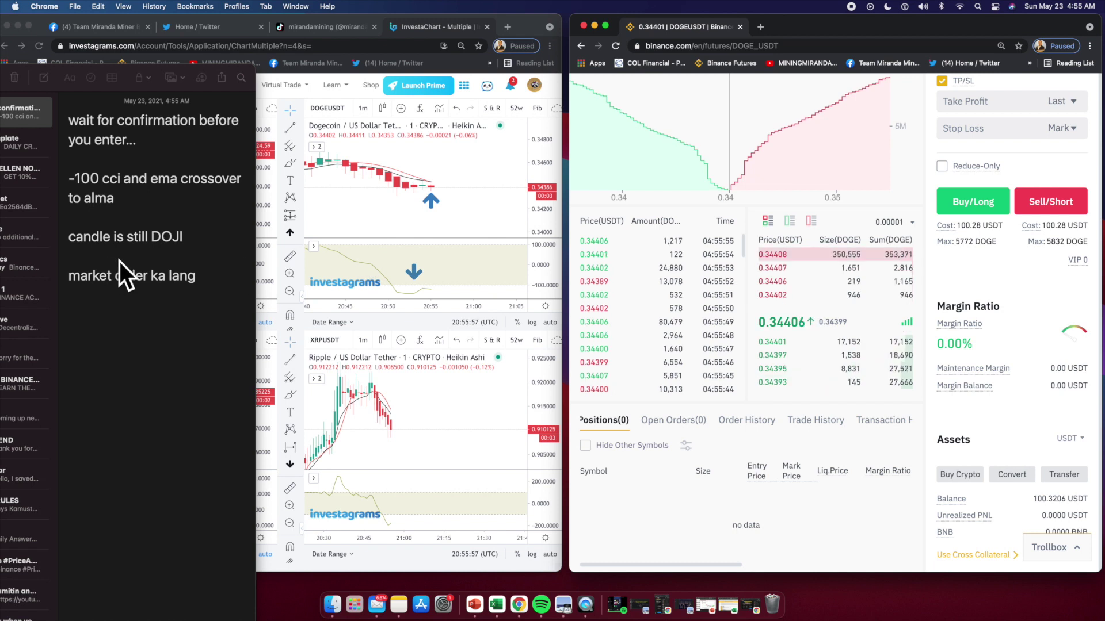
left_click(185, 281)
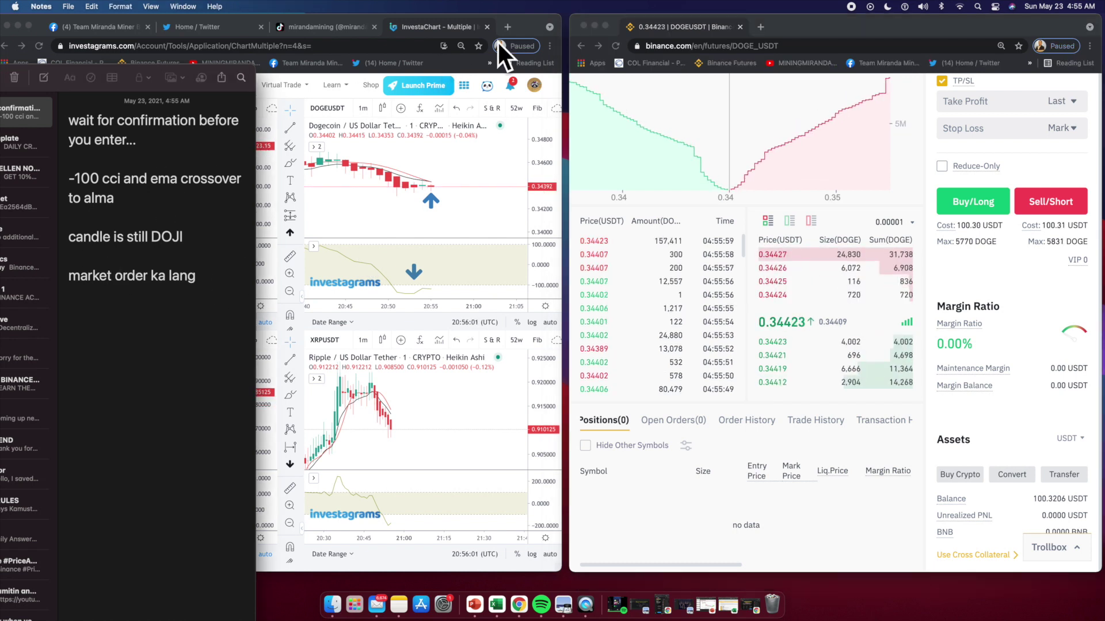
left_click(530, 18)
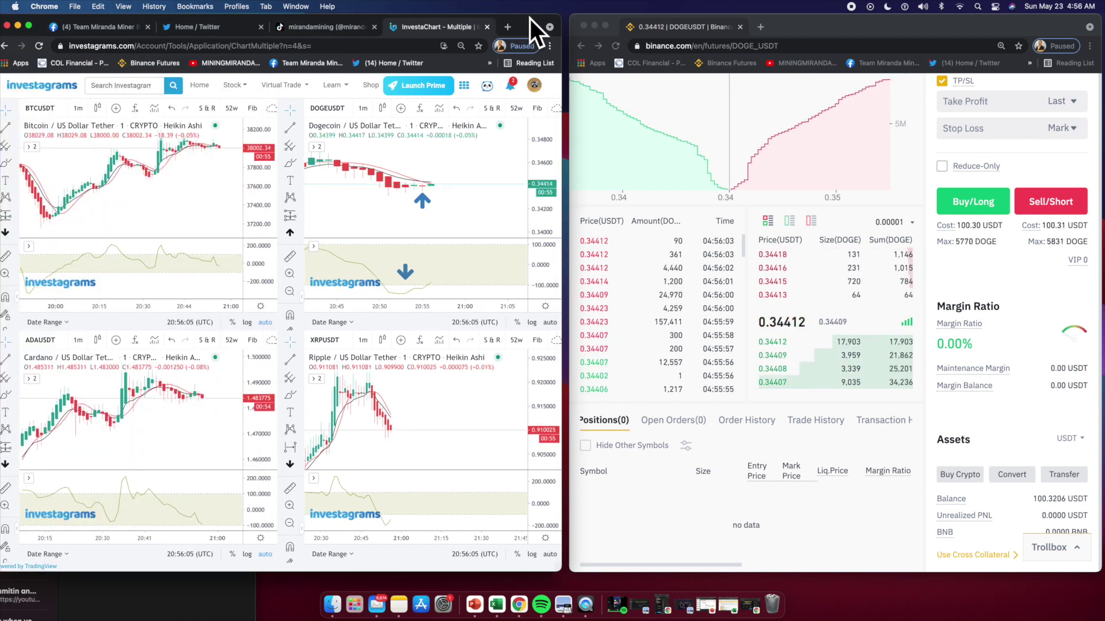
left_click(177, 596)
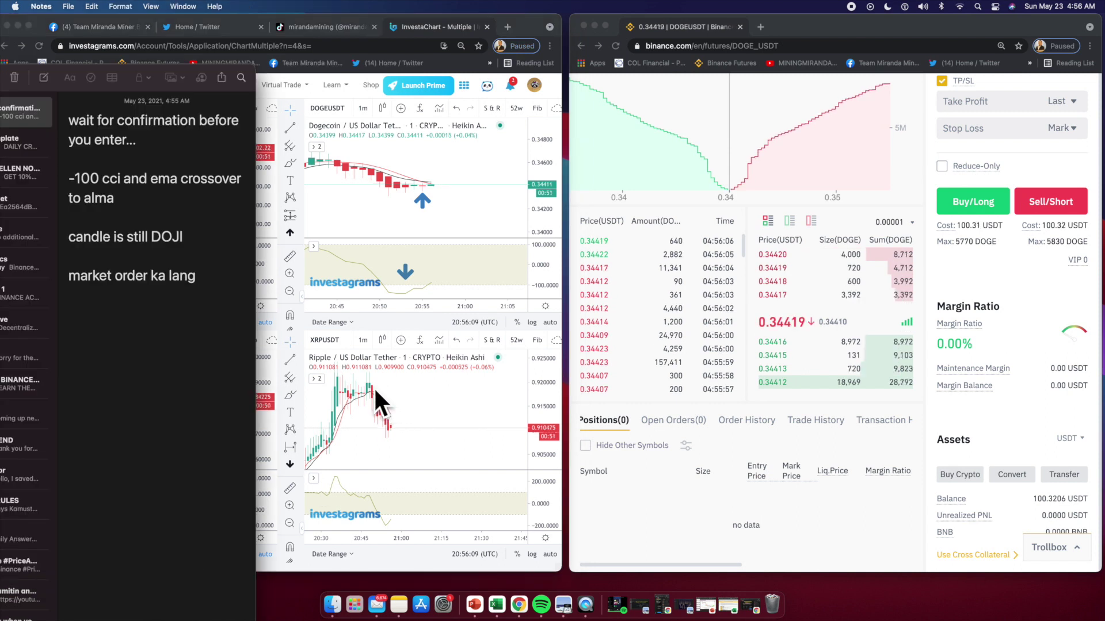
left_click(1010, 260)
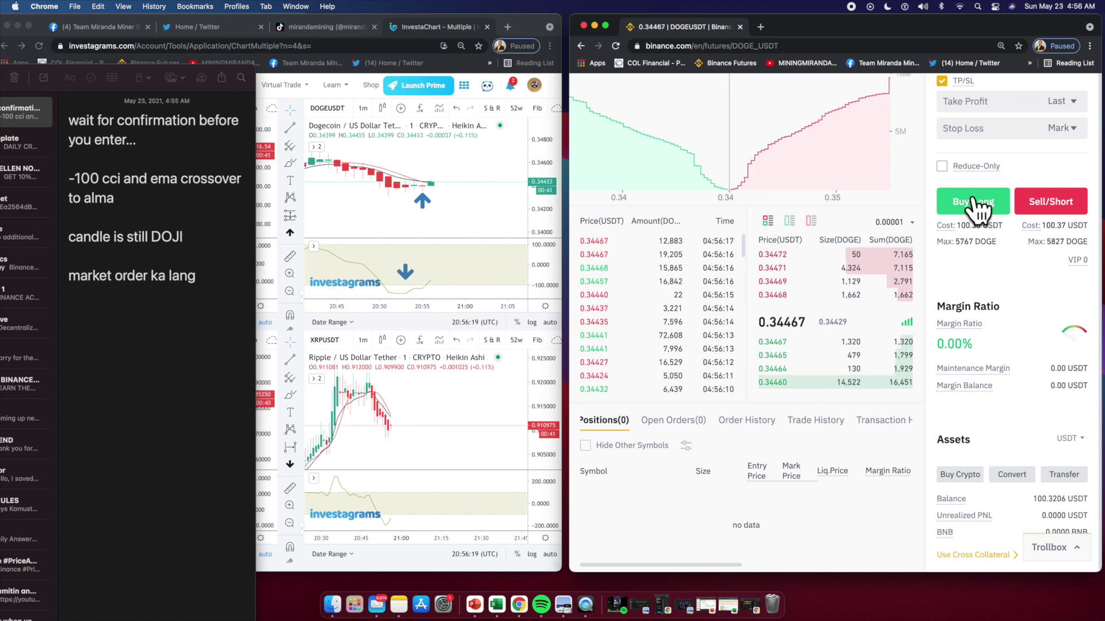
- Open a 75%-size 20x DOGEUSDT market long of 4,321 DOGE and reveal its Margin and PNL columns
left_click(974, 202)
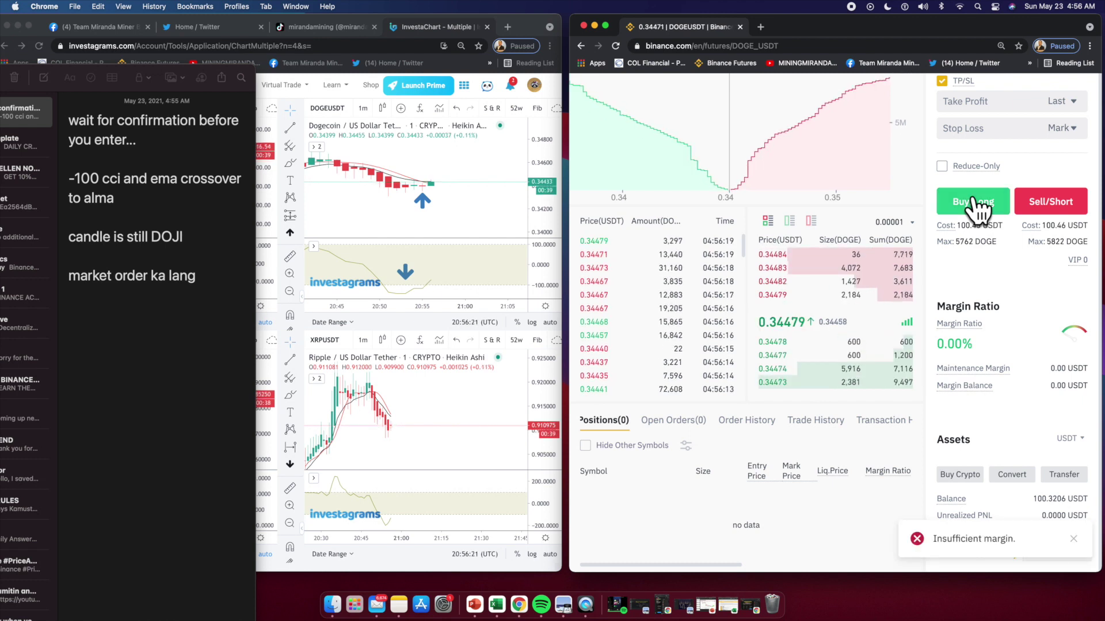
scroll(1030, 313, "up", 1)
scroll(1030, 316, "up", 3)
left_click(1047, 103)
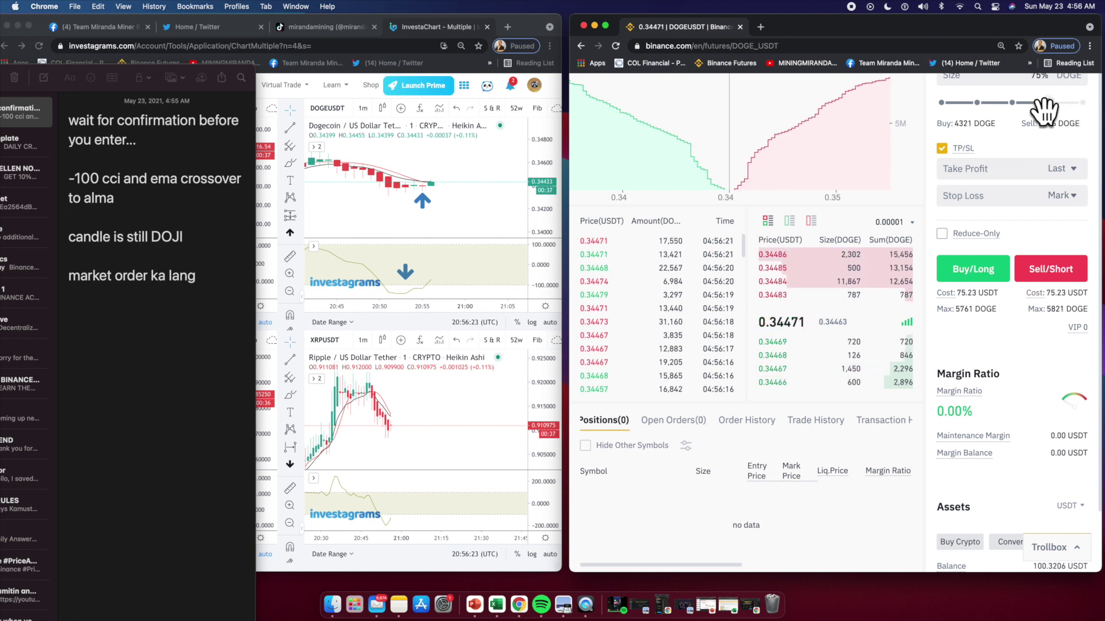
left_click(969, 271)
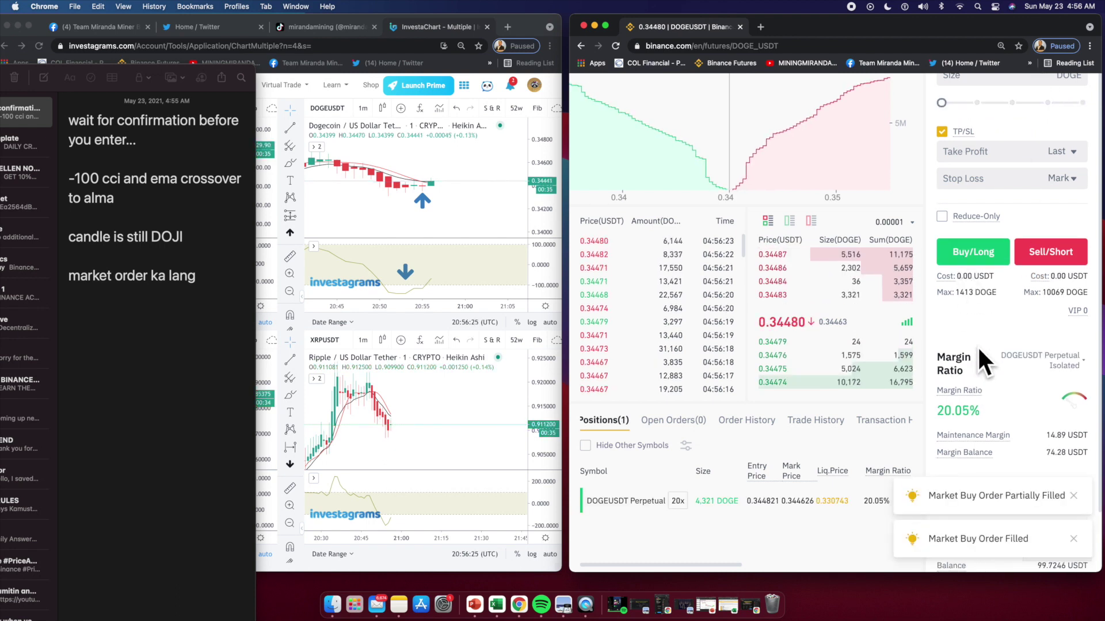
scroll(958, 363, "down", 3)
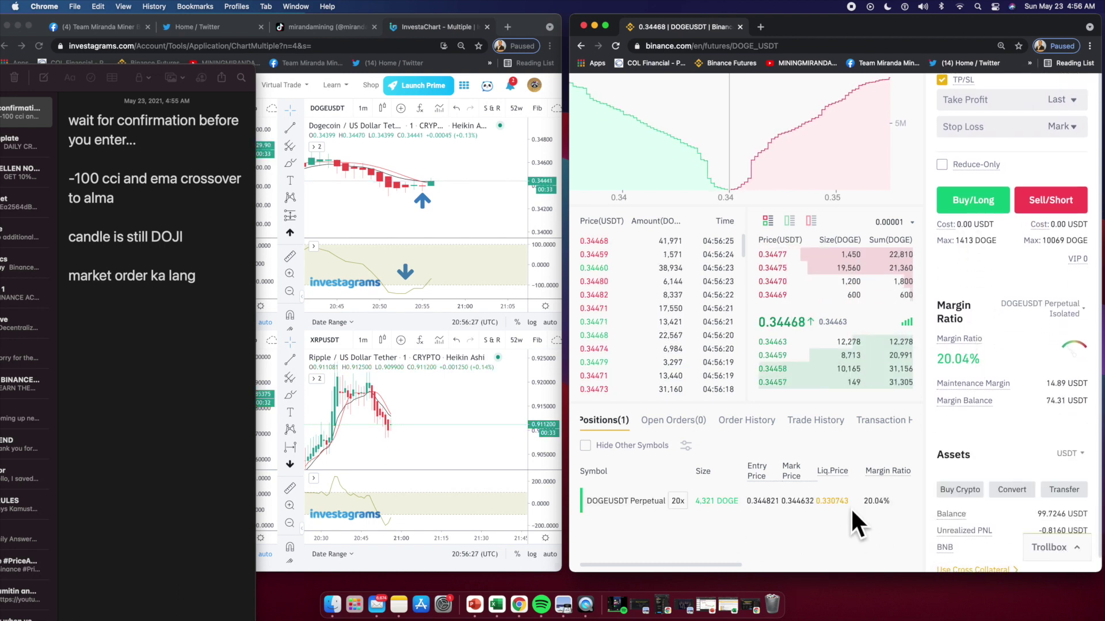
left_click_drag(706, 563, 845, 562)
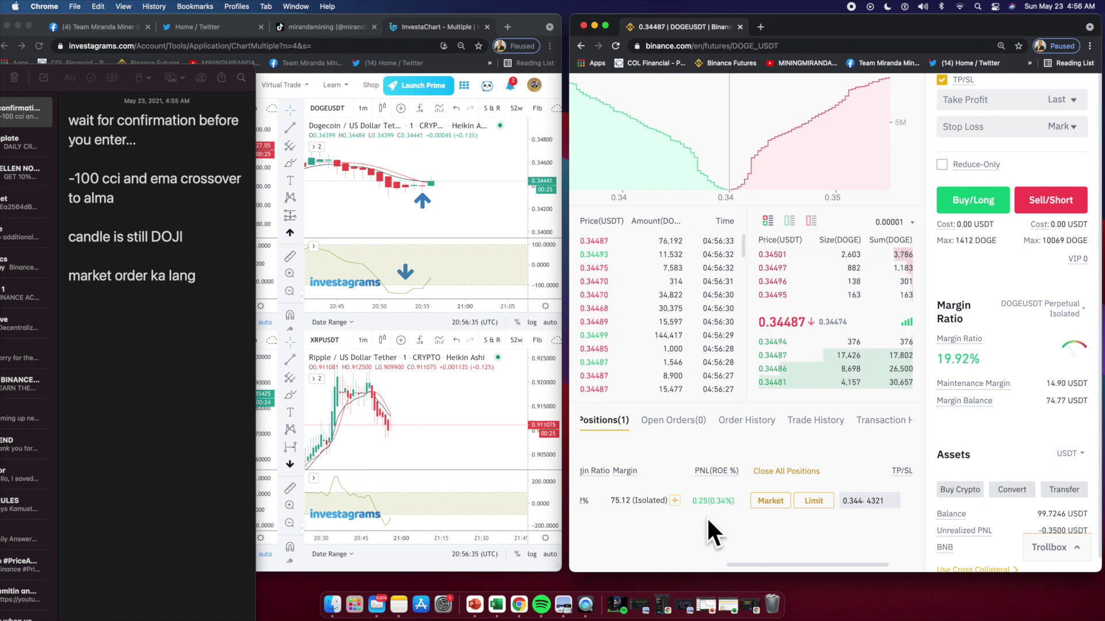
- Lower the Notes window to uncover the BTCUSDT chart and add 'WAITTT ka lang...' to the note
left_click(69, 70)
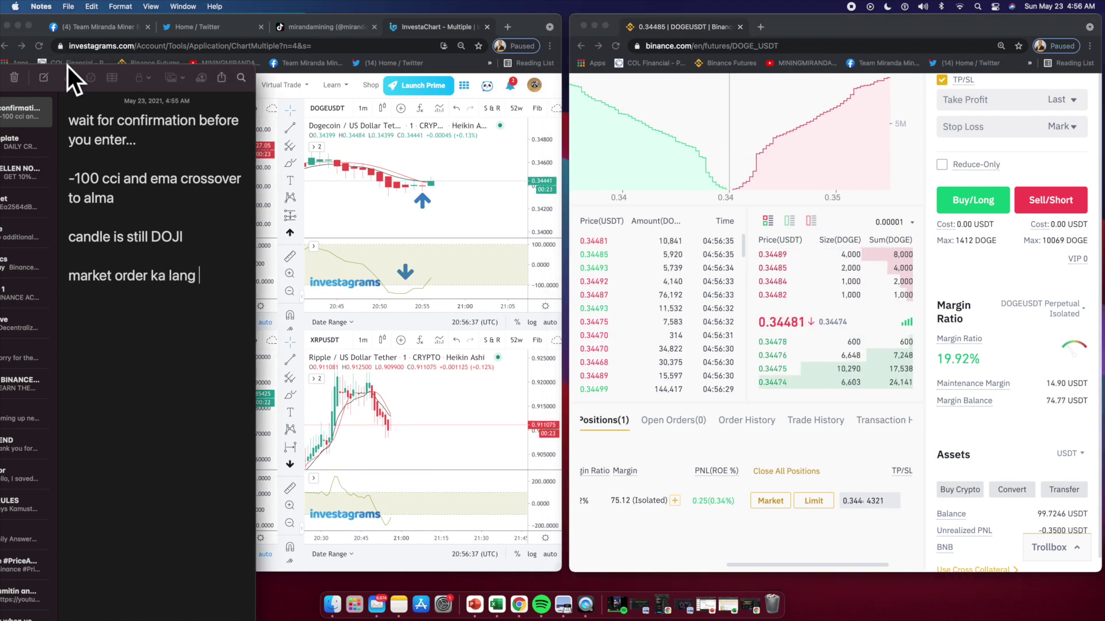
left_click_drag(69, 64, 68, 305)
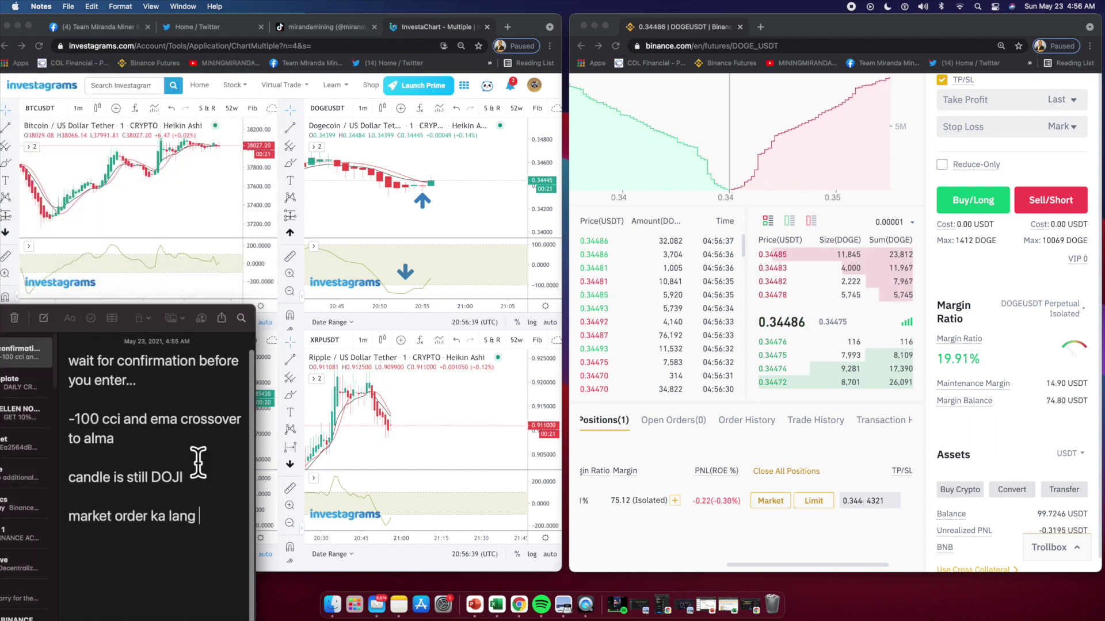
type("WAIT")
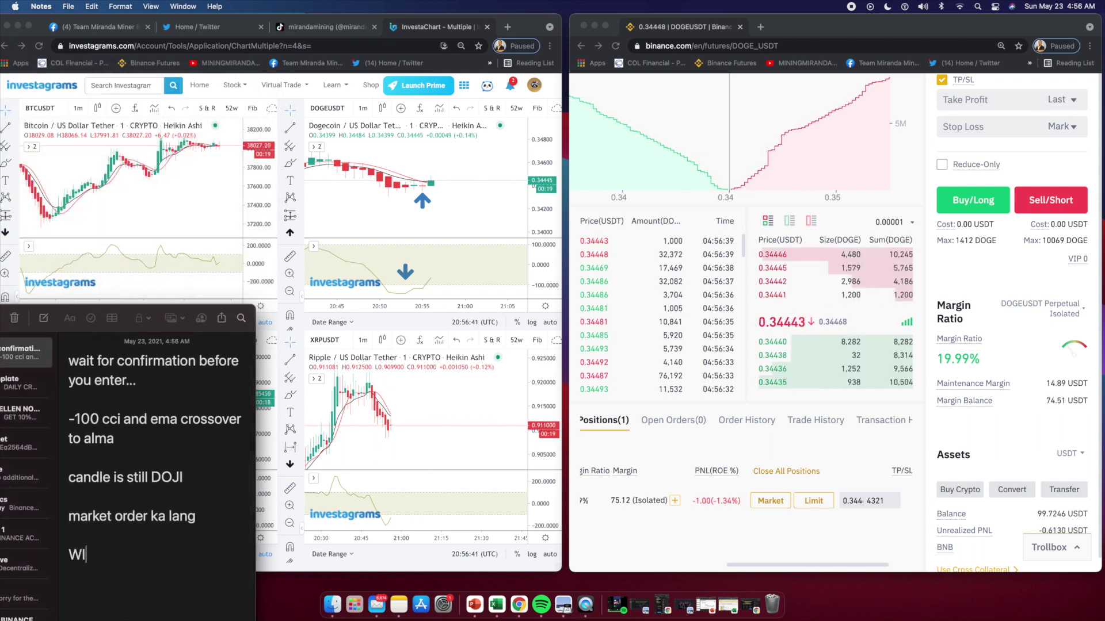
type("TT ka lang...")
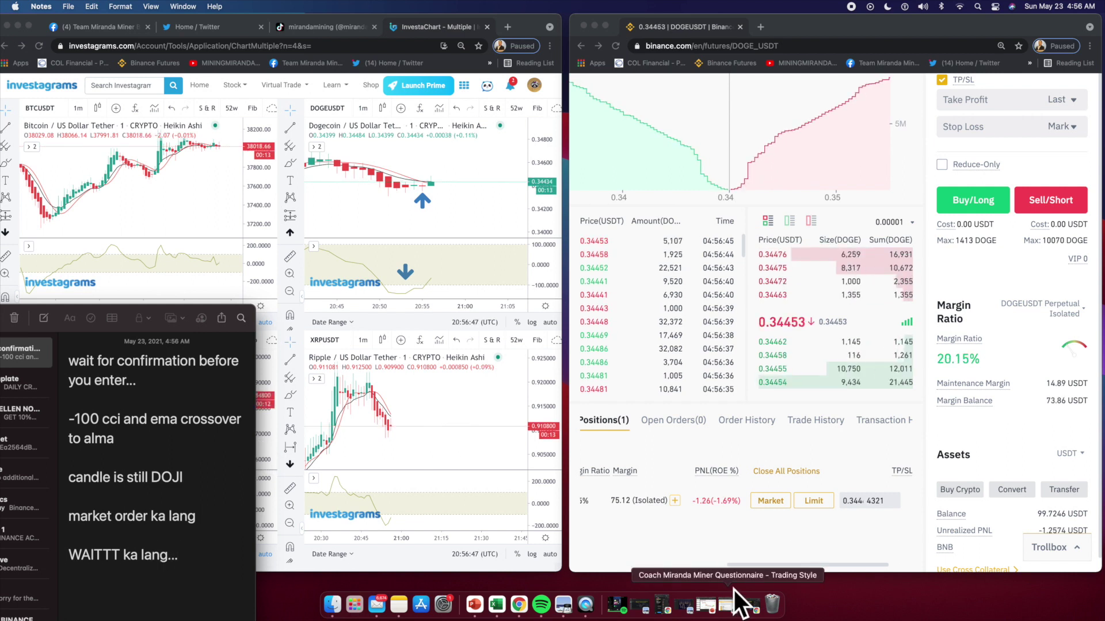
left_click(737, 565)
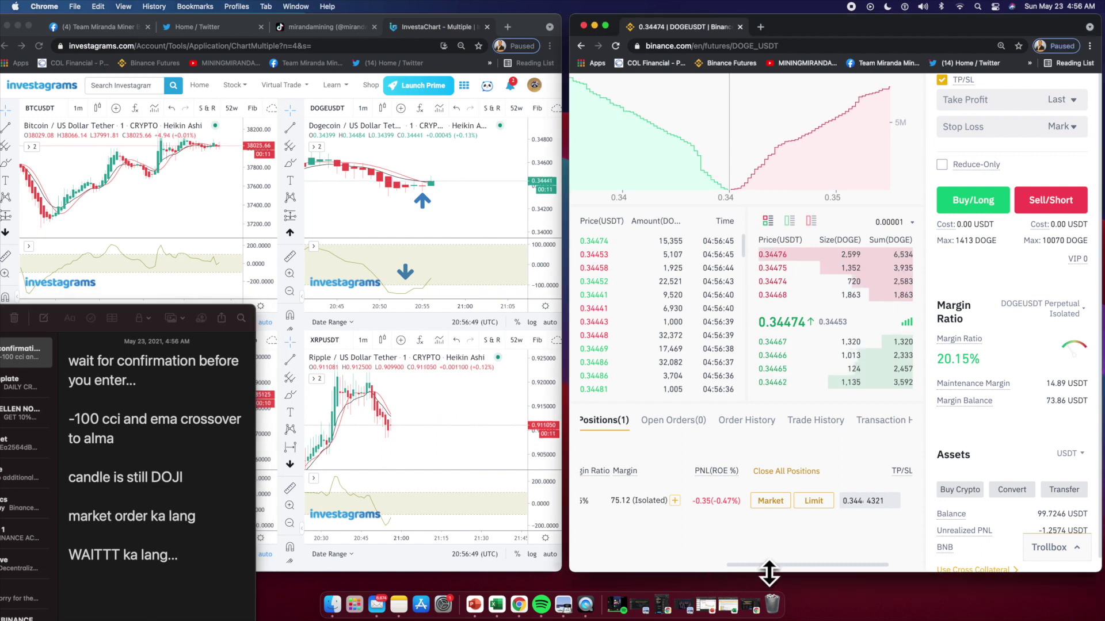
mouse_move(768, 565)
left_mouse_down()
mouse_move(656, 565)
mouse_move(774, 565)
mouse_move(713, 565)
mouse_move(753, 562)
left_mouse_up()
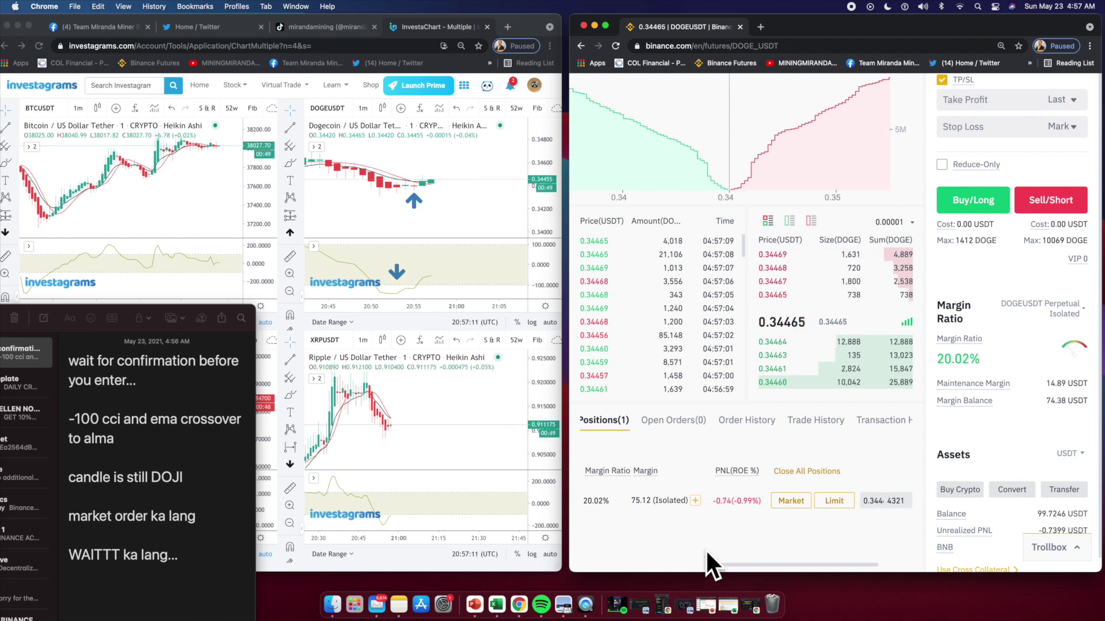
- Append 'candle is green' and 'doge na sumun…' as new lines at the end of the trading note
left_click(198, 593)
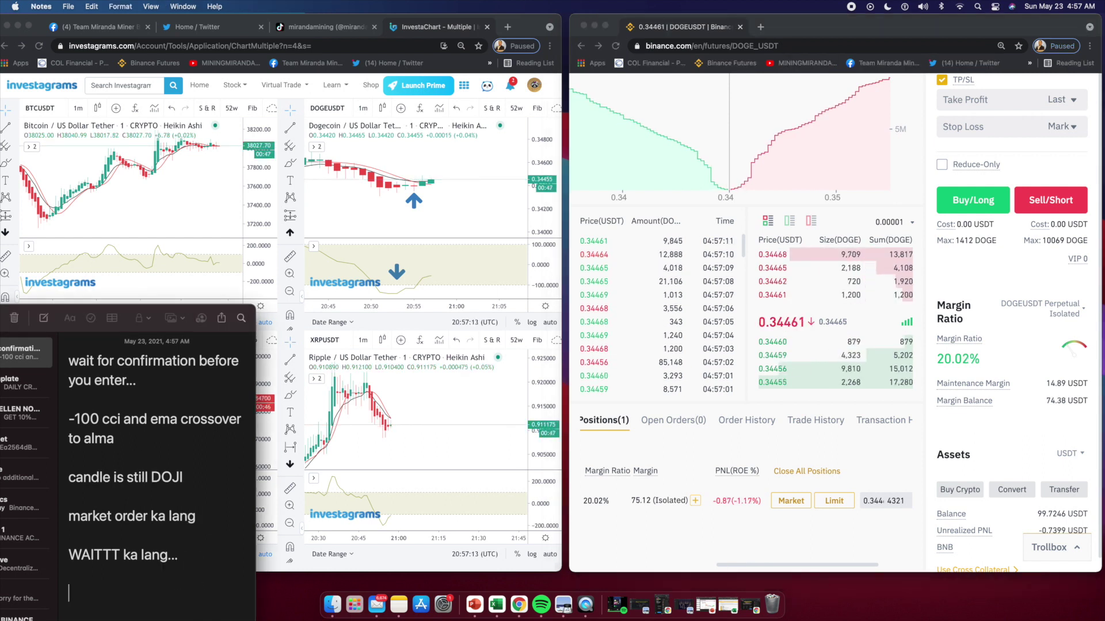
type("camd")
key("BackSpace")
key("BackSpace")
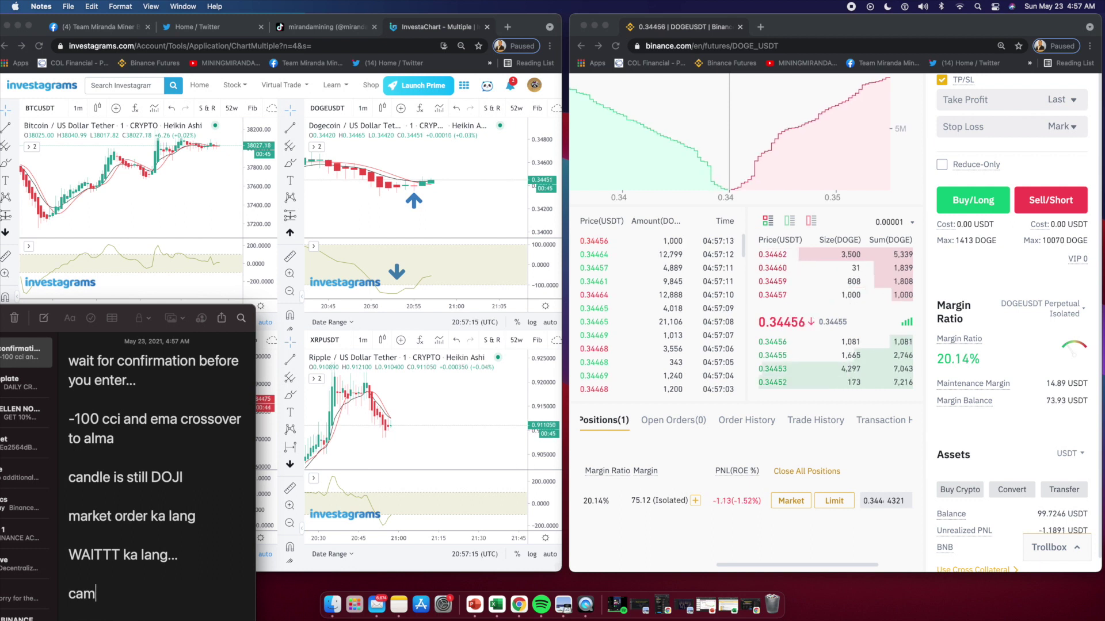
type("ndle is green")
key("Return")
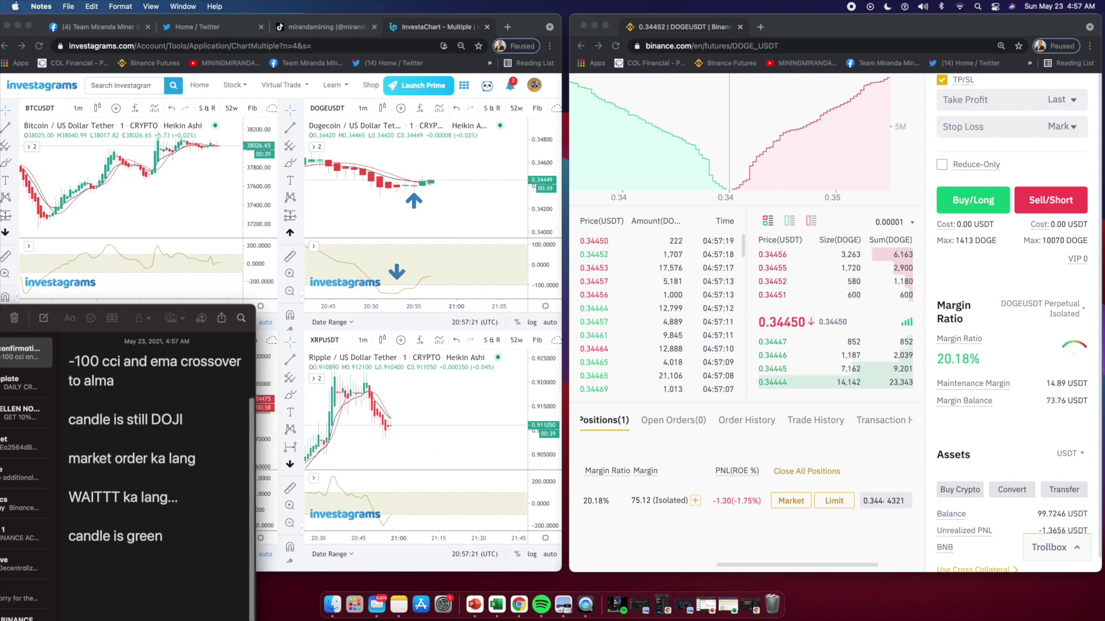
scroll(218, 396, "down", 5)
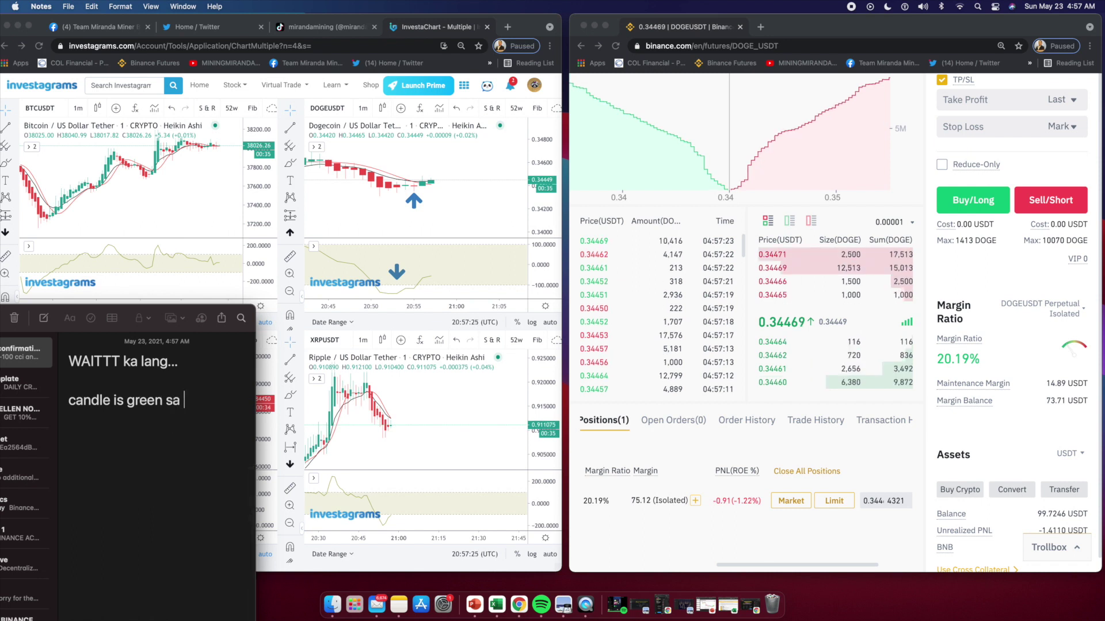
type("doge na sumunod..")
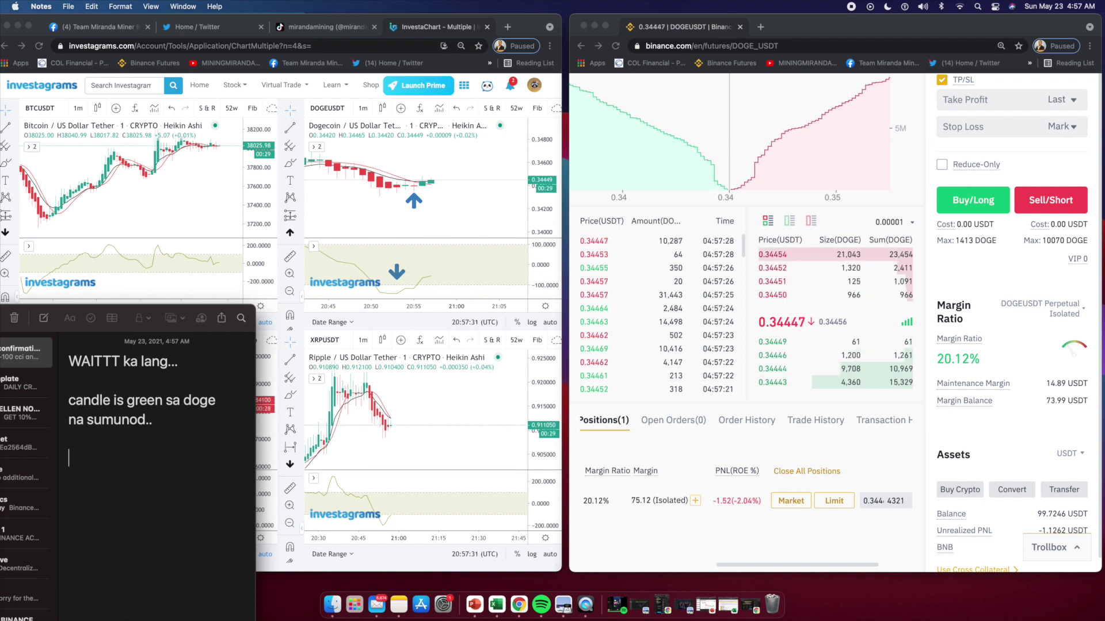
- Shift the DOGEUSDT up-arrow and the indicator's down-arrow right onto the newest candles
left_click(422, 199)
left_click_drag(414, 207, 431, 205)
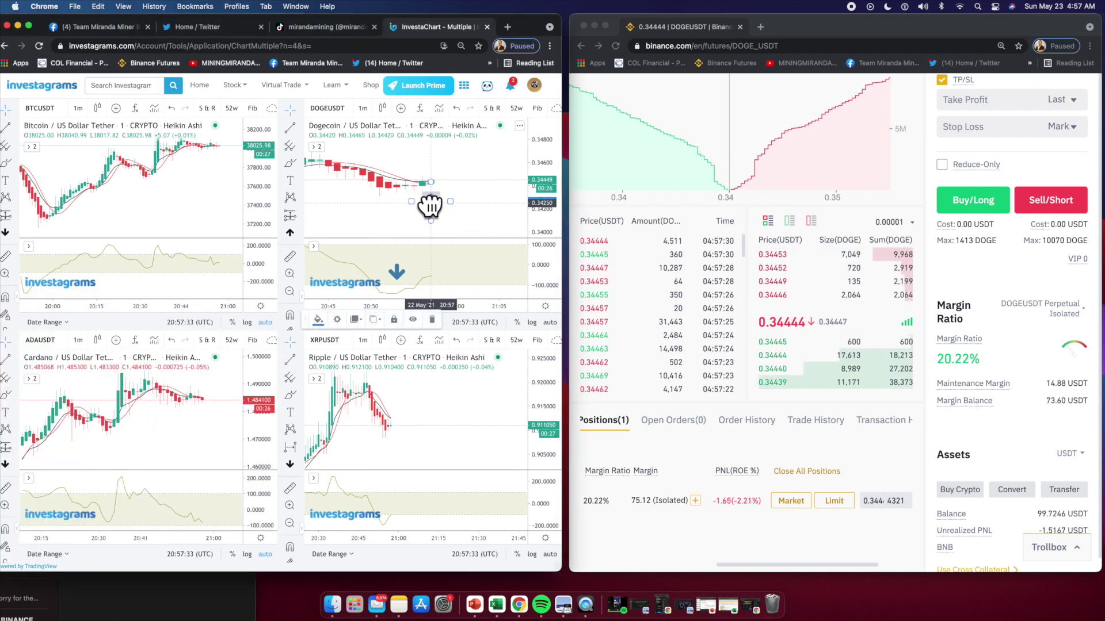
left_click_drag(395, 271, 408, 268)
- In Notes, add 'both met the indicators requirements al you need to do is wait..' and 'xrp is also a cnadidate..'
left_click(145, 618)
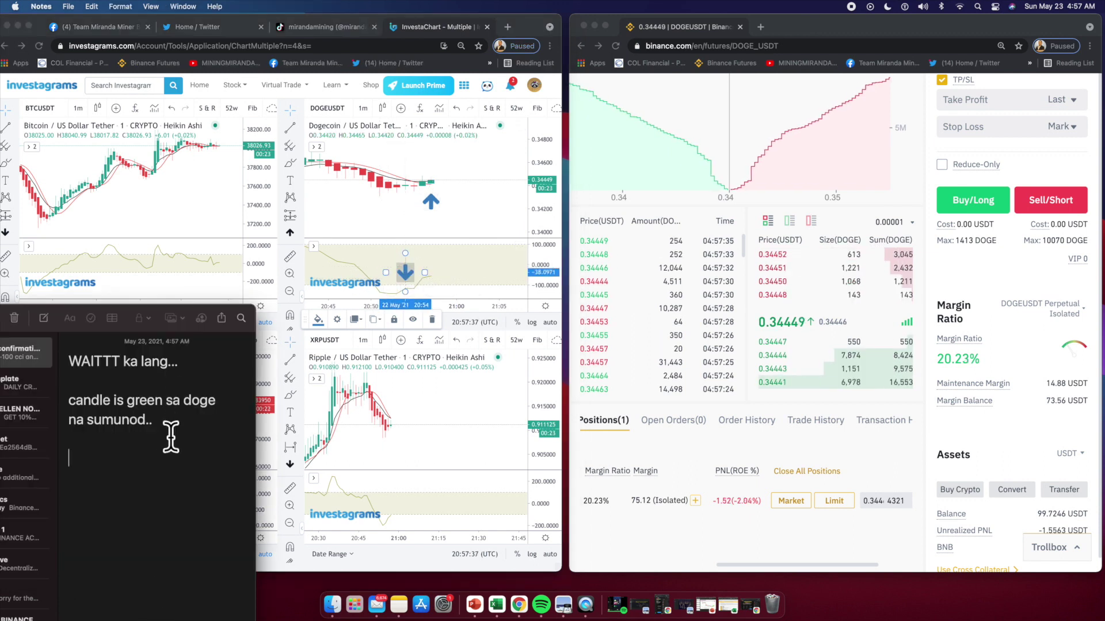
type("both met the ")
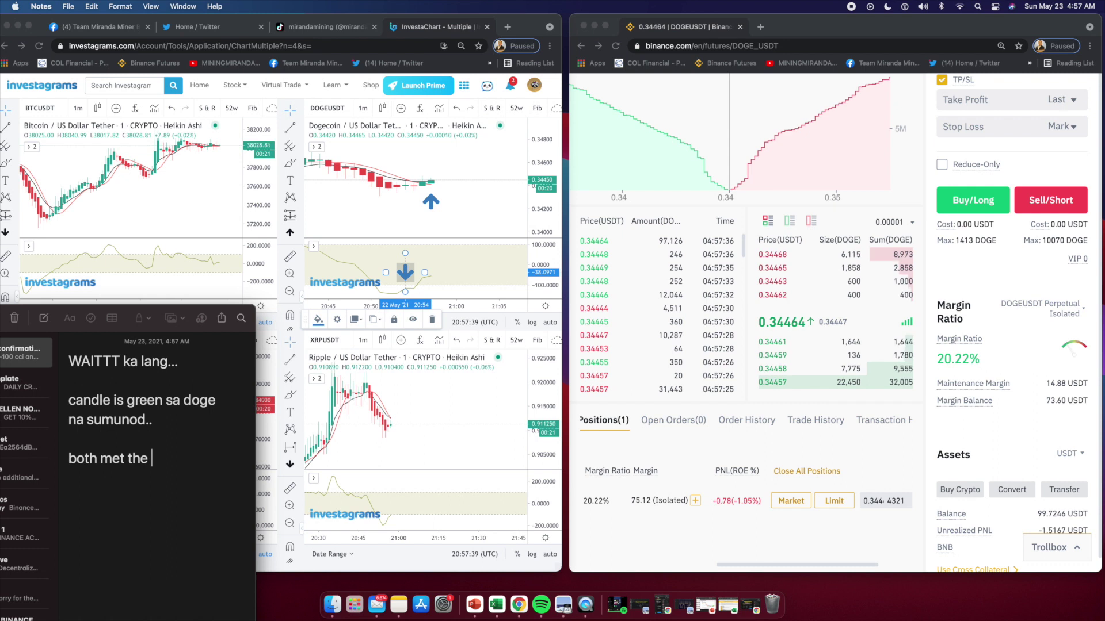
type("indicators requirements  ")
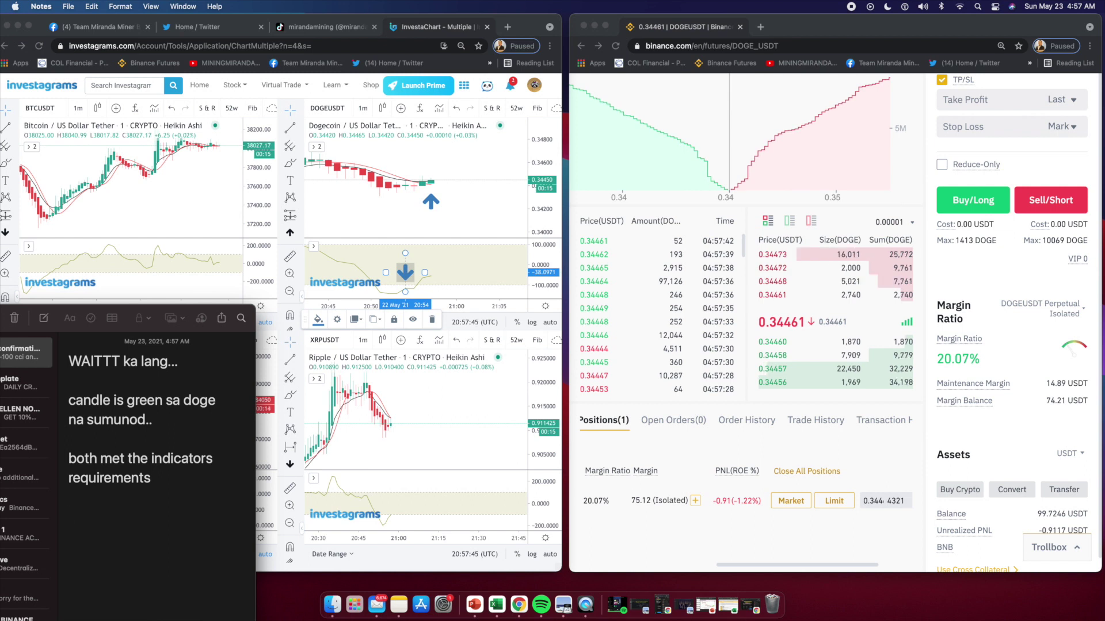
type("al you need to do")
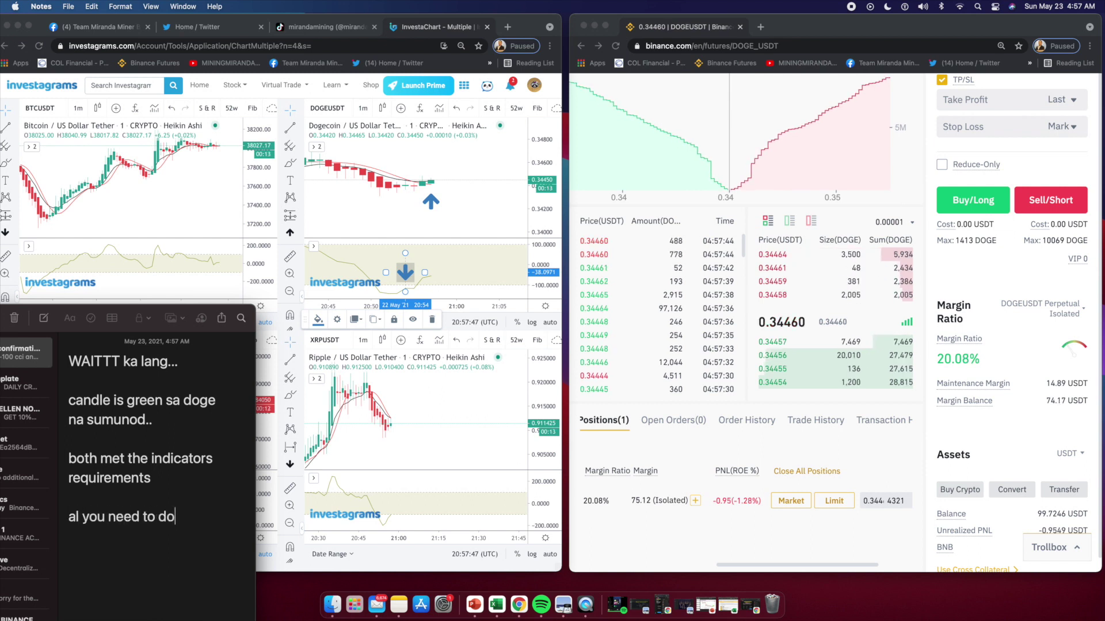
type(" is wait..")
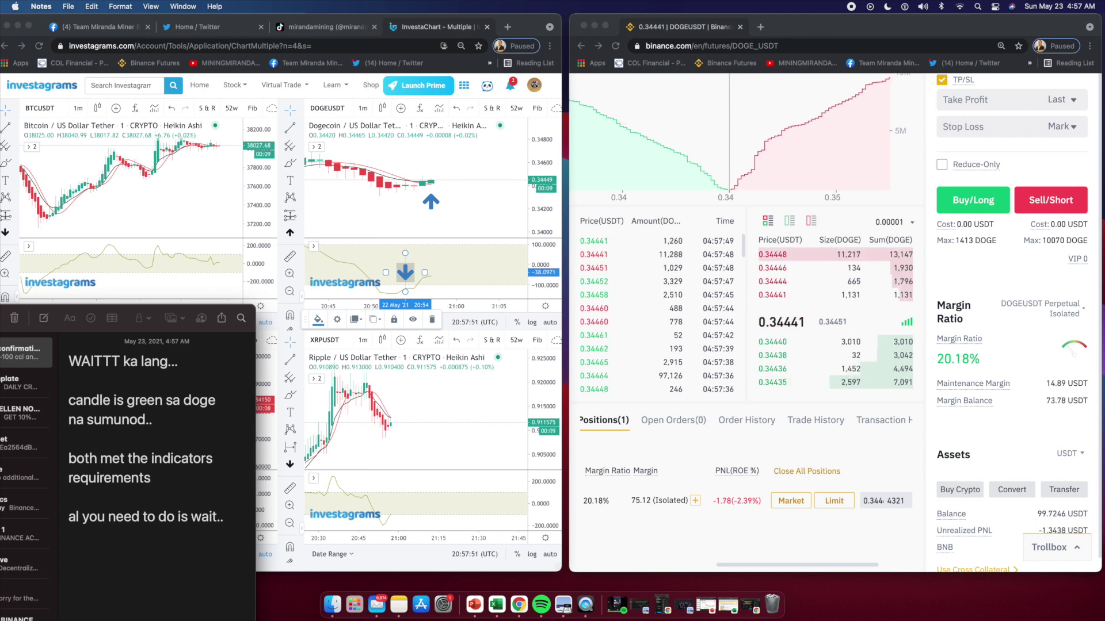
key("Return")
key("Return")
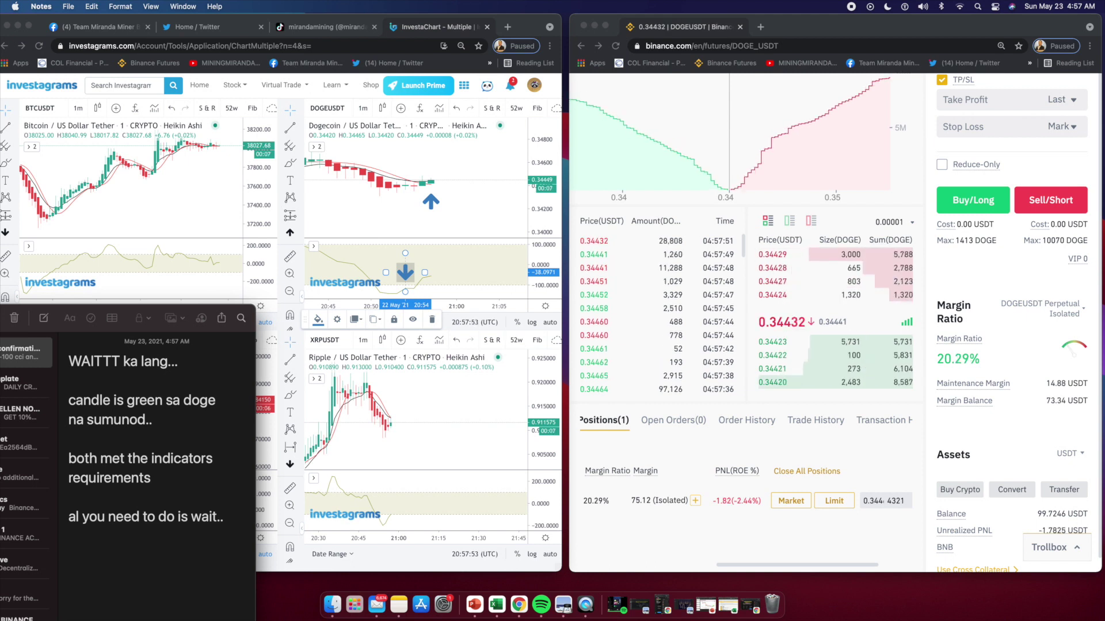
type("xrp is also")
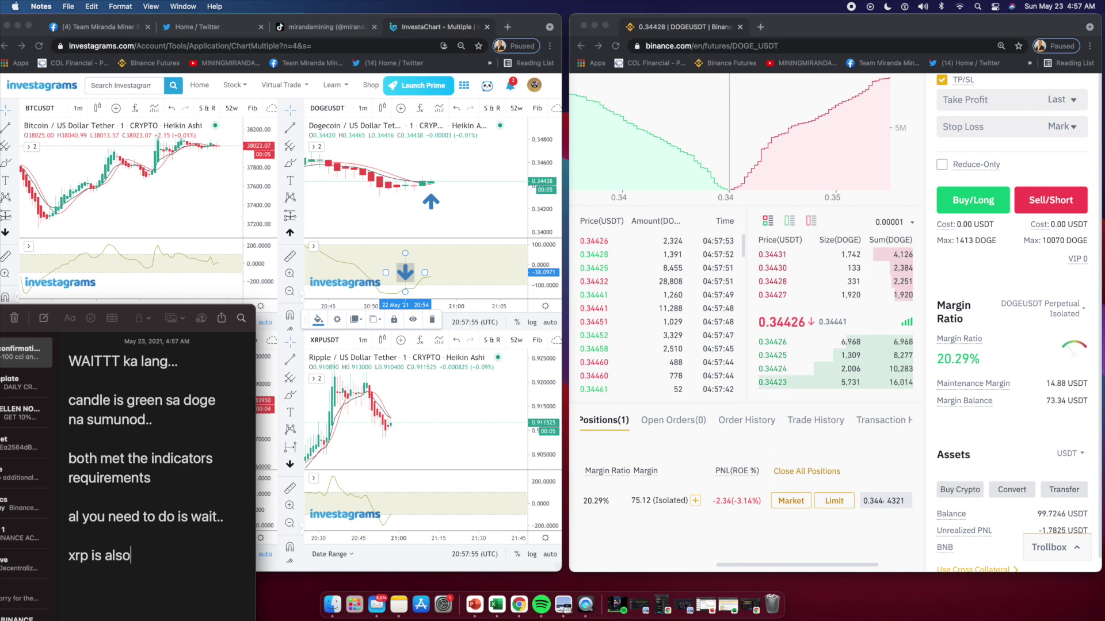
type(" a cna")
type("didate..")
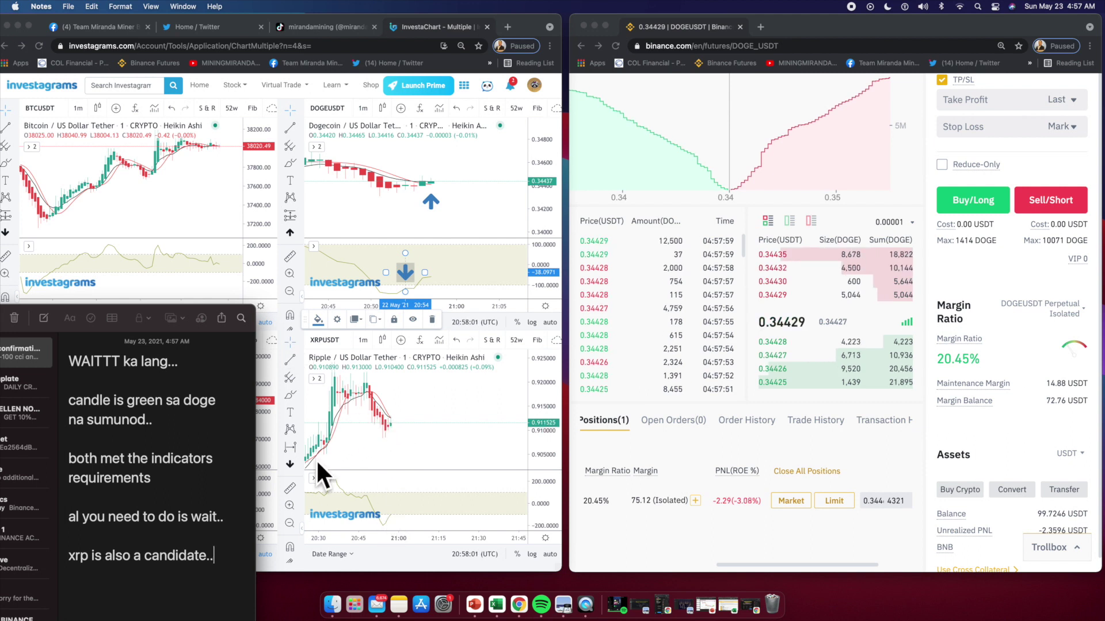
- Put a down arrow on the XRPUSDT indicator and an up arrow under its latest candles
left_click(294, 478)
left_click(290, 464)
left_click(382, 500)
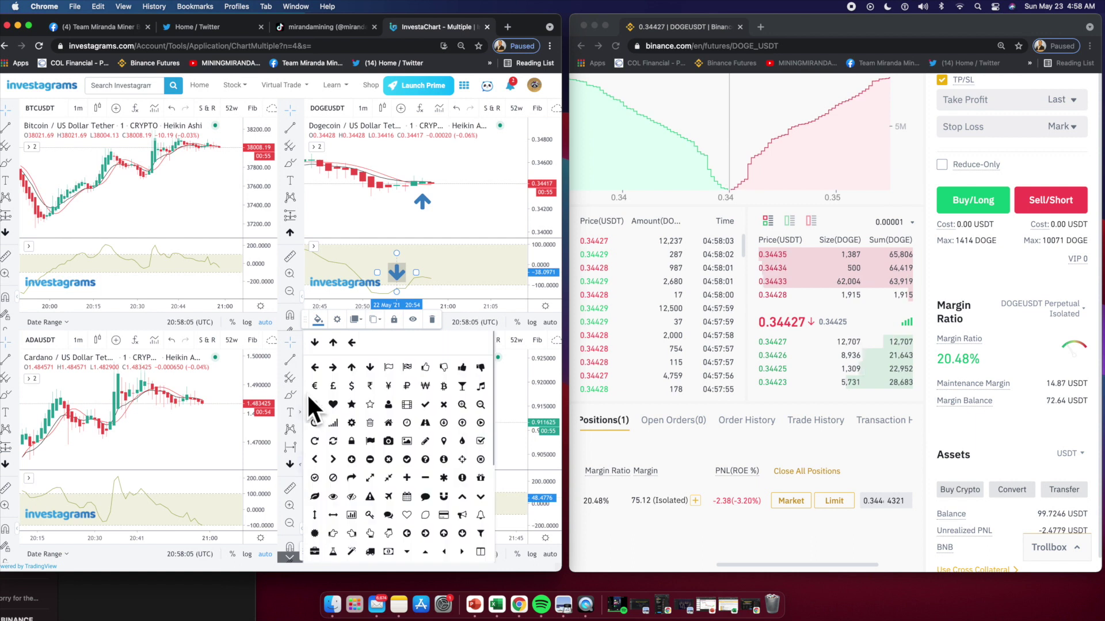
left_click(333, 344)
left_click(385, 449)
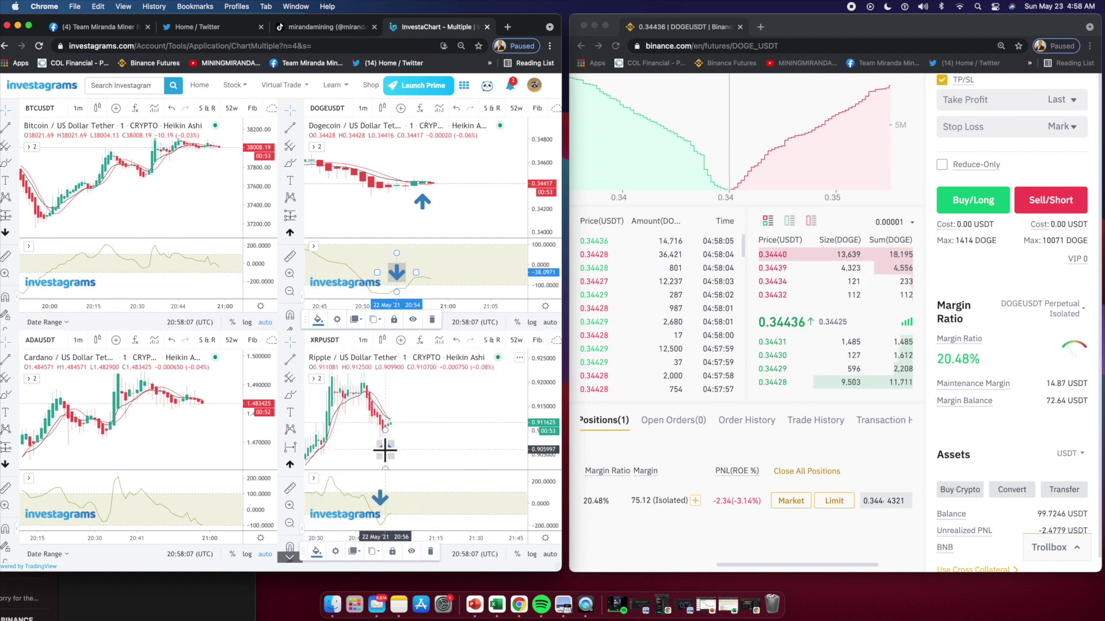
left_click(196, 613)
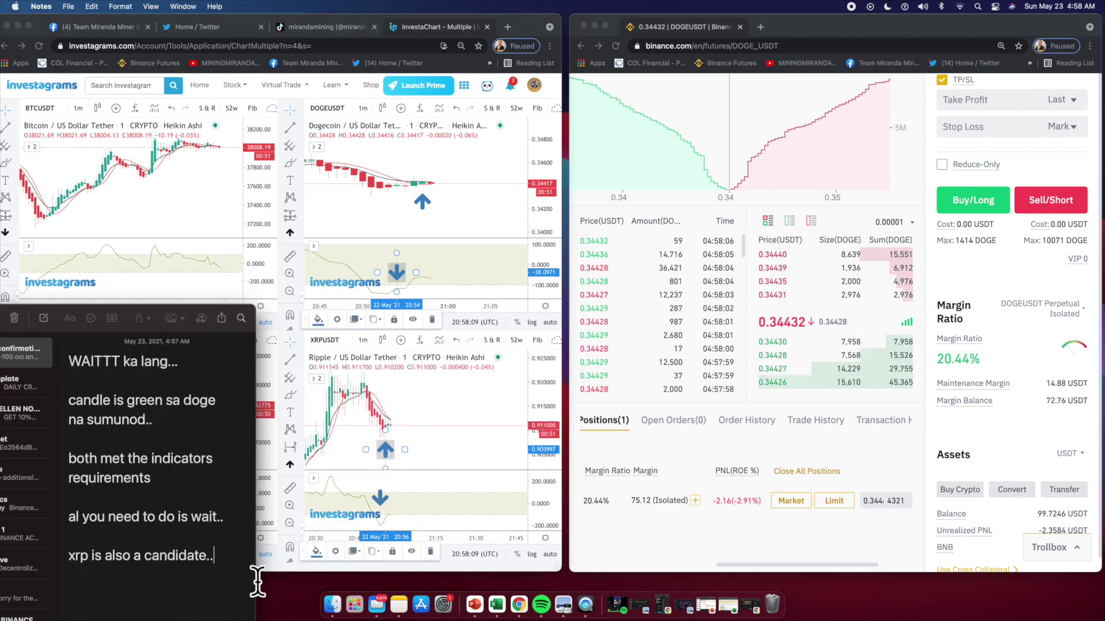
key("Return")
key("Return")
key("Return")
key("Return")
key("Return")
key("Return")
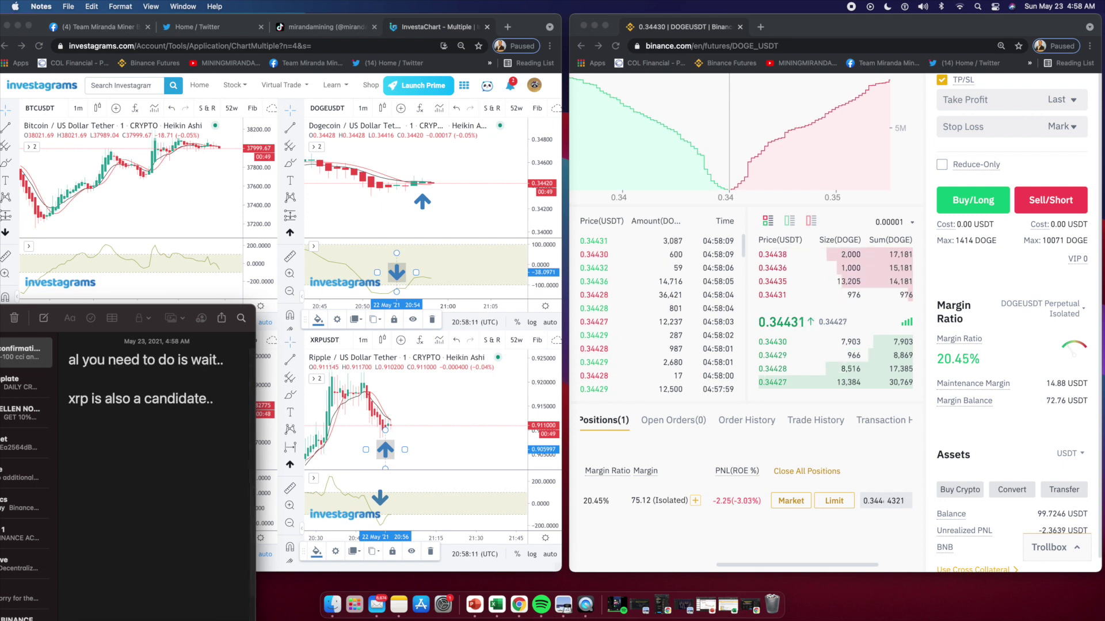
key("BackSpace")
key("BackSpace")
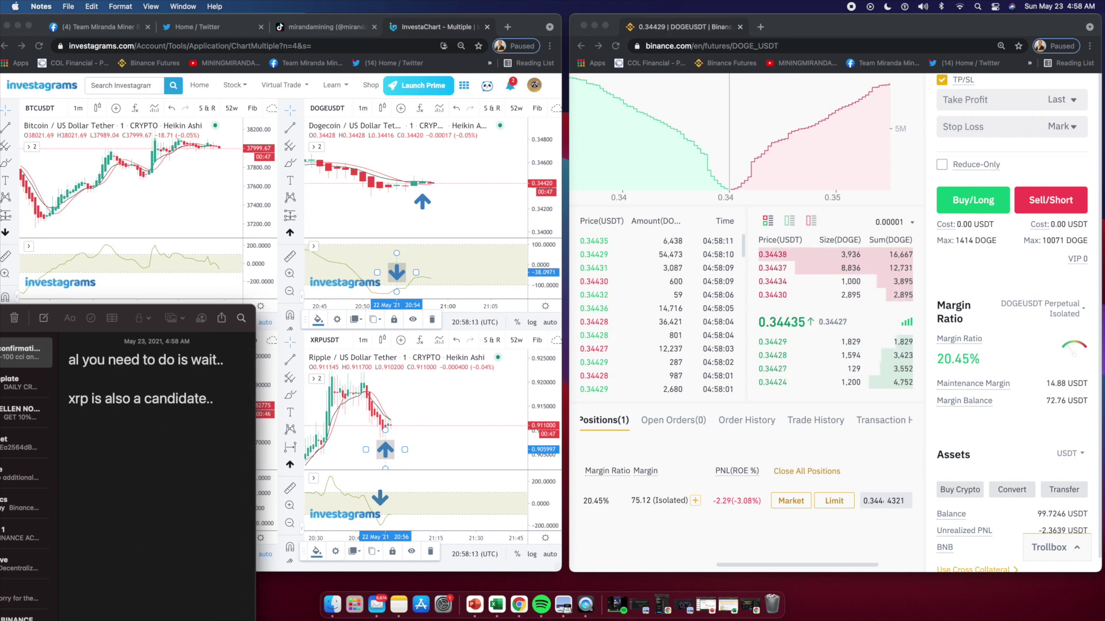
left_click(354, 211)
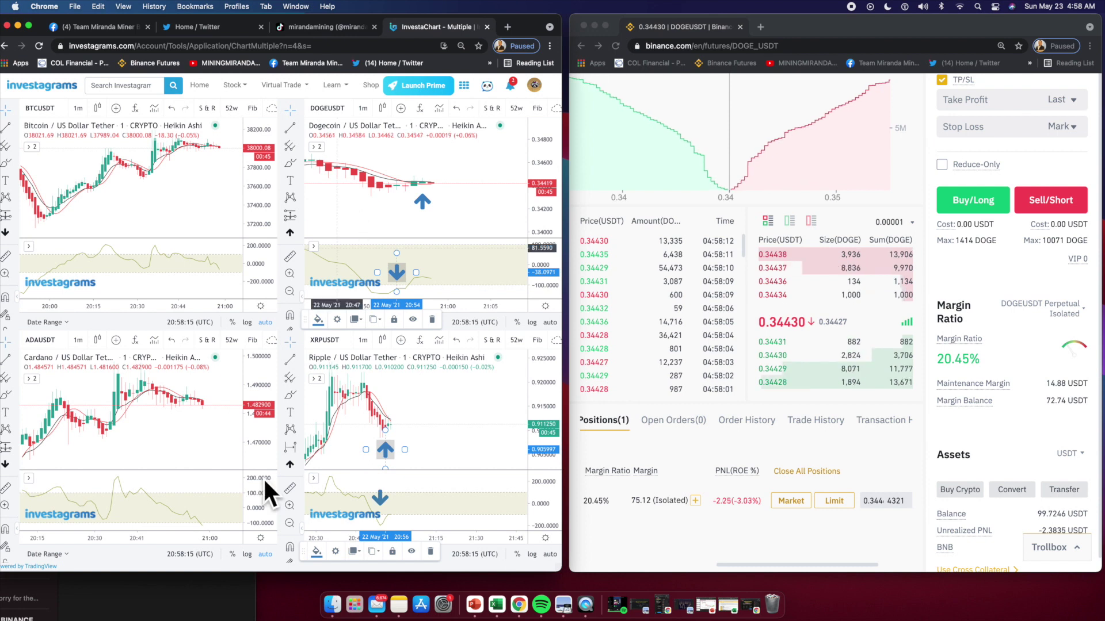
left_click(202, 588)
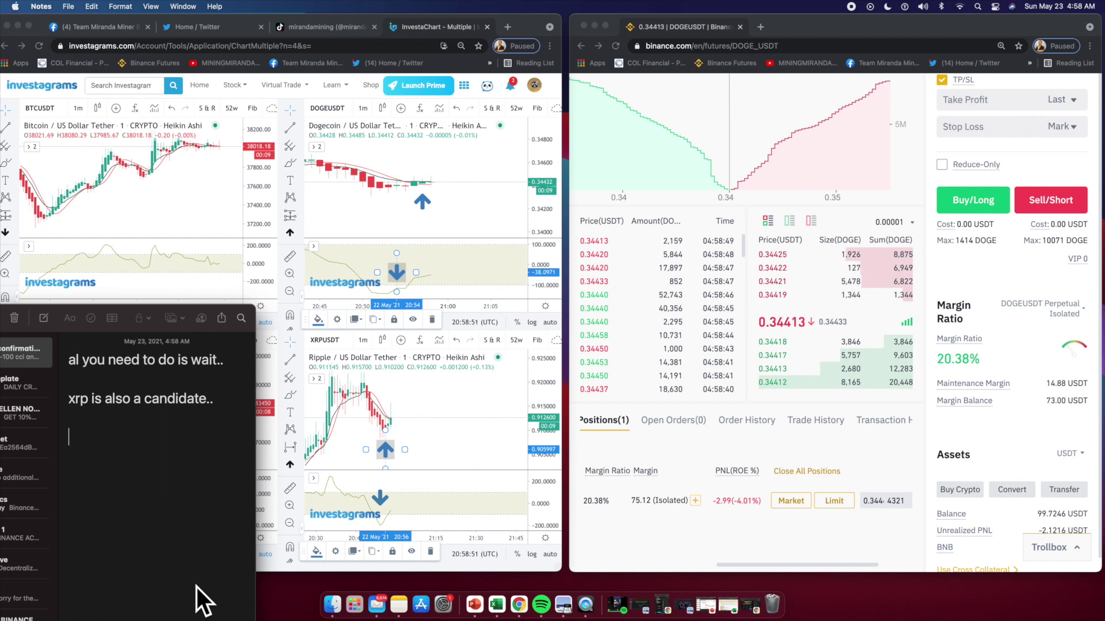
scroll(426, 219, "down", 2)
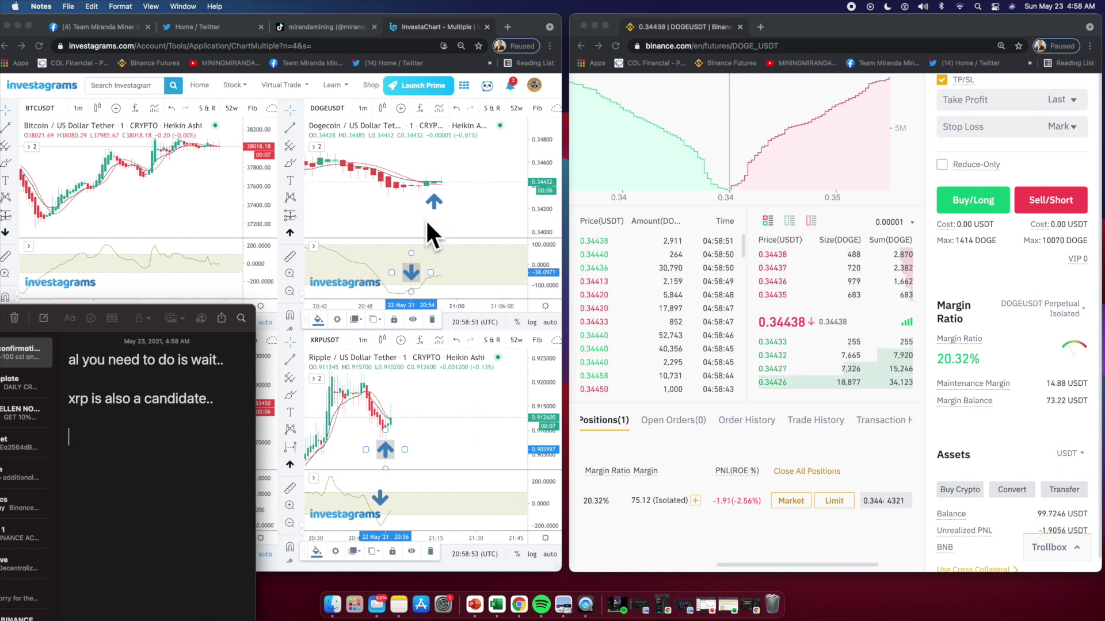
scroll(361, 206, "up", 1)
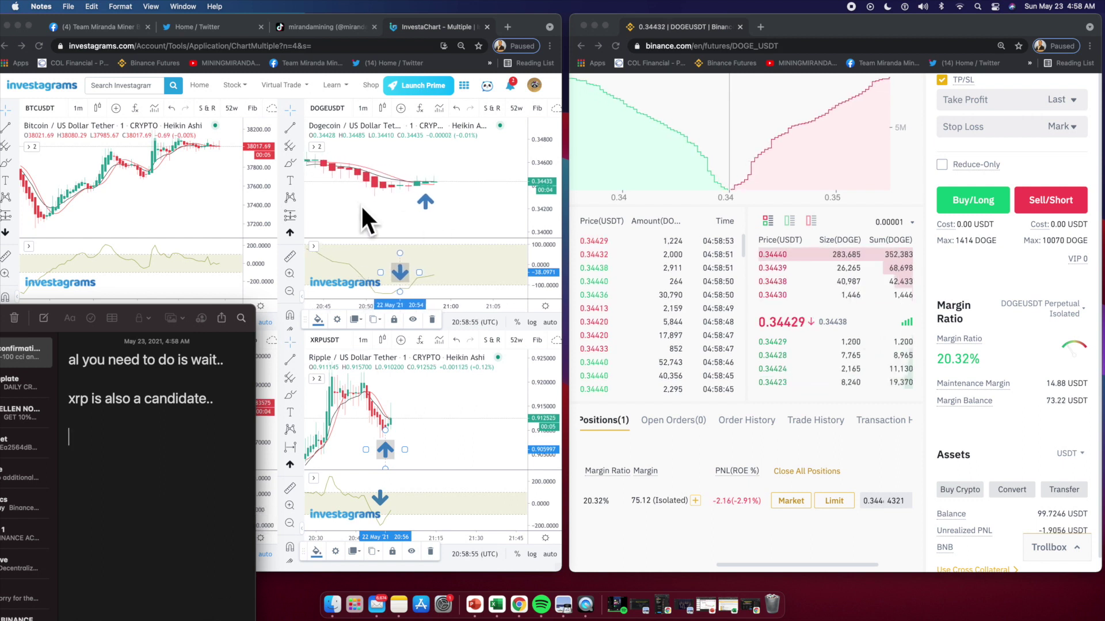
left_click(381, 216)
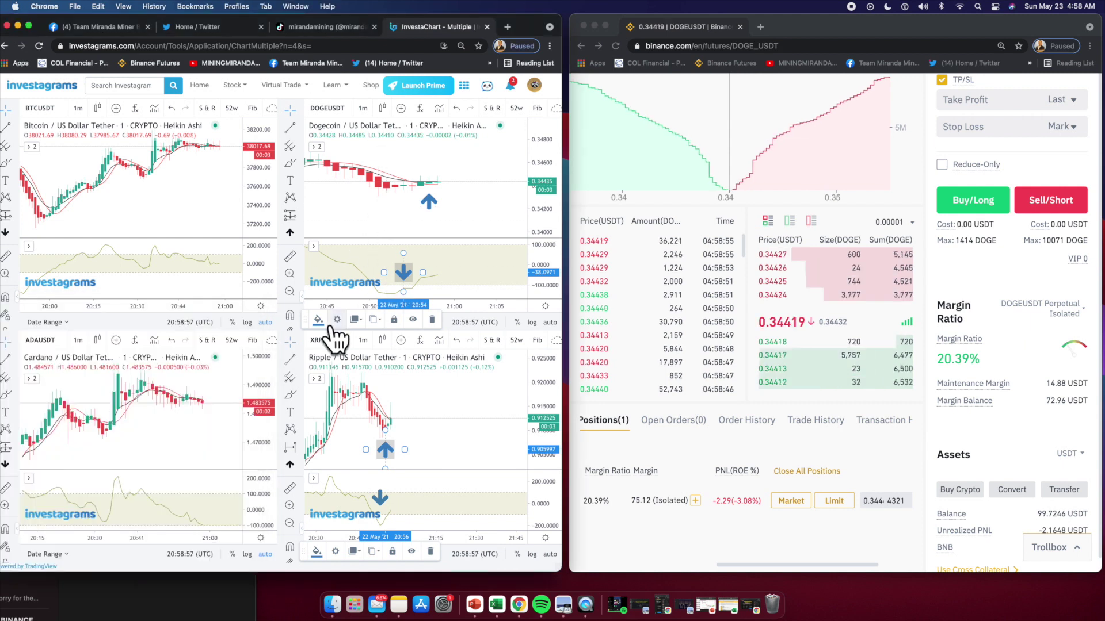
left_click(205, 587)
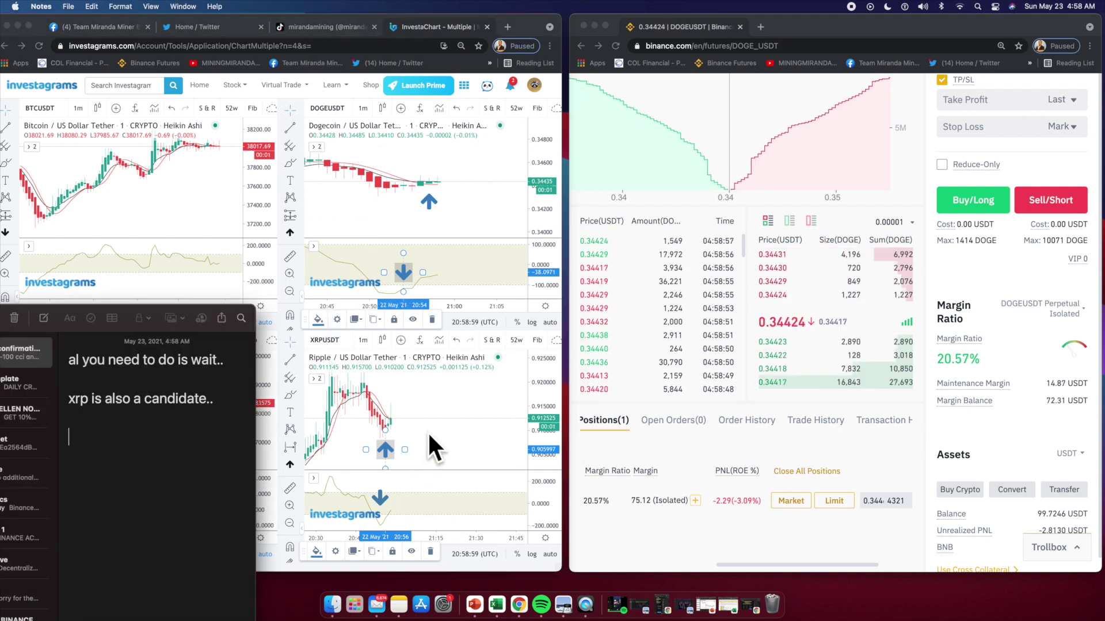
left_click(385, 427)
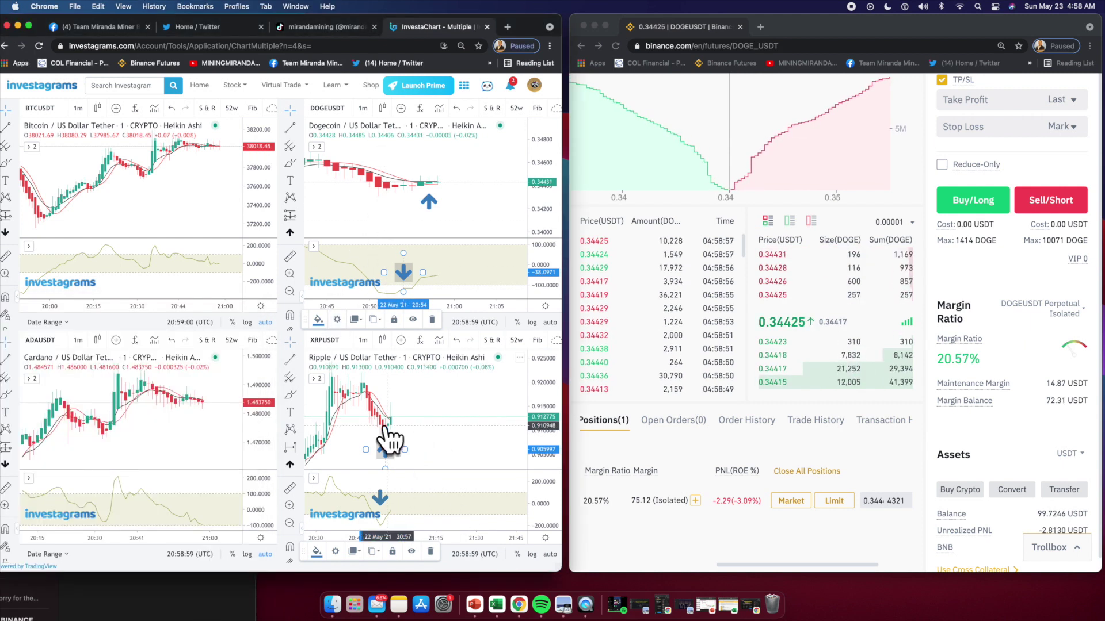
left_click(226, 599)
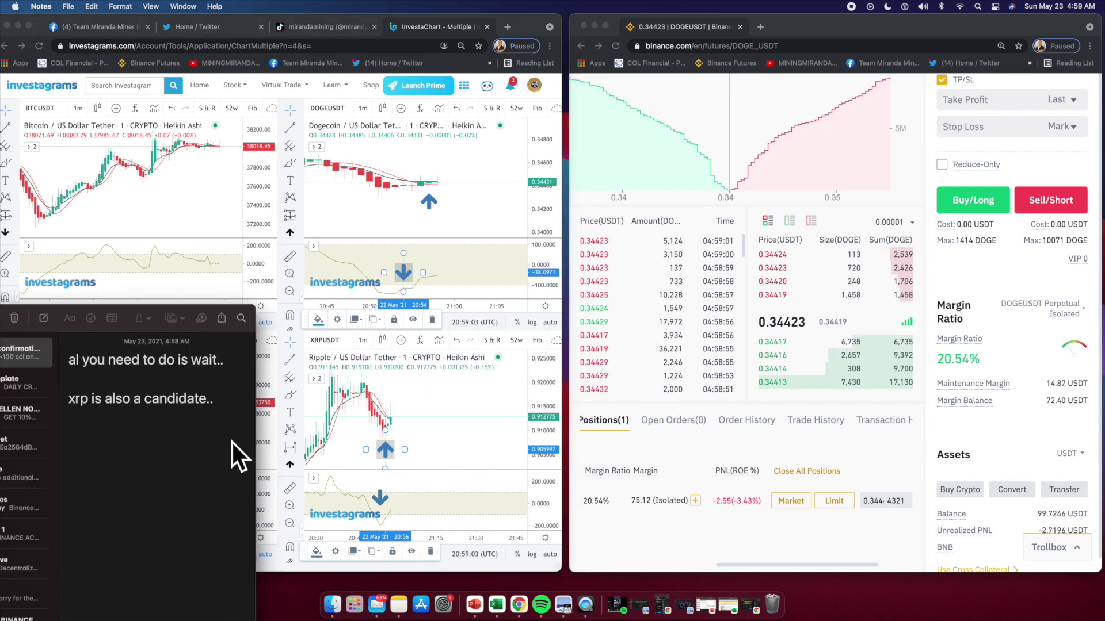
- Write 'XRP good candle!' and, on the next line, 'DOGE registers a red, lets wait...', fixing typos
type("XRP good ")
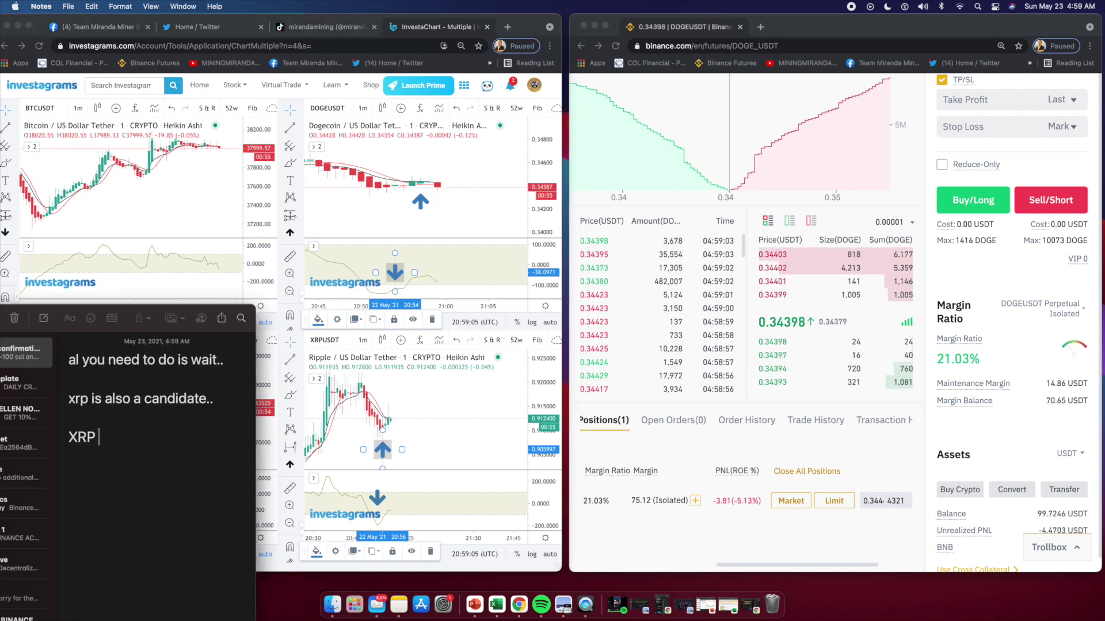
type("cnad")
key("BackSpace")
key("BackSpace")
key("BackSpace")
type("andle!")
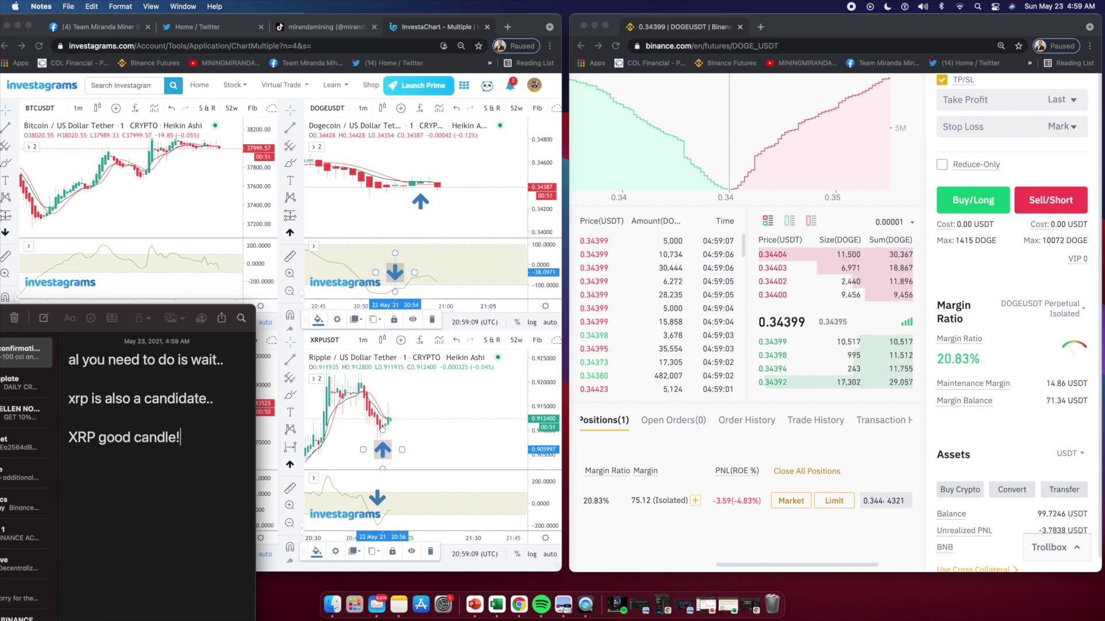
key("Return")
key("Return")
type("DOGE ")
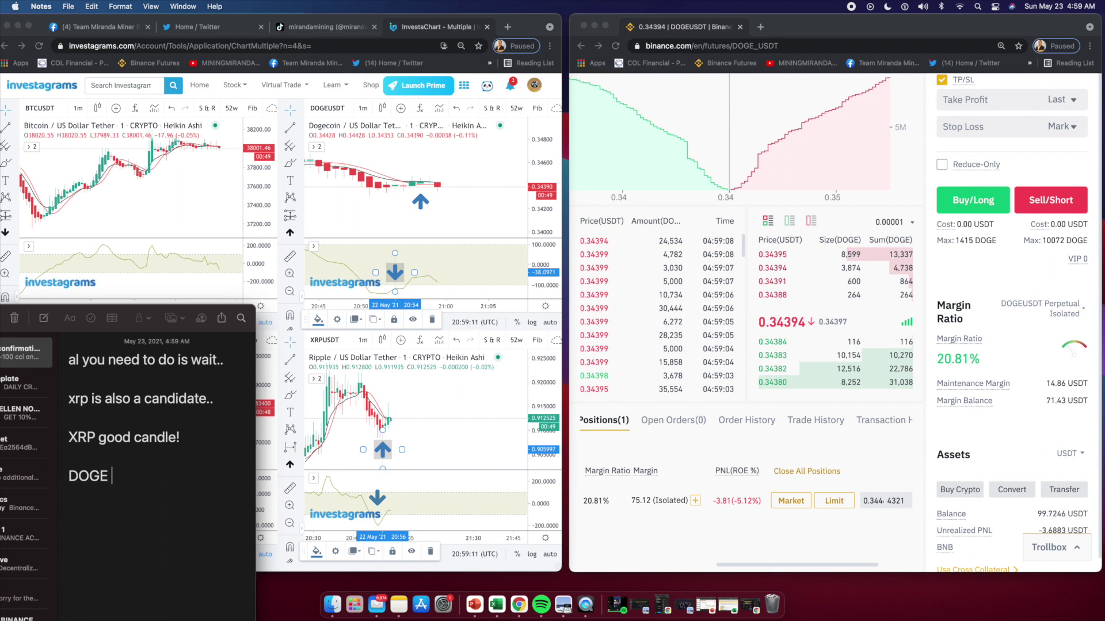
type("registere")
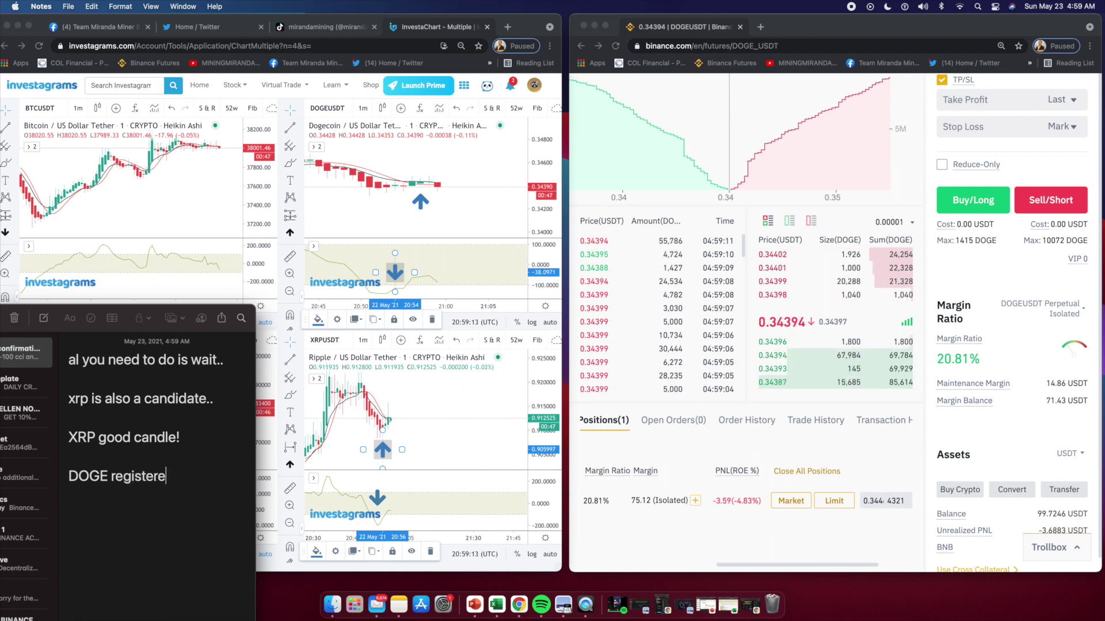
type("s a red, ets wa")
key("BackSpace")
key("BackSpace")
key("BackSpace")
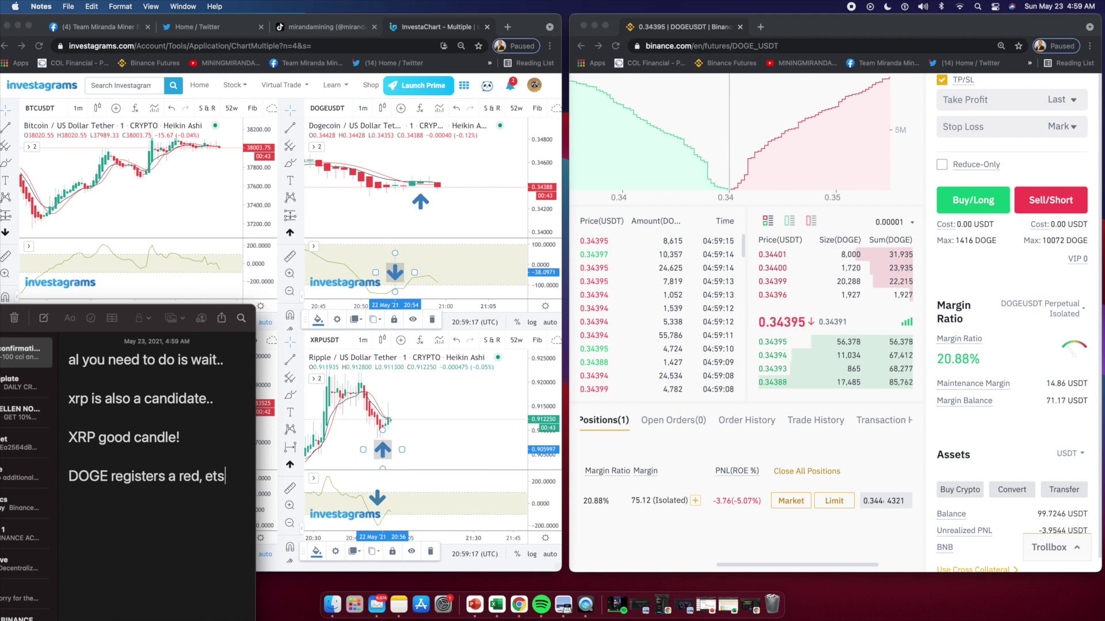
type("lets wait.")
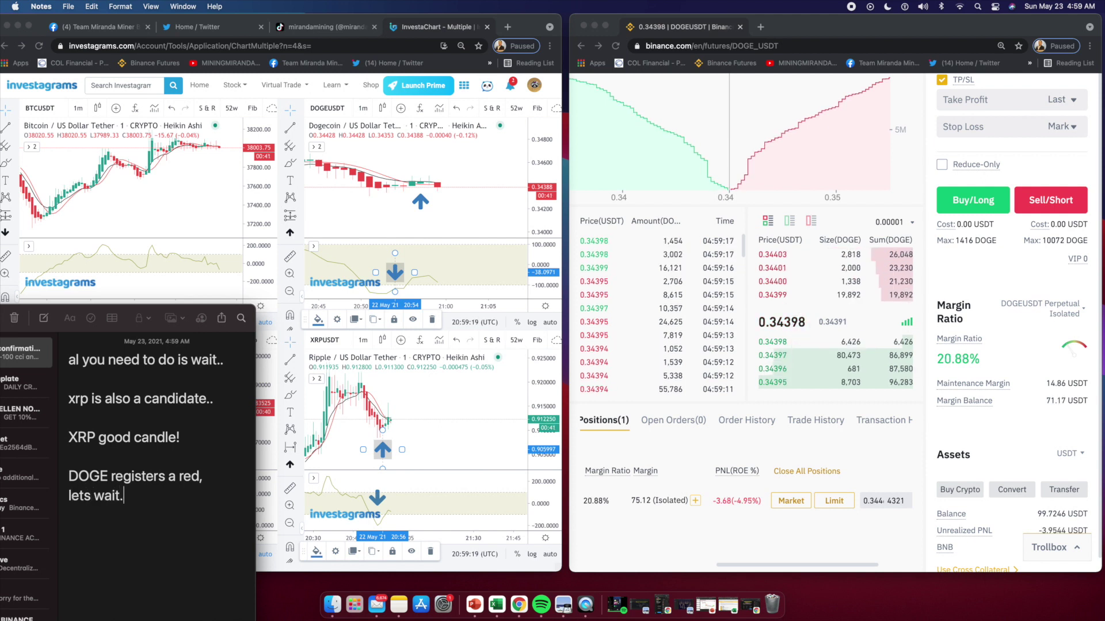
type("..")
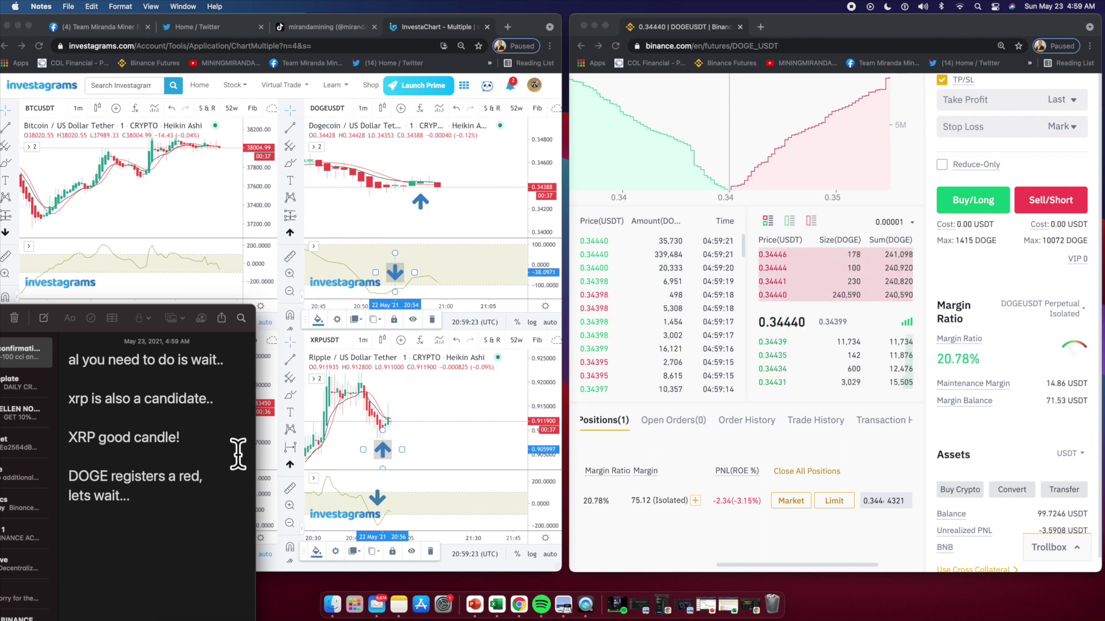
- Set a 0.335 stop loss on the entire DOGEUSDT long via the position's TP/SL editor
left_click(735, 546)
left_click_drag(750, 569, 884, 534)
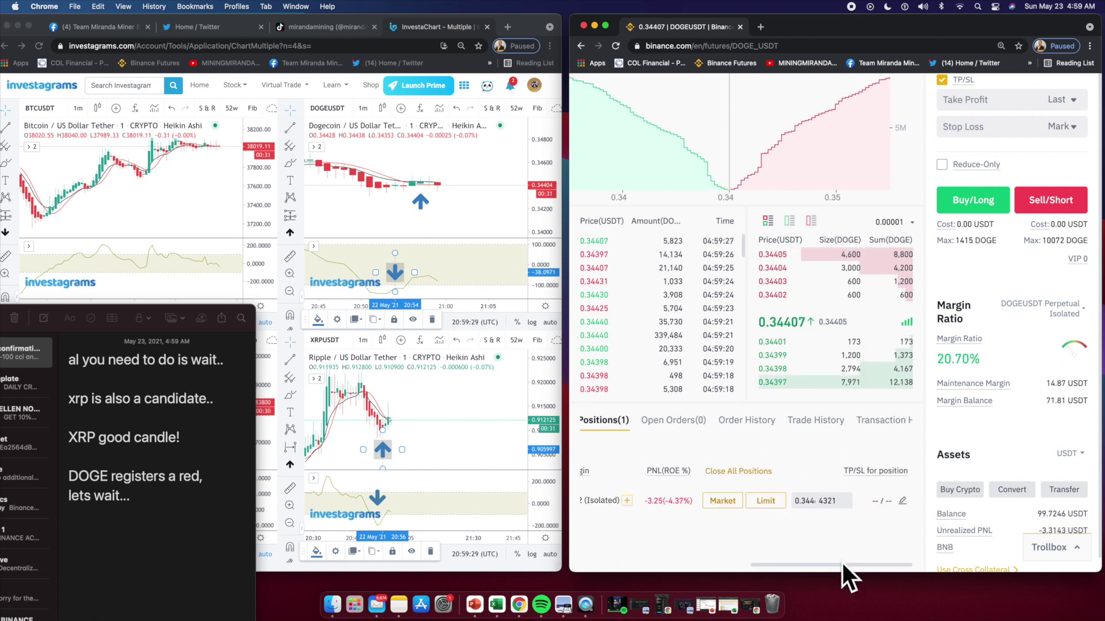
scroll(817, 570, "left", 1)
scroll(724, 575, "left", 4)
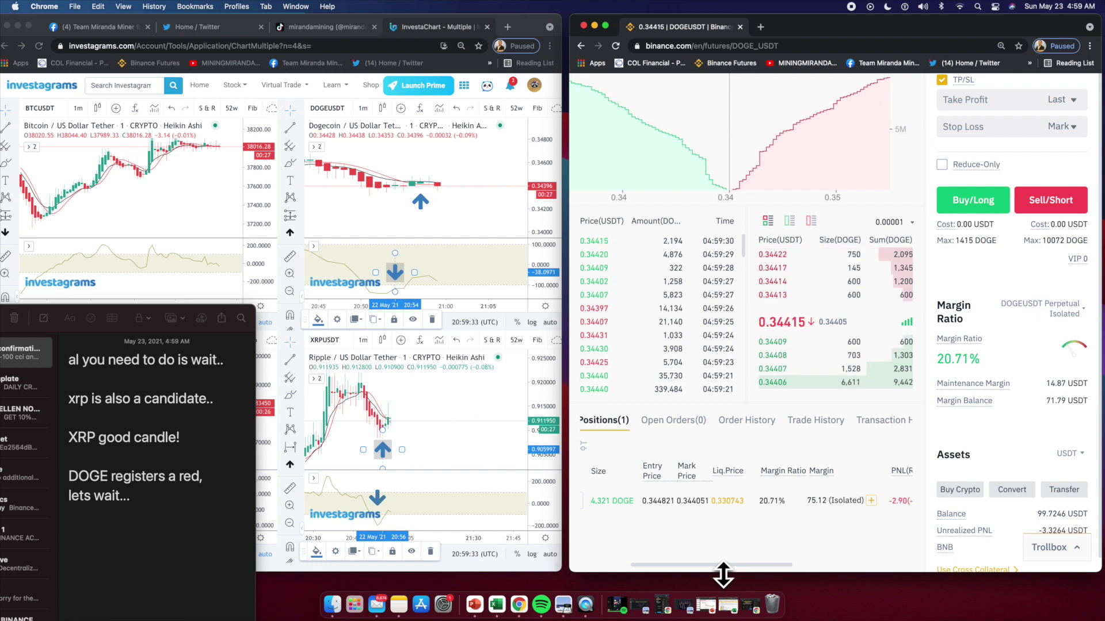
scroll(725, 576, "right", 1)
scroll(725, 575, "right", 5)
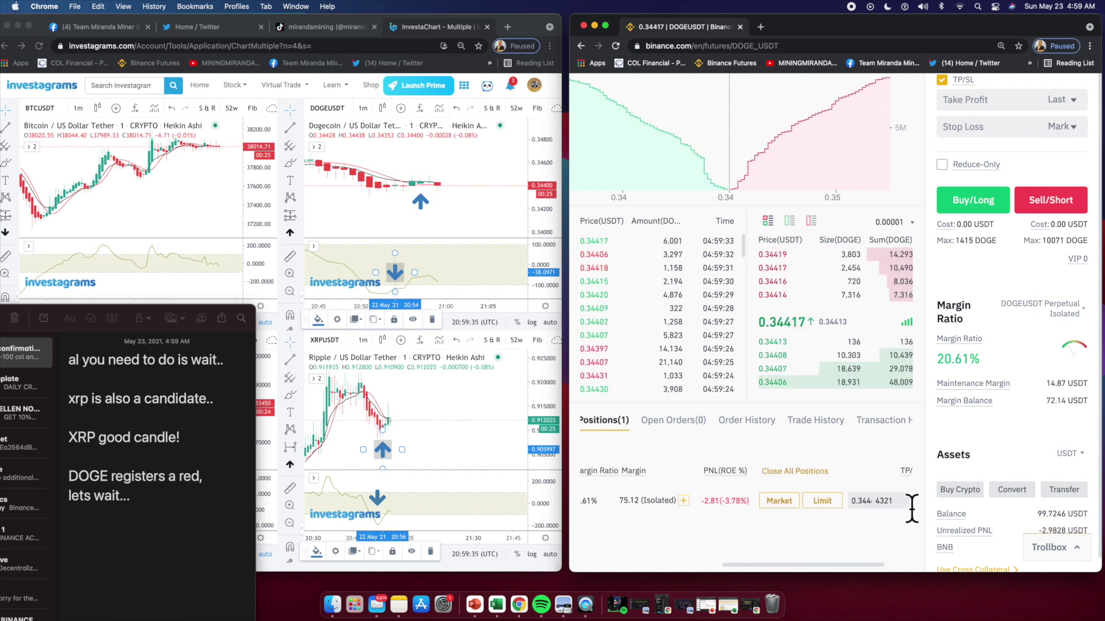
scroll(828, 569, "right", 5)
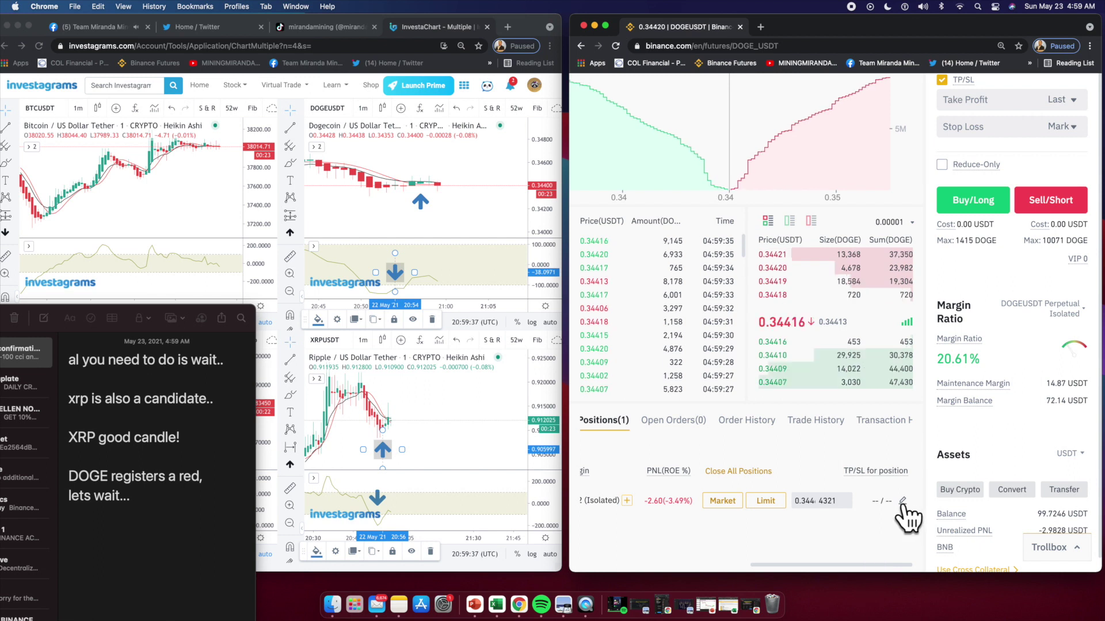
left_click(910, 514)
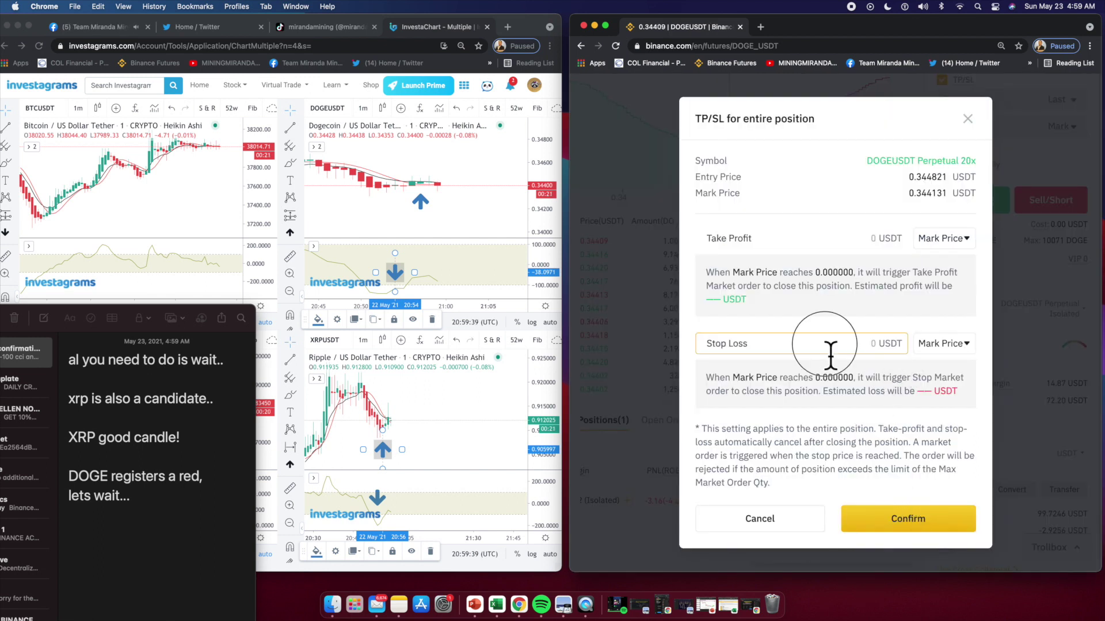
type("0.335")
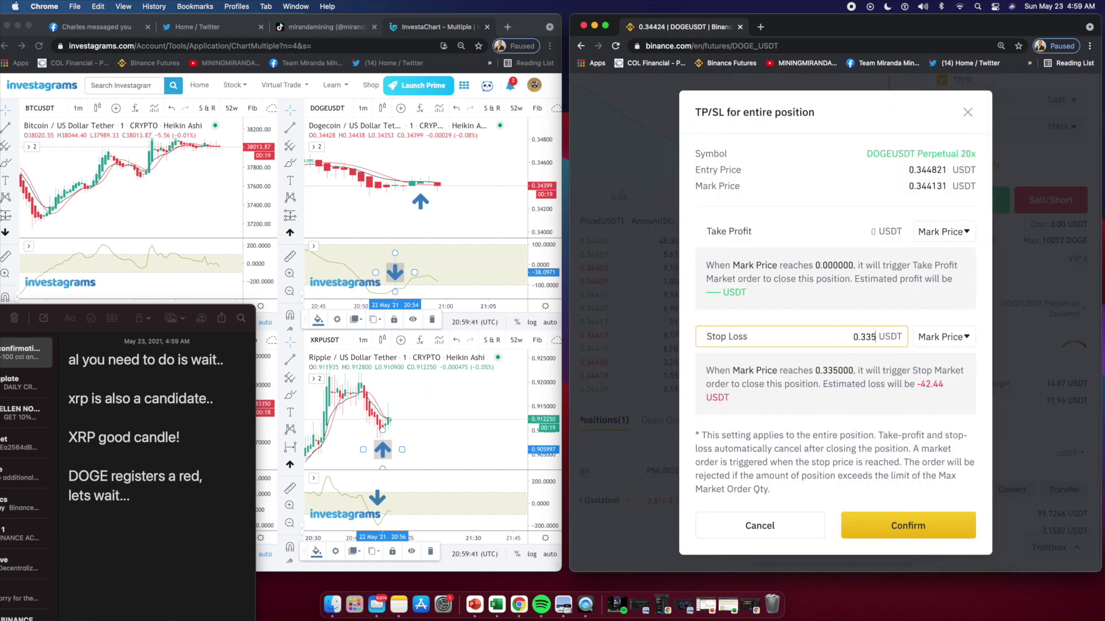
left_click(879, 526)
left_click_drag(838, 565, 746, 566)
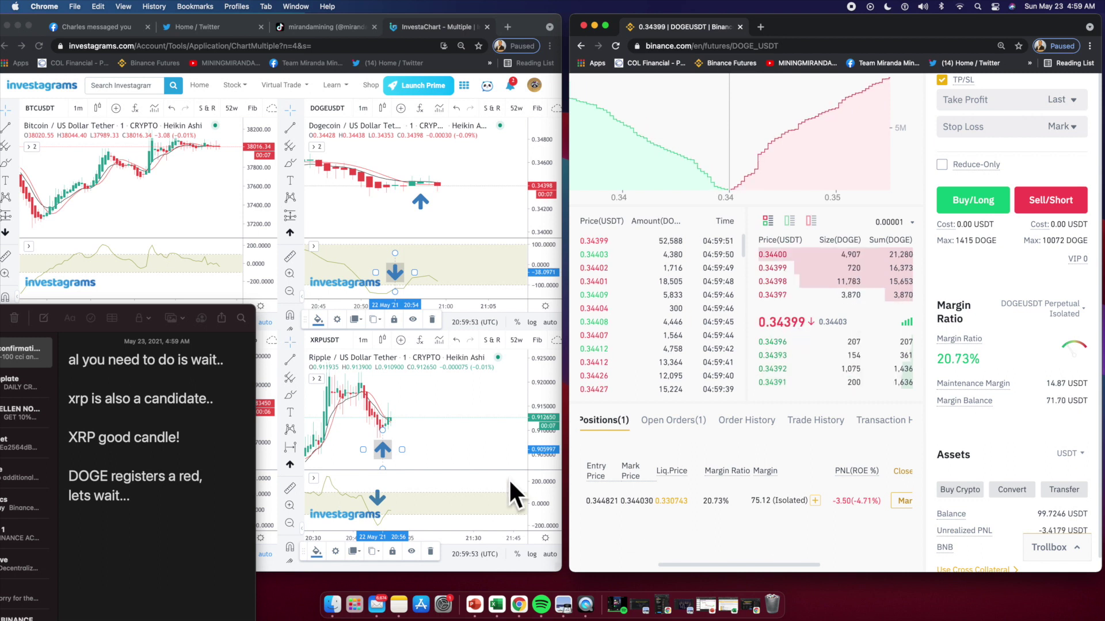
- Append 'good job for xrp!' after the 'XRP good candle!' line in Notes
left_click(153, 507)
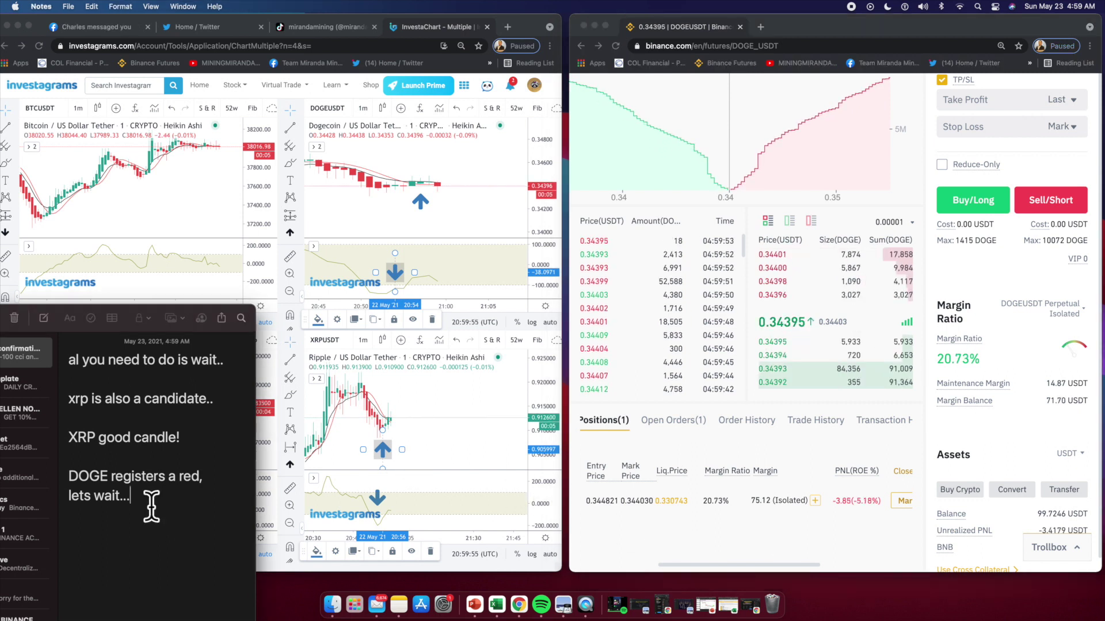
left_click(205, 450)
type("good job for xrp!")
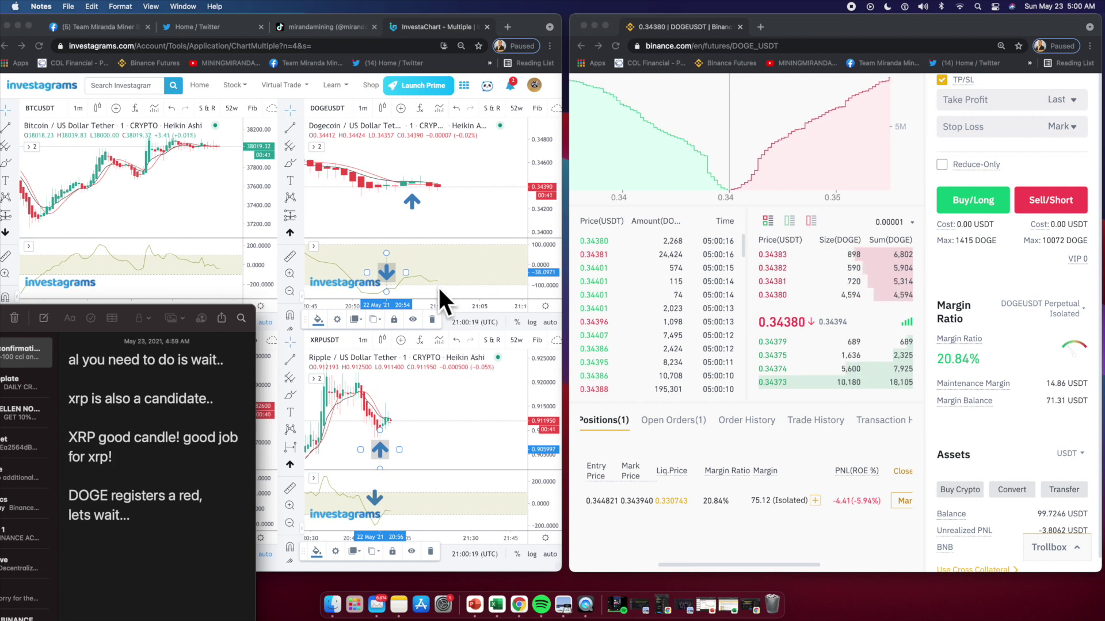
- Zoom the DOGEUSDT chart in Investagrams, then bring Notes back to the front
scroll(448, 219, "down", 5)
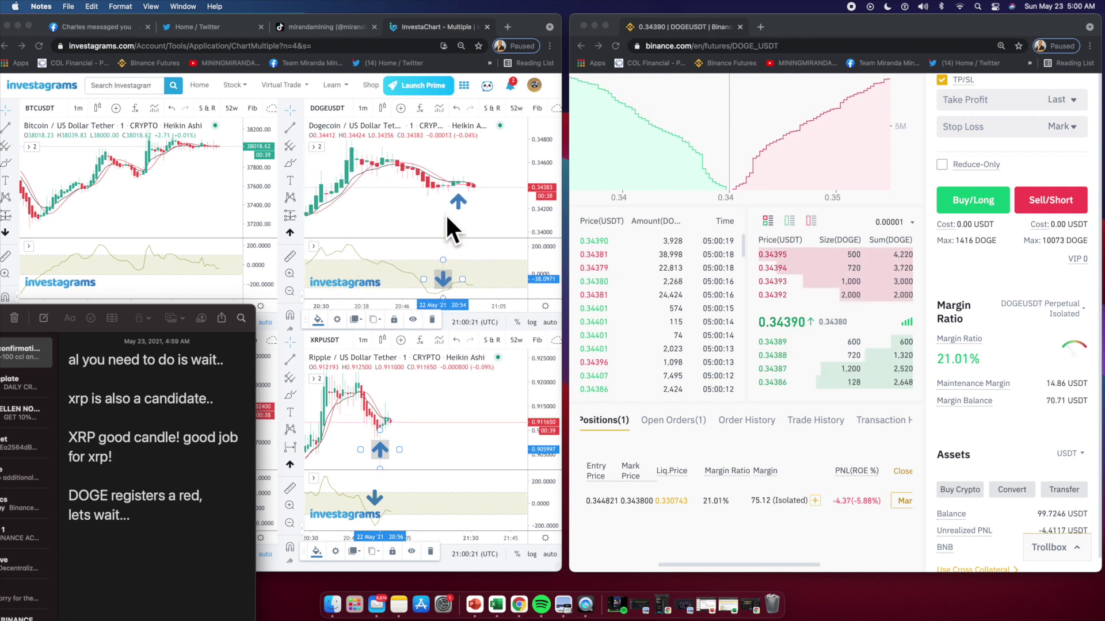
scroll(448, 219, "down", 3)
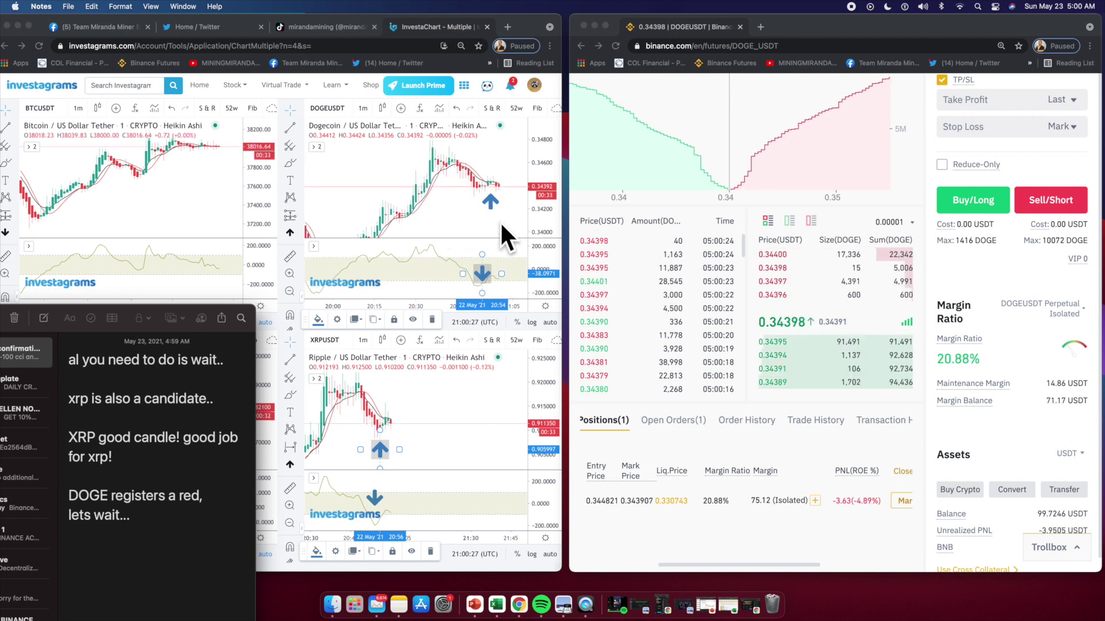
scroll(500, 221, "down", 3)
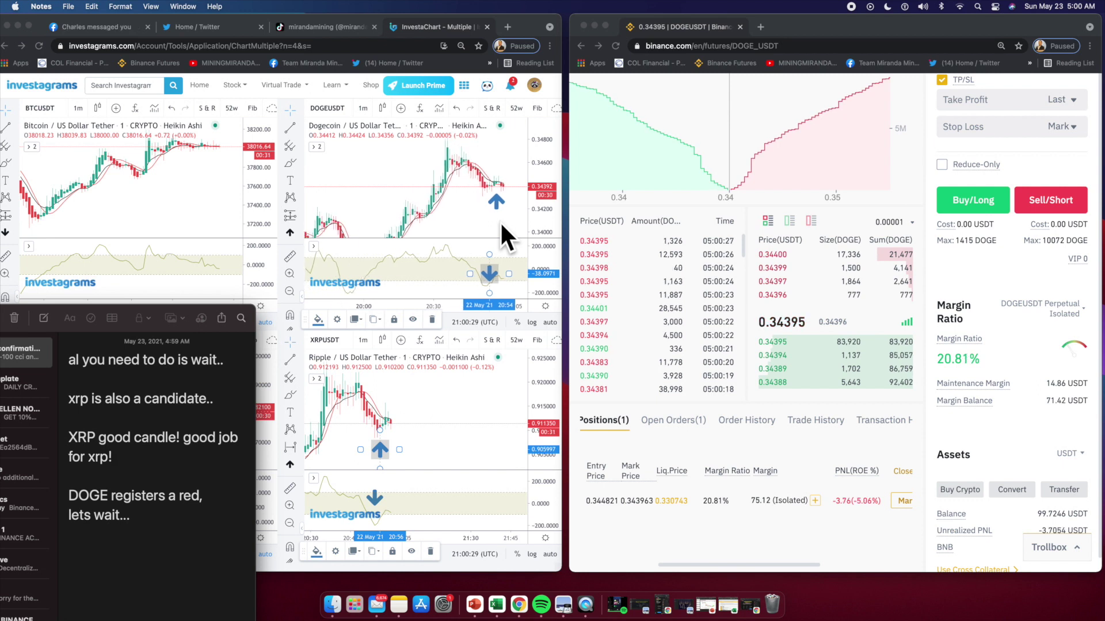
left_click(479, 225)
scroll(509, 217, "up", 3)
scroll(510, 217, "up", 5)
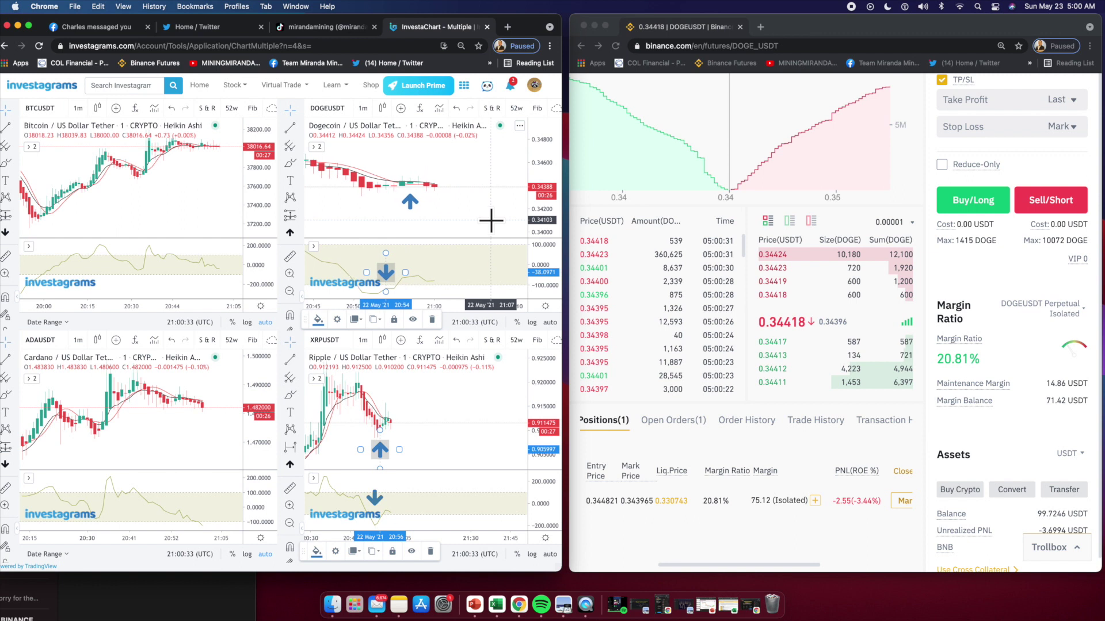
left_click(166, 611)
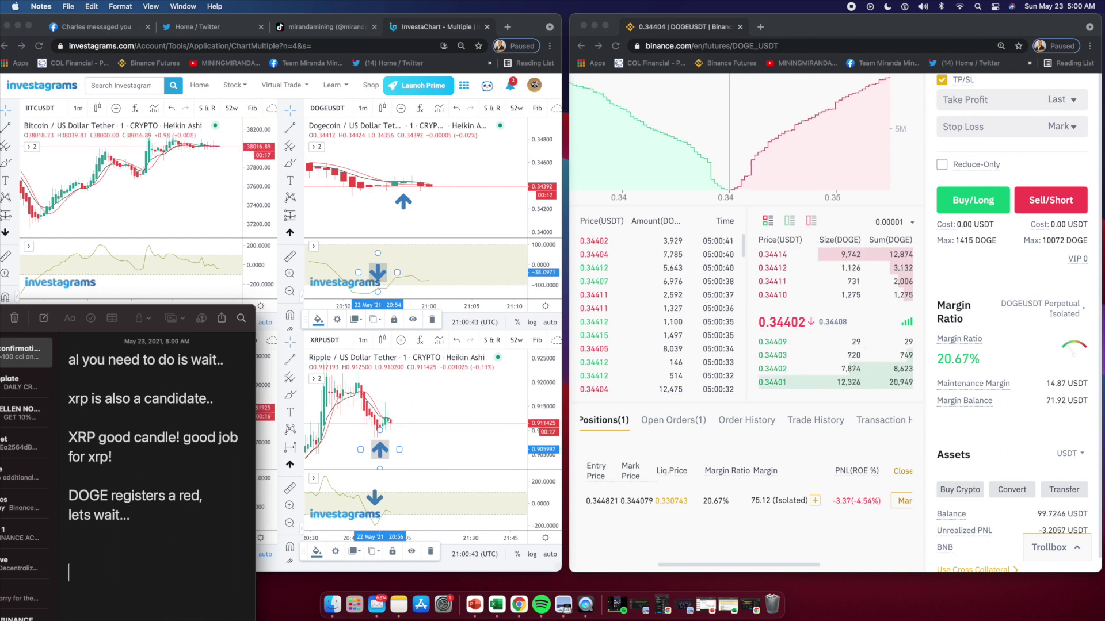
- Add the coffee remark 'i am having my coffee, kakaantok, but good pa rin ;)'
key("Return")
key("Return")
key("Return")
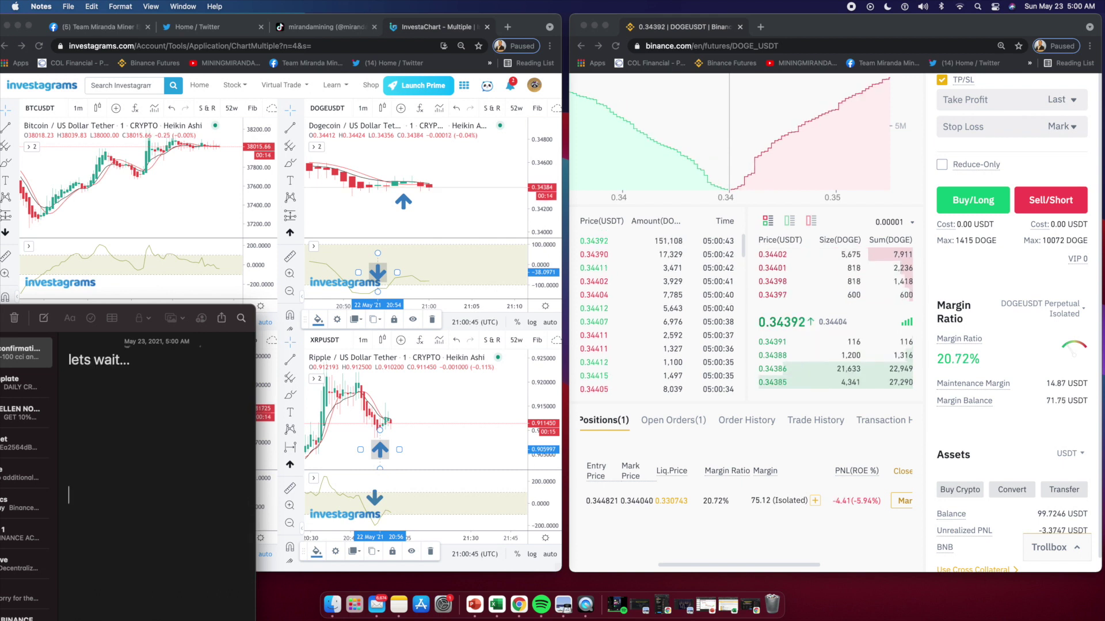
key("BackSpace")
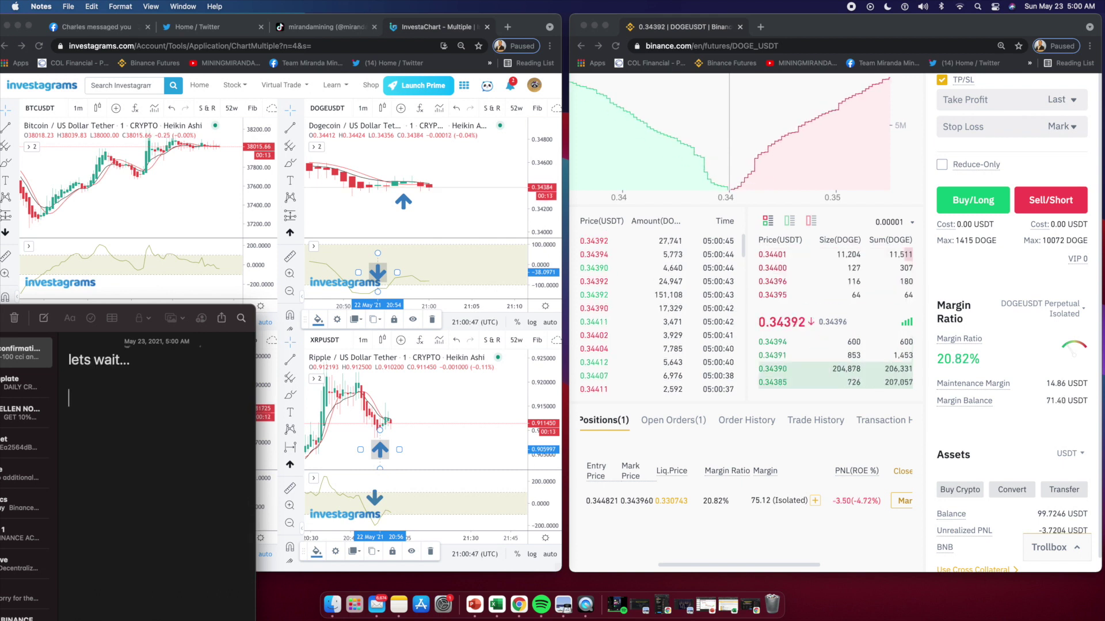
type("i am having ")
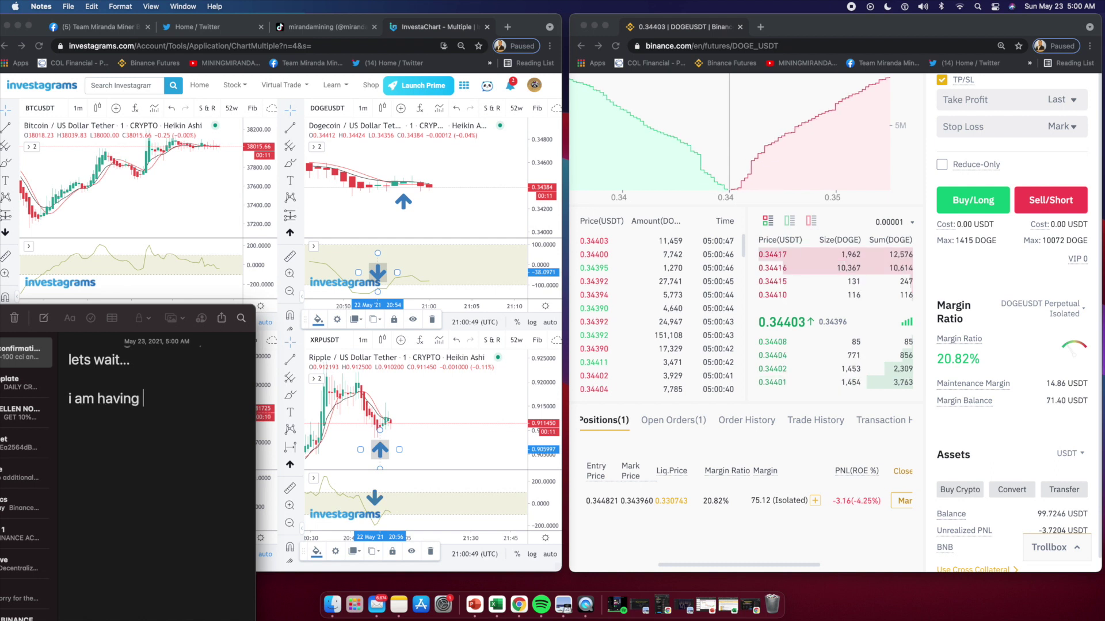
type("my coffee, kakana")
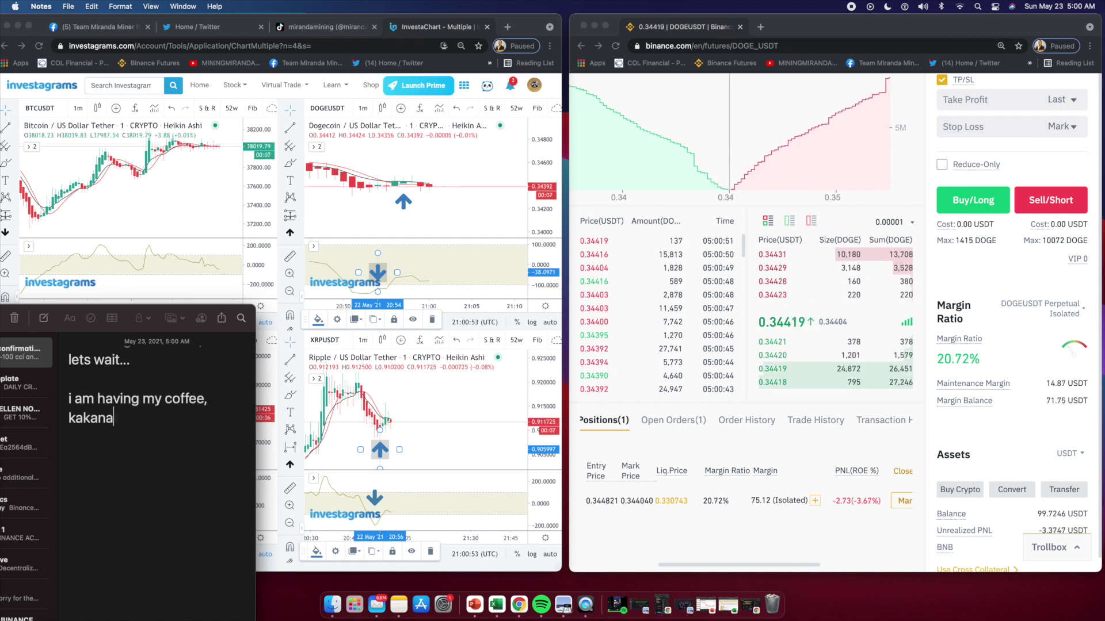
key("BackSpace")
key("BackSpace")
type("antok, but ")
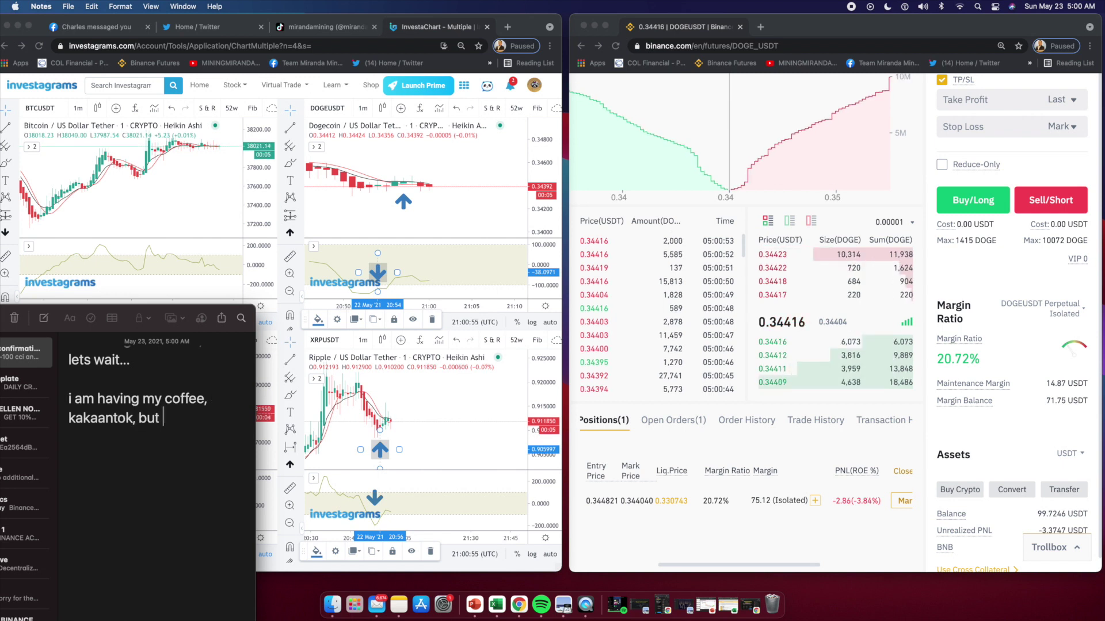
type("good par")
key("Return")
key("BackSpace")
key("BackSpace")
type("rin ;)")
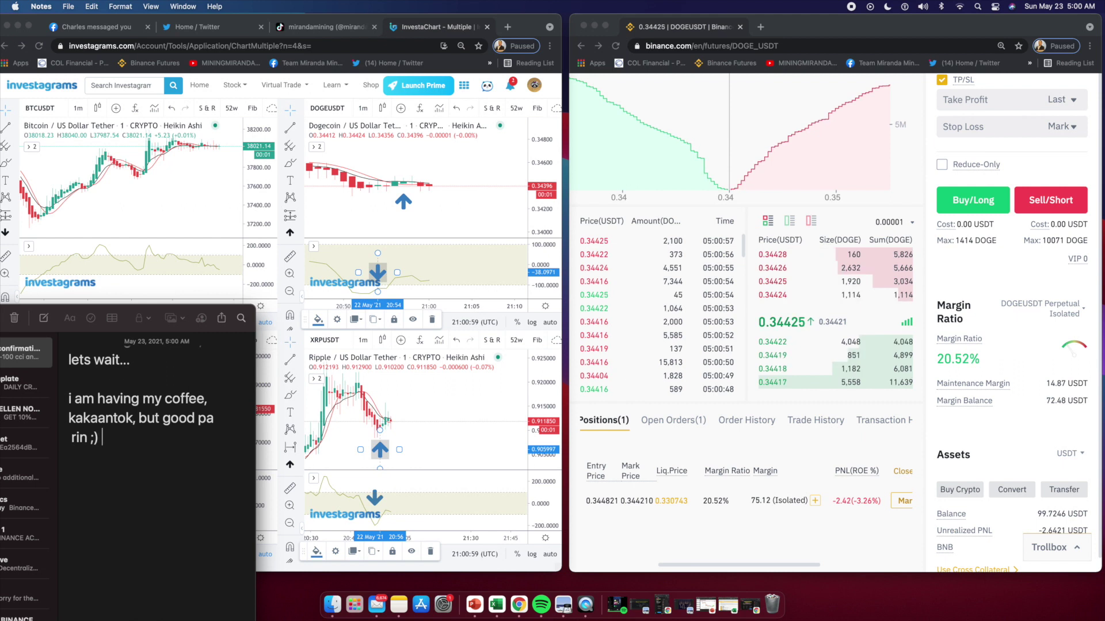
- Add 'comment down below' and 'pag masaya ka sa video na to ;)' on new lines
key("Return")
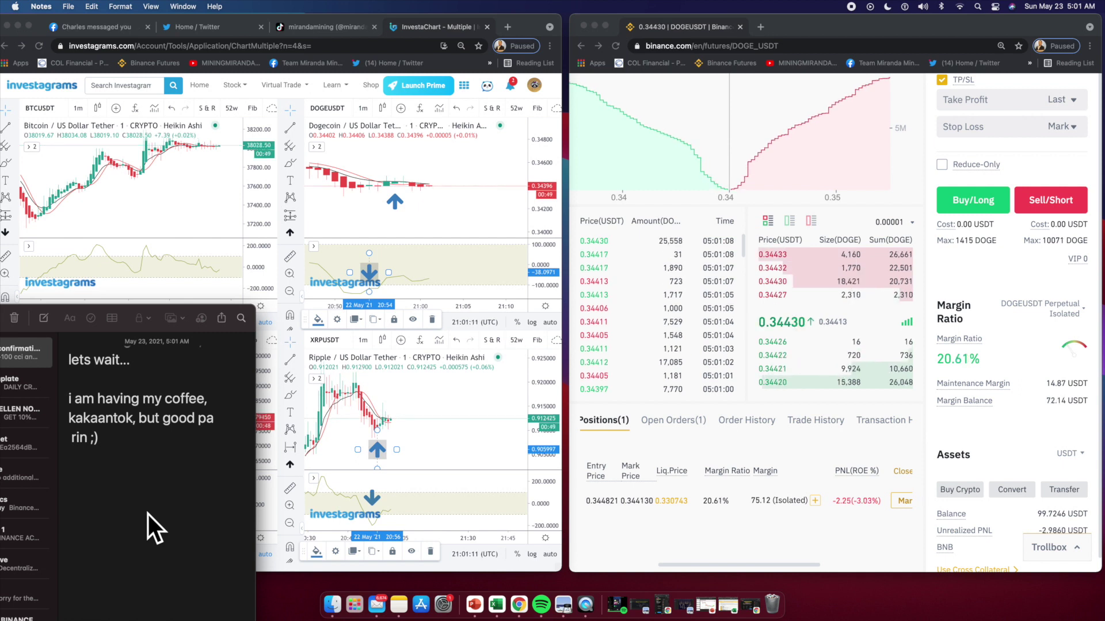
type("comme")
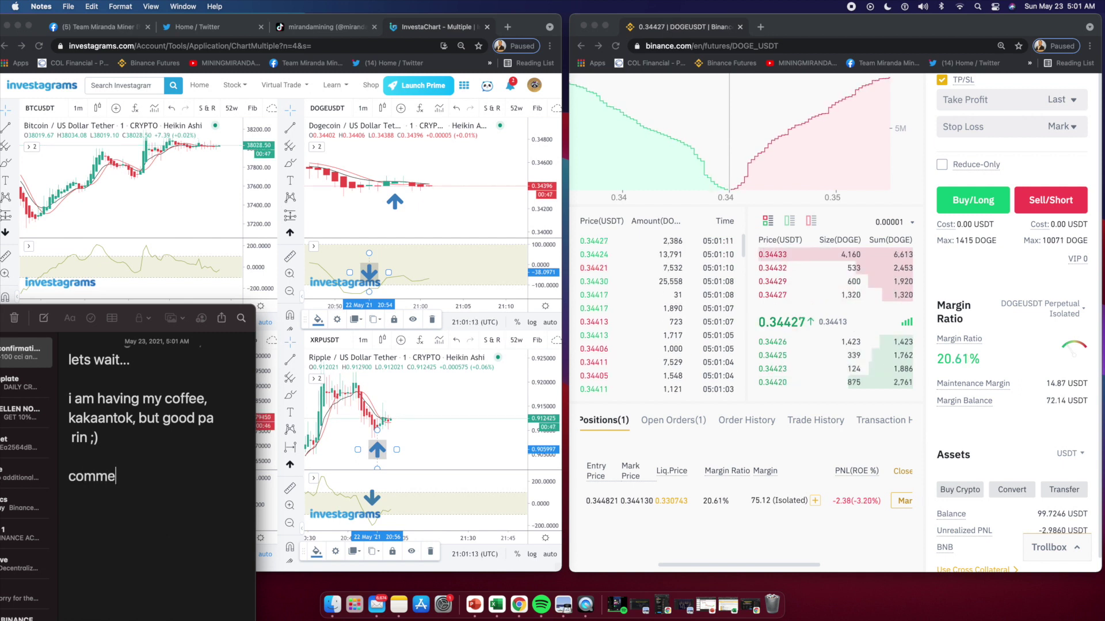
type("nt down below")
key("Return")
type("pag mas")
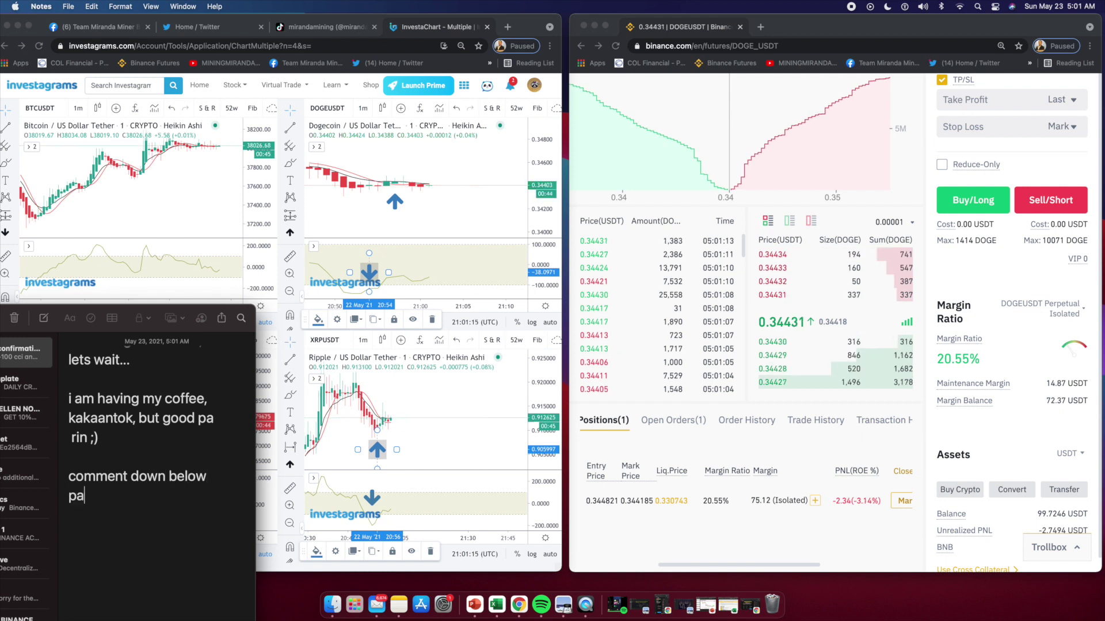
type("aya ka sa video na to ;)")
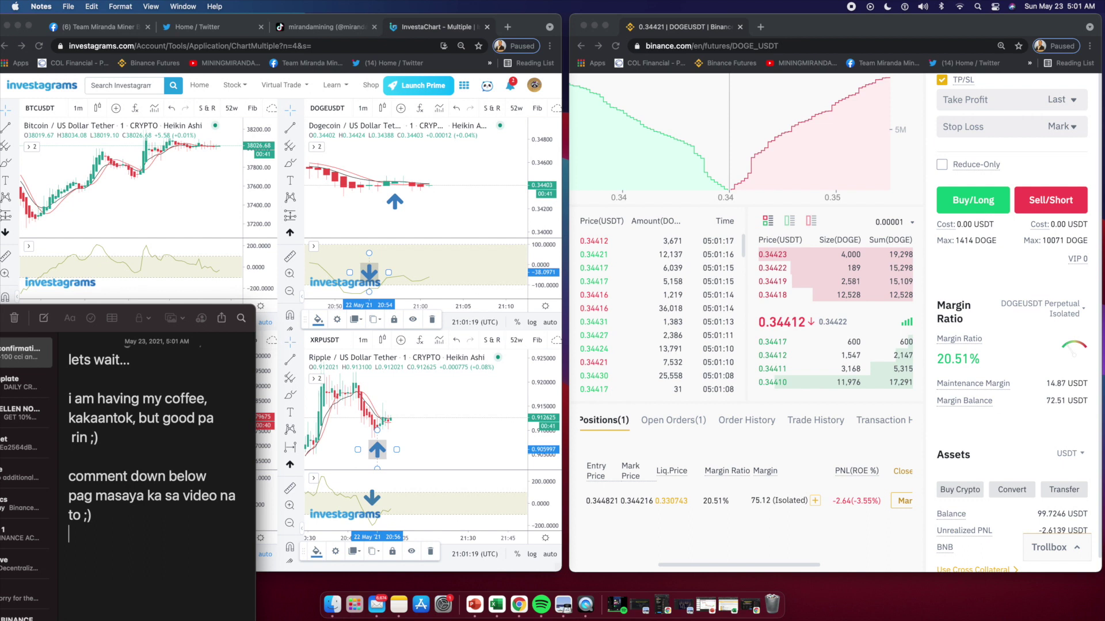
key("Return")
key("Return")
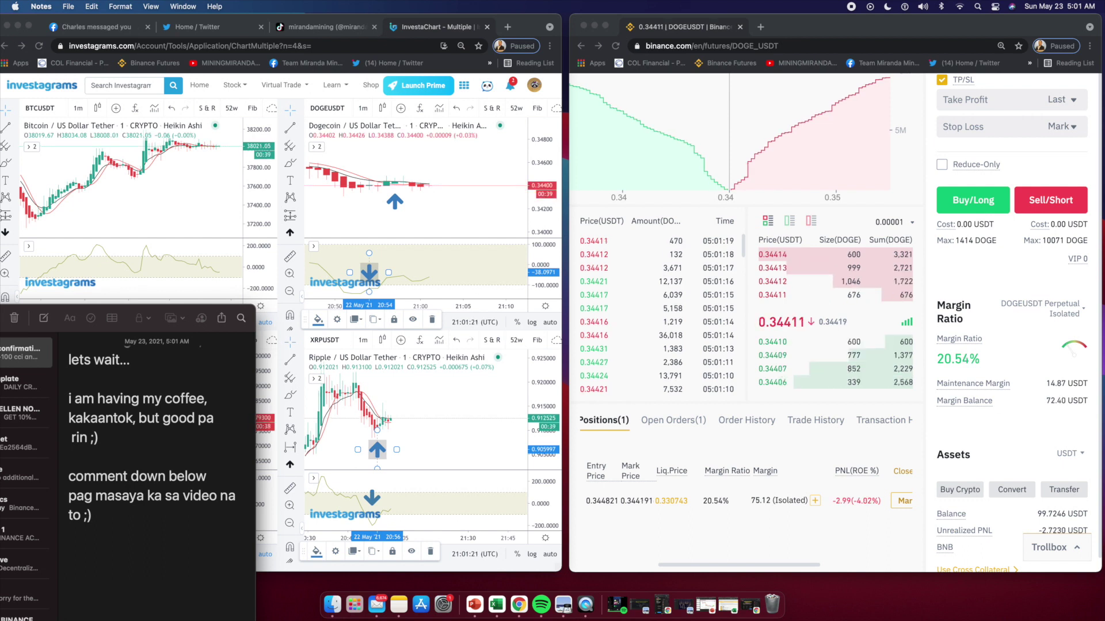
scroll(150, 449, "down", 3)
scroll(149, 414, "up", 2)
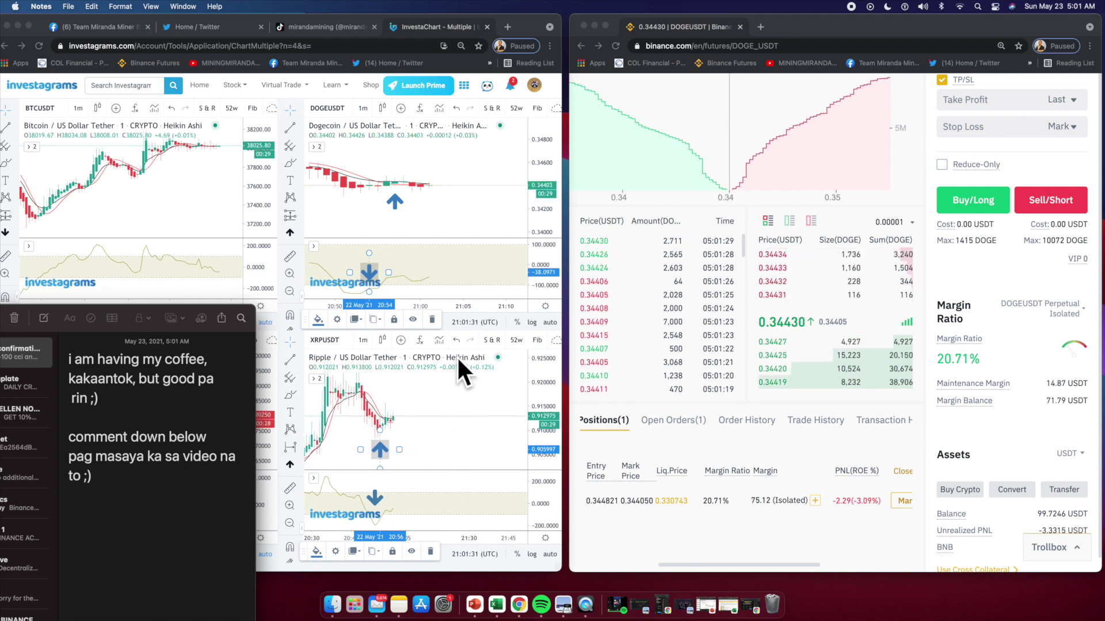
scroll(458, 222, "down", 5)
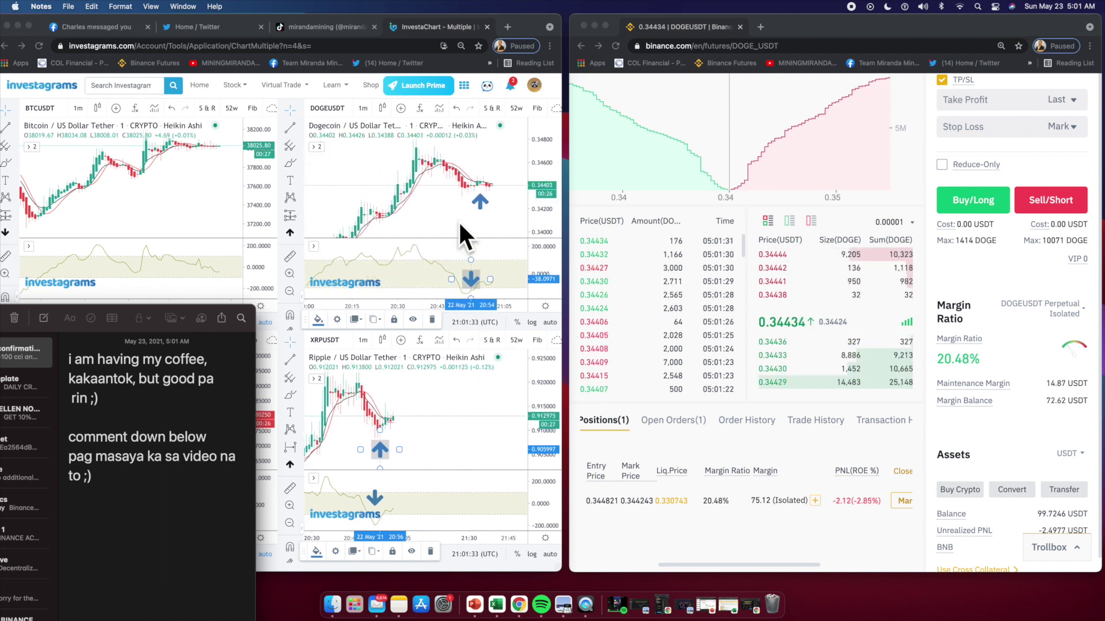
- Zoom the DOGEUSDT chart in and out while the long turns positive
scroll(458, 220, "down", 3)
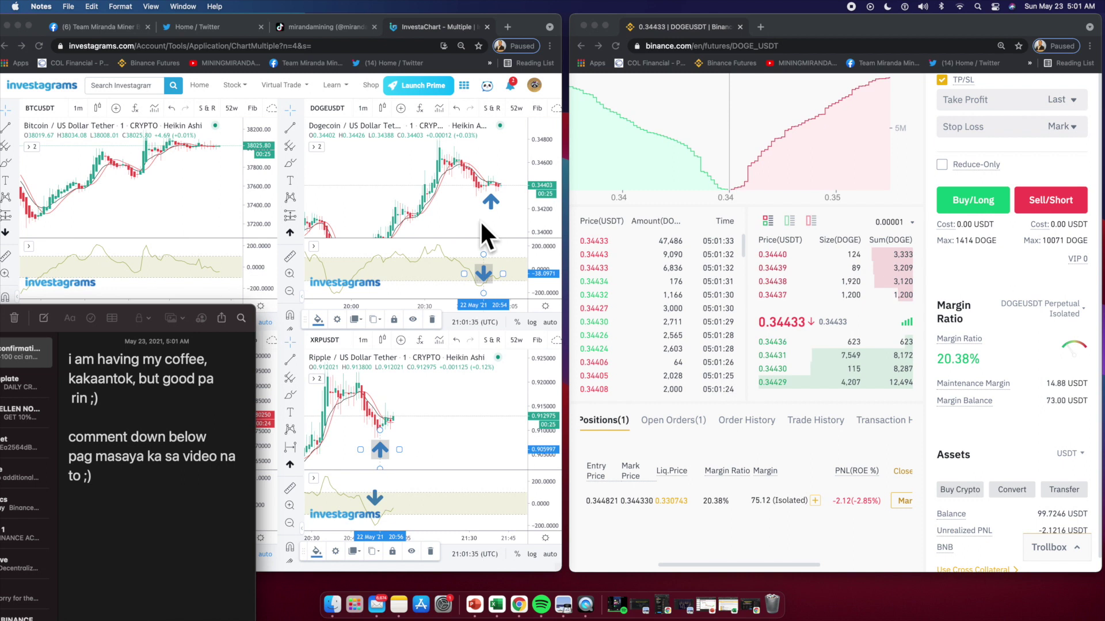
scroll(481, 223, "up", 3)
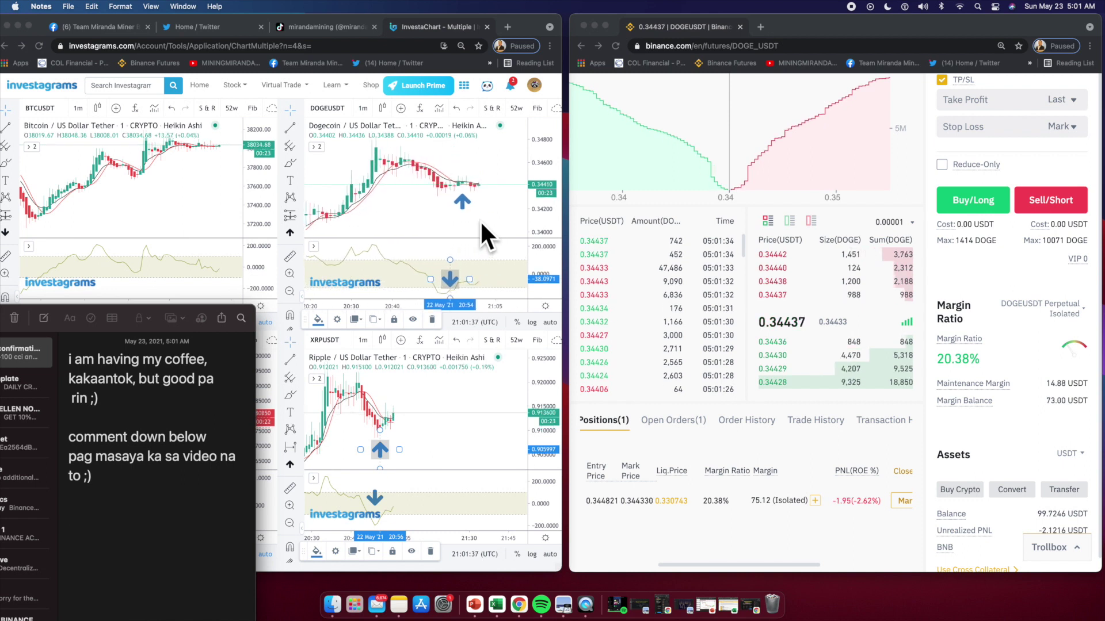
scroll(481, 218, "up", 1)
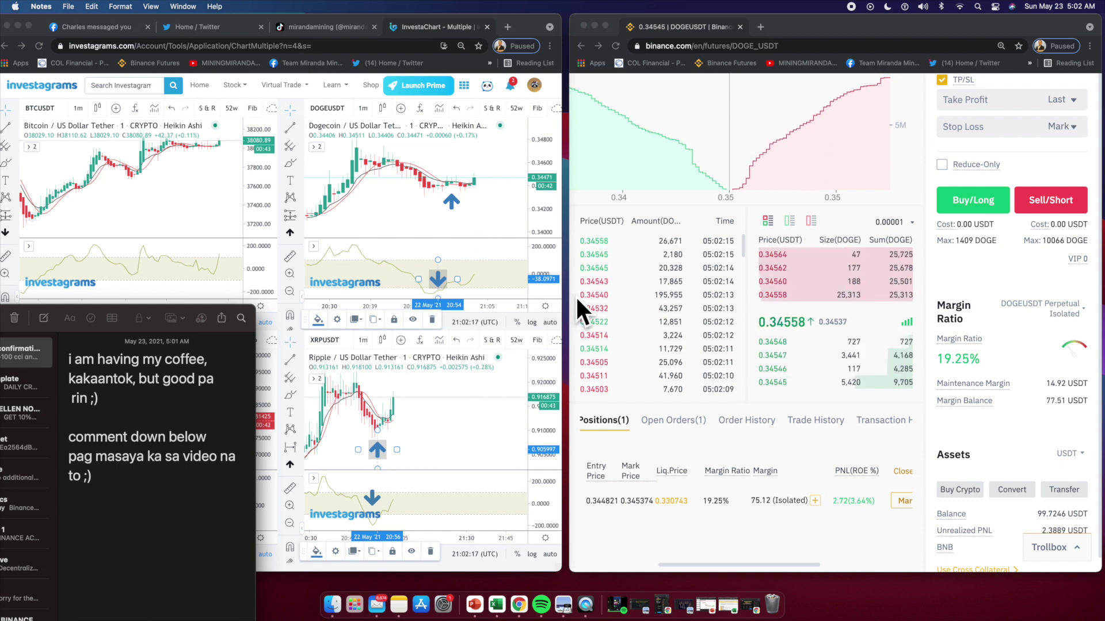
- Close the whole DOGEUSDT long at market price
left_click(719, 524)
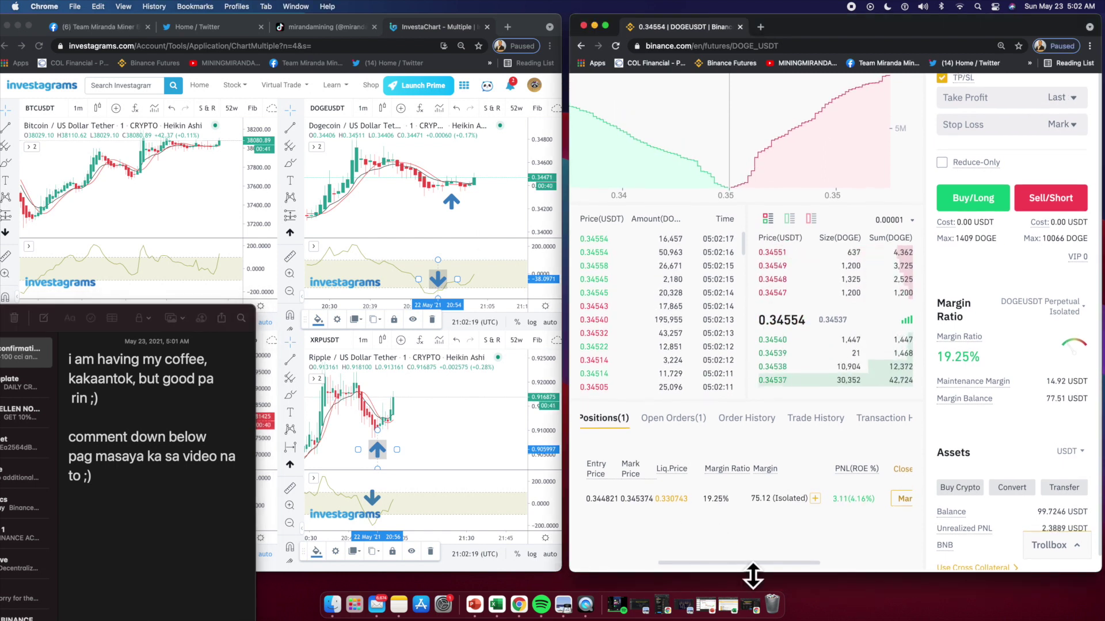
left_click_drag(746, 563, 789, 562)
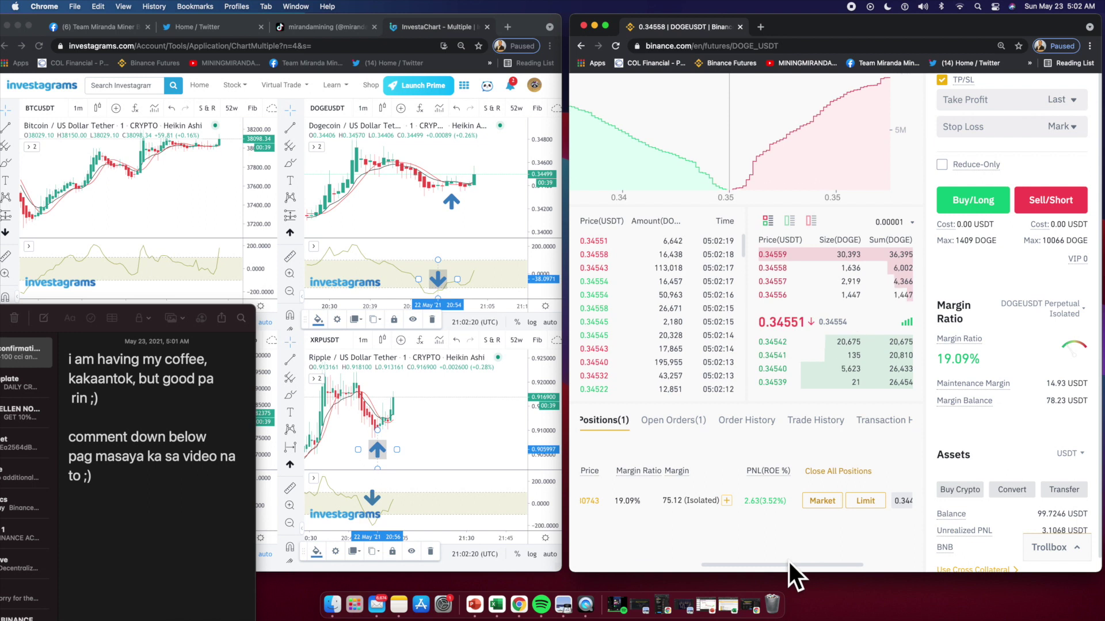
left_click(822, 502)
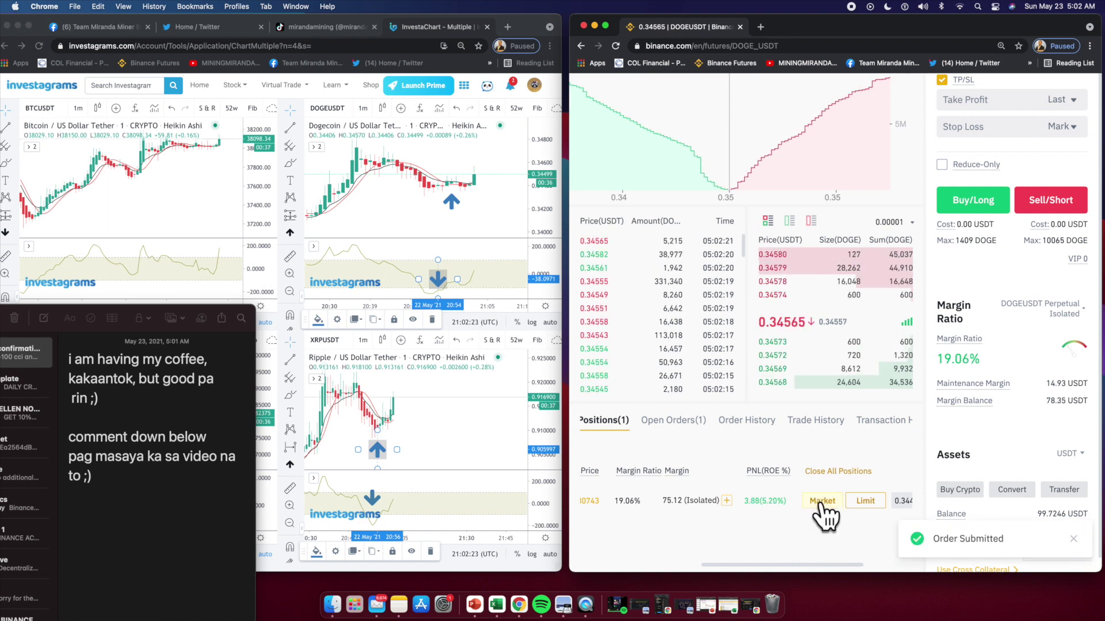
- Write 'TAKE PROFIT!!!!' on a new line in Notes
left_click(86, 506)
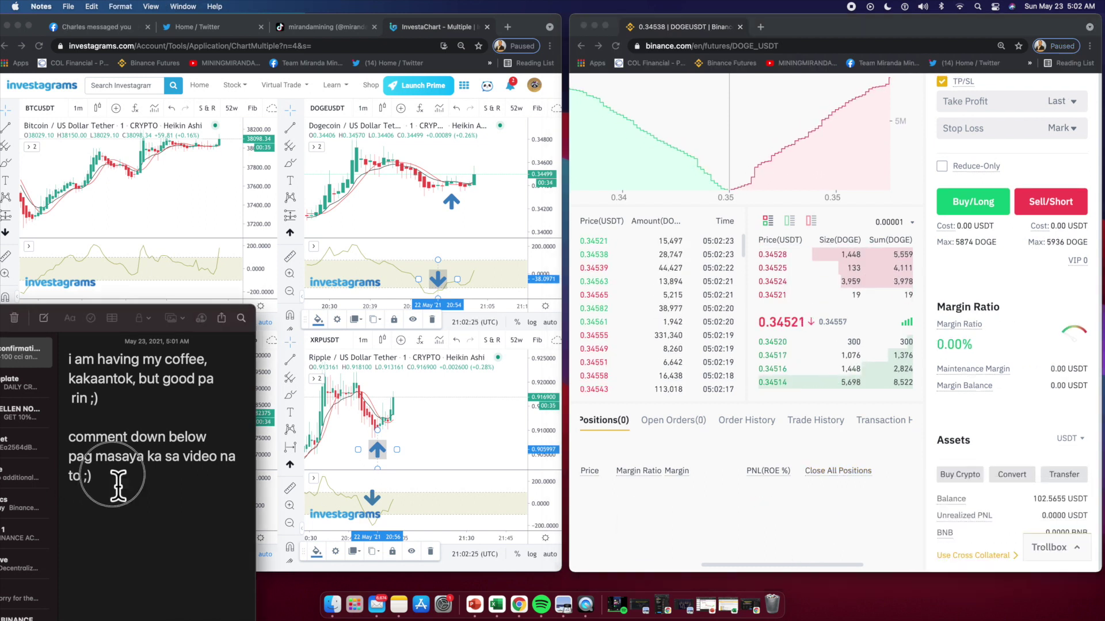
key("Return")
key("Return")
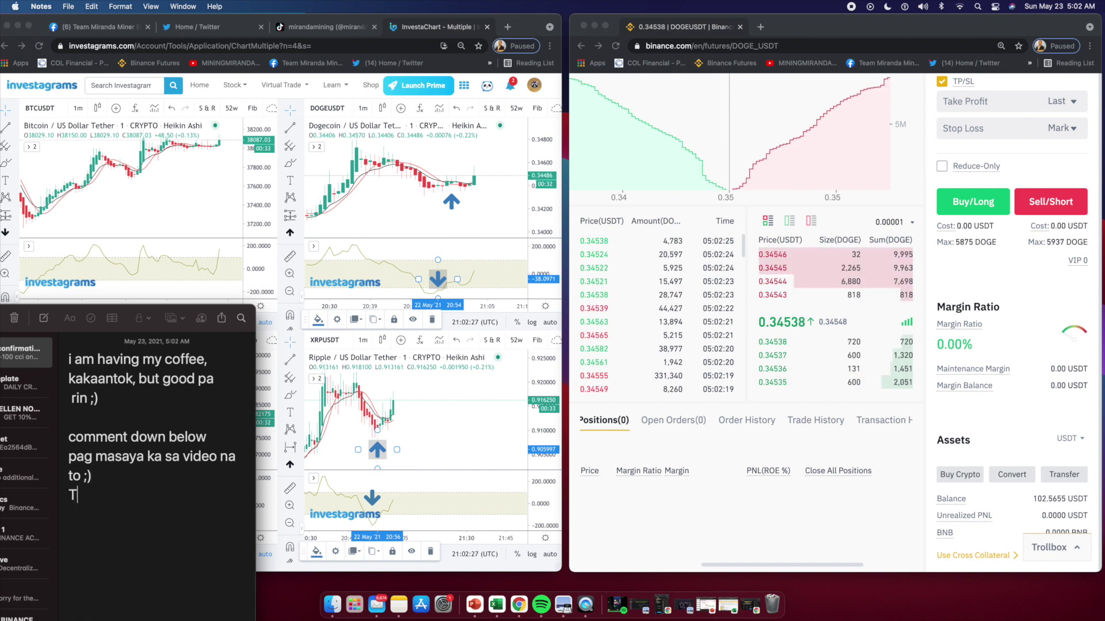
type("TAKW P")
key("BackSpace")
key("BackSpace")
key("BackSpace")
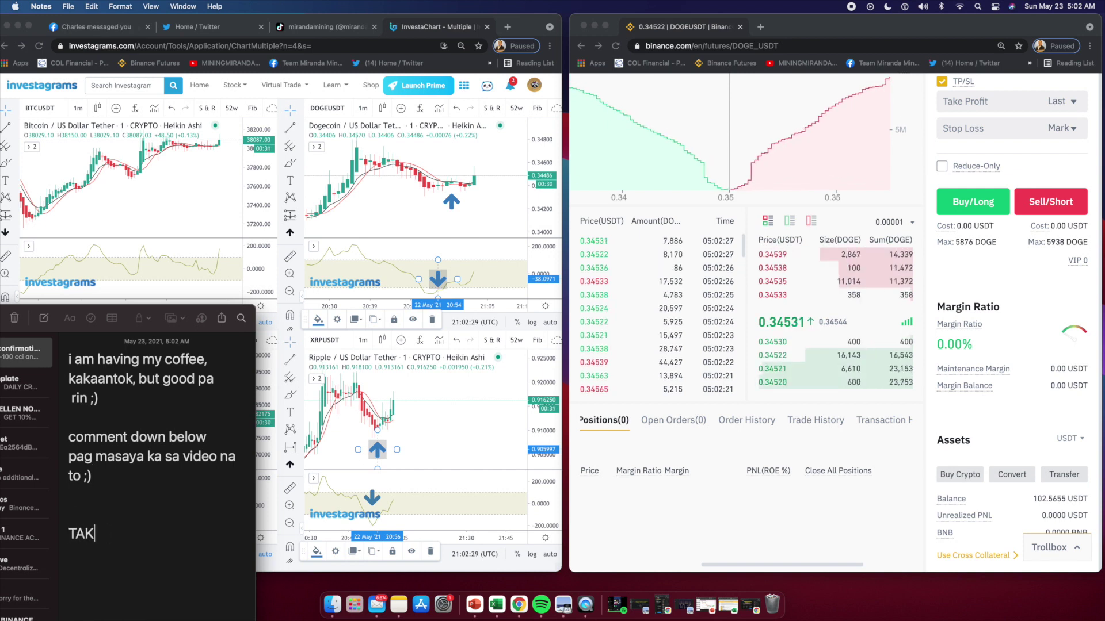
type("E PROFIT!!!!")
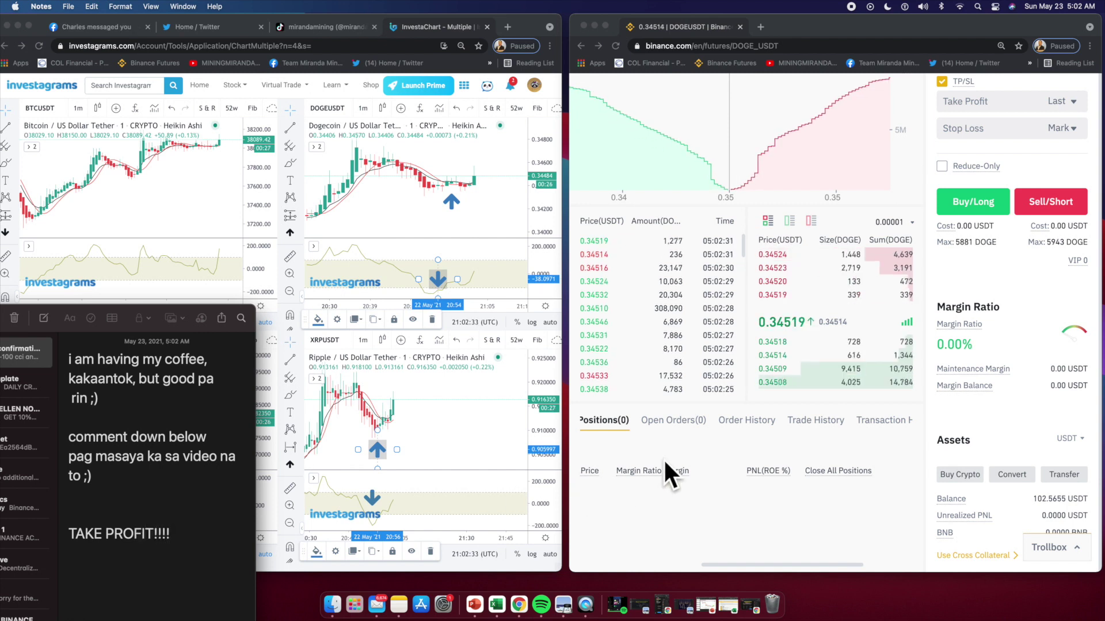
- Show Trade History's Realized Profit for the DOGEUSDT closing fills (0.55015552, 0.56340289, 1.14126579 USDT)
left_click(878, 493)
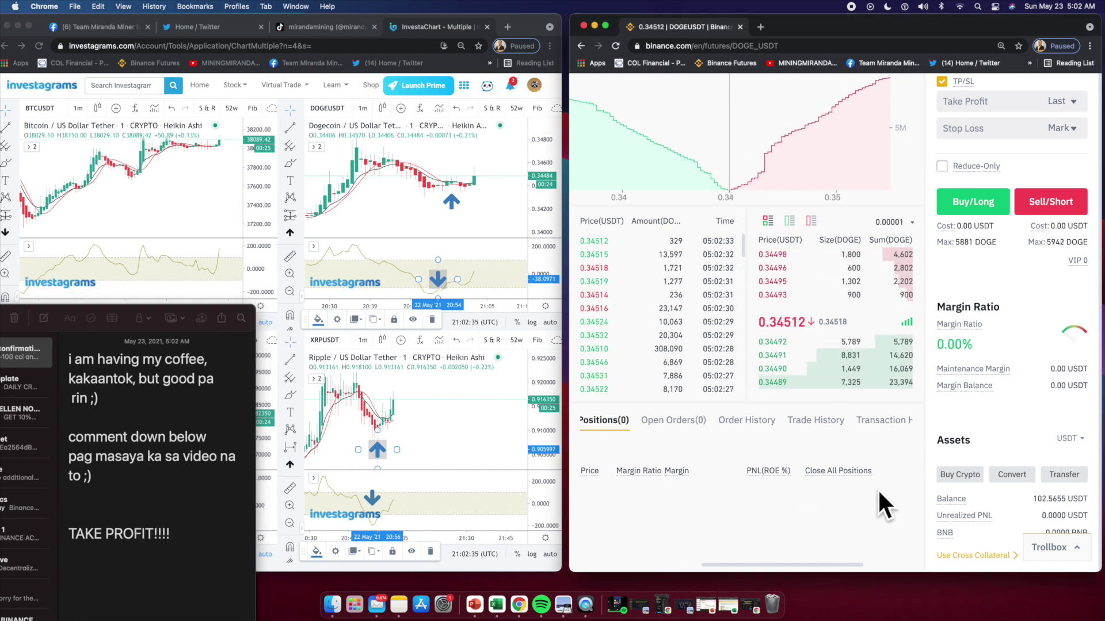
scroll(885, 485, "up", 2)
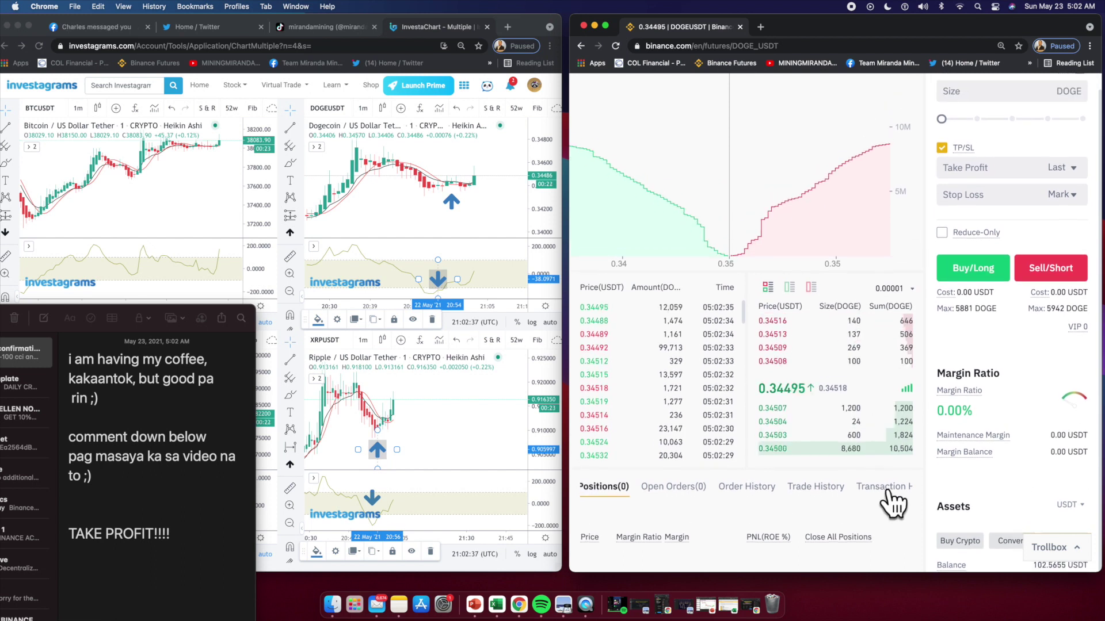
left_click(817, 488)
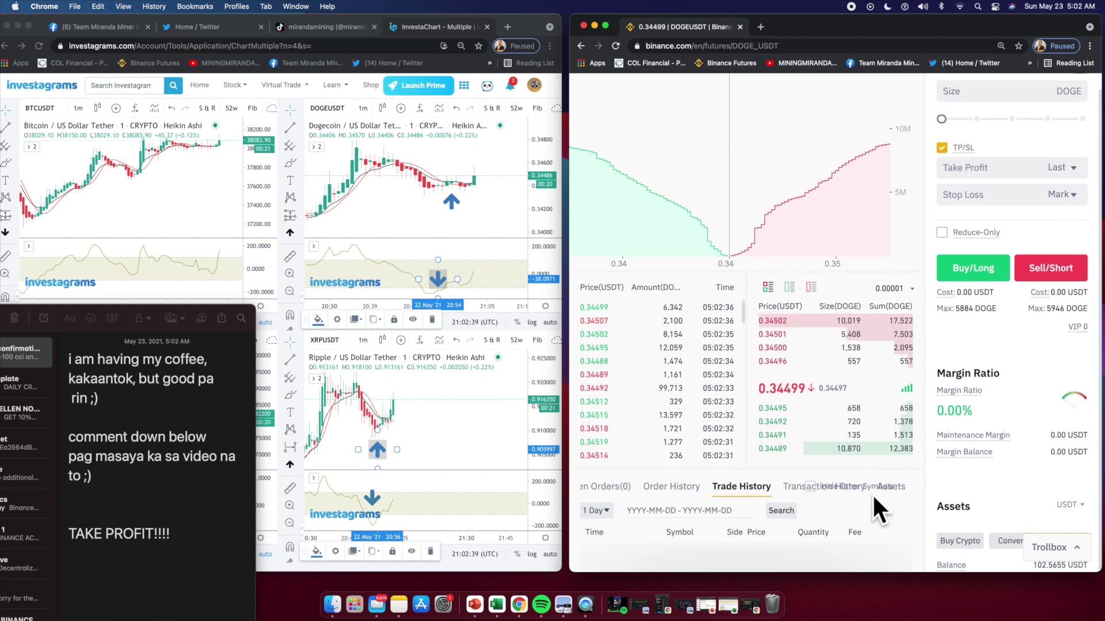
scroll(885, 498, "down", 1)
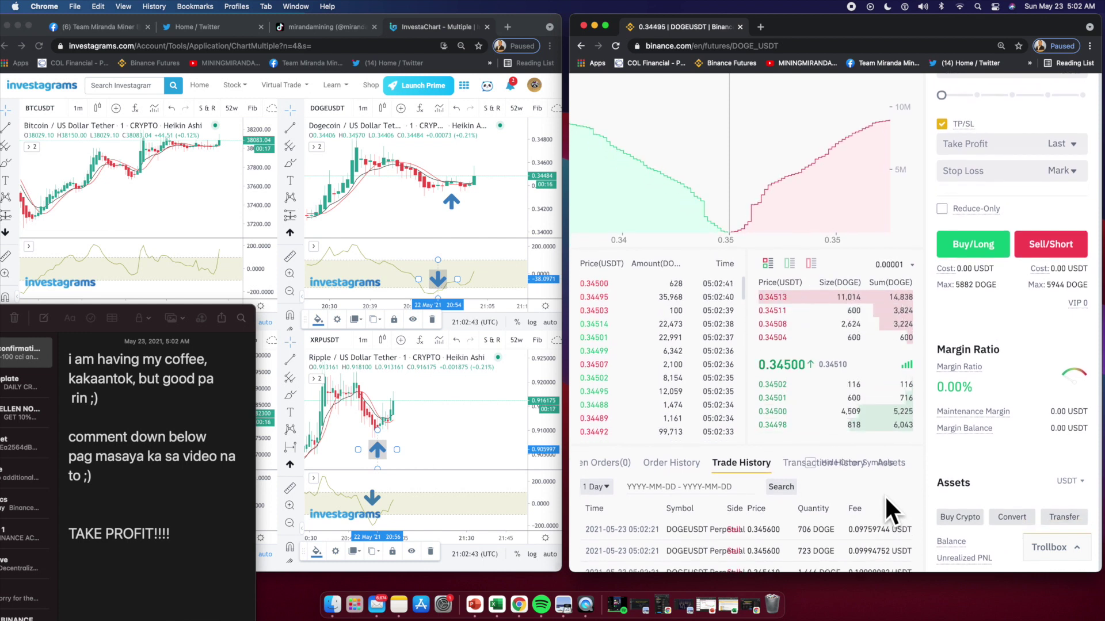
scroll(890, 502, "down", 2)
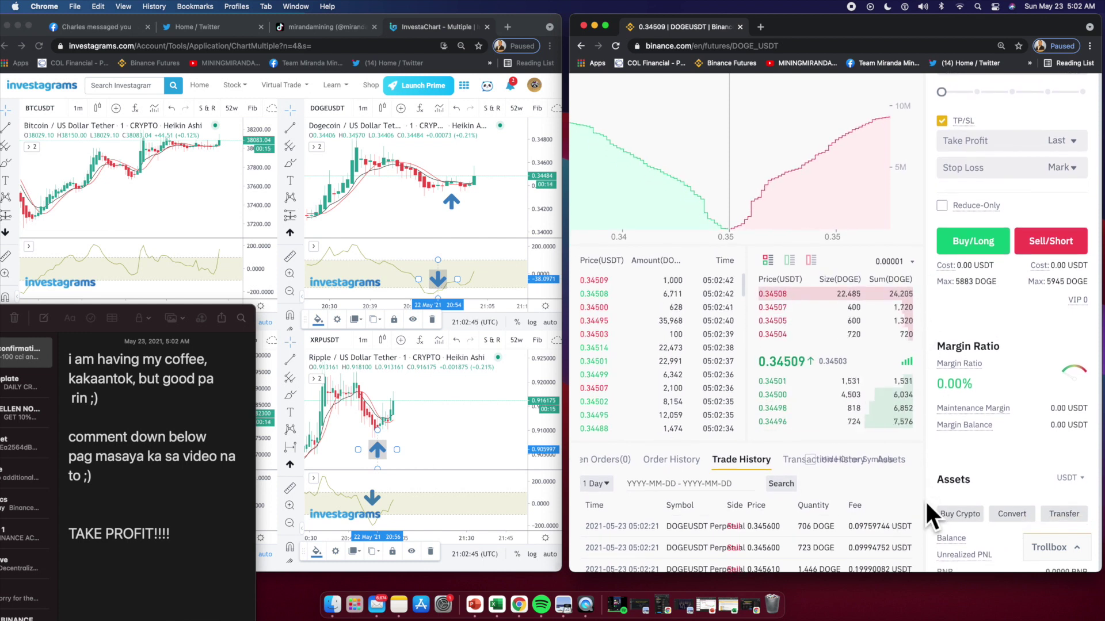
scroll(866, 538, "right", 3)
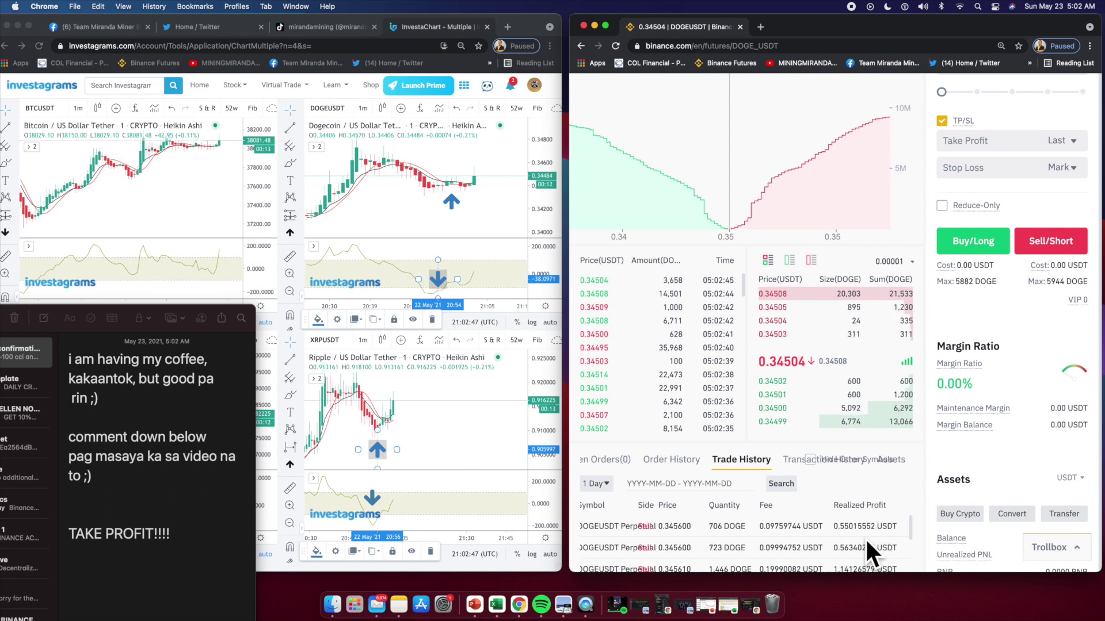
scroll(864, 538, "down", 1)
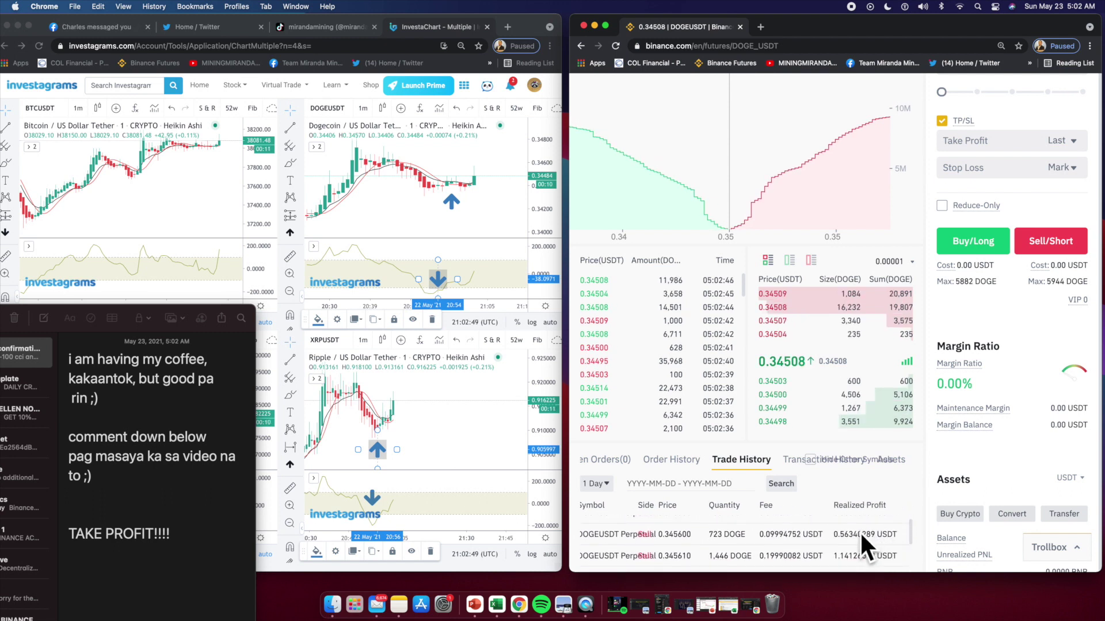
scroll(865, 537, "up", 1)
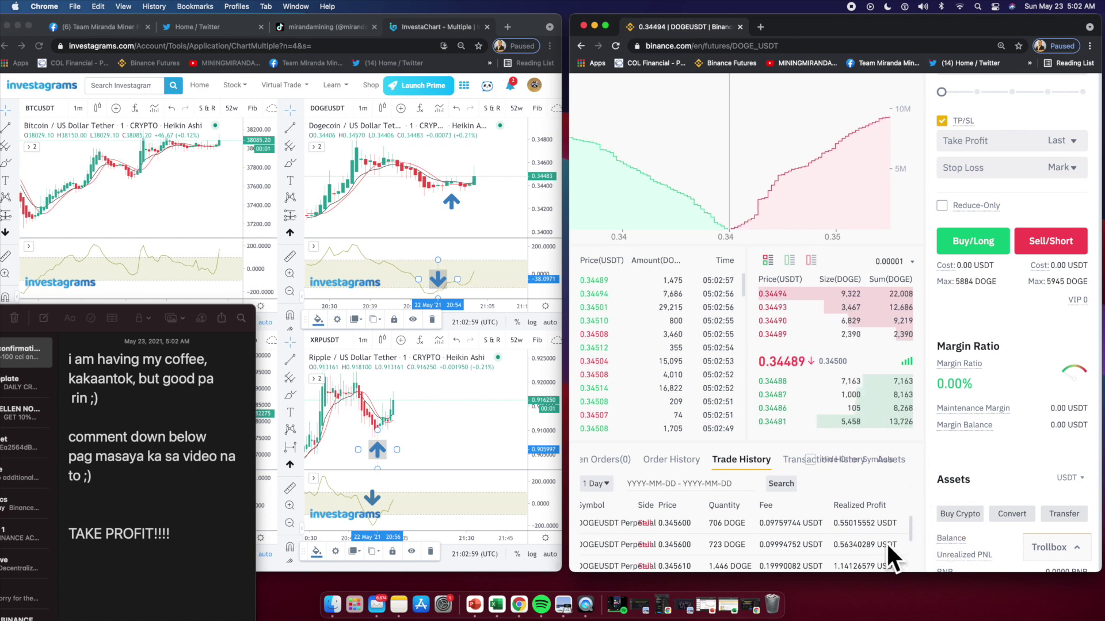
- Add the line '2 USD in few mins!! :)' below TAKE PROFIT!!!! in Notes
left_click(185, 546)
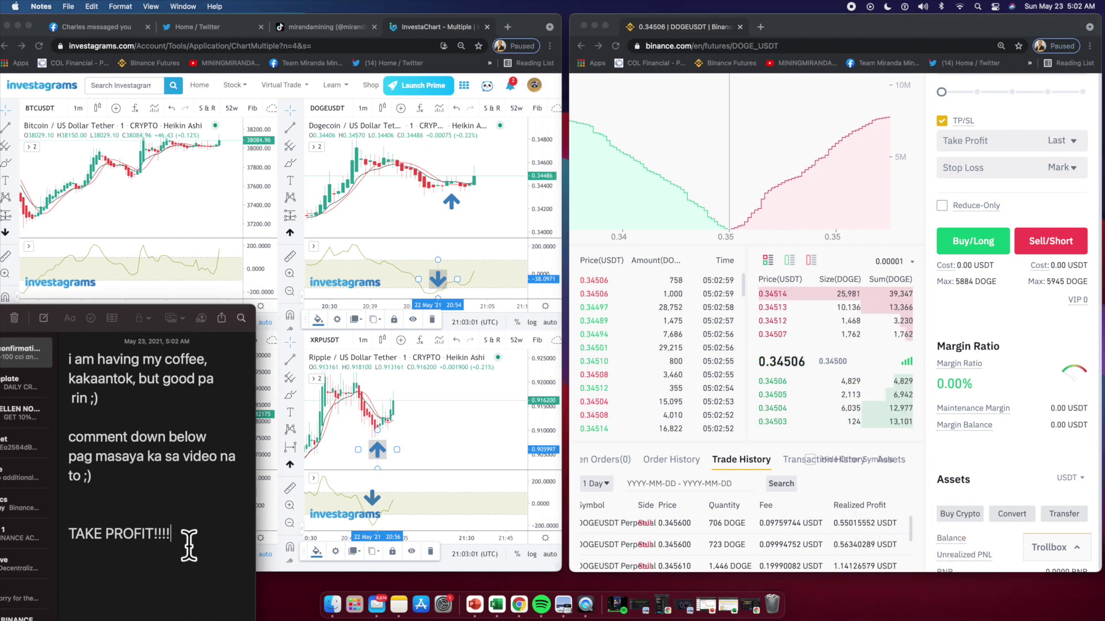
key("Return")
key("Return")
type("2 US")
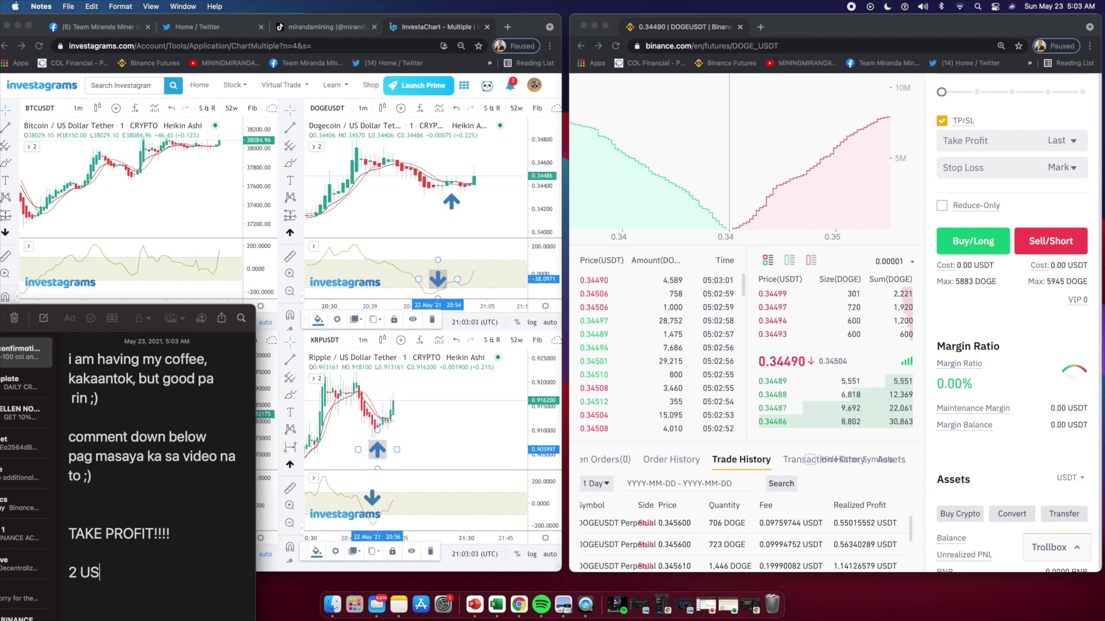
type("D in")
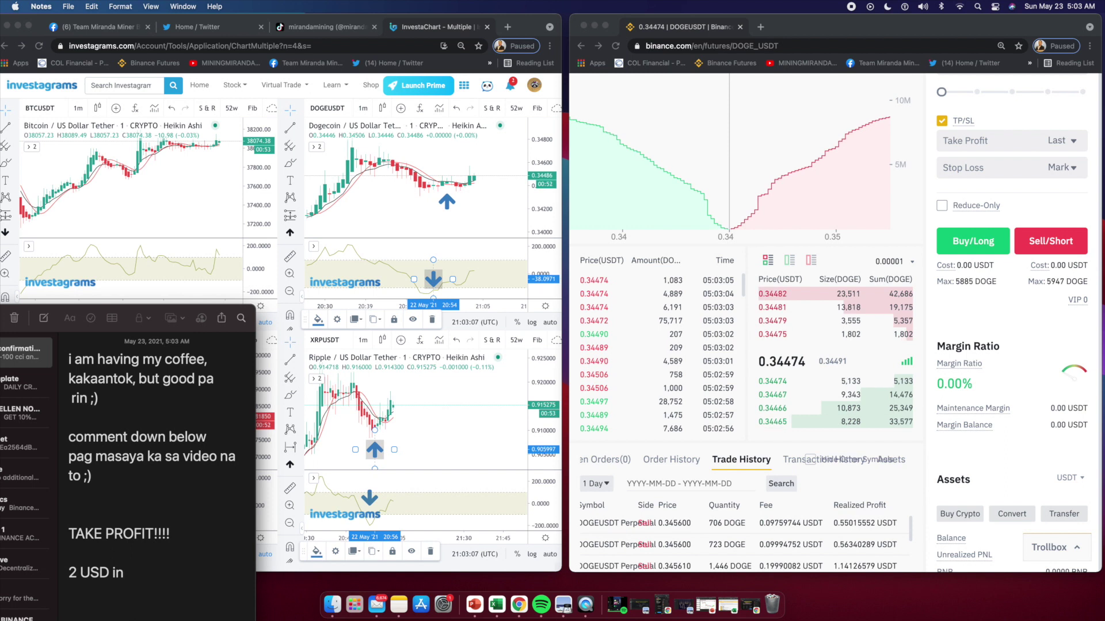
type(" few mins!! ")
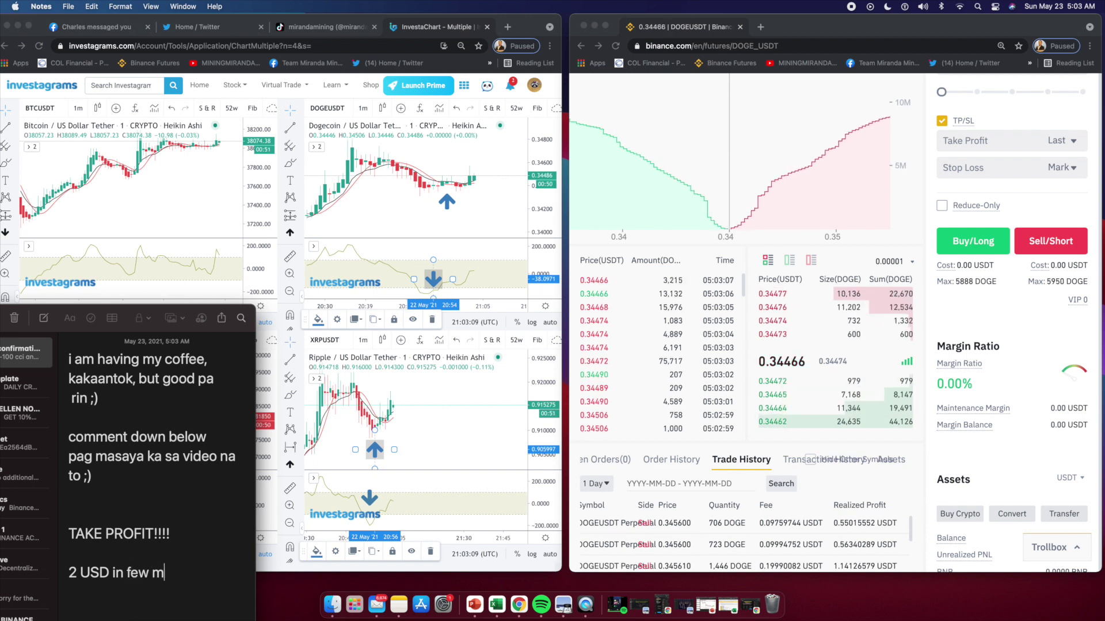
type(":)")
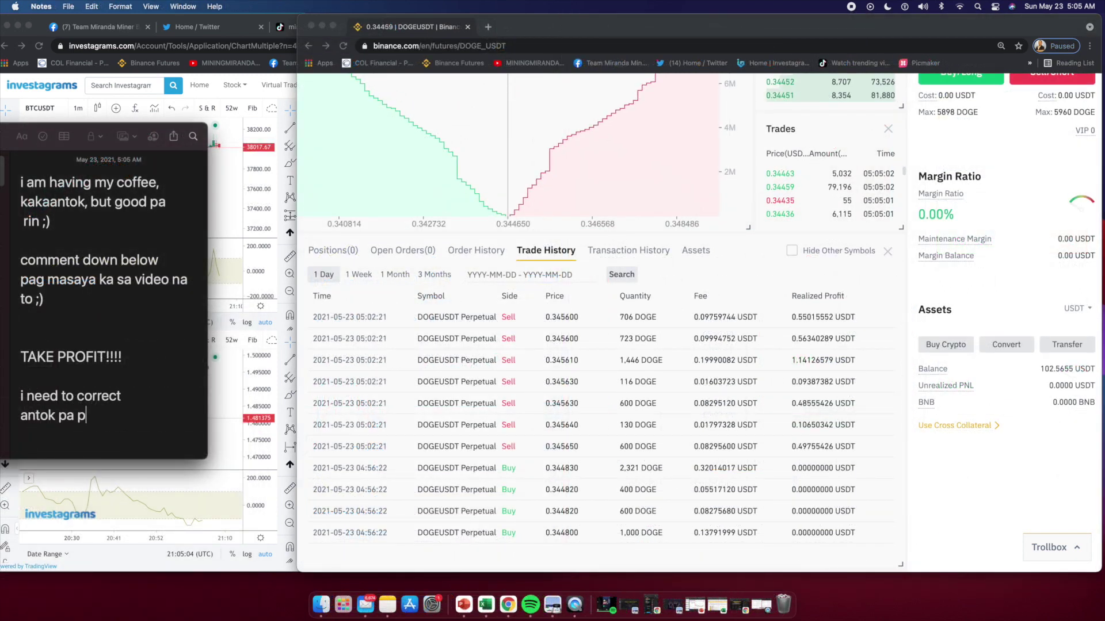
- Finish the line 'antok pa pala..' and add 'so' on a new line
type("ala..")
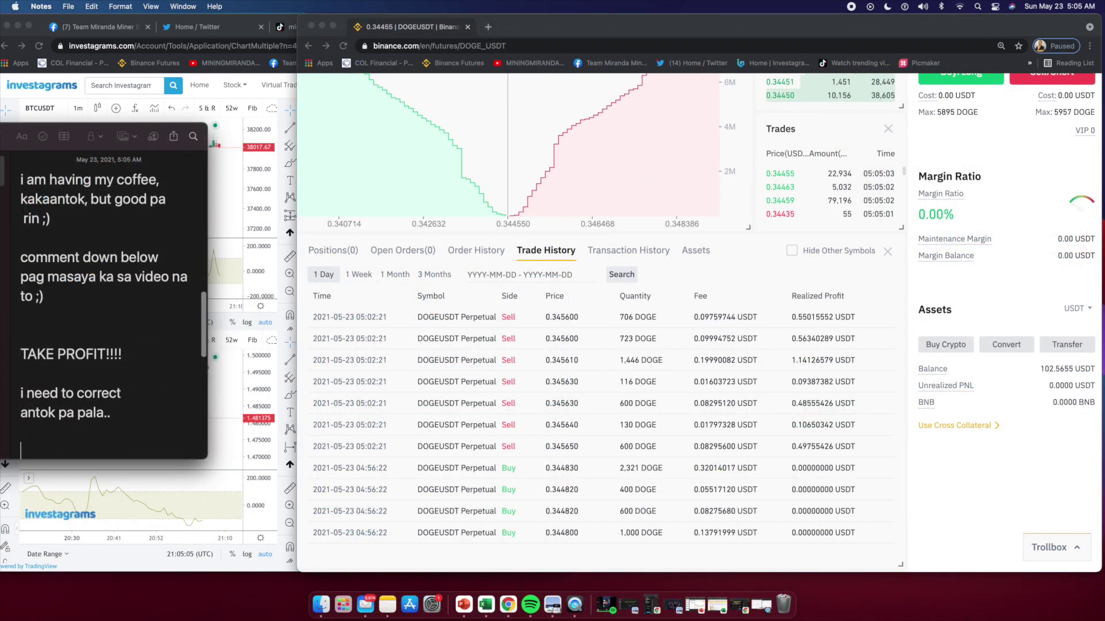
key("Return")
key("Return")
type("so")
key("Return")
key("Return")
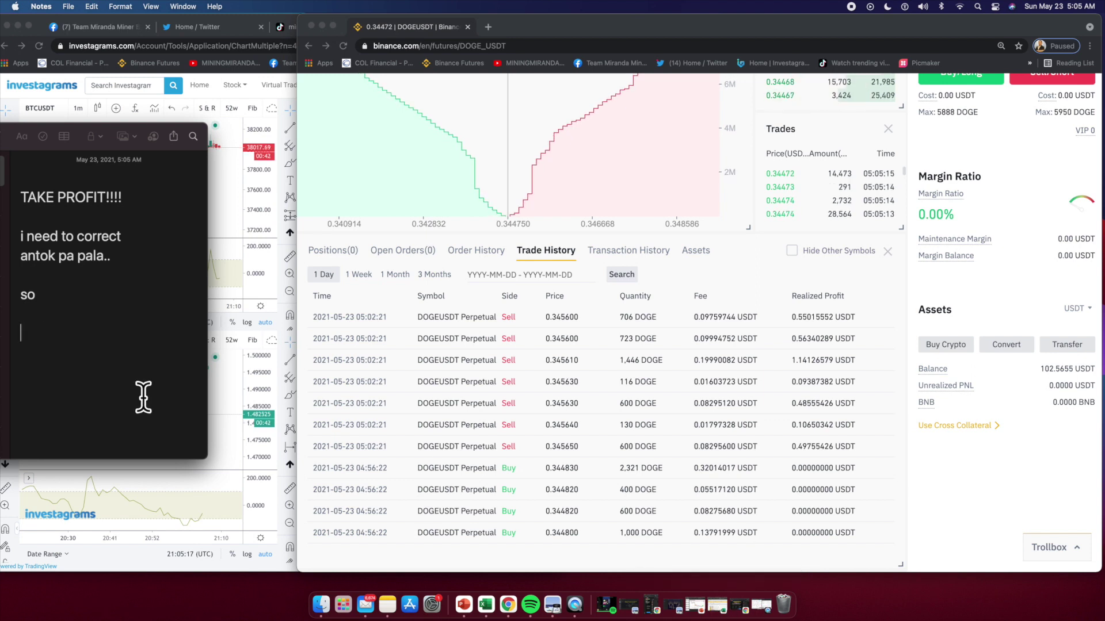
- List the profits .55, .56, 1.14, .09, .48, .106, .497 one per line, then '='
type(".55")
key("Return")
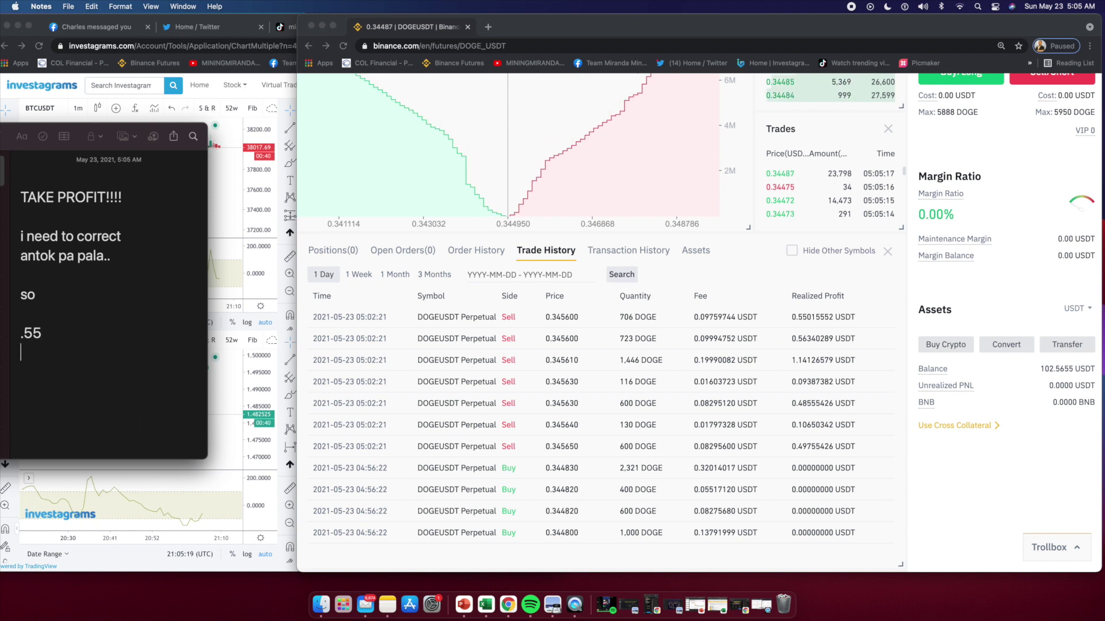
type(".56")
key("Return")
type("1.14")
key("Return")
type(".09")
key("Return")
type(".4")
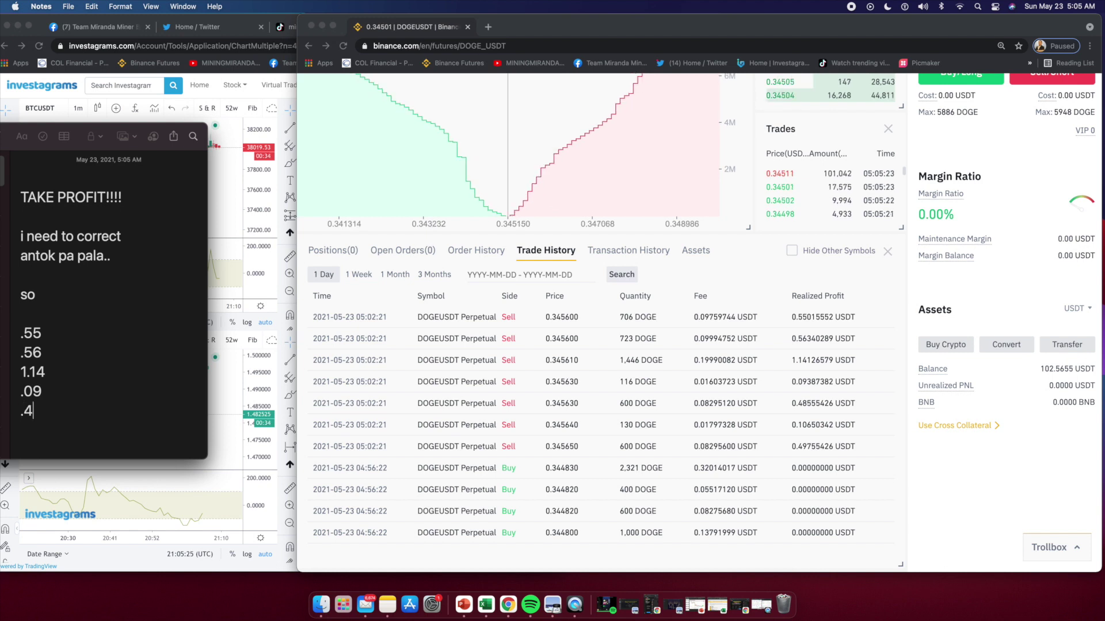
type("8")
key("Return")
type(".106")
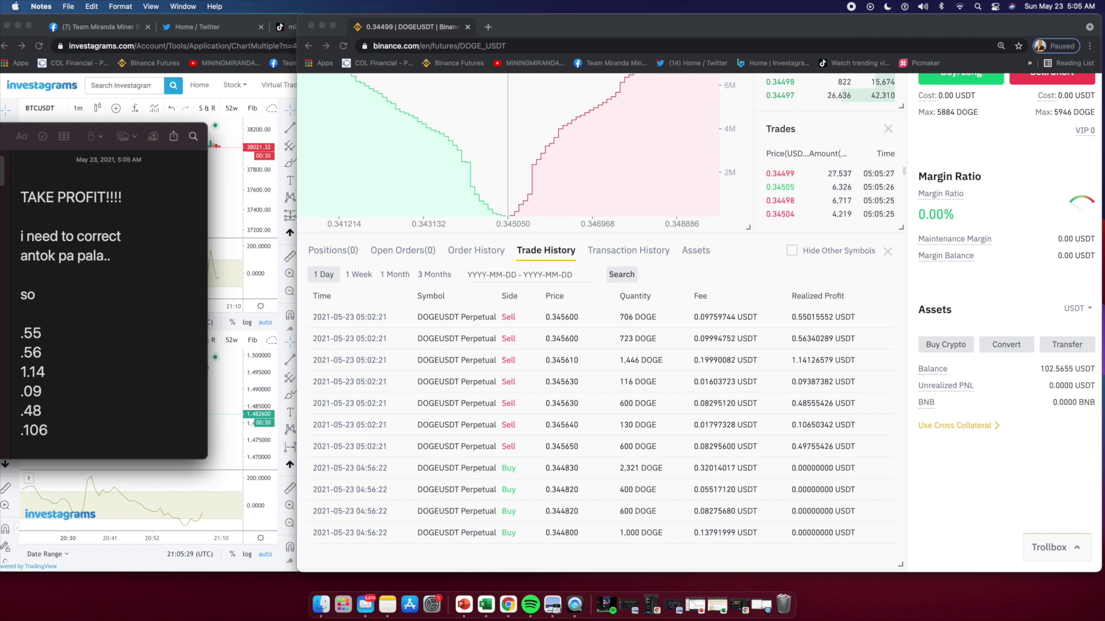
key("Return")
type(".49")
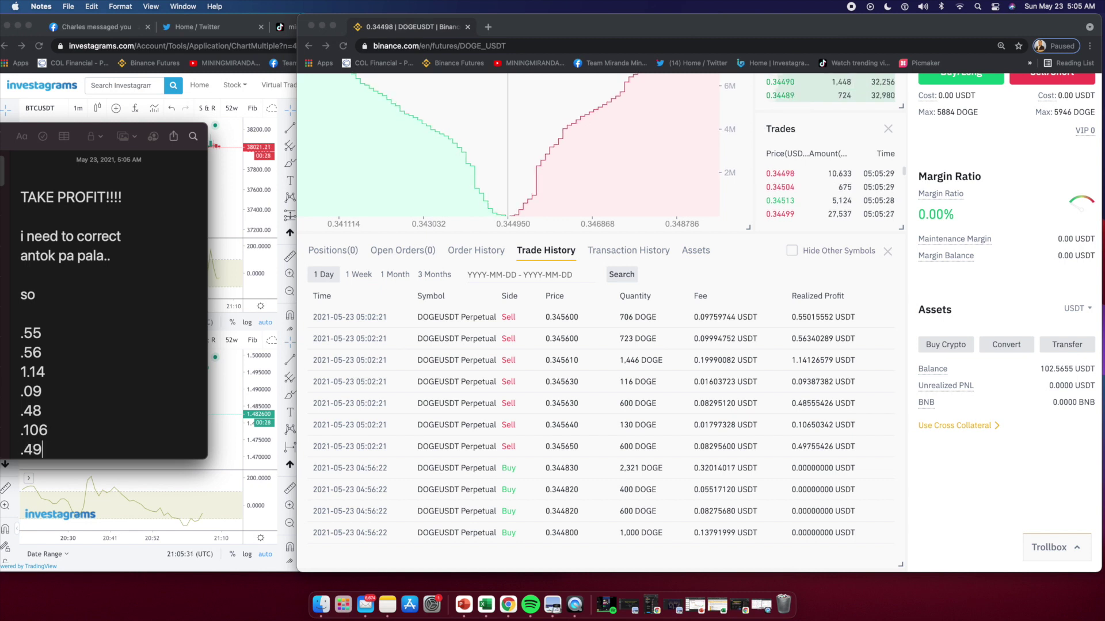
type("7")
key("Return")
type("=")
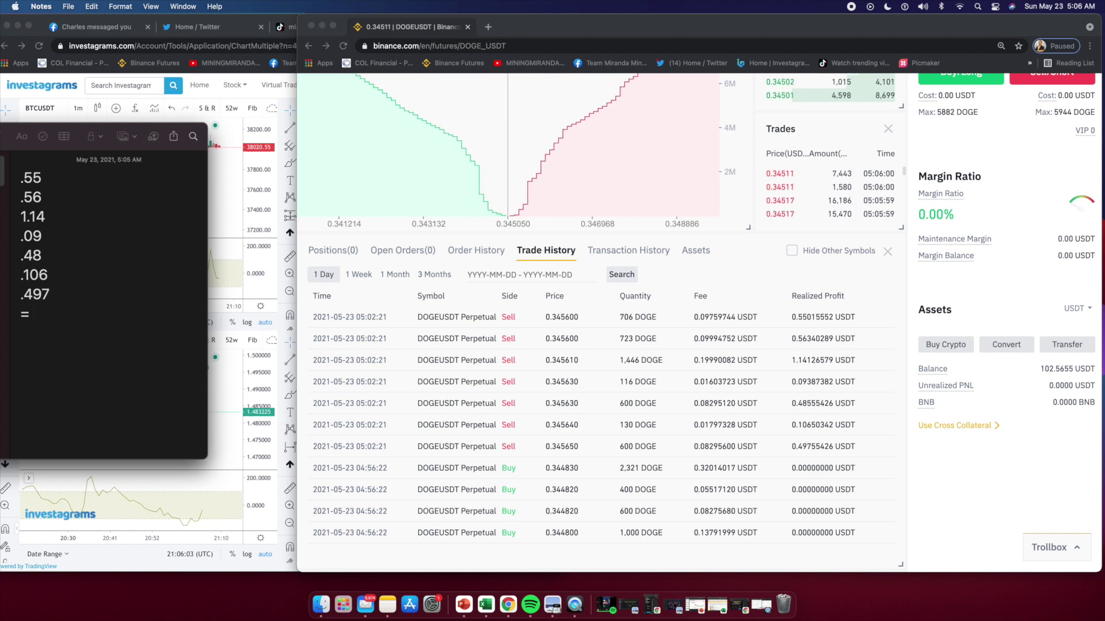
- Type the total '3.423 USD less 0.055% fees', correcting the typos
type("3.423 USD")
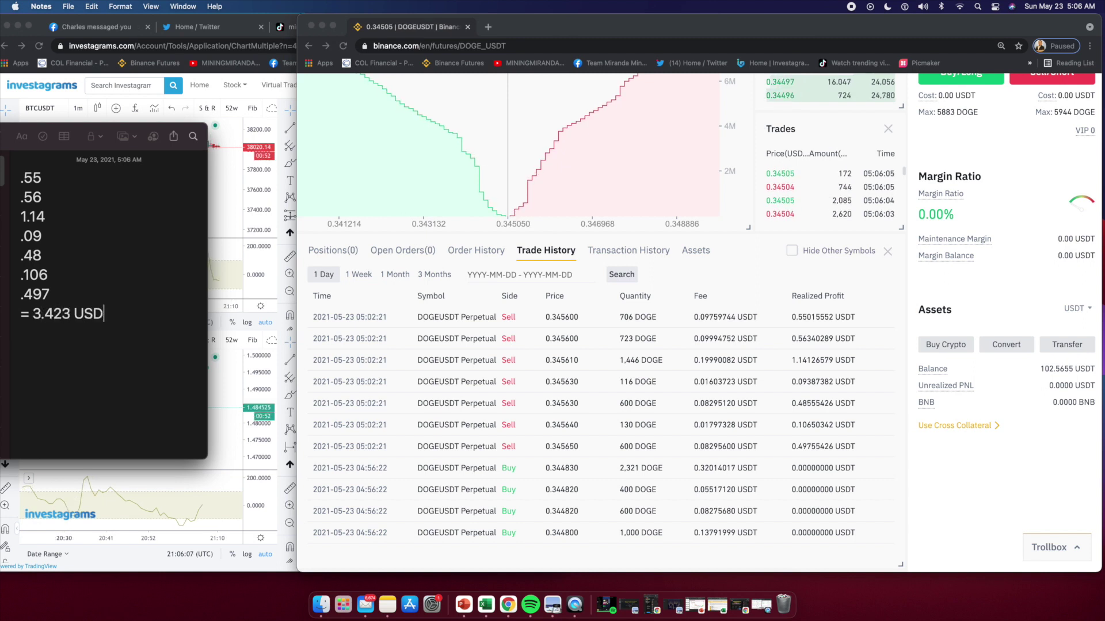
type(" ;ess")
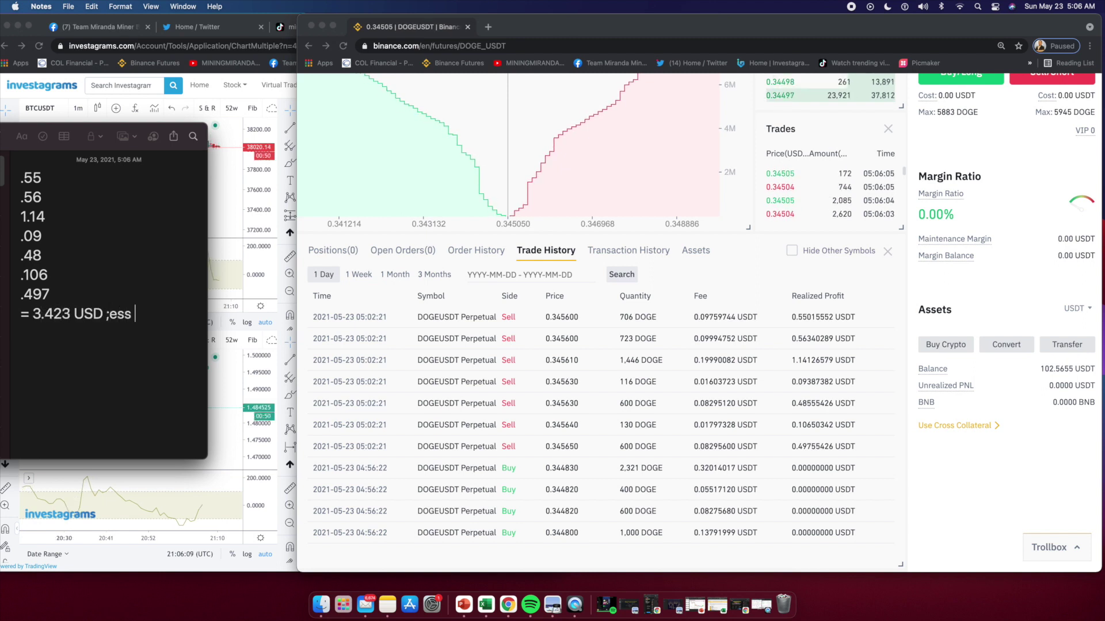
key("BackSpace")
key("BackSpace")
key("BackSpace")
type("le")
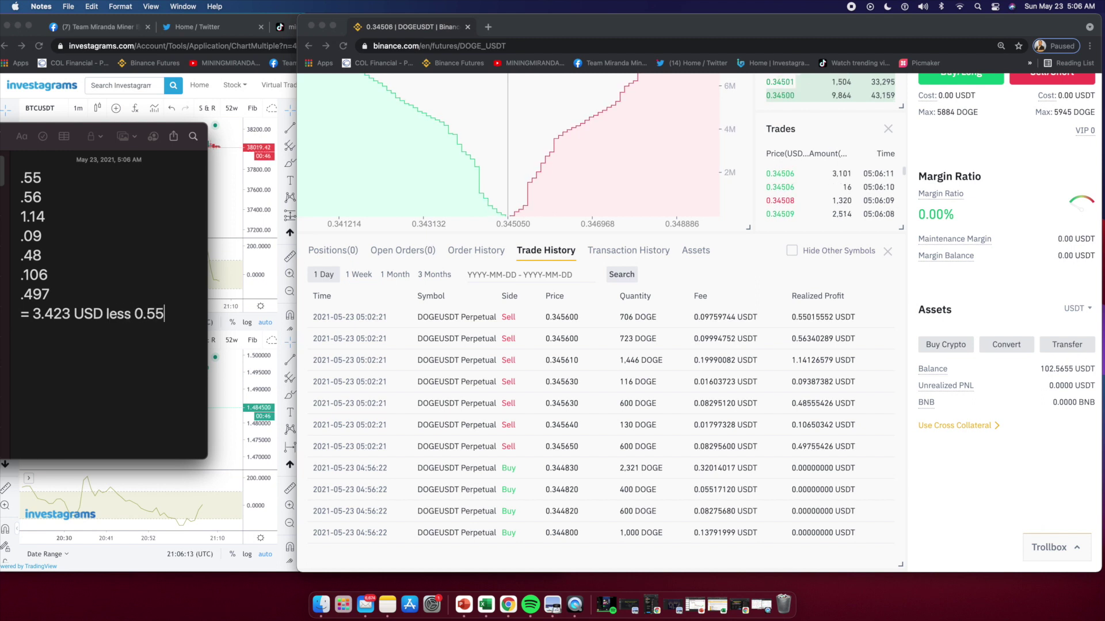
key("BackSpace")
key("BackSpace")
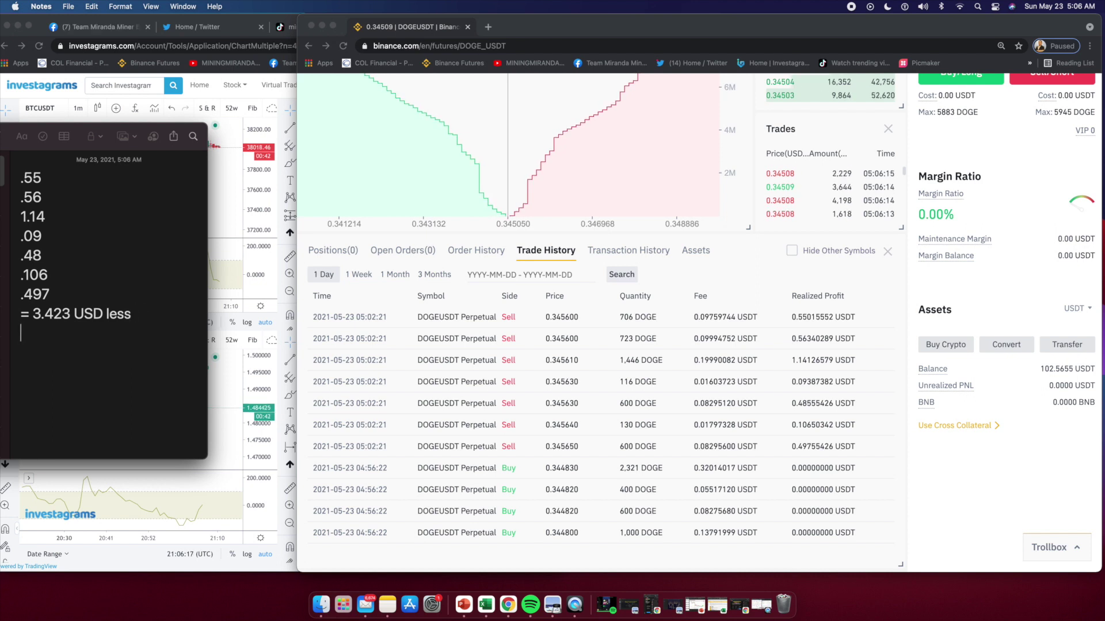
type("055% fees =")
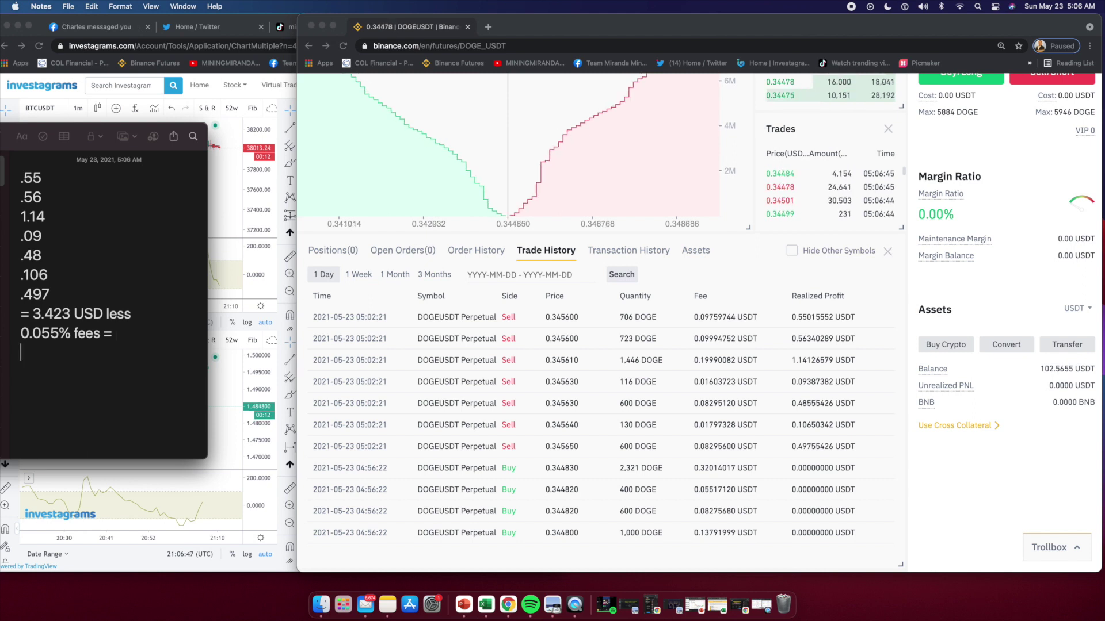
- Add lines 'around 3 USDT profit', 'or 150 pesos in few mins.' and 'Lets try it again!'
key("Return")
type("around 3 U")
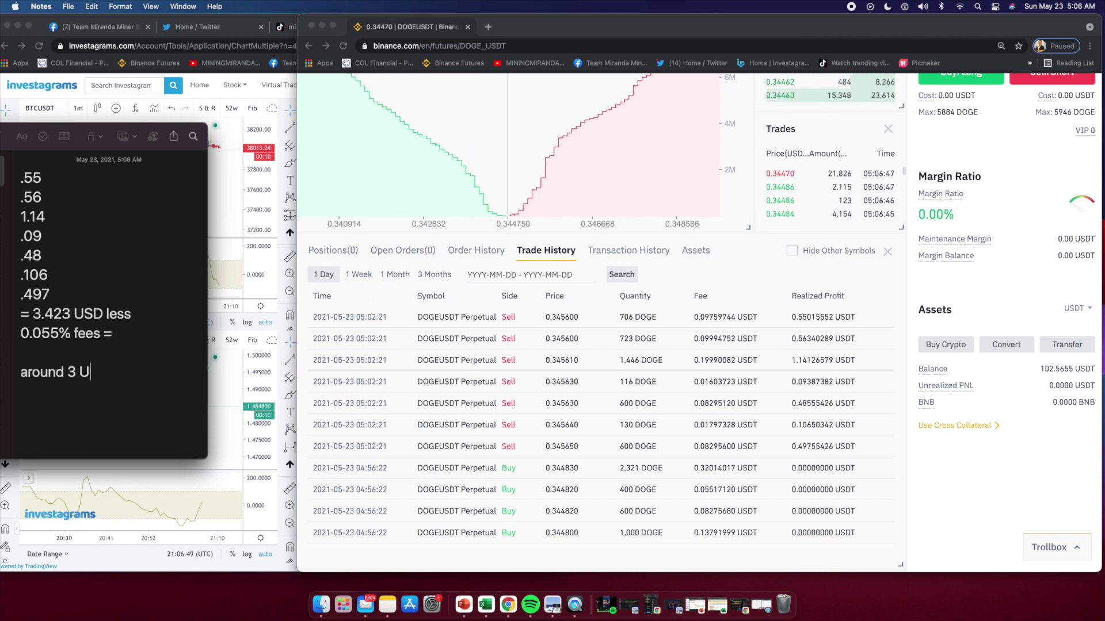
type("SDT ")
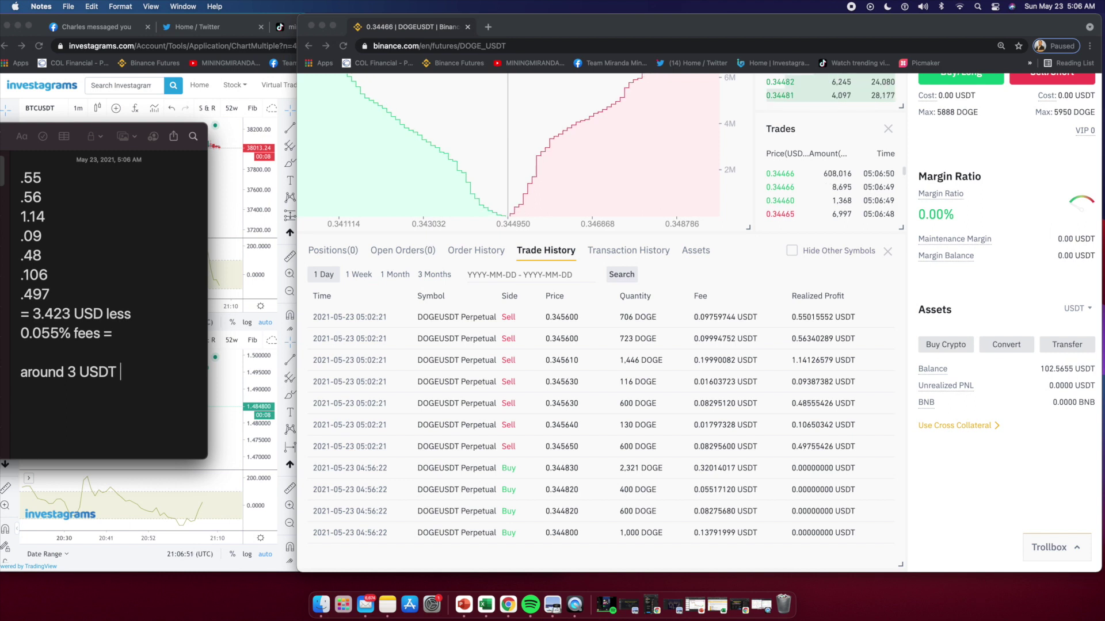
type("profit")
key("Return")
type("or 150 p")
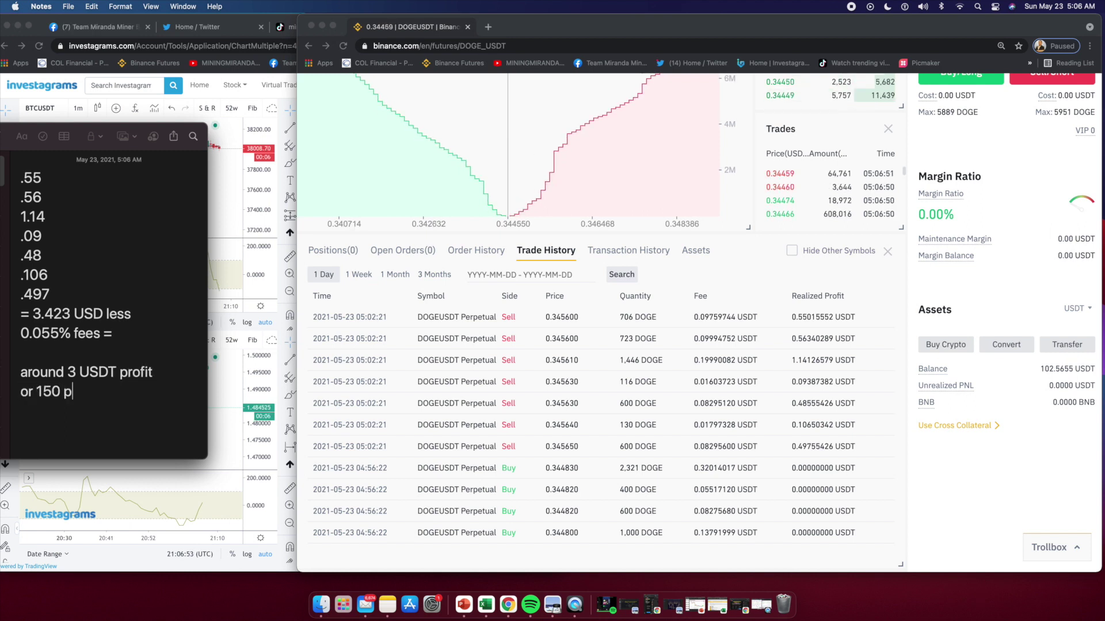
type("esos in few mi")
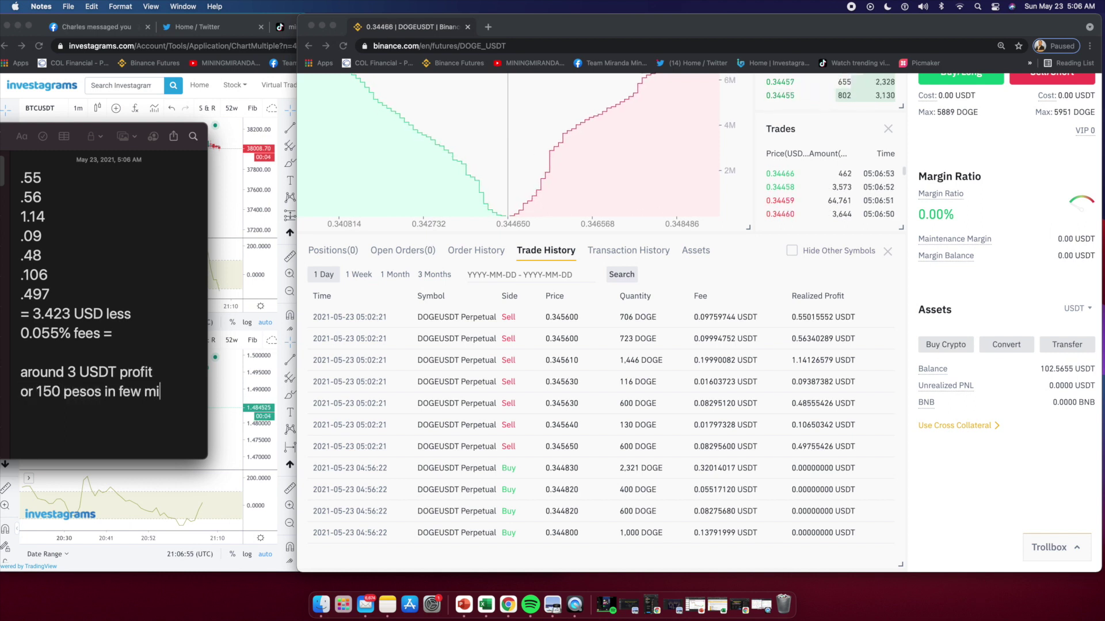
type("ns.")
key("Return")
key("Return")
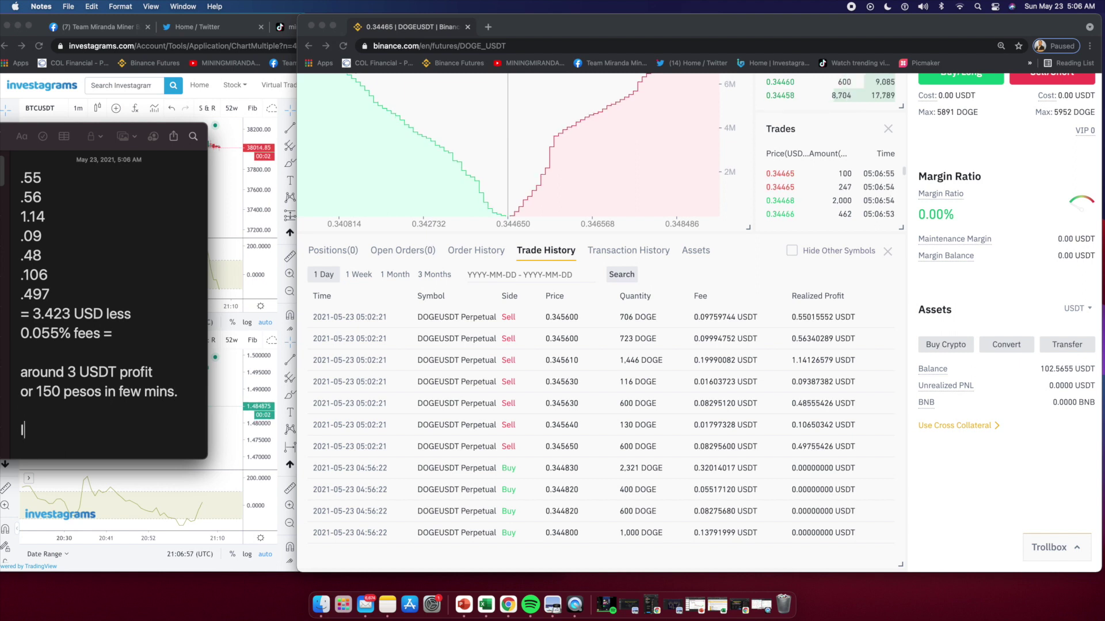
type("Lets try it agai")
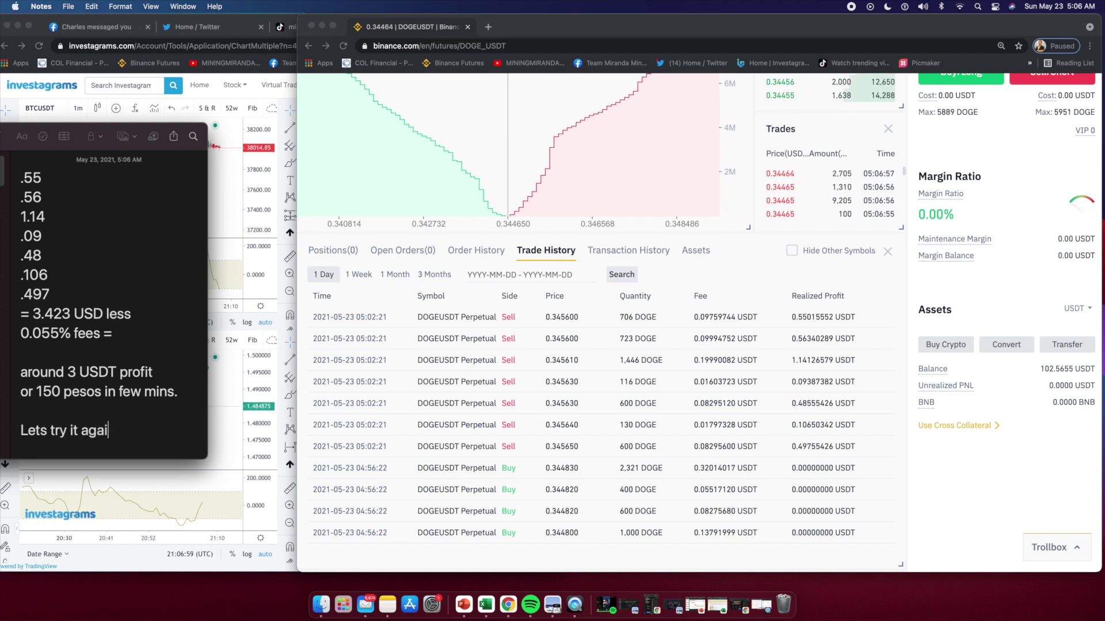
type("n!")
key("Return")
key("Return")
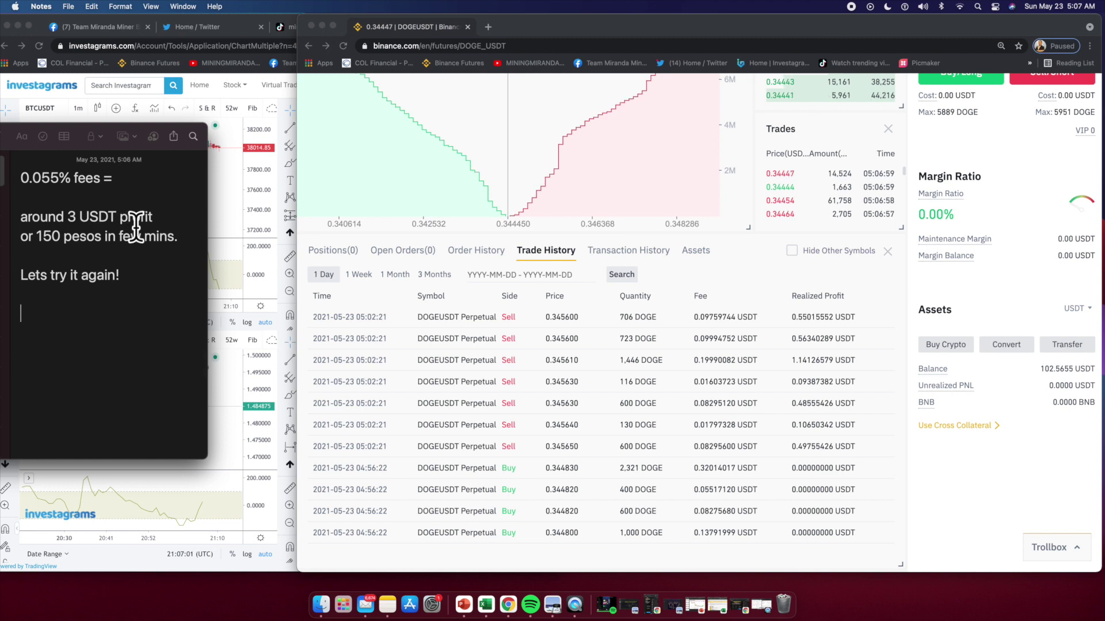
- Add 'one more trade!' to the note, then move Notes mostly out of view
type("one more trae")
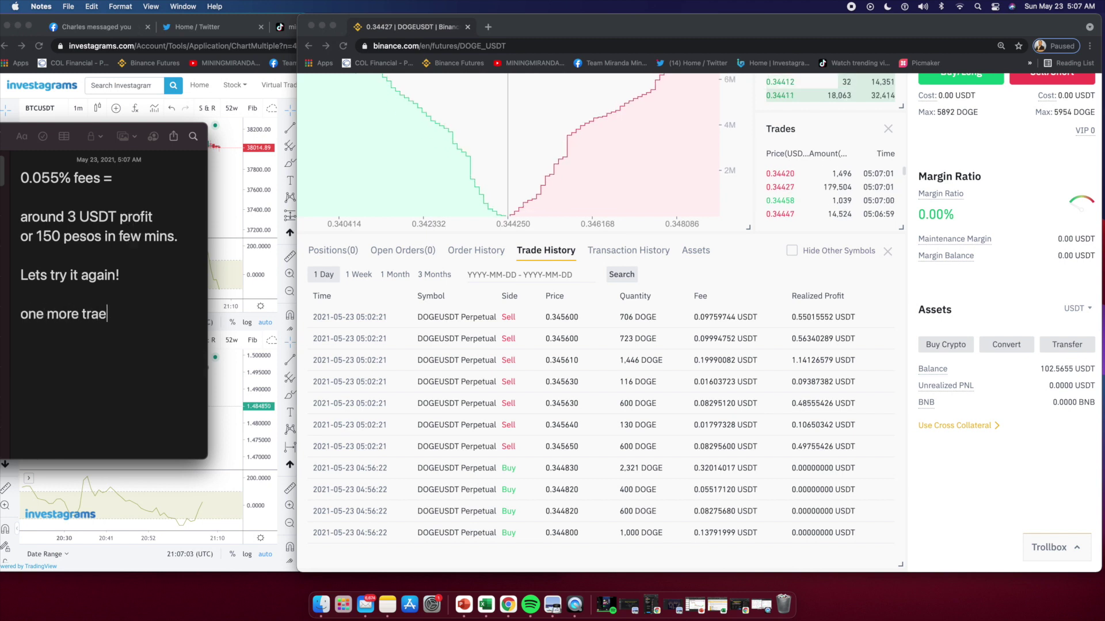
key("BackSpace")
type("de!")
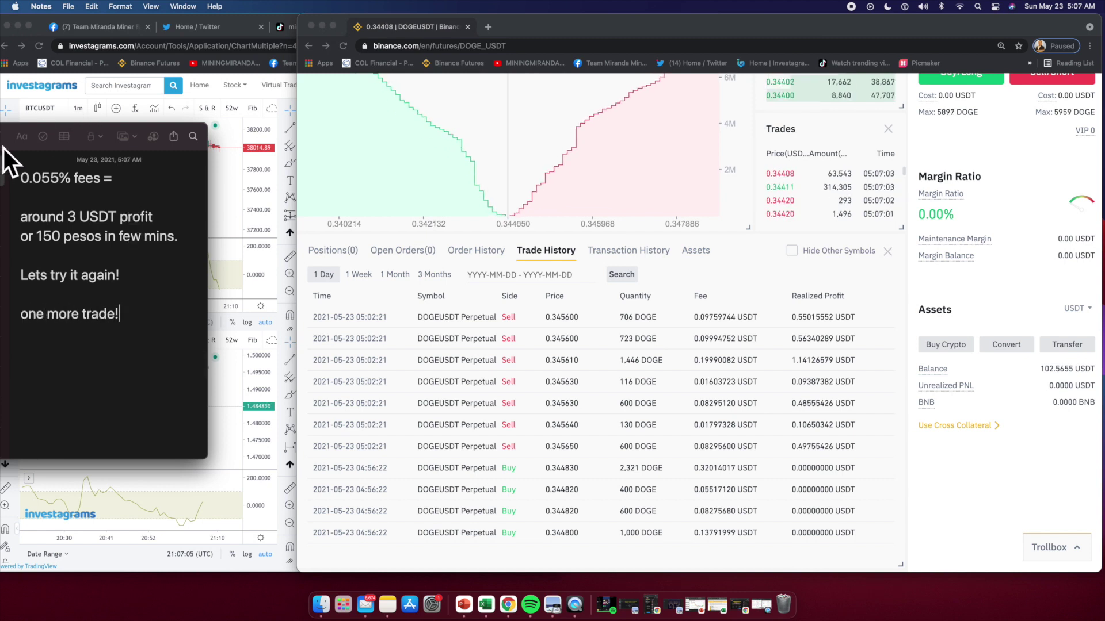
left_click_drag(6, 145, 129, 149)
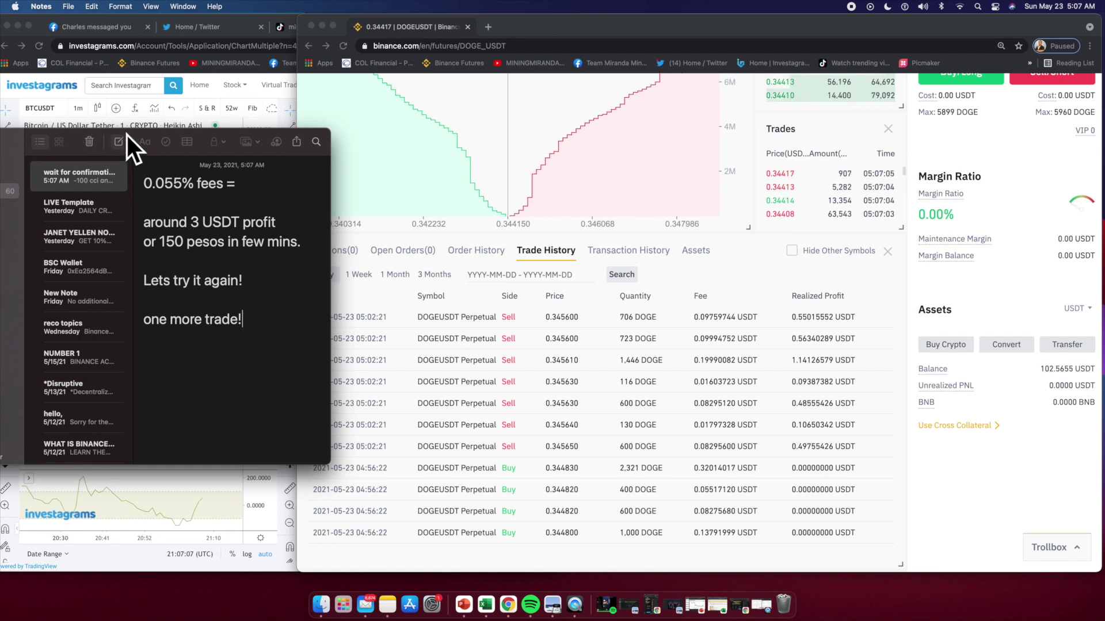
left_click_drag(220, 127, 33, 396)
- Bring the Investagrams charts forward and deselect the arrow drawing on the XRP chart
left_click(253, 78)
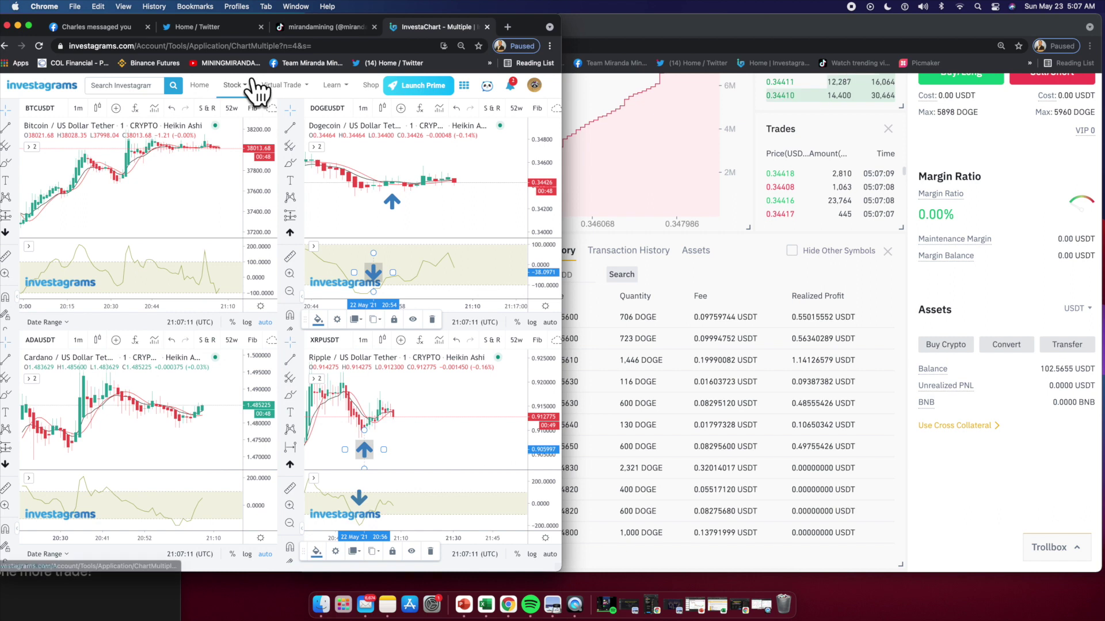
left_click(459, 421)
scroll(449, 422, "up", 3)
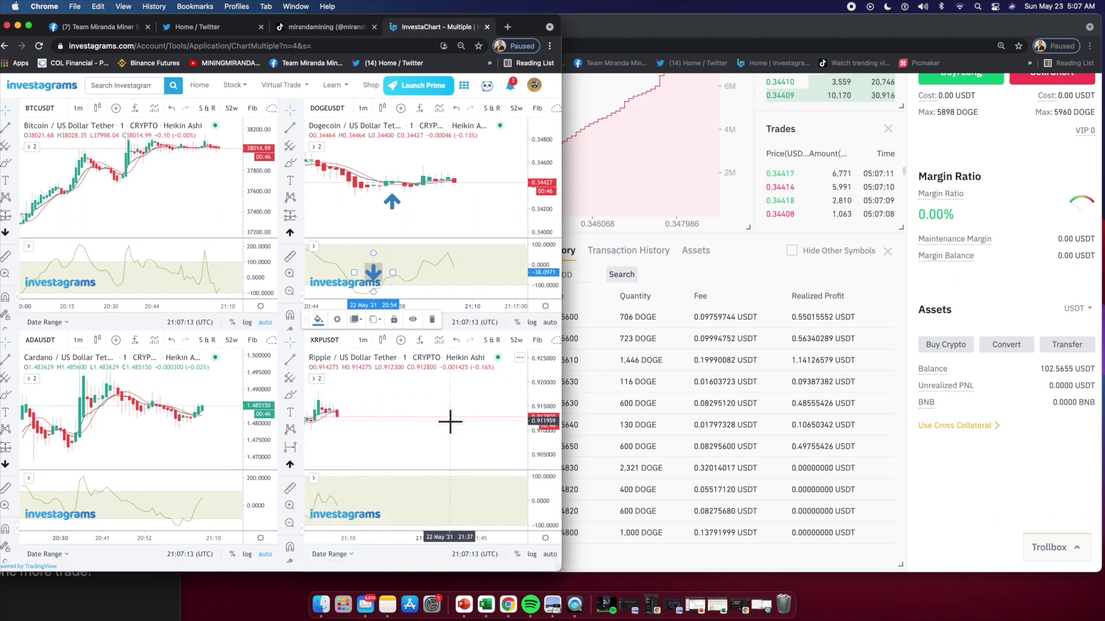
scroll(450, 421, "down", 2)
scroll(187, 440, "up", 1)
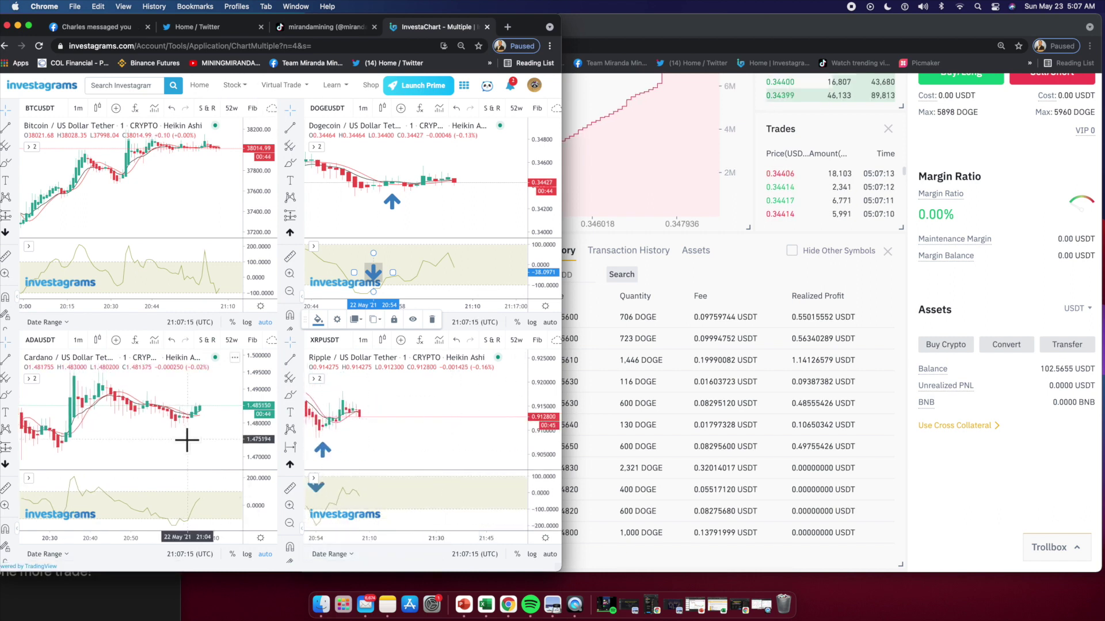
scroll(187, 440, "up", 1)
- Check DOGEUSDT realized profit in Binance Trade History, then narrow the window beside the charts
left_click(782, 270)
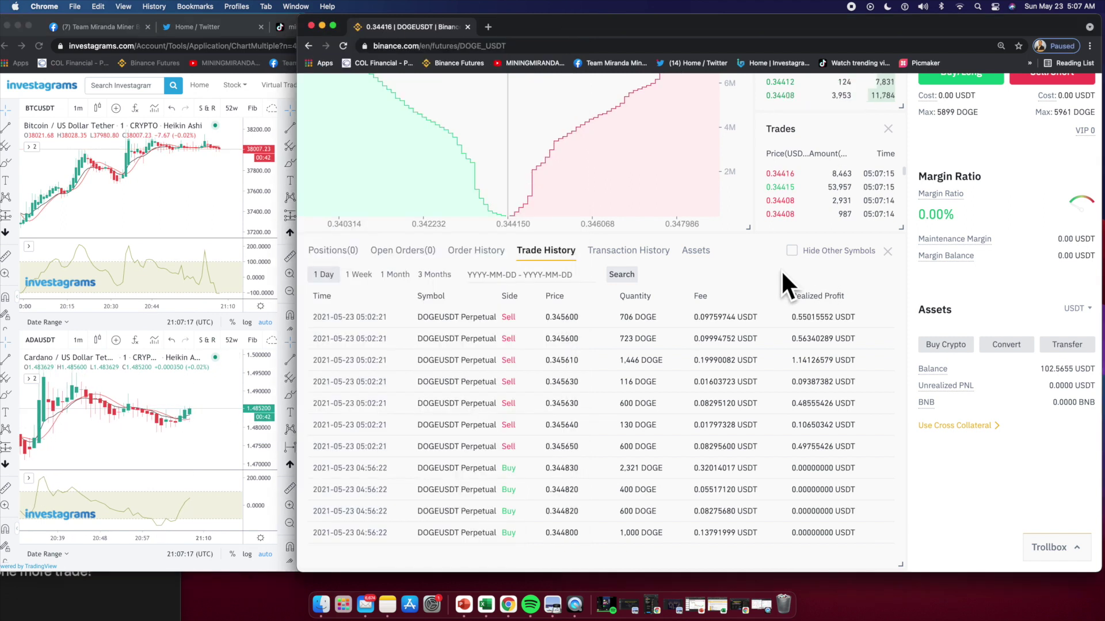
scroll(779, 271, "up", 3)
scroll(783, 273, "down", 3)
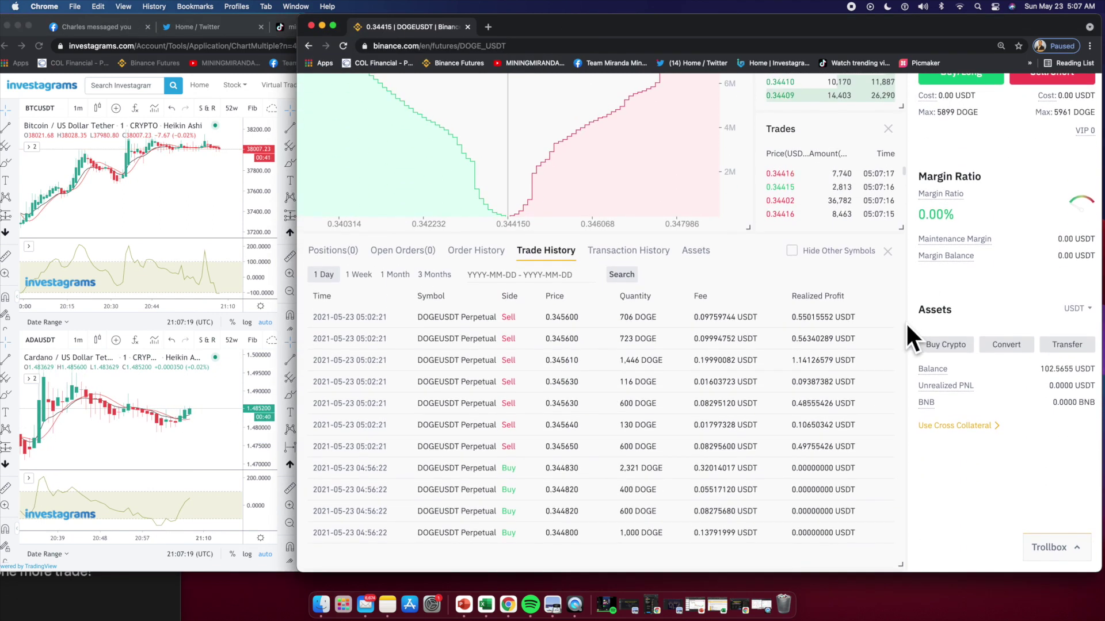
scroll(905, 323, "up", 5)
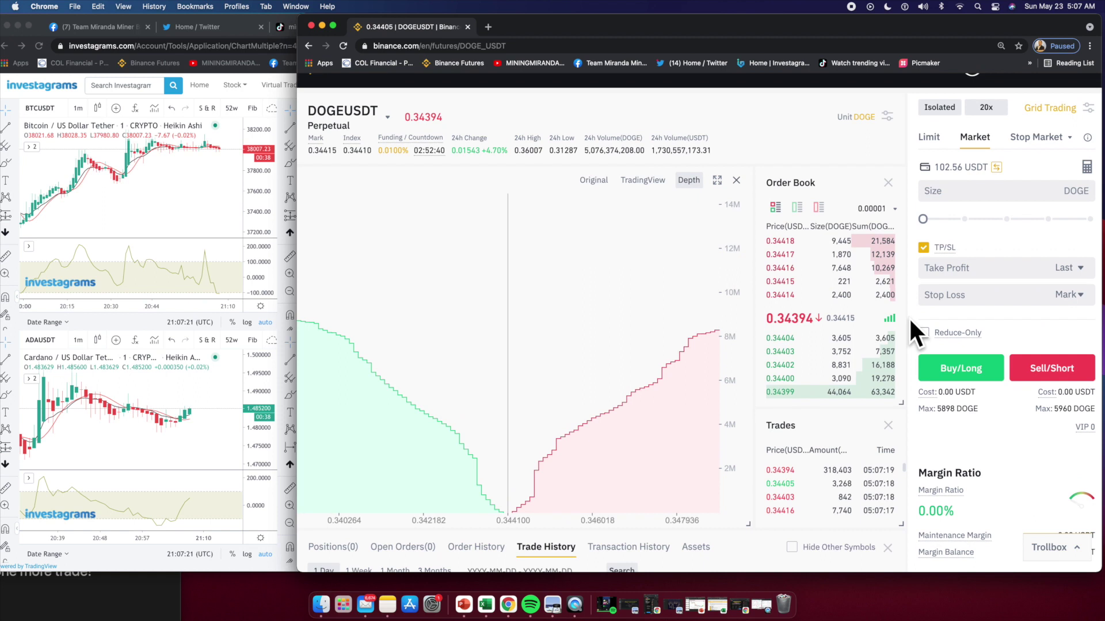
scroll(911, 320, "up", 1)
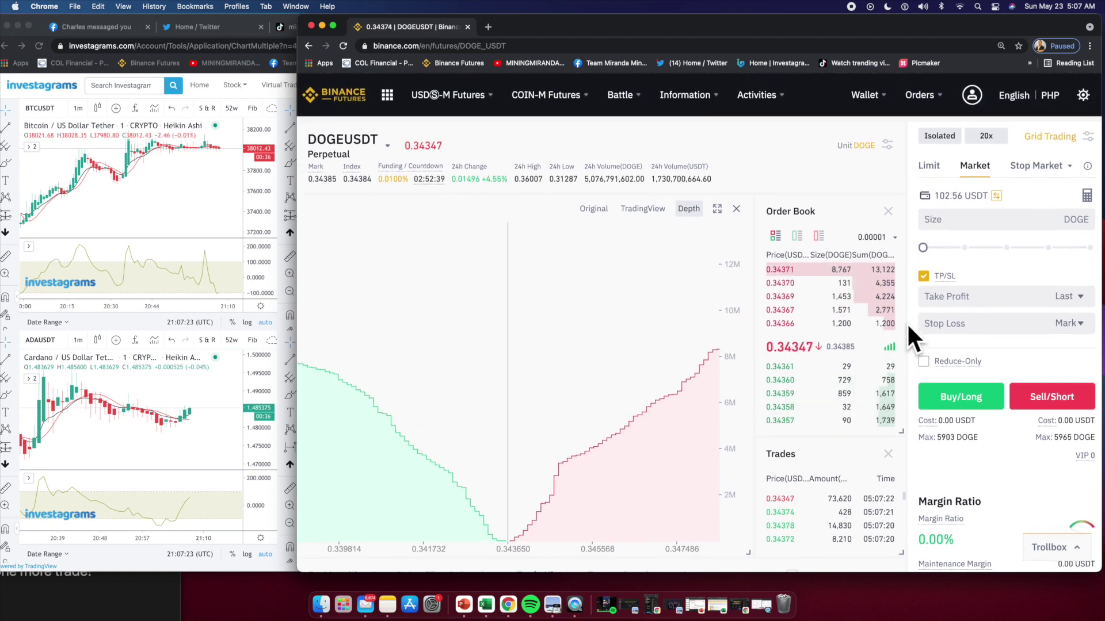
scroll(909, 329, "down", 5)
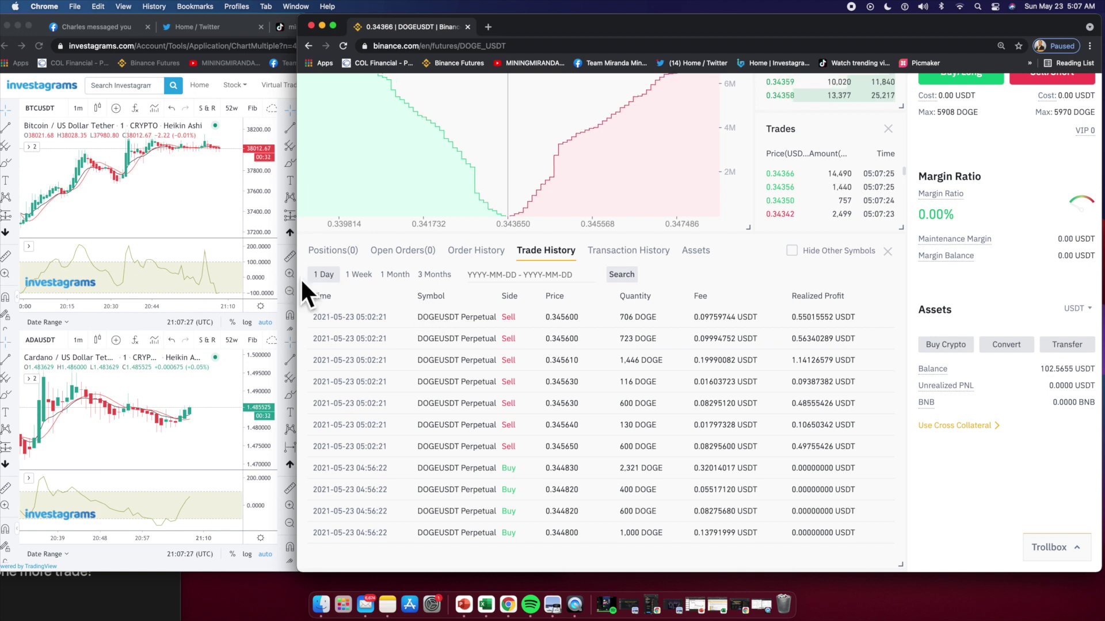
left_click_drag(296, 282, 574, 296)
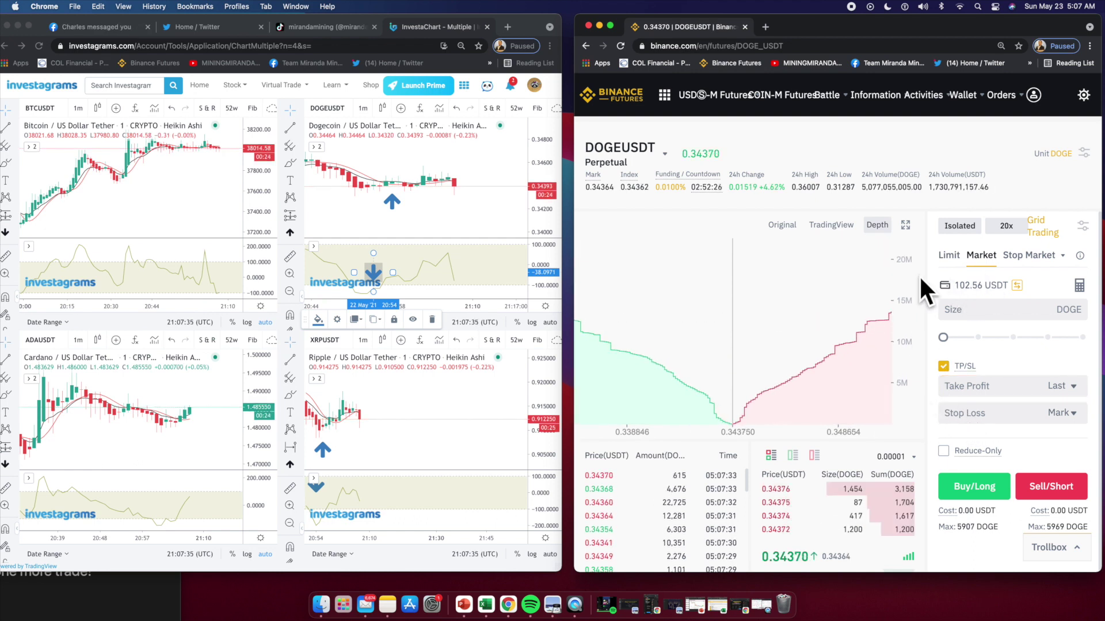
- Change the note's estimate to 'around 2.5-3 USDT profit'
left_click(129, 593)
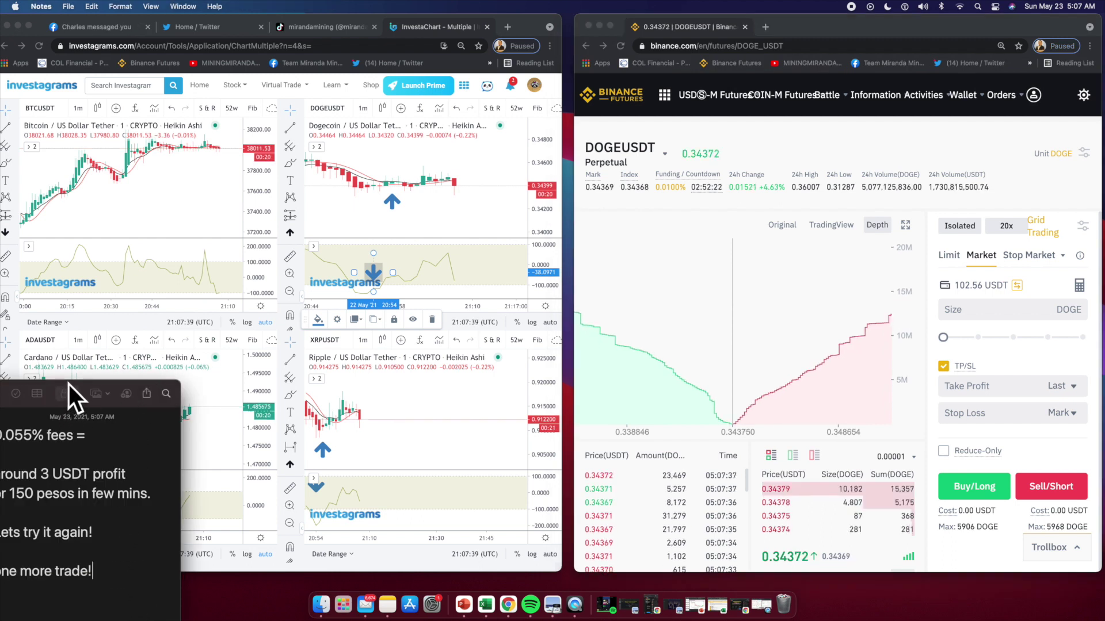
left_click_drag(68, 384, 162, 340)
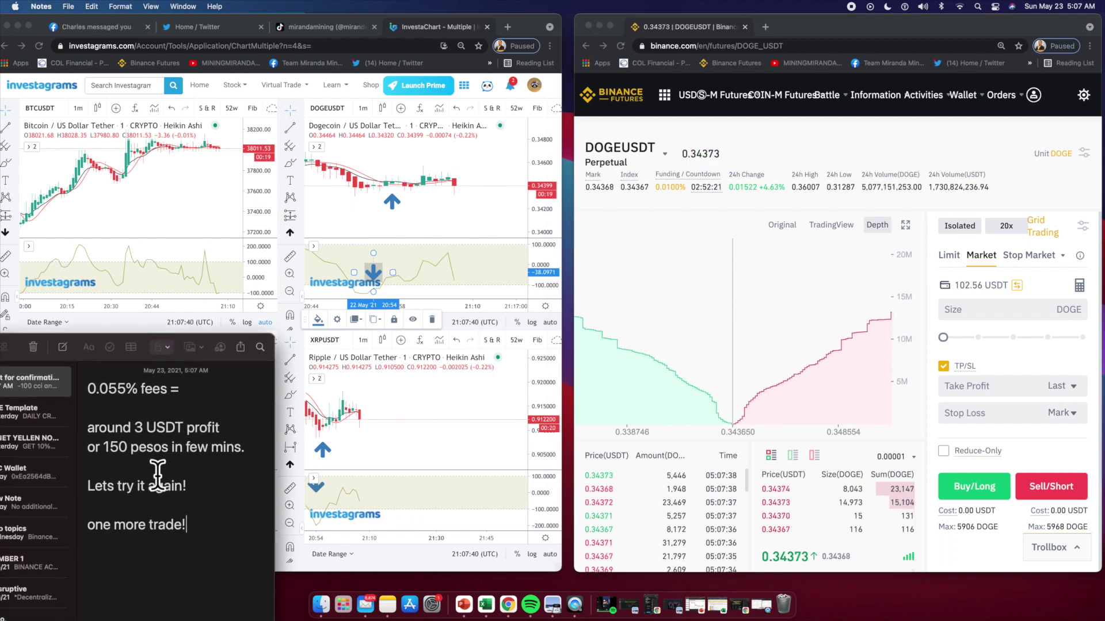
left_click(136, 429)
type("2.5-")
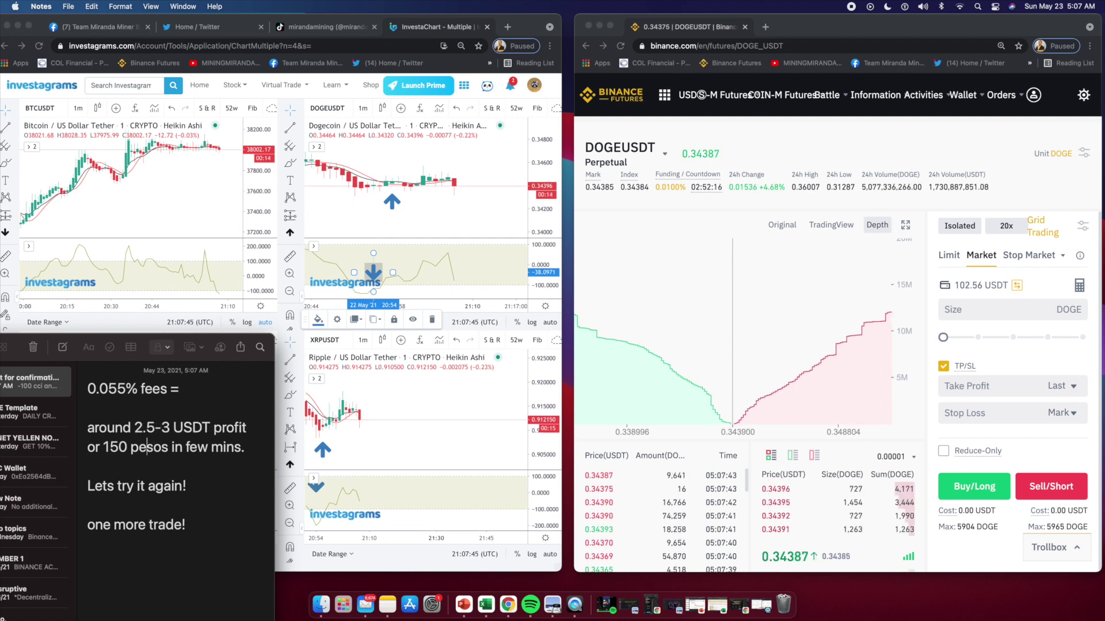
left_click(129, 447)
left_click(115, 466)
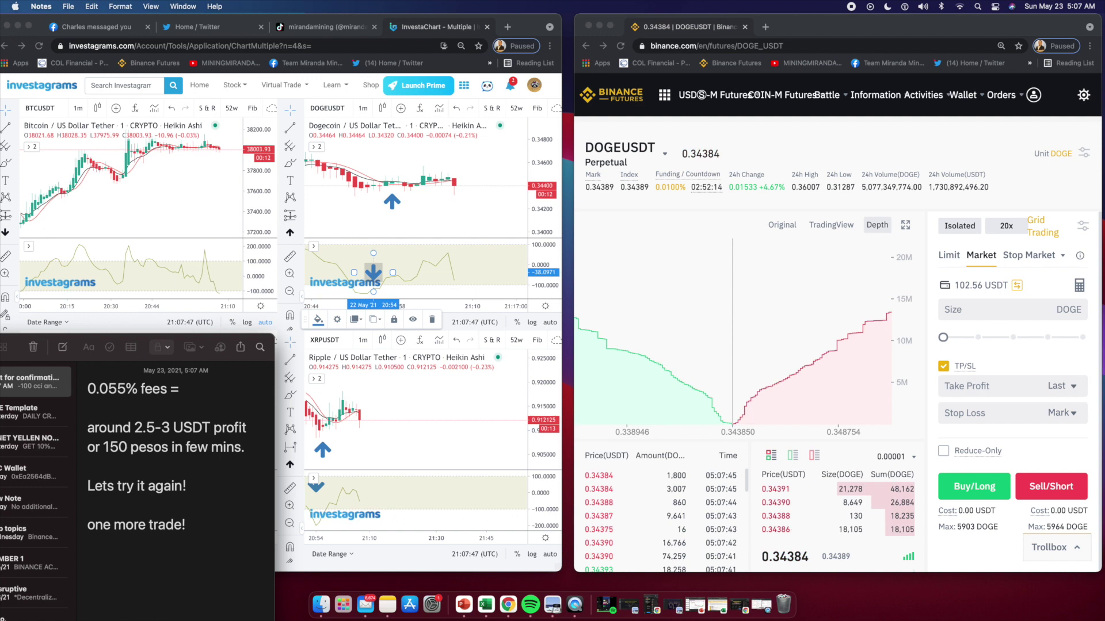
- Pan the XRP chart to earlier candles and move its down-arrow marker on the indicator pane
left_click_drag(129, 336, 69, 389)
left_click(294, 92)
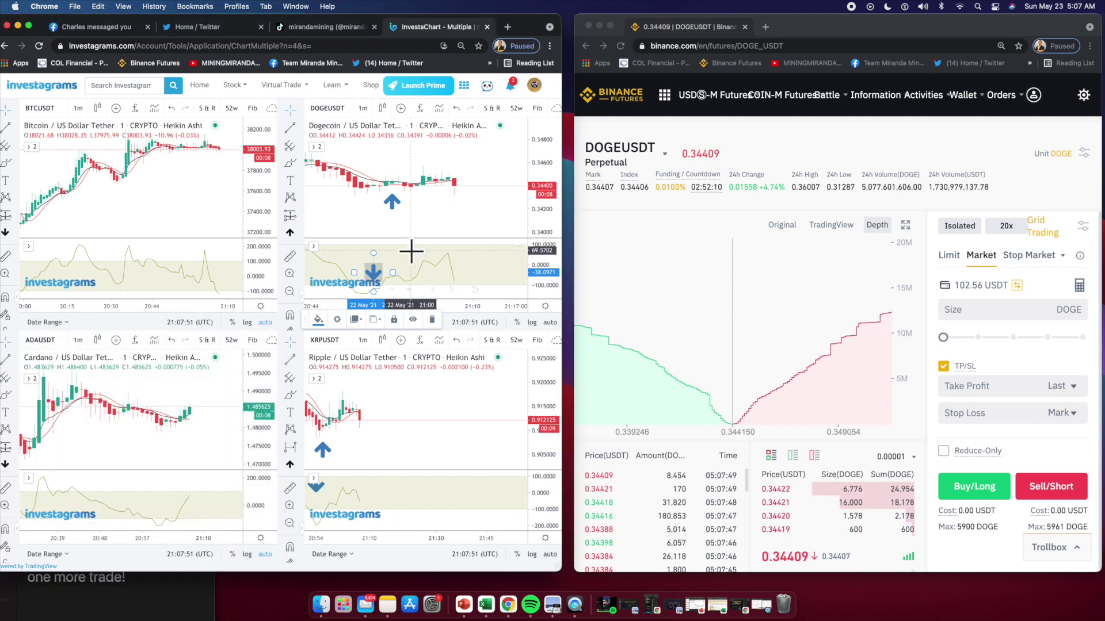
scroll(466, 285, "up", 2)
scroll(446, 429, "up", 2)
left_click_drag(382, 434, 456, 432)
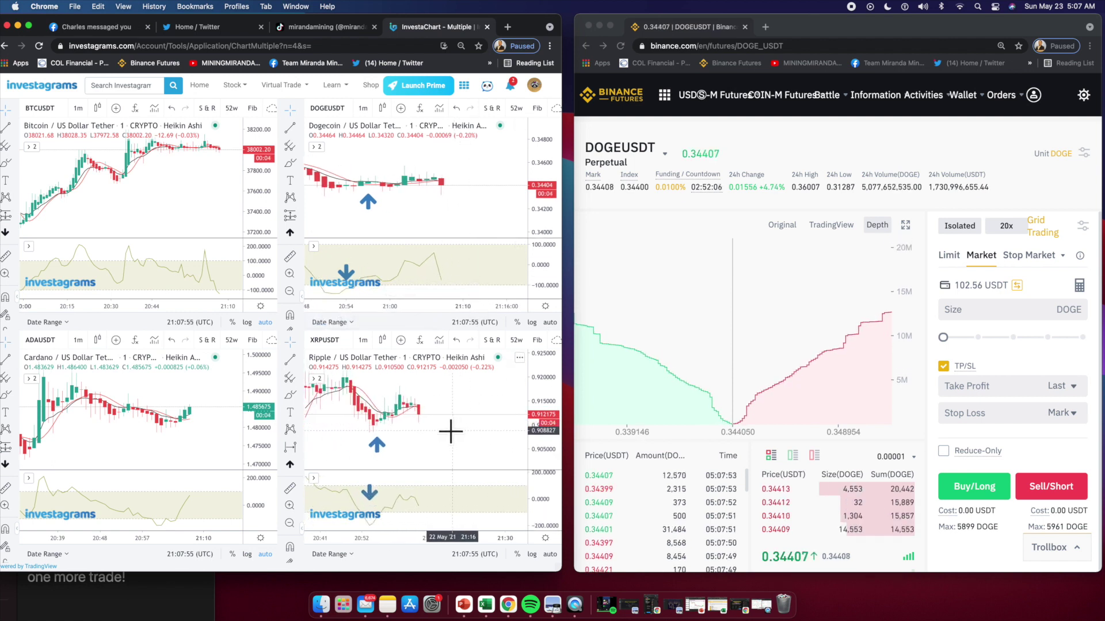
mouse_move(376, 487)
left_mouse_down()
mouse_move(378, 505)
mouse_move(419, 483)
mouse_move(405, 489)
mouse_move(382, 457)
mouse_move(414, 446)
left_mouse_up()
scroll(451, 420, "up", 1)
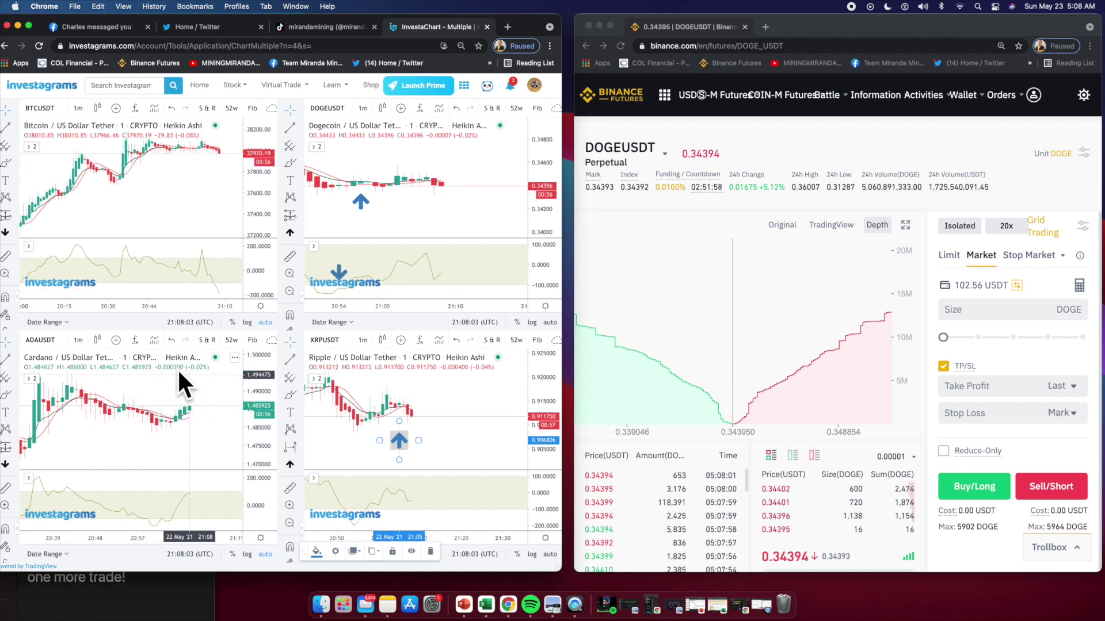
- Add 'ADA was a good trade!!!!' below 'one more trade!', then rearrange Notes and the chart window
left_click(148, 610)
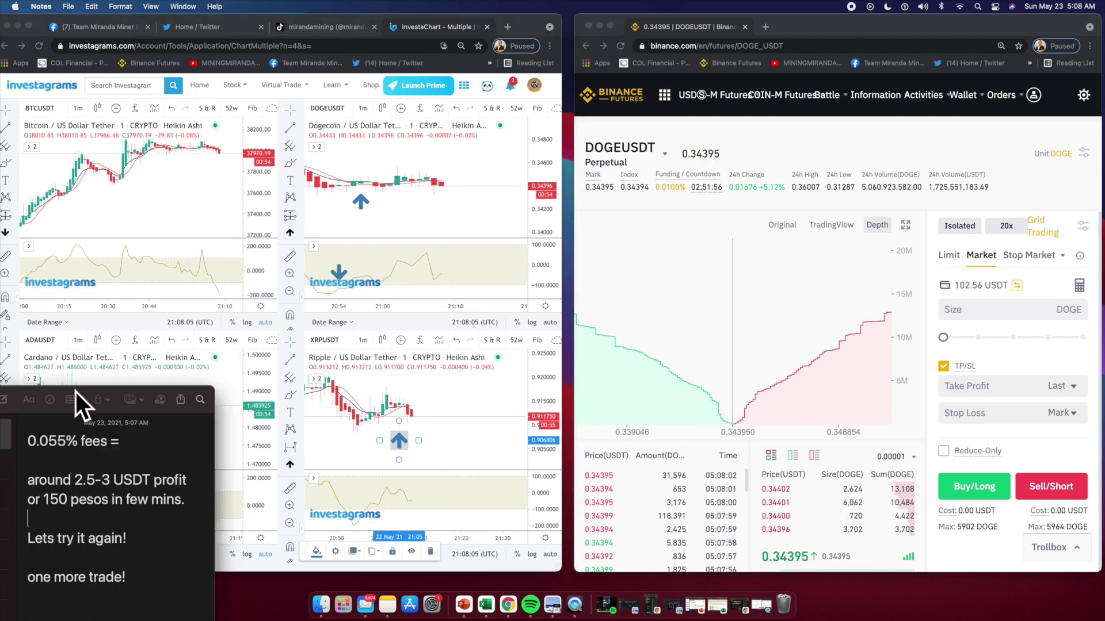
left_click_drag(86, 402, 140, 205)
left_click(185, 382)
key("Return")
key("Return")
type("A")
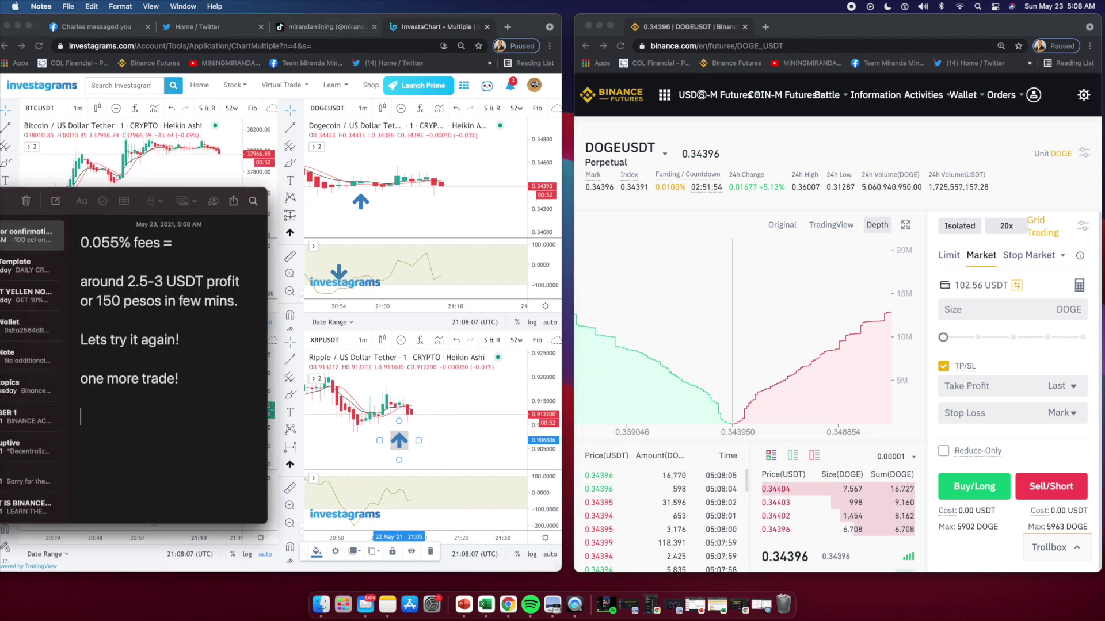
type("S")
key("BackSpace")
type("DA ws")
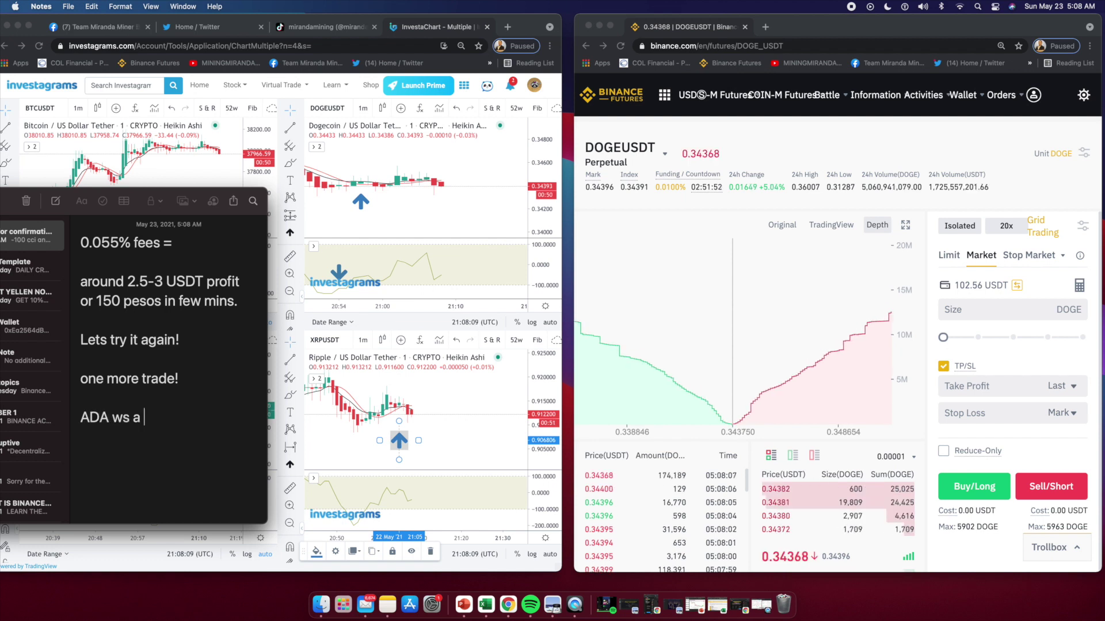
key("BackSpace")
type("as a good ")
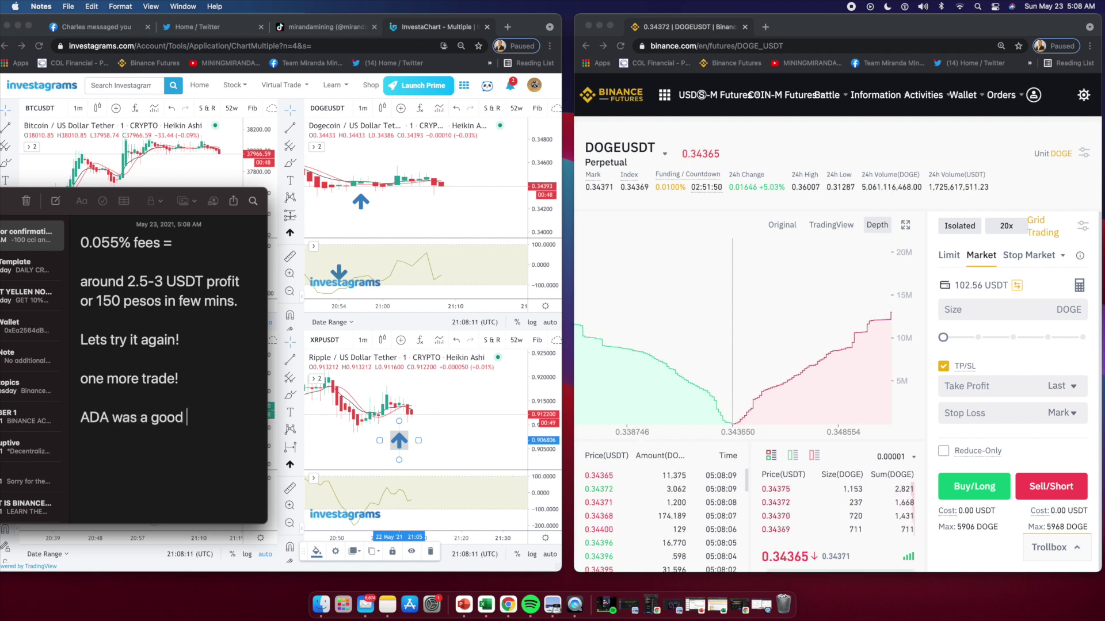
type("trade!!!!")
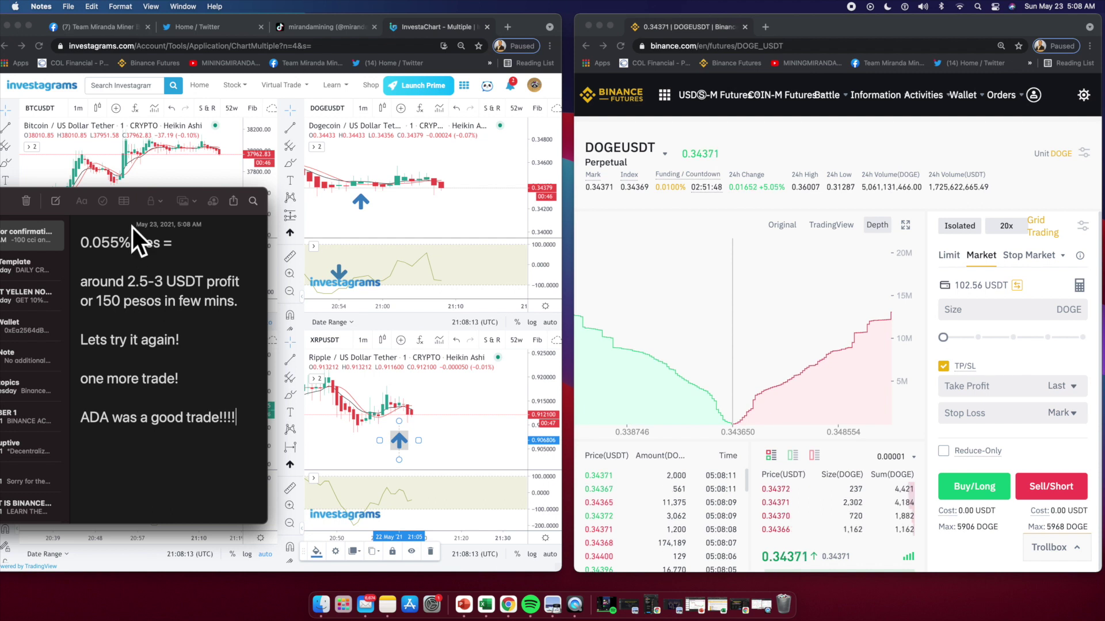
left_click_drag(94, 208, 19, 450)
left_click_drag(531, 26, 740, 12)
- Put a taller Notes window top-left, narrow Binance, and open the DOGEUSDT Buy order form
left_click_drag(92, 442, 115, 30)
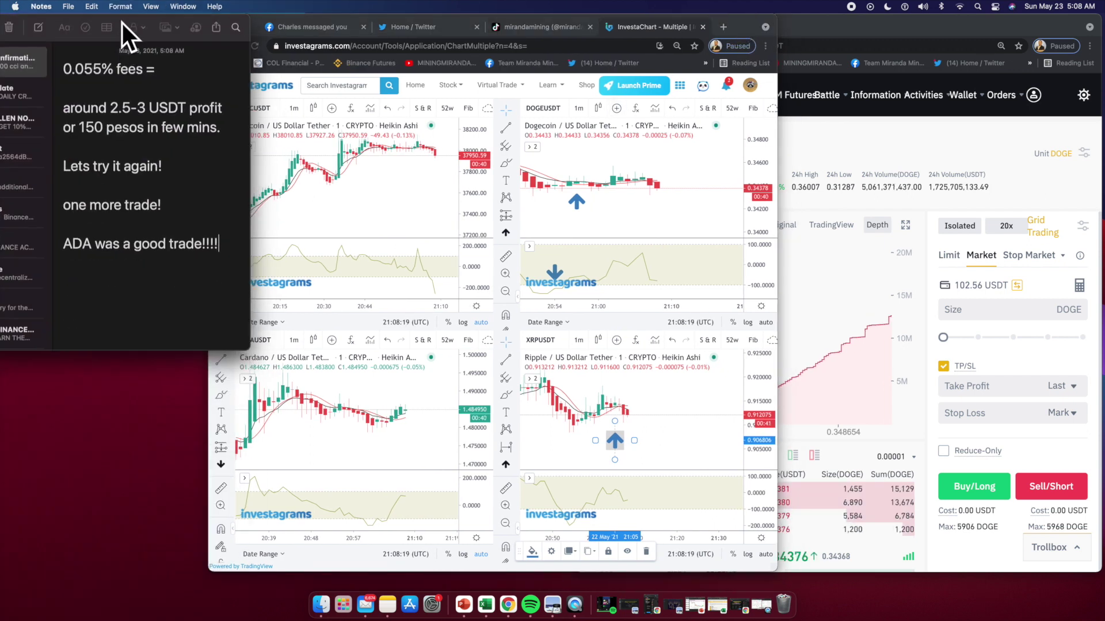
left_click_drag(67, 351, 49, 609)
left_click(793, 274)
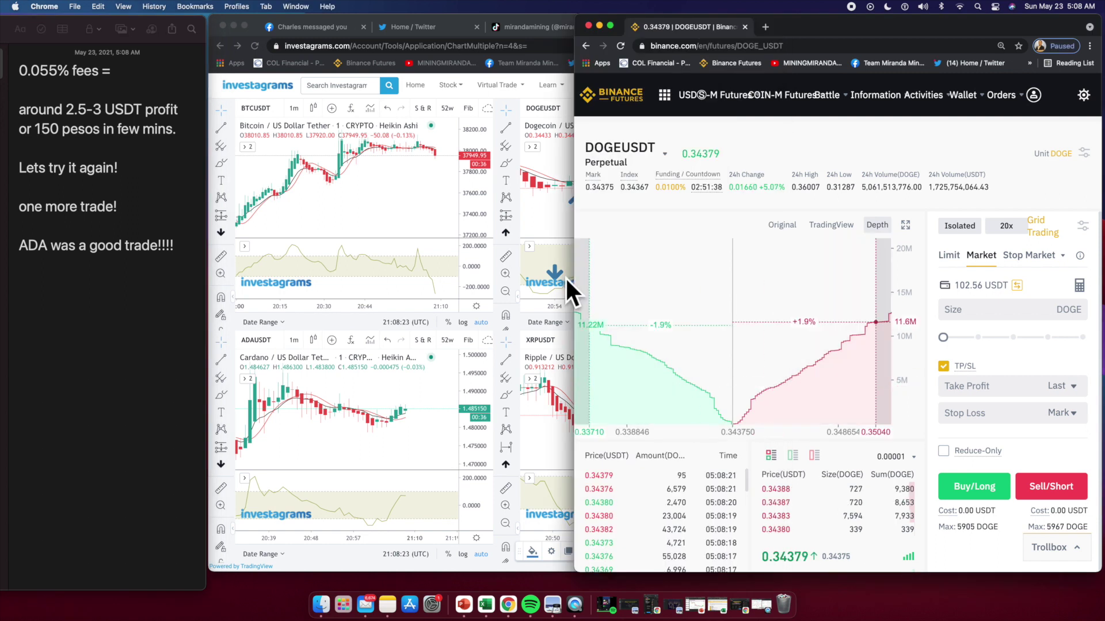
left_click_drag(574, 279, 740, 291)
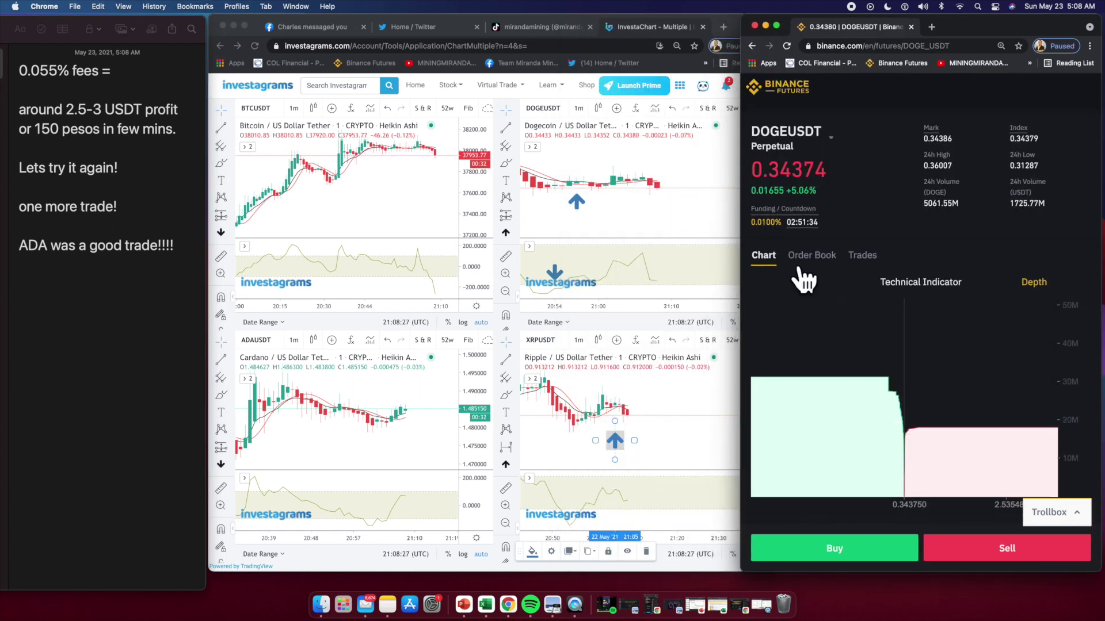
left_click(809, 552)
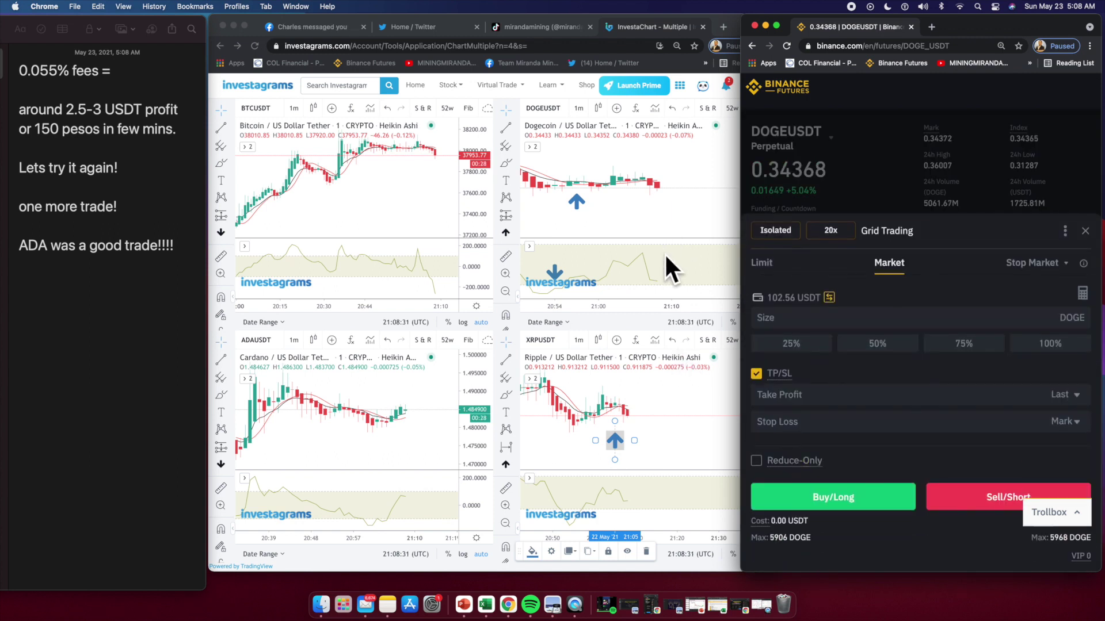
- Resize and nudge the Investagrams chart window to fit beside Binance
left_click(731, 19)
left_click_drag(741, 110, 777, 111)
left_click_drag(705, 115, 704, 116)
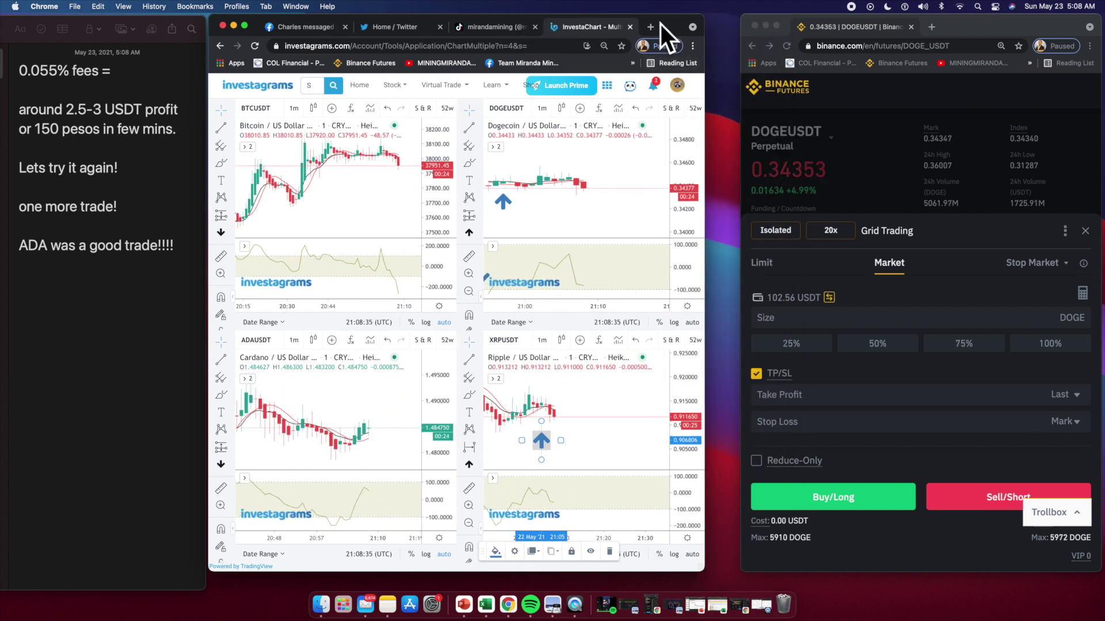
mouse_move(661, 24)
left_mouse_down()
mouse_move(707, 24)
mouse_move(656, 24)
left_mouse_up()
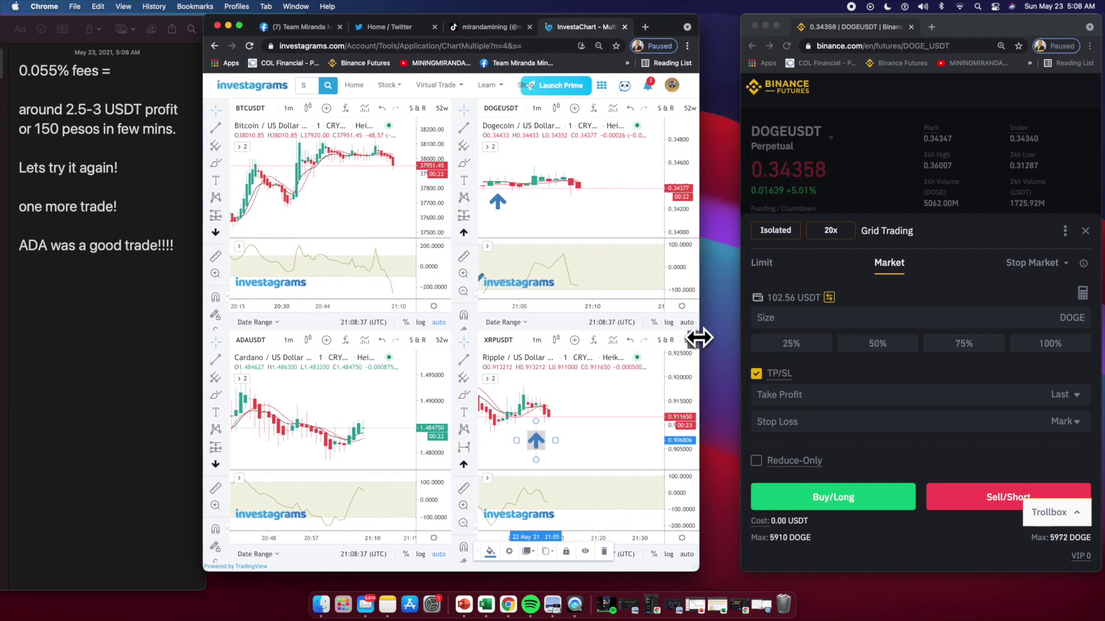
left_click_drag(700, 338, 735, 340)
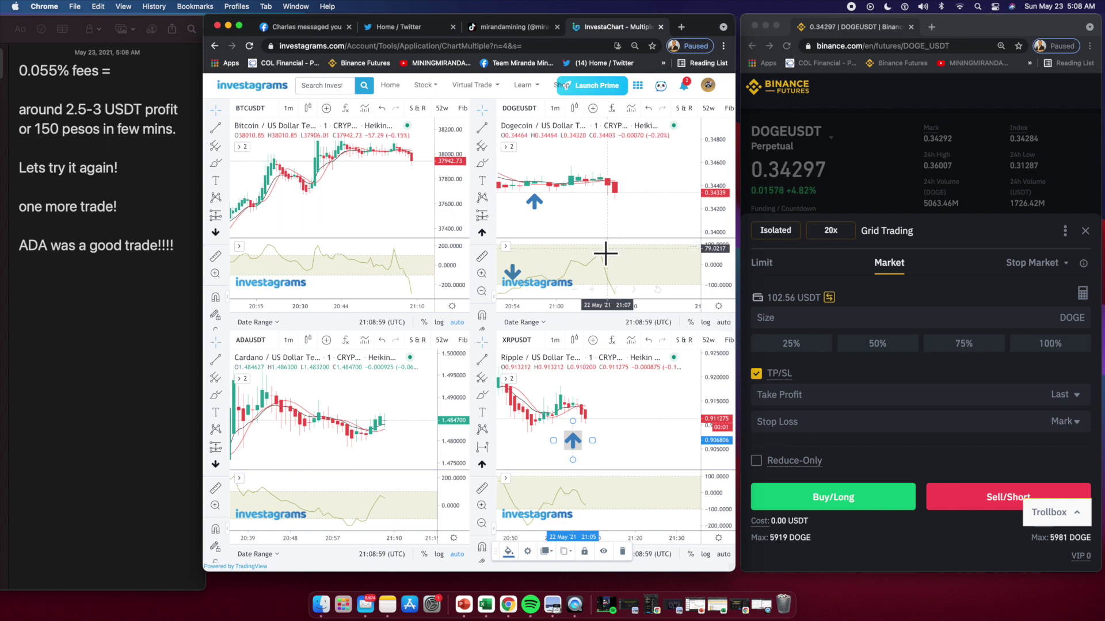
- Add the line 'DOGE went down again!' to the note
left_click(69, 270)
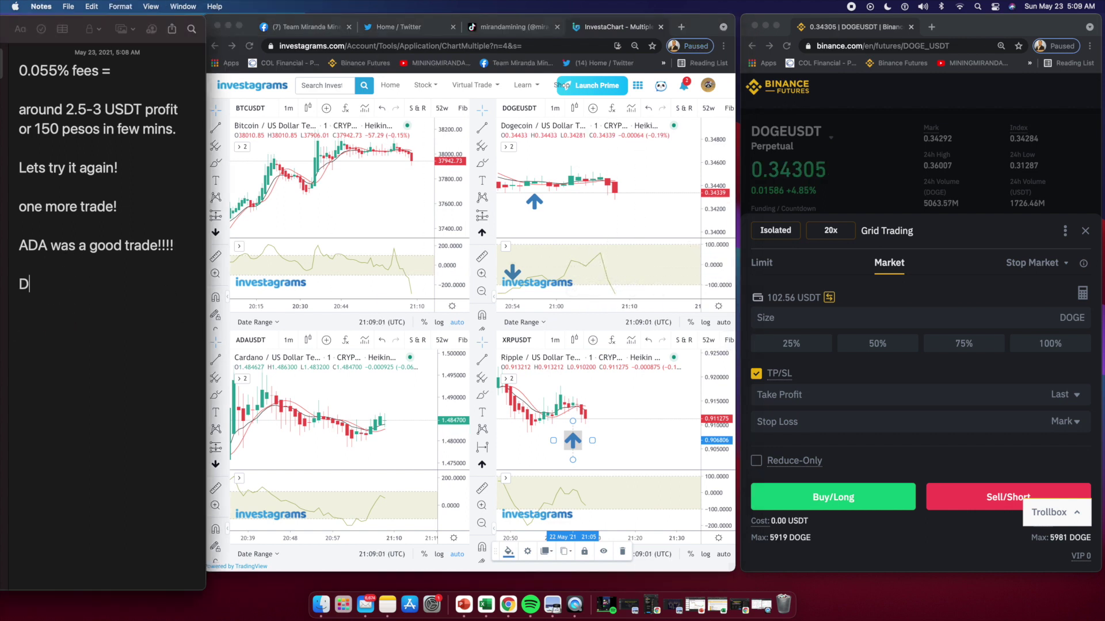
type("DOGE went down again!")
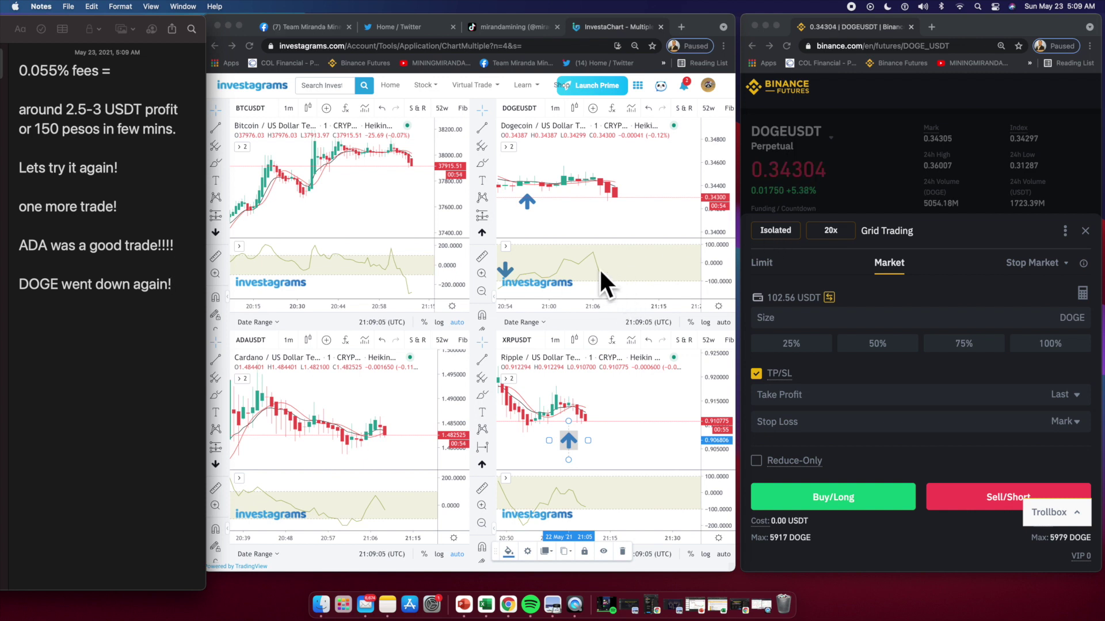
scroll(628, 291, "up", 2)
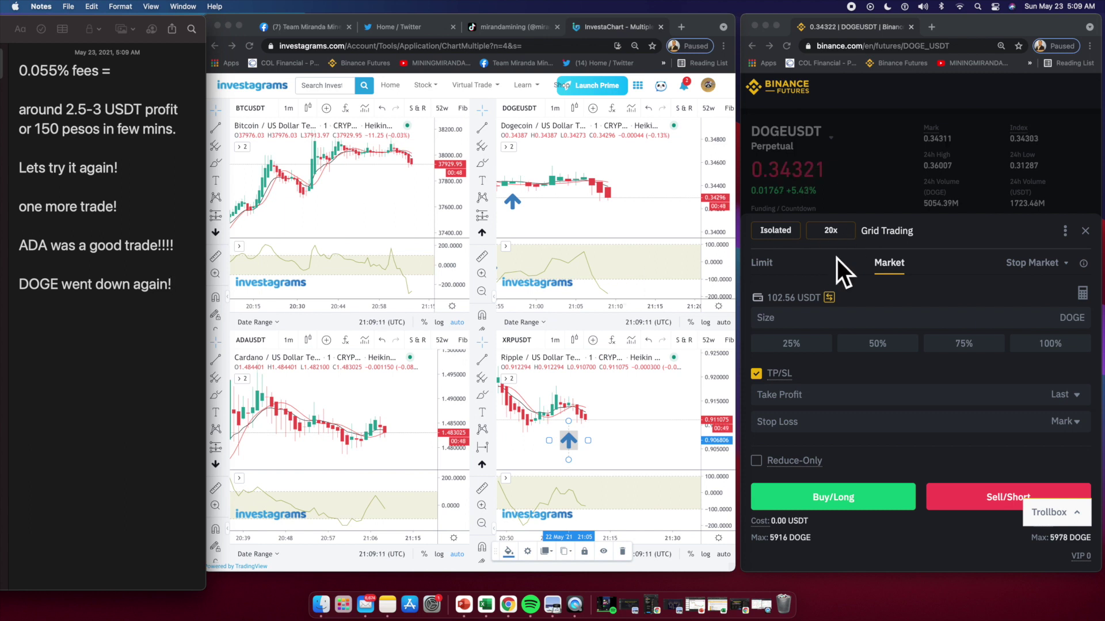
scroll(841, 271, "down", 1)
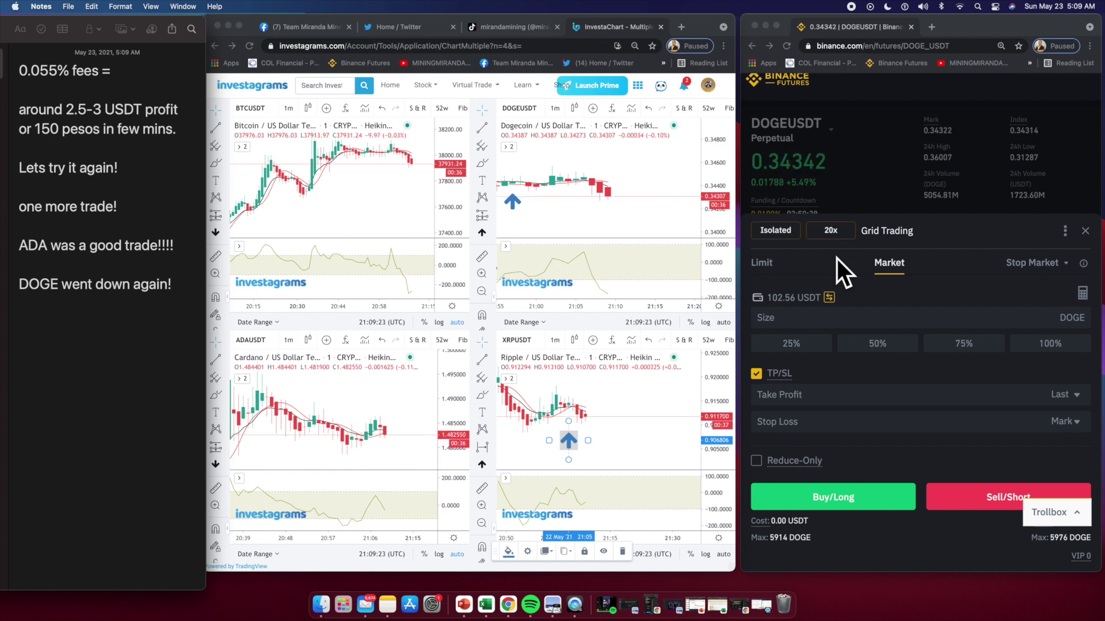
- Insert 'sorry, i dont use my calculator, doing mental math in my head na.. :)' after the profit estimate
left_click(19, 188)
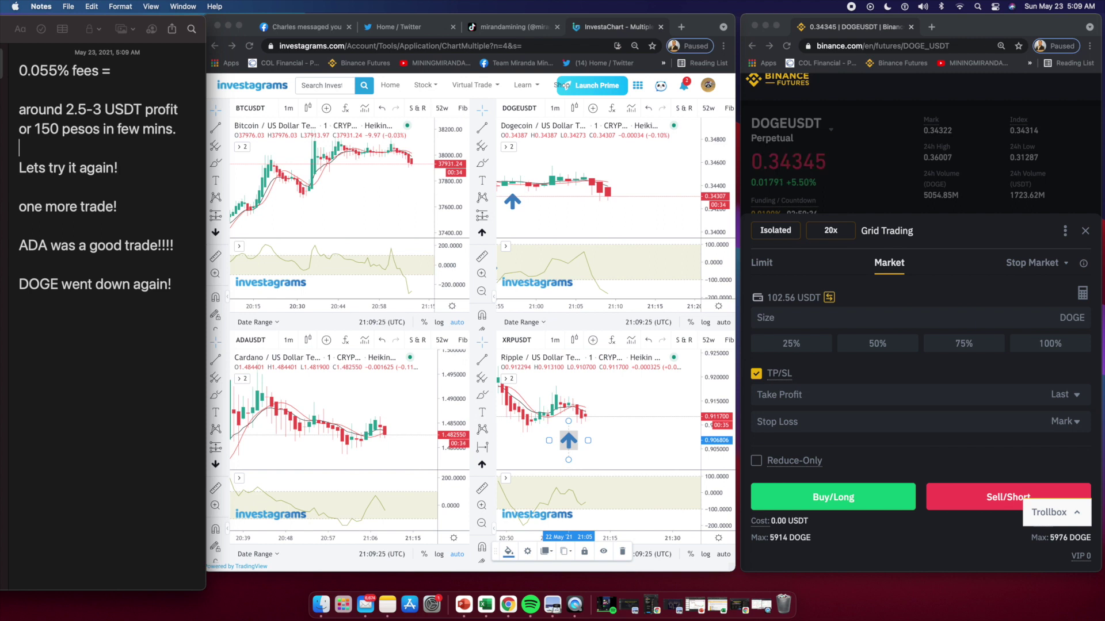
key("Return")
type("sorry, i dont use my calculator,")
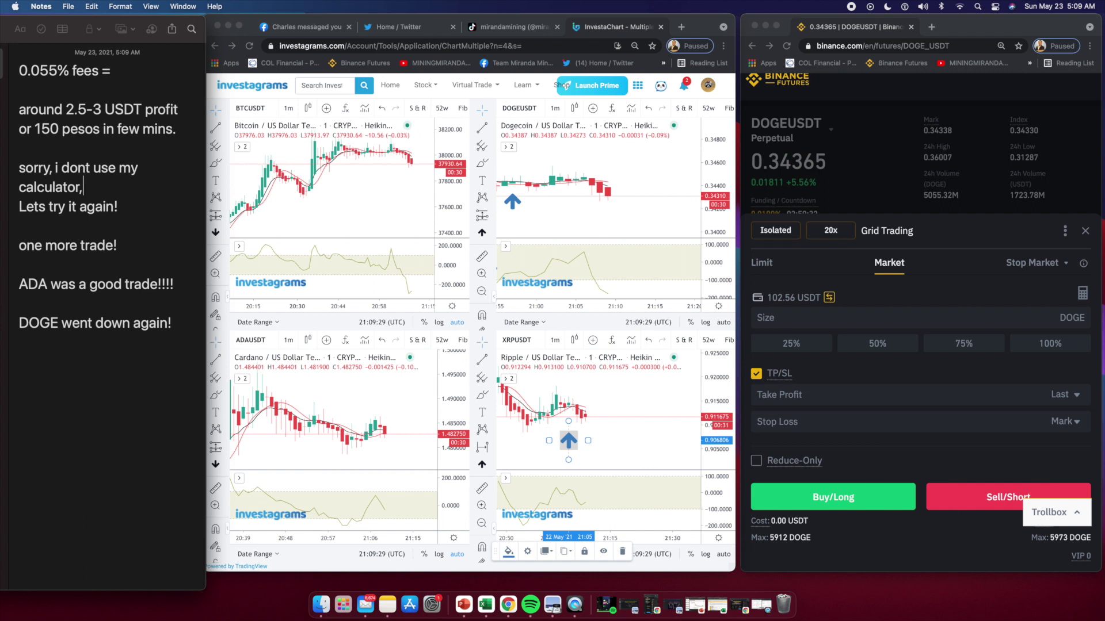
type(" doing mental math in my head na..")
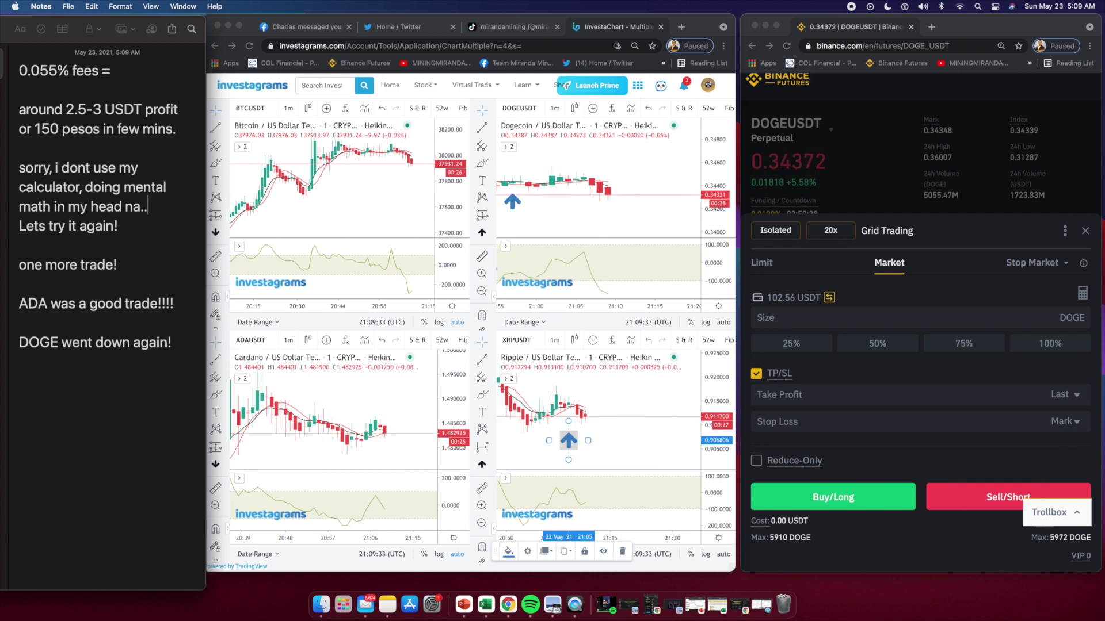
type(" :)")
key("Return")
key("Return")
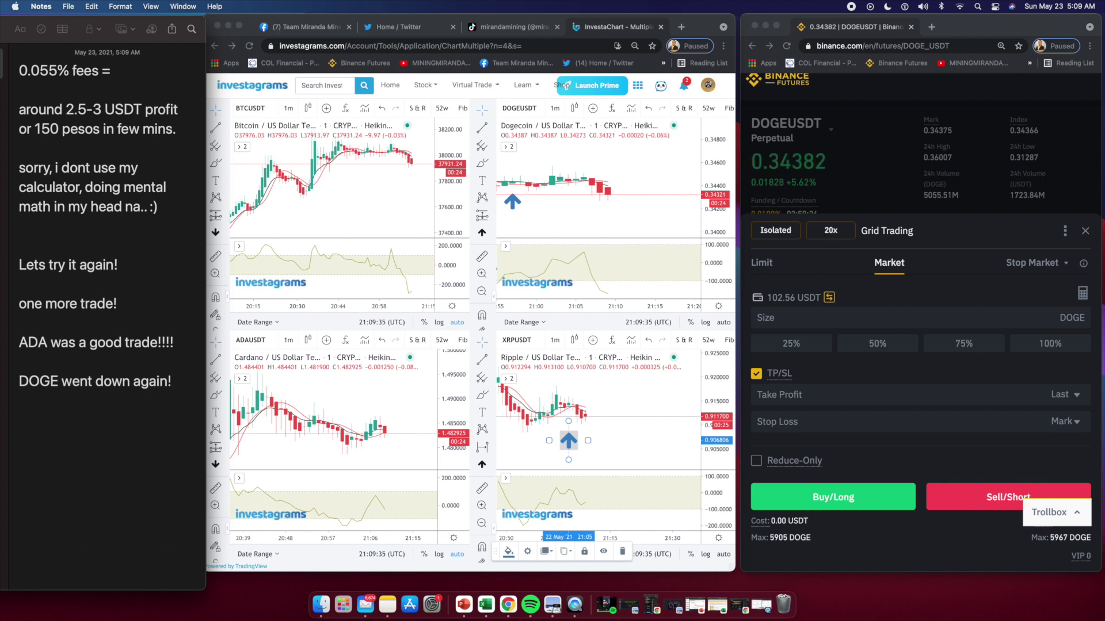
key("Down")
key("Down")
- Make the line read 'happy 5:09!!! am! :)' and nudge the XRP blue up arrow right
left_click(19, 420)
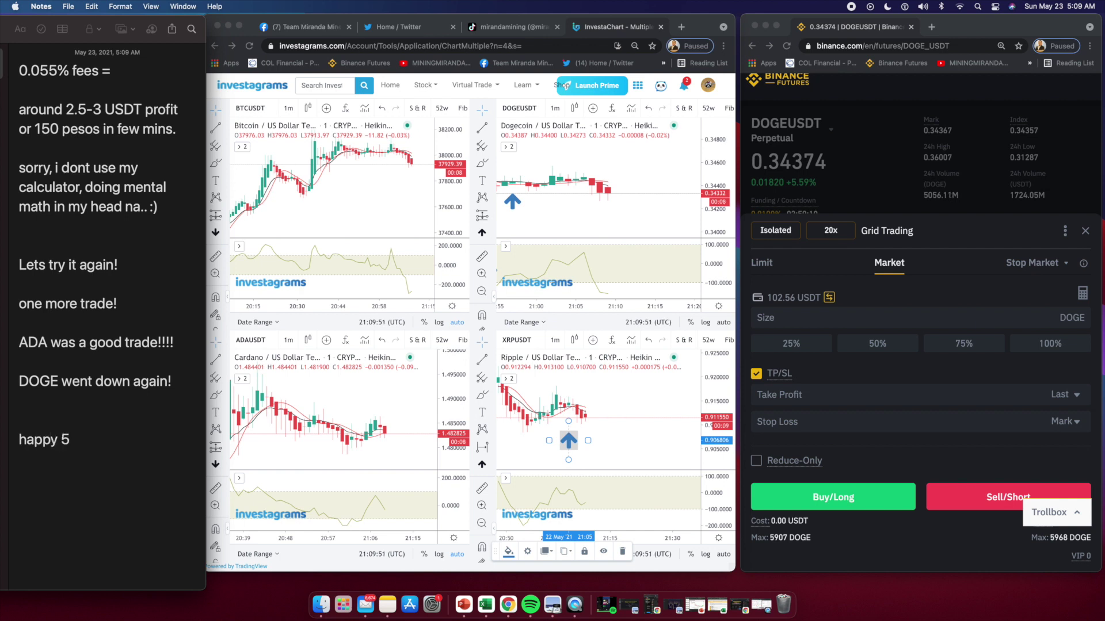
key("BackSpace")
type("5:")
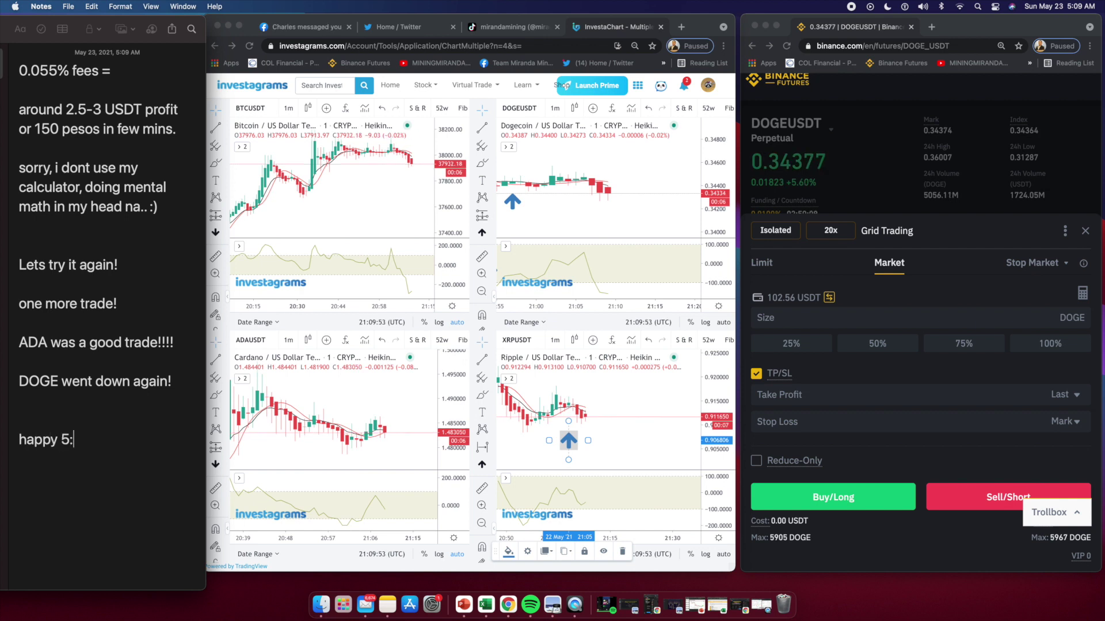
type("09!!! am! :)")
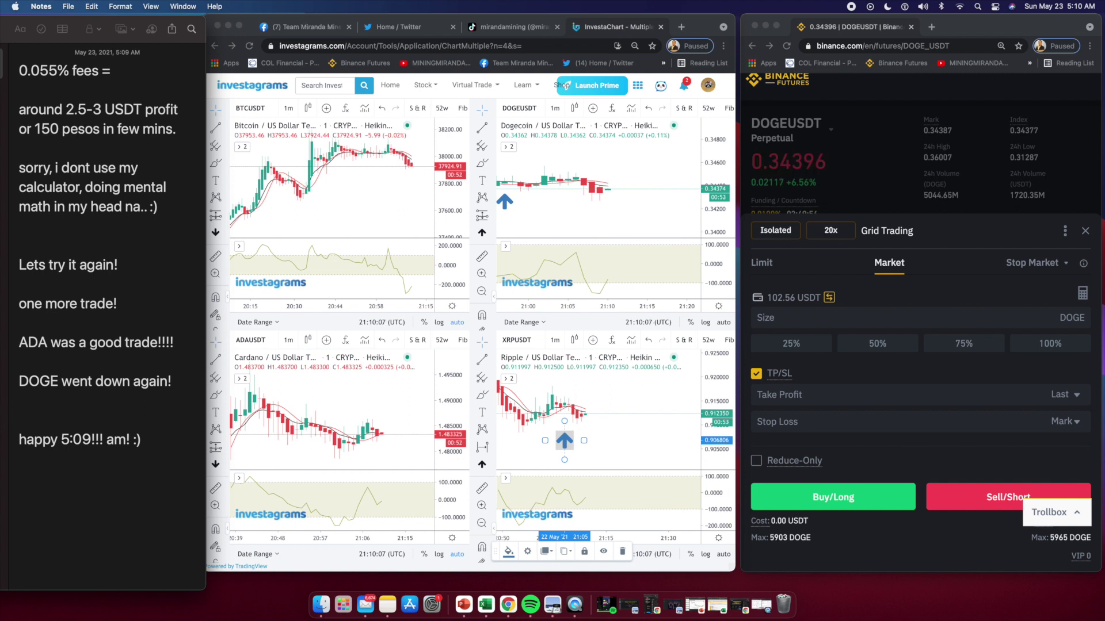
left_click_drag(564, 442, 590, 443)
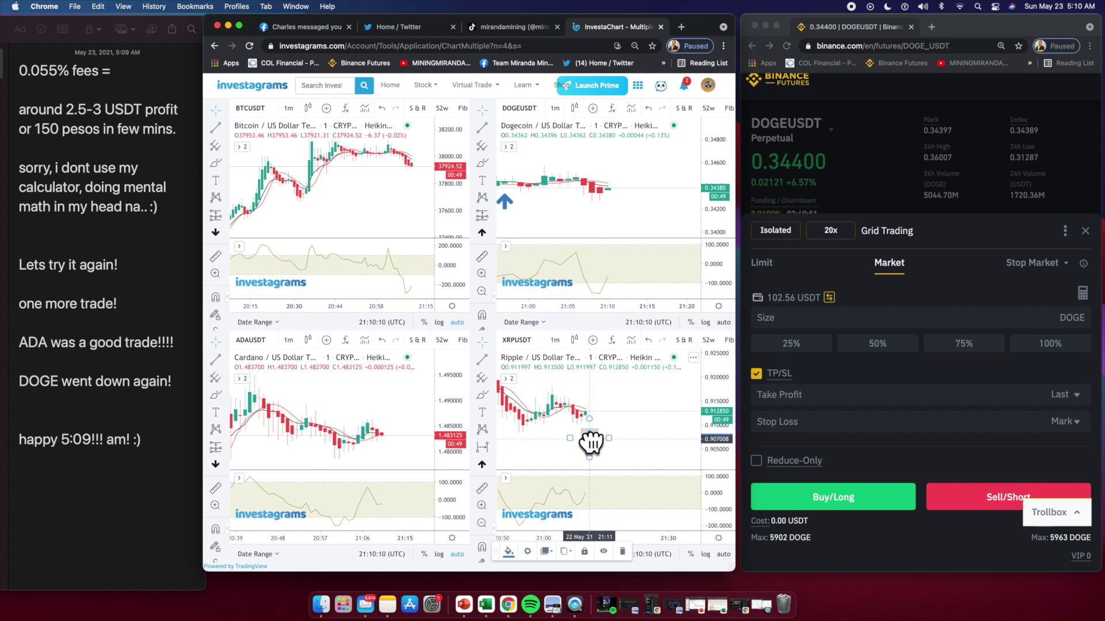
left_click(490, 462)
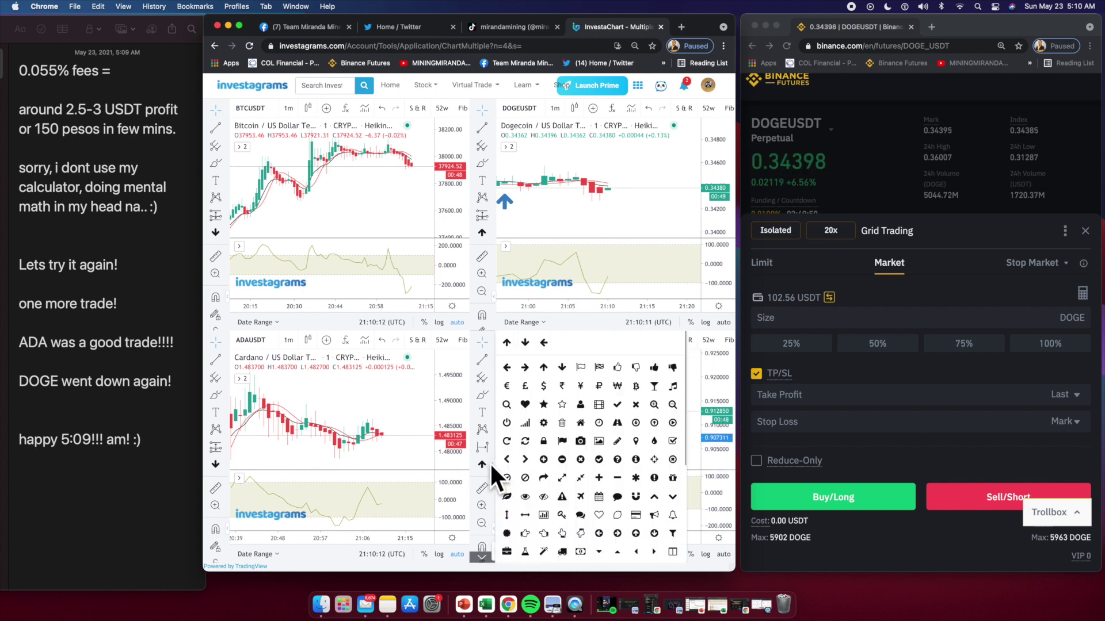
- Place a down-arrow icon in the XRP oscillator pane
left_click(527, 344)
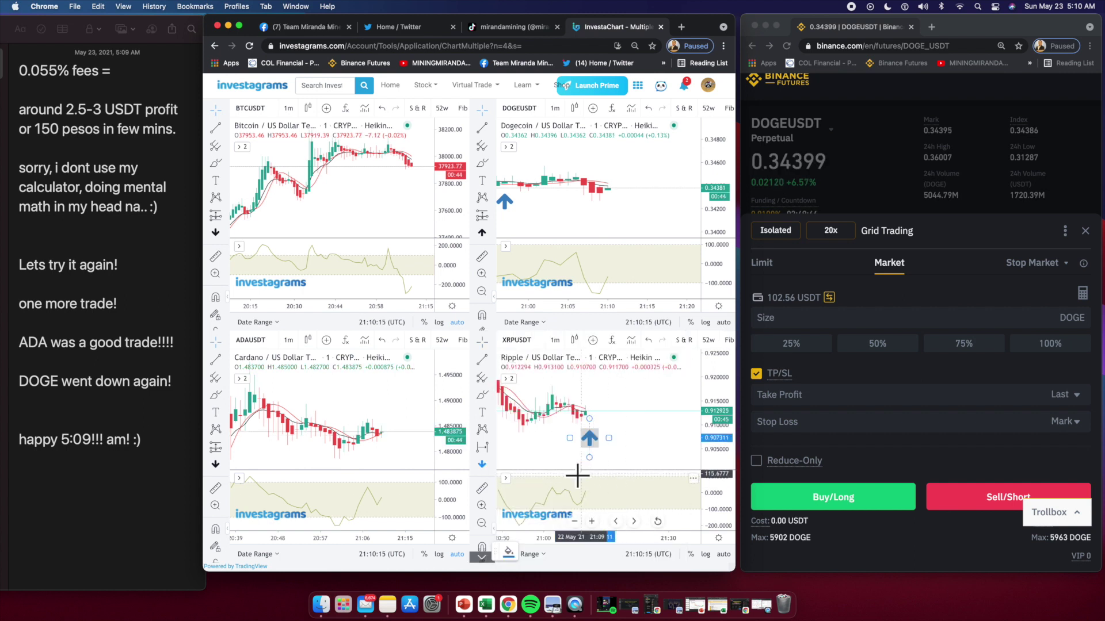
left_click(601, 490)
left_click_drag(601, 490, 582, 476)
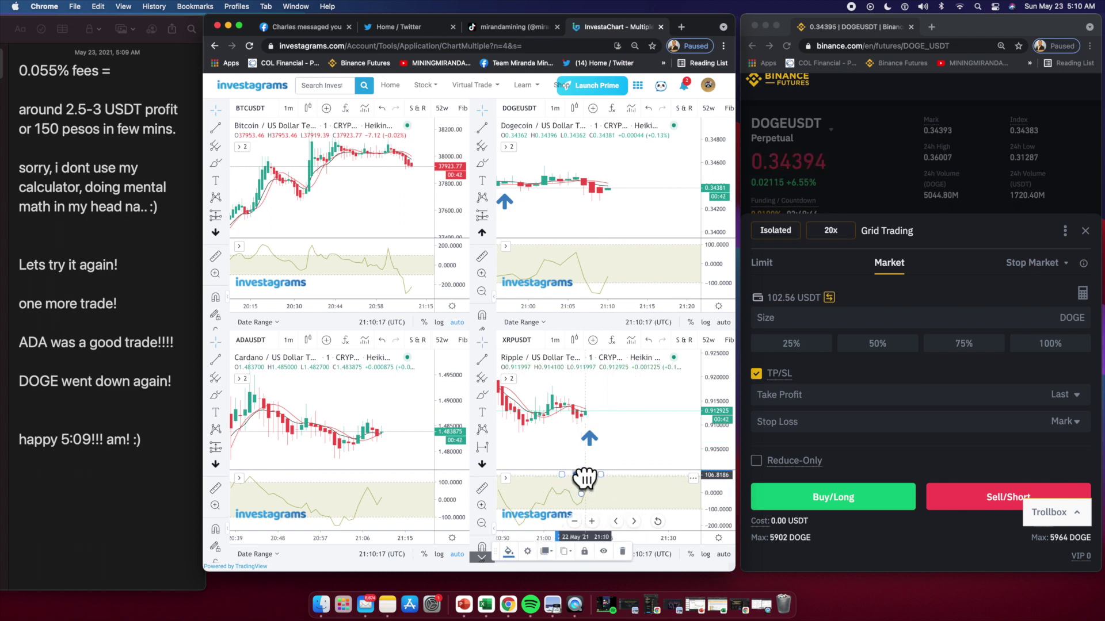
left_click(631, 494)
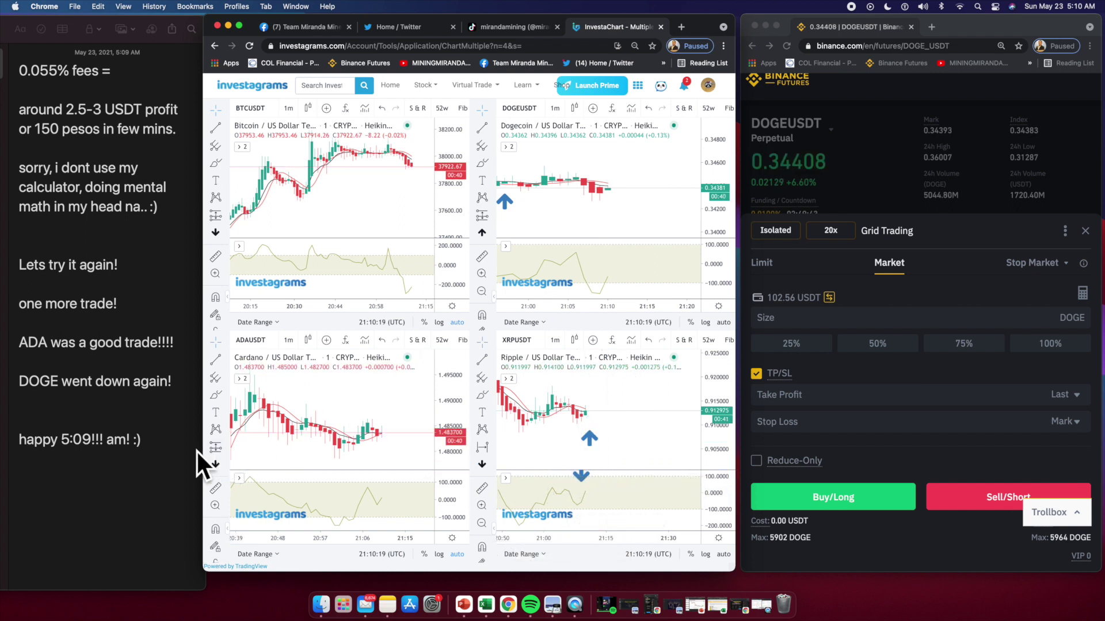
- Add 'pag ganyan, dont enter yet.. sa ripple. dapat galing sa ilalim..' and 'DOGE OK na, per wait for ema to alma crossover..'
left_click(165, 452)
key("Return")
type("pag ganyan, dont ent")
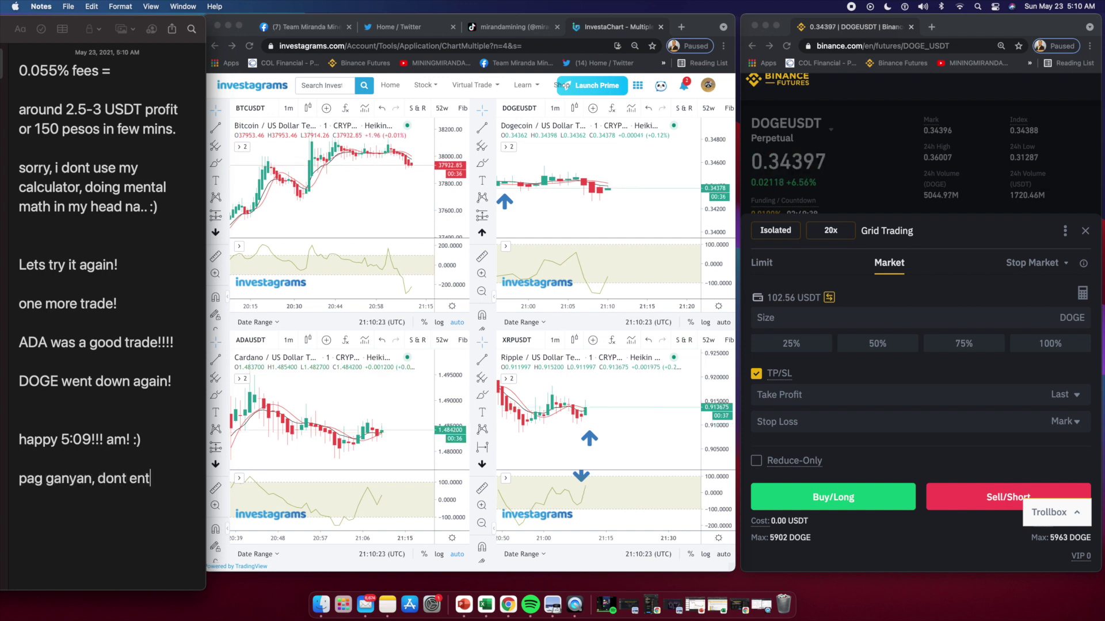
type("er yet..")
key("Return")
key("Return")
key("Return")
key("Return")
key("Return")
key("Return")
key("Return")
key("Return")
key("Return")
key("Return")
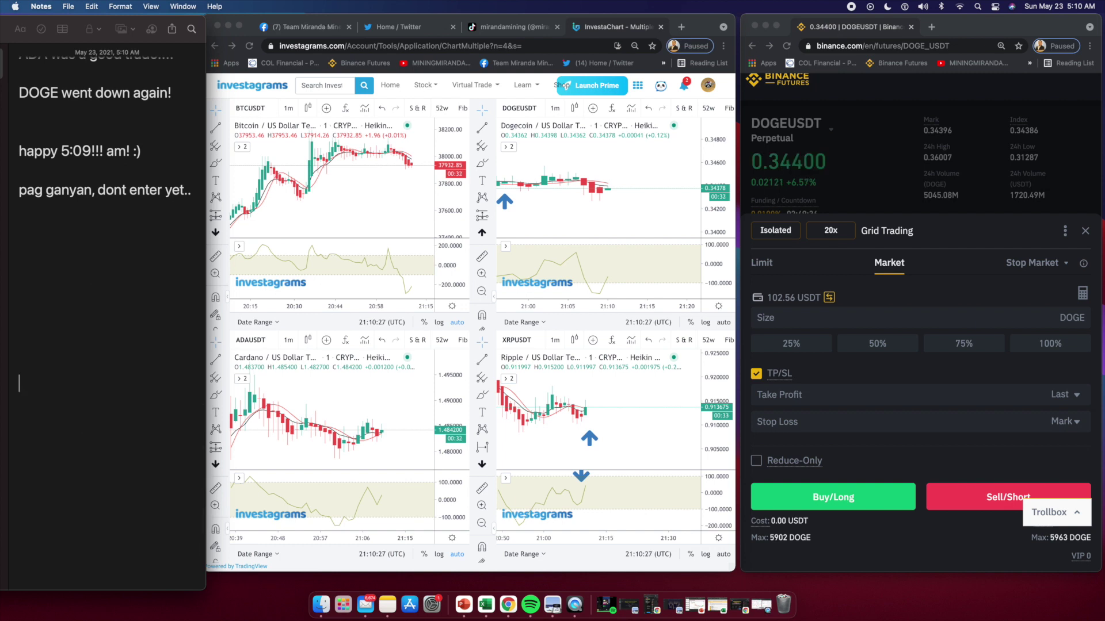
key("BackSpace")
key("BackSpace")
key("BackSpace")
key("BackSpace")
key("BackSpace")
key("BackSpace")
key("BackSpace")
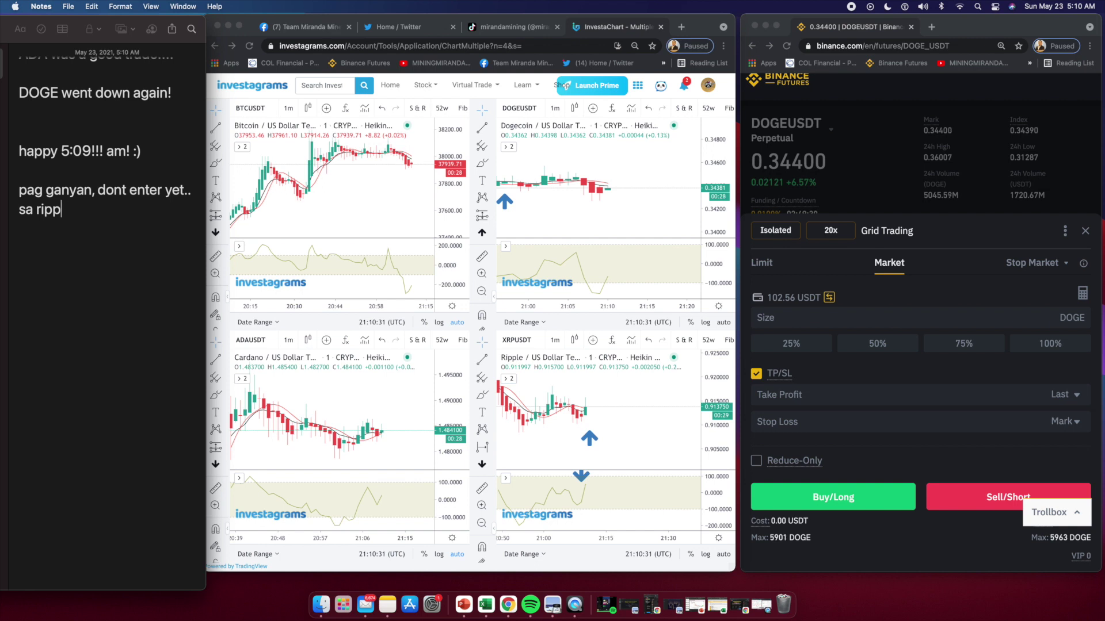
type("sa ripple. dapat galing sa ilalim..")
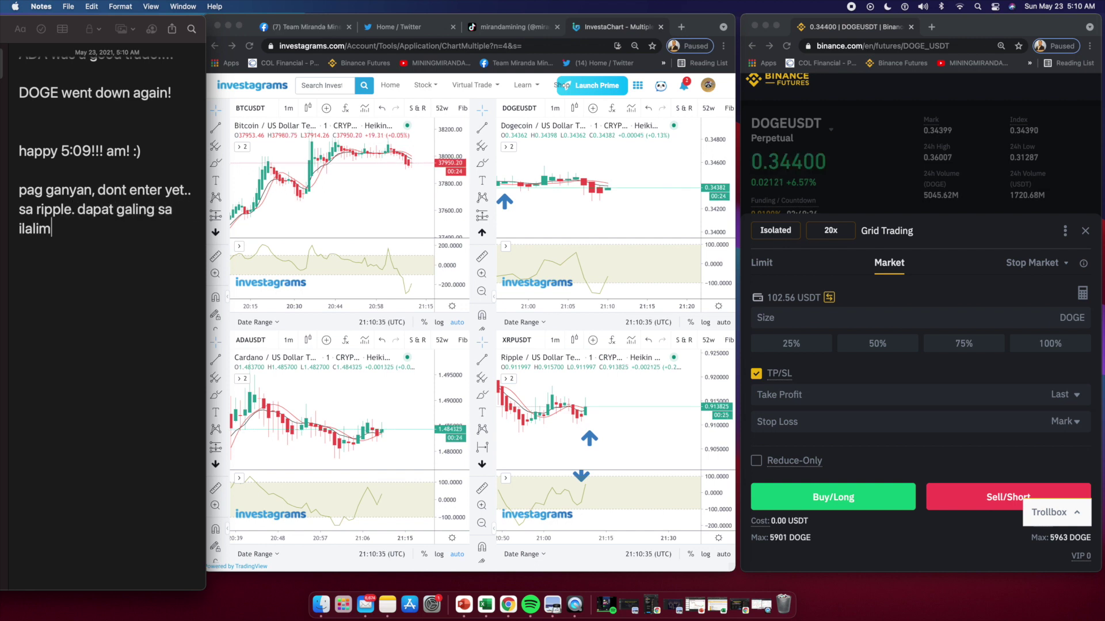
key("Return")
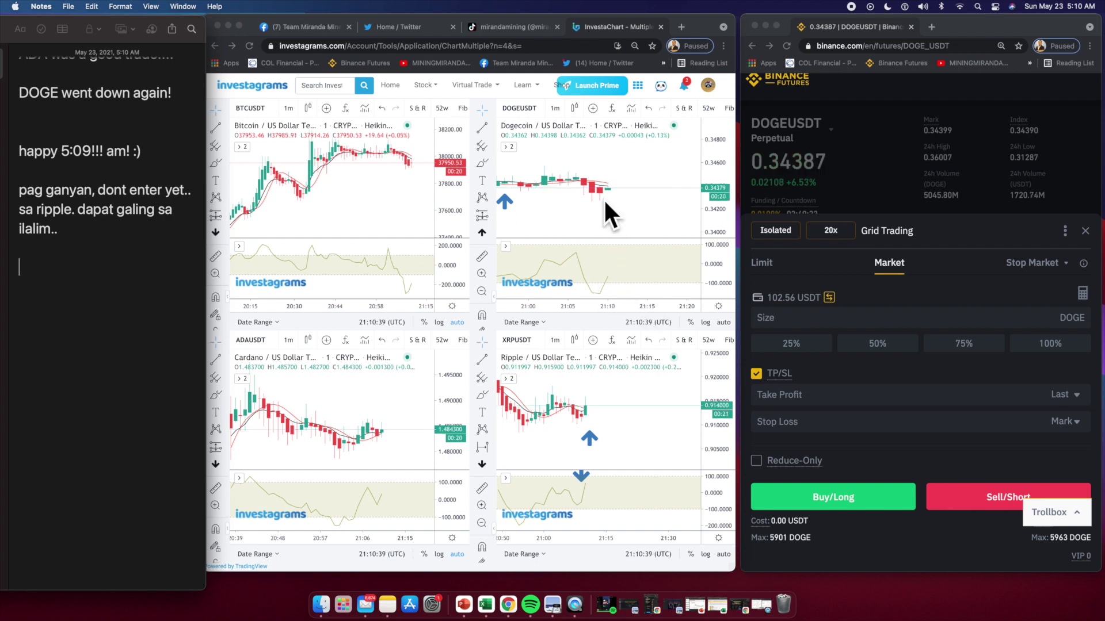
type("DOGE")
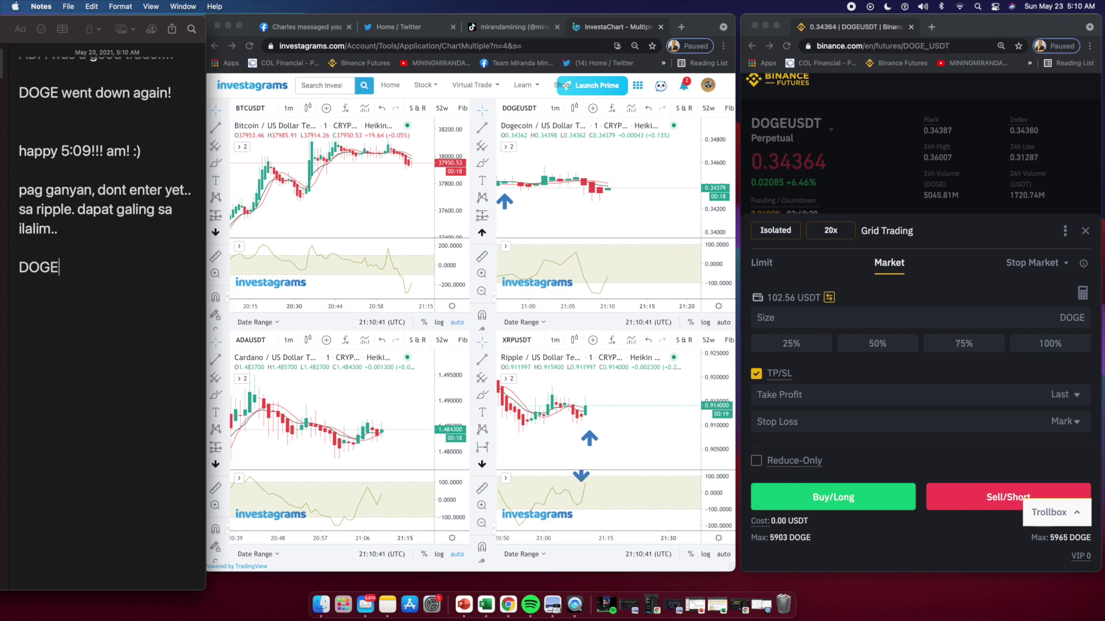
type(" OK na, per")
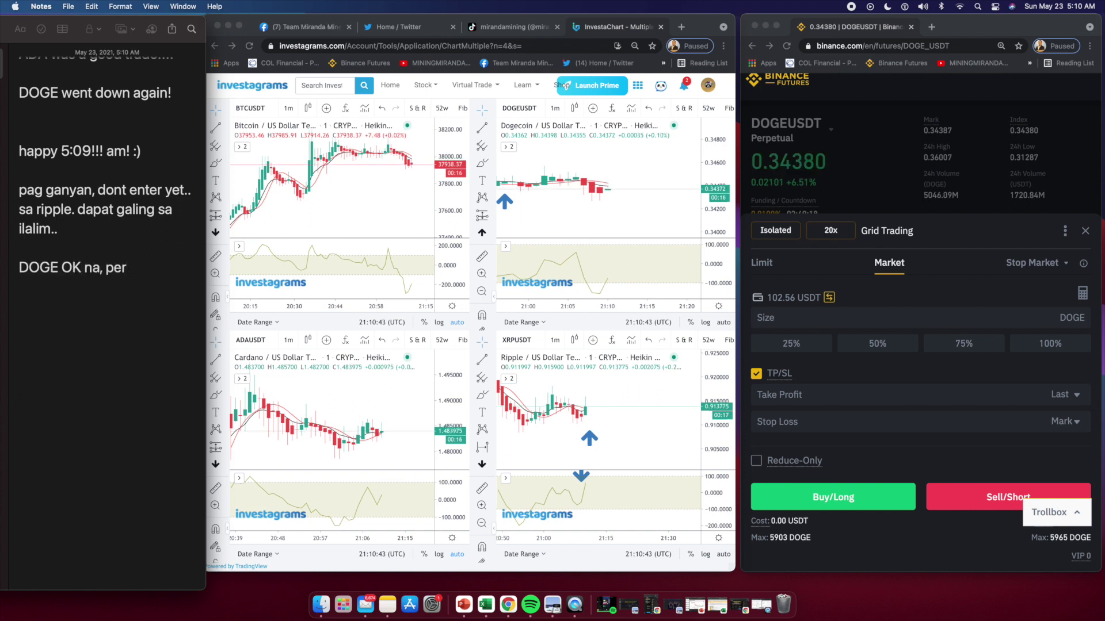
type(" wait for")
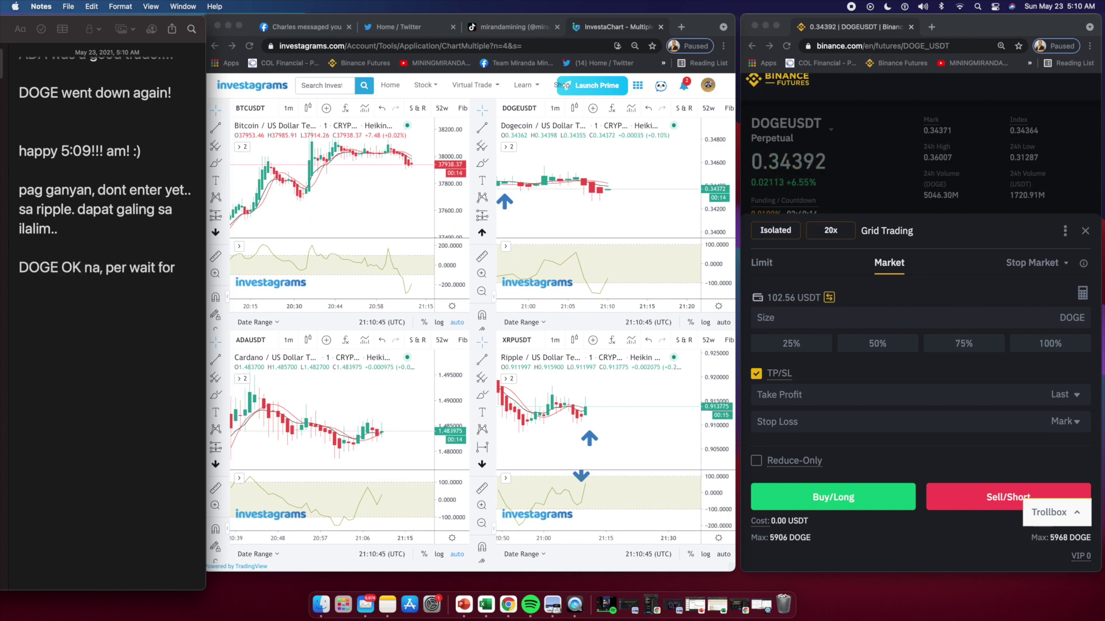
type(" ema to al")
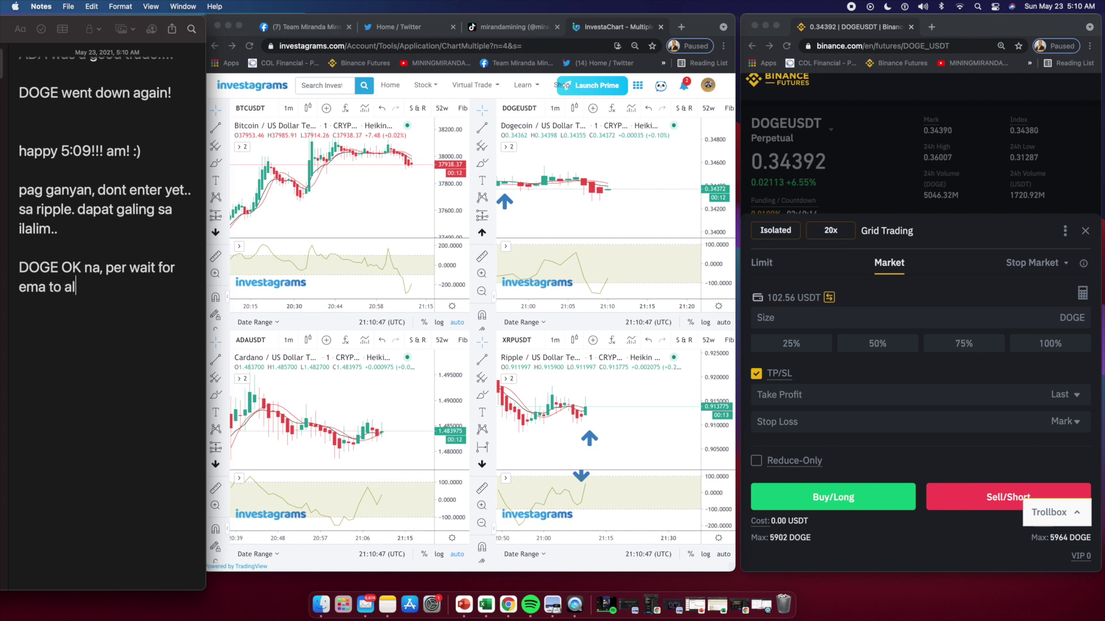
type("ma crossover..")
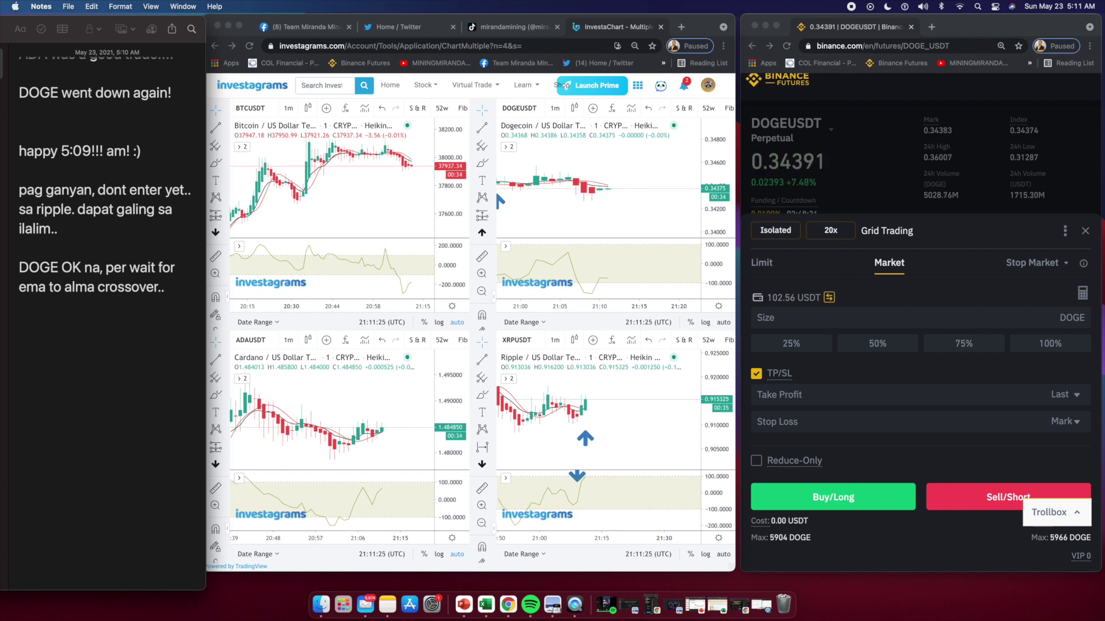
- Write that you're not talking because your baby is asleep here in your room
type("if you are ask")
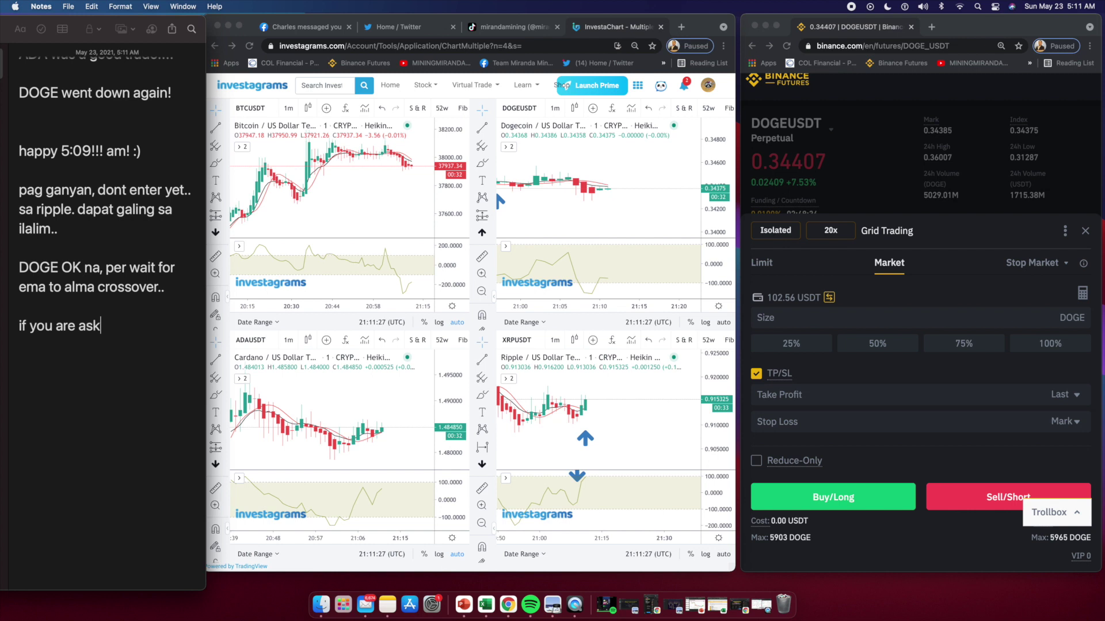
type("ing, why am i ")
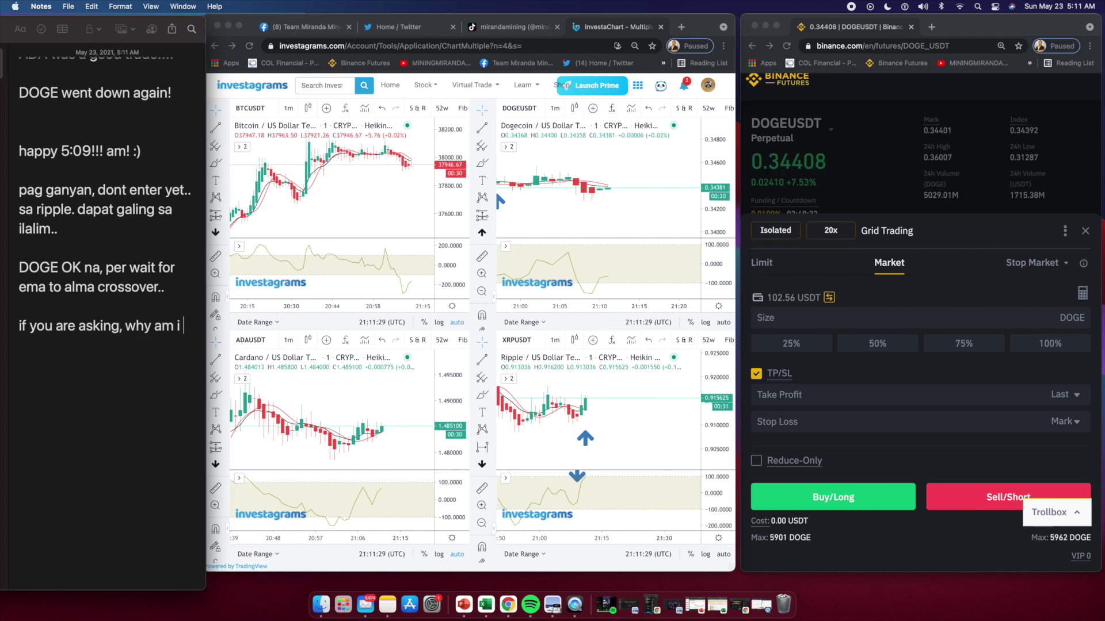
type("not")
key("Return")
type("talking.. kasi tulog")
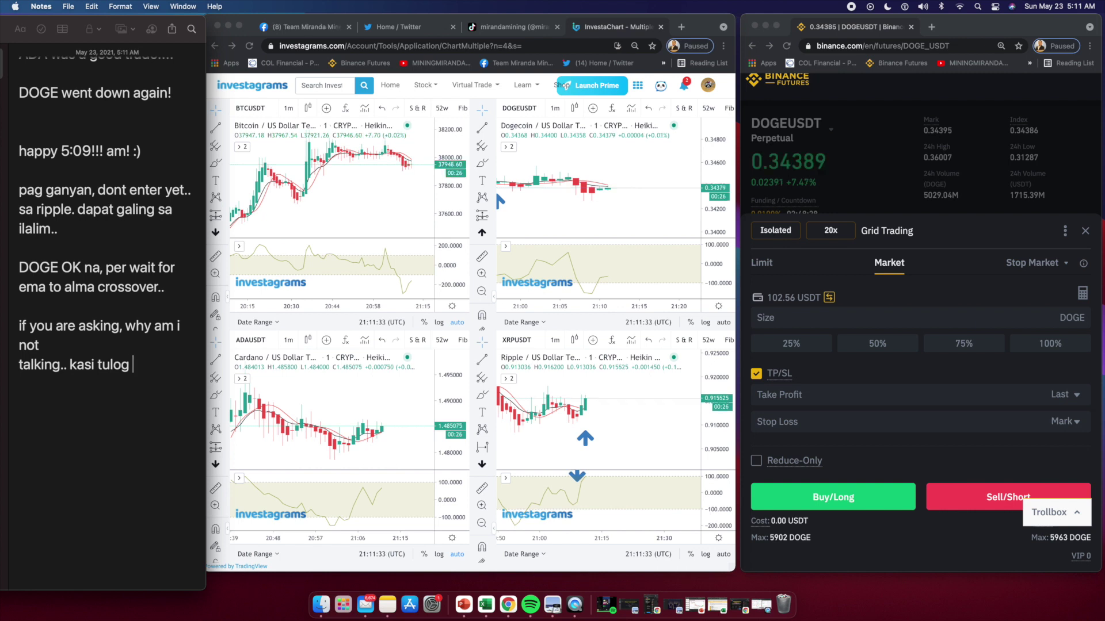
key("BackSpace")
key("BackSpace")
type("og na yung baby ko, she slept here with me in my room ;)")
- Add 'she didnt want to sleep sa bed nya sa kabila..' and a closing 'daddy's girl' line
key("Return")
key("Return")
key("Return")
key("Return")
key("BackSpace")
key("BackSpace")
type("she didnt want to sleep sa bed nya sa")
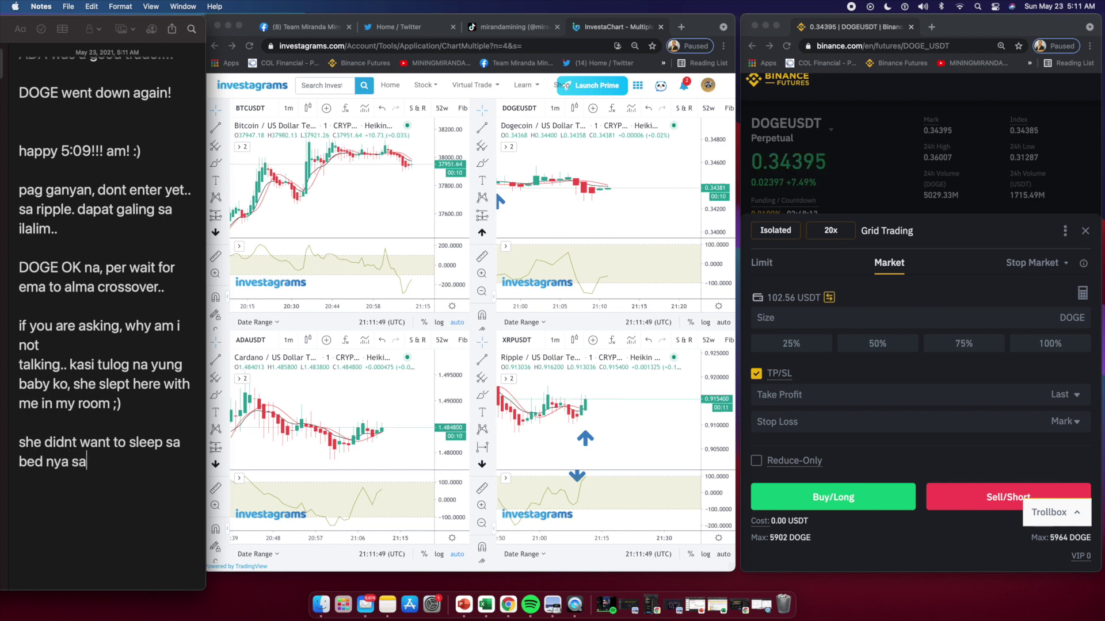
type(" kabila..")
key("Return")
key("Return")
key("Return")
key("Return")
key("Return")
key("Return")
key("Return")
key("Return")
key("Return")
key("Return")
key("Return")
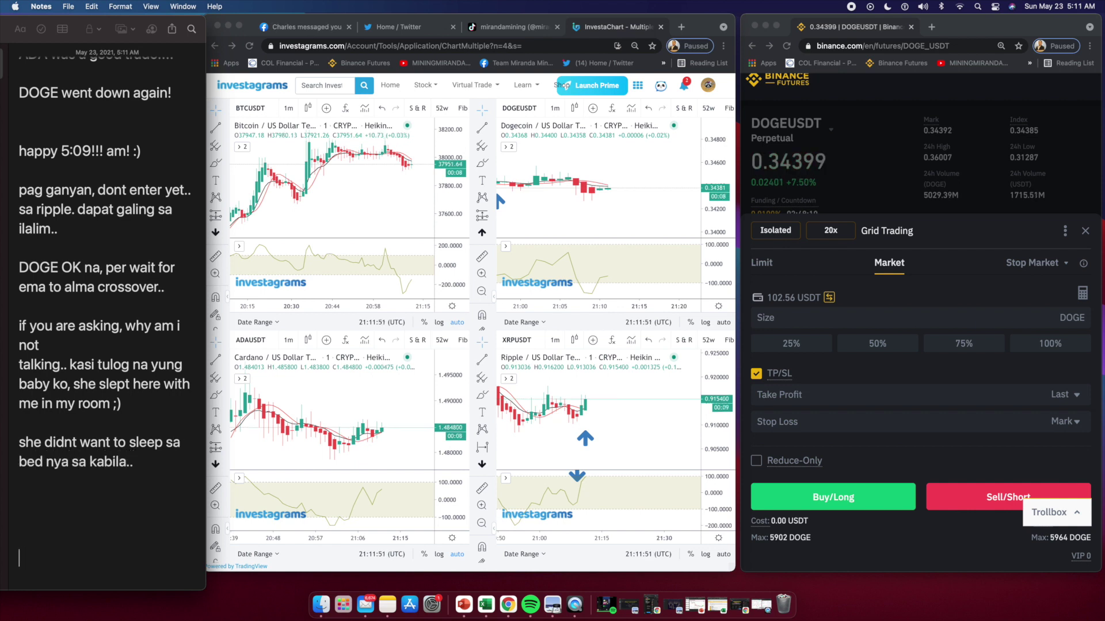
scroll(103, 287, "down", 5)
key("BackSpace")
key("BackSpace")
key("BackSpace")
key("BackSpace")
key("BackSpace")
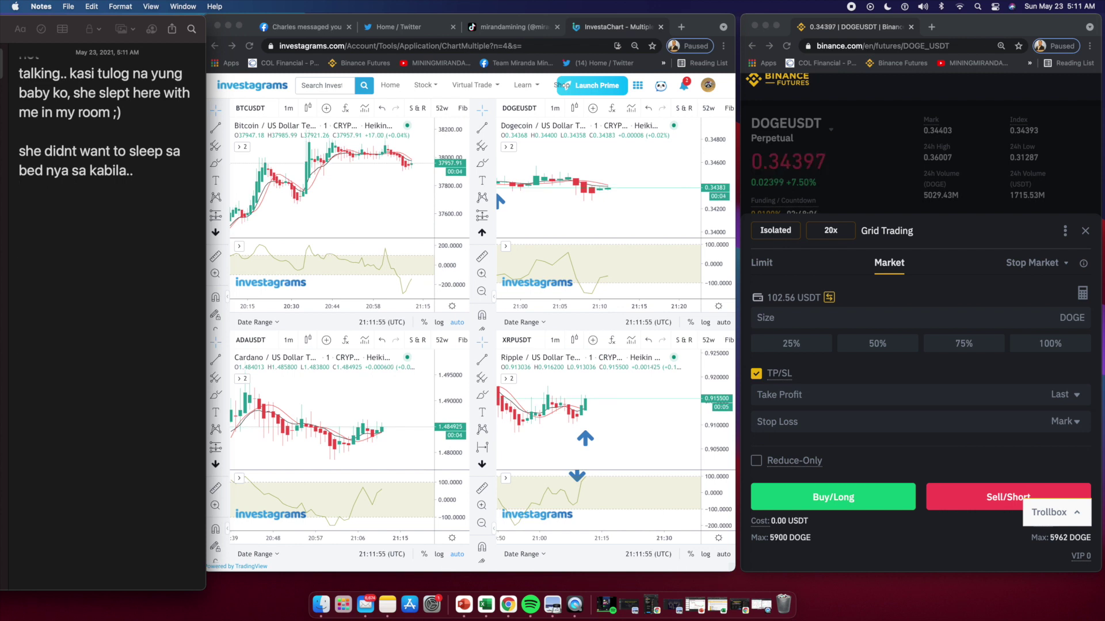
key("Return")
key("Return")
type("daddy's gi")
type("fr")
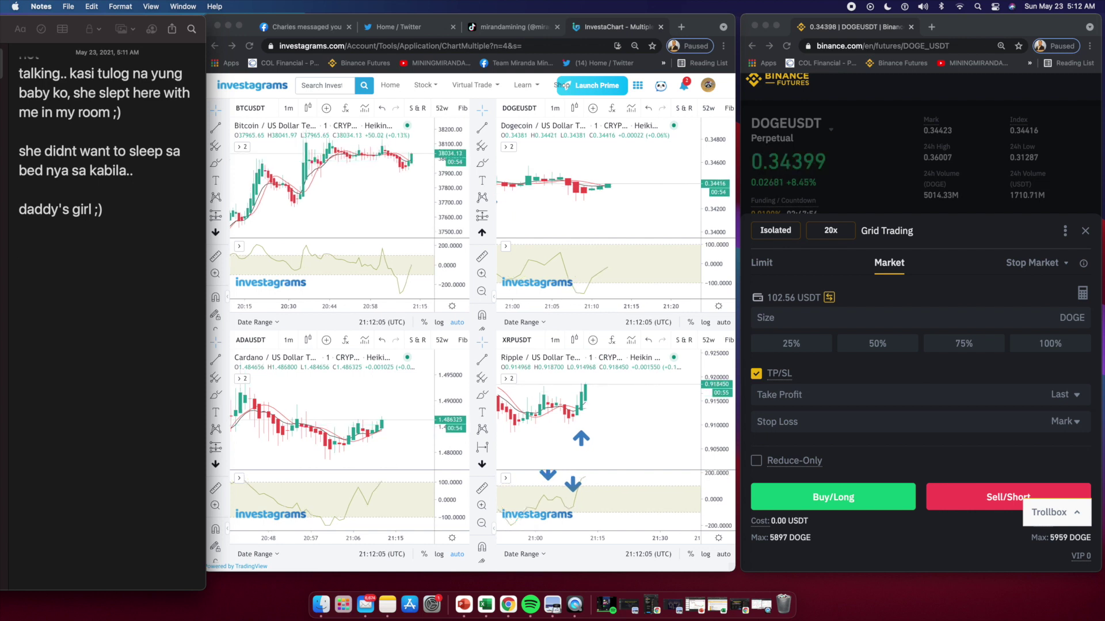
- Set the Binance DOGEUSDT order size to 50% of balance
left_click(865, 371)
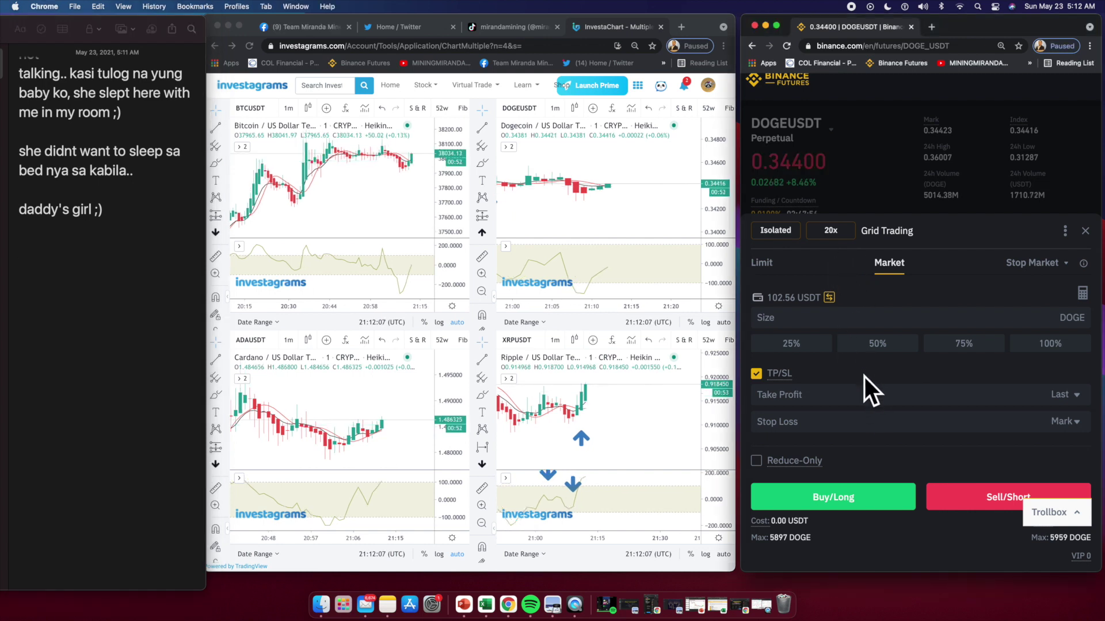
scroll(866, 377, "down", 1)
left_click(879, 344)
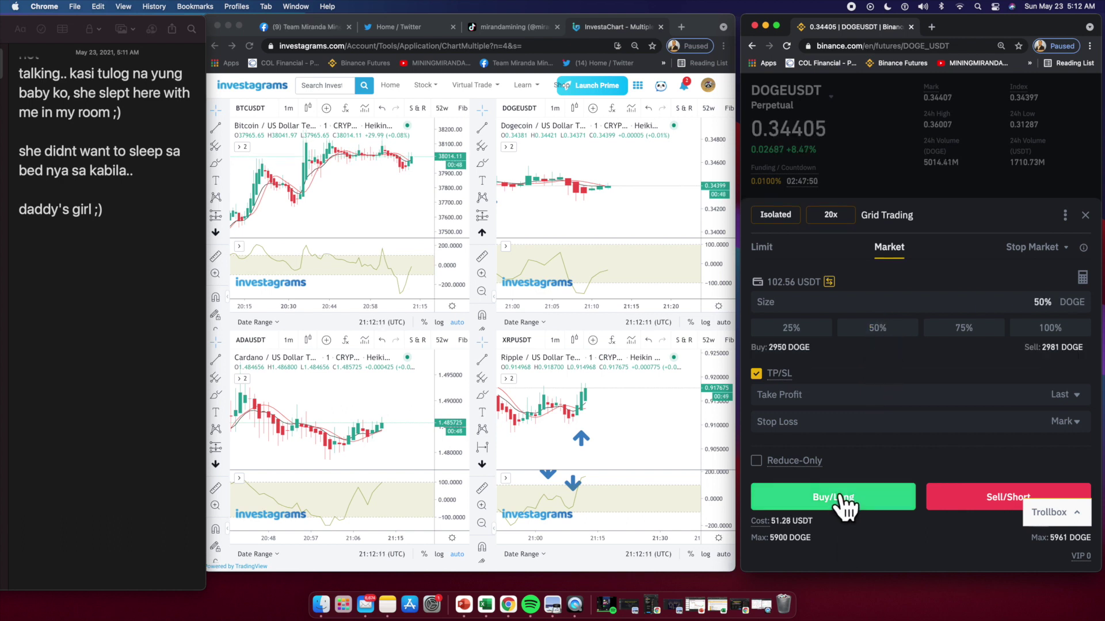
scroll(600, 205, "up", 2)
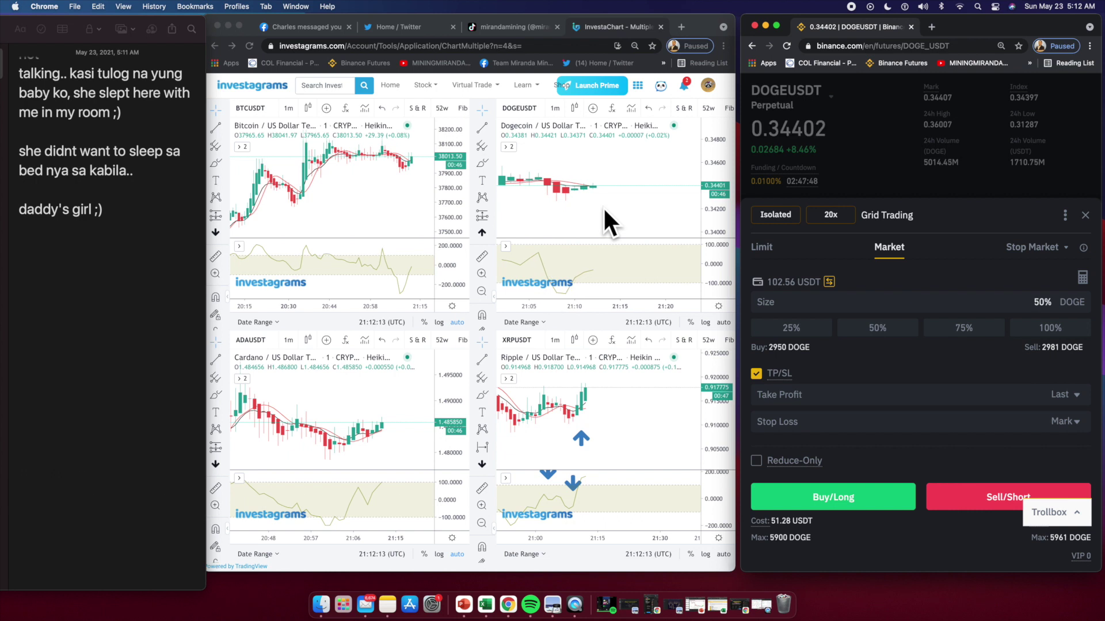
- Pan and zoom the Investagrams DOGEUSDT chart onto its latest candles
left_click(581, 207)
left_click_drag(582, 207, 497, 269)
left_click(482, 273)
left_click_drag(542, 174, 613, 218)
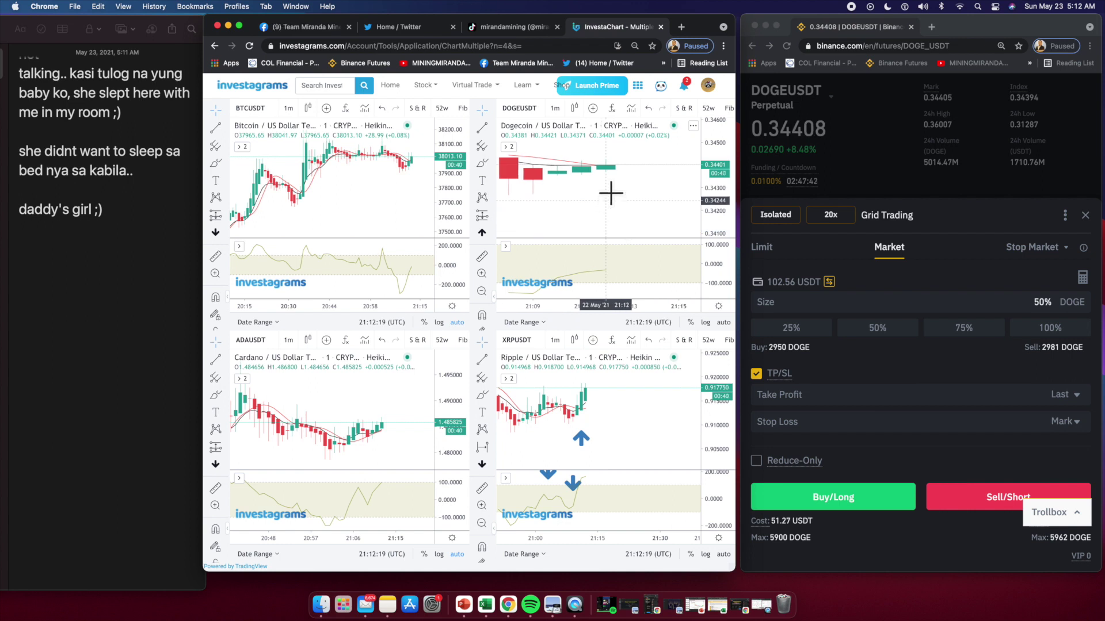
- Switch the DOGEUSDT chart to Line and back to Heikin Ashi, then bring Binance forward
left_click(574, 107)
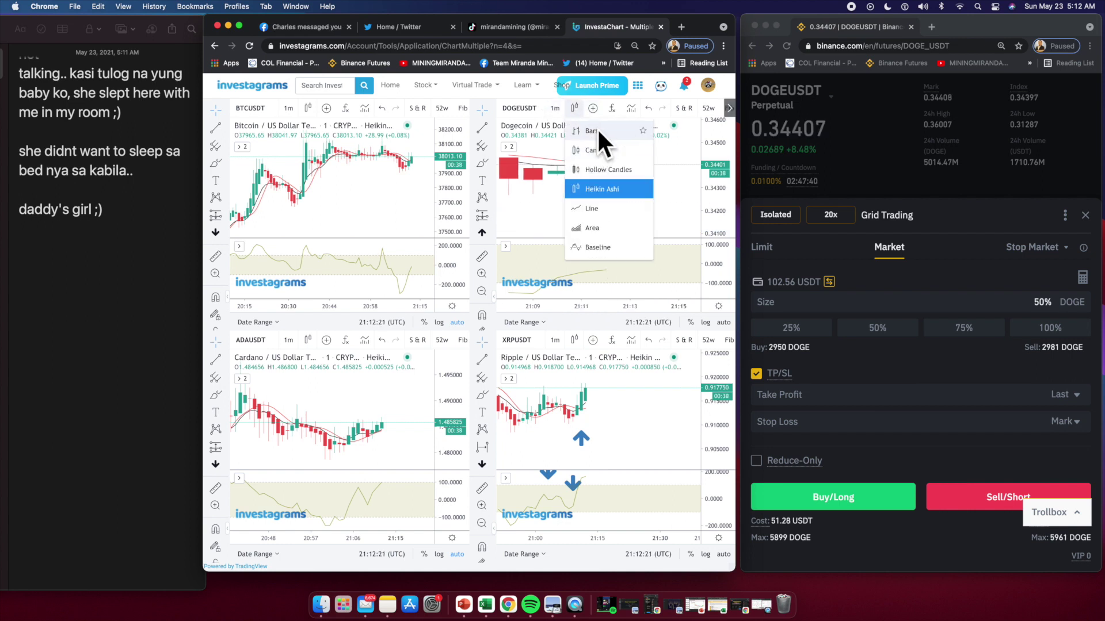
left_click(592, 208)
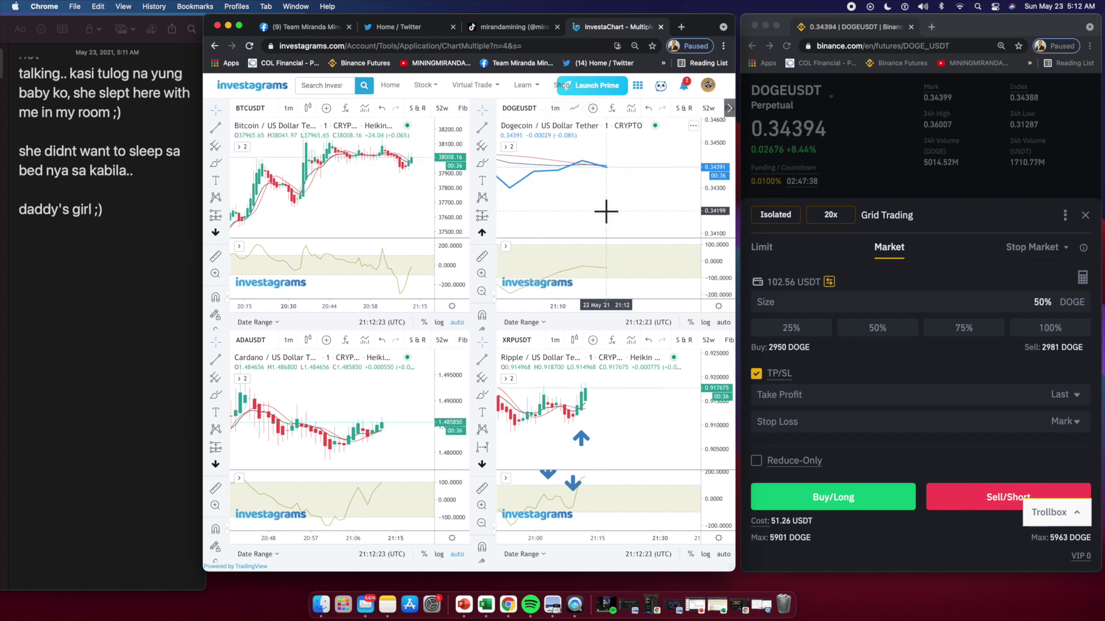
left_click(574, 108)
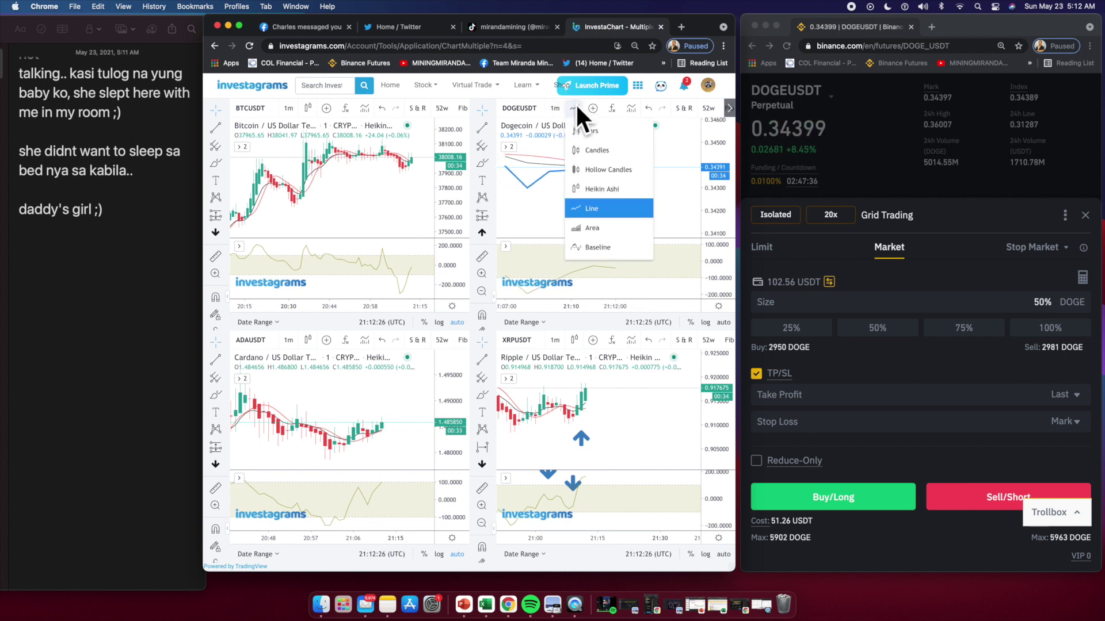
left_click(599, 188)
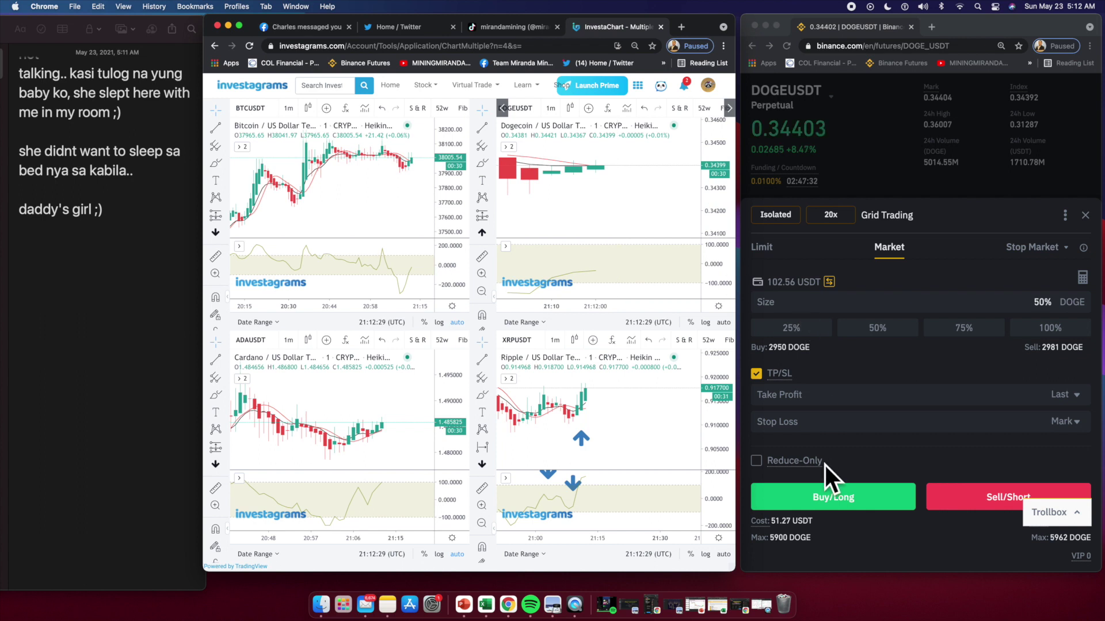
left_click(876, 467)
- Open a 2,950 DOGE market long on DOGEUSDT with a 0.335 stop loss, then view the Investagrams charts
left_click(859, 505)
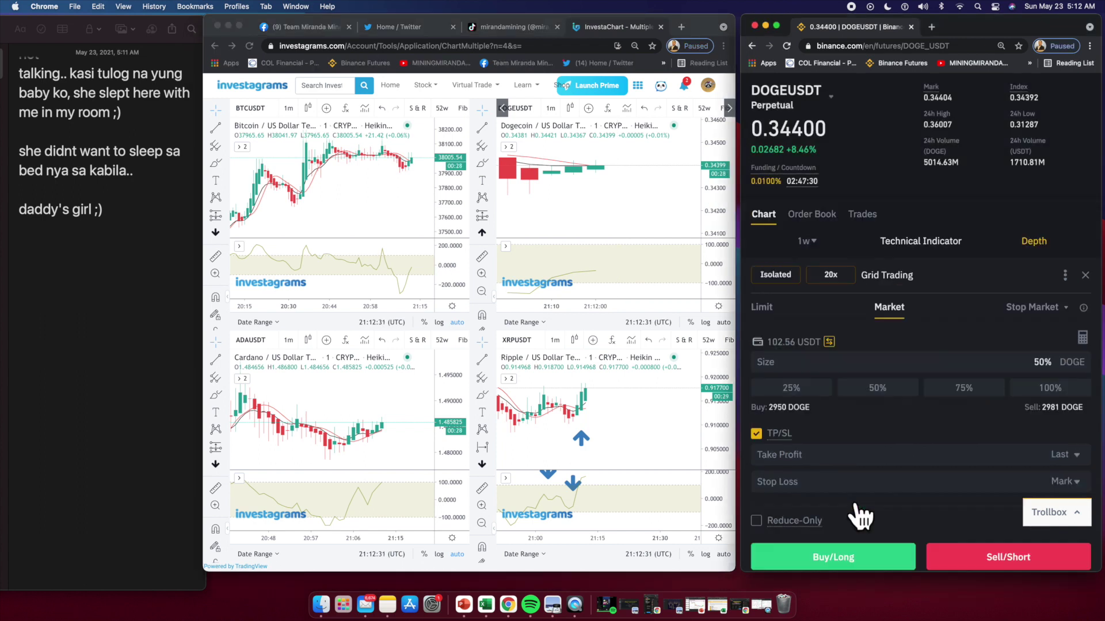
scroll(885, 502, "down", 5)
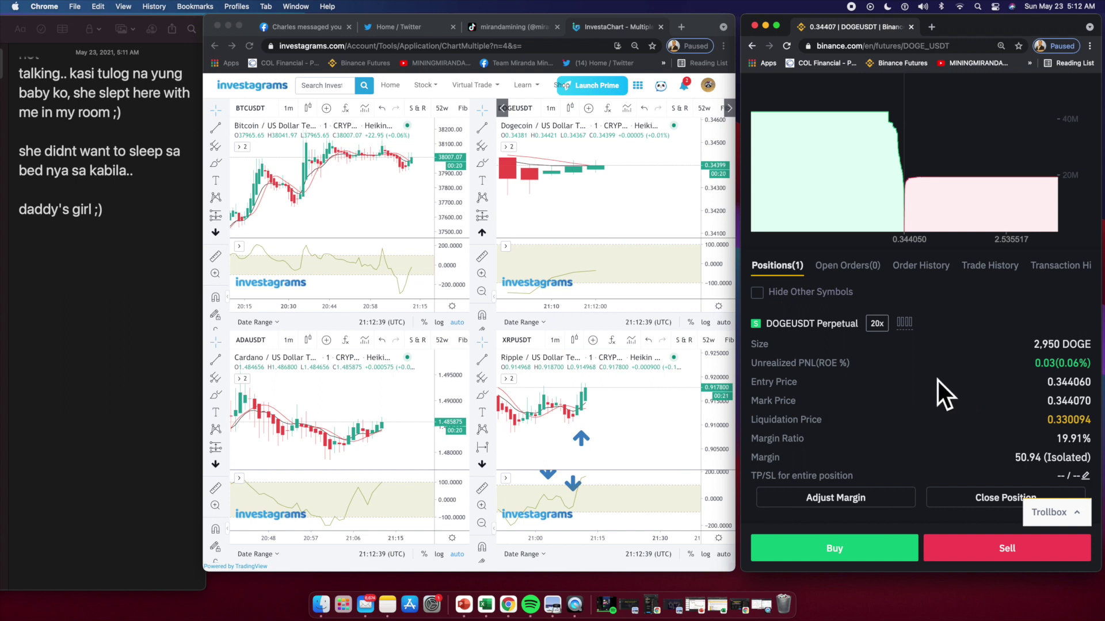
left_click(1085, 476)
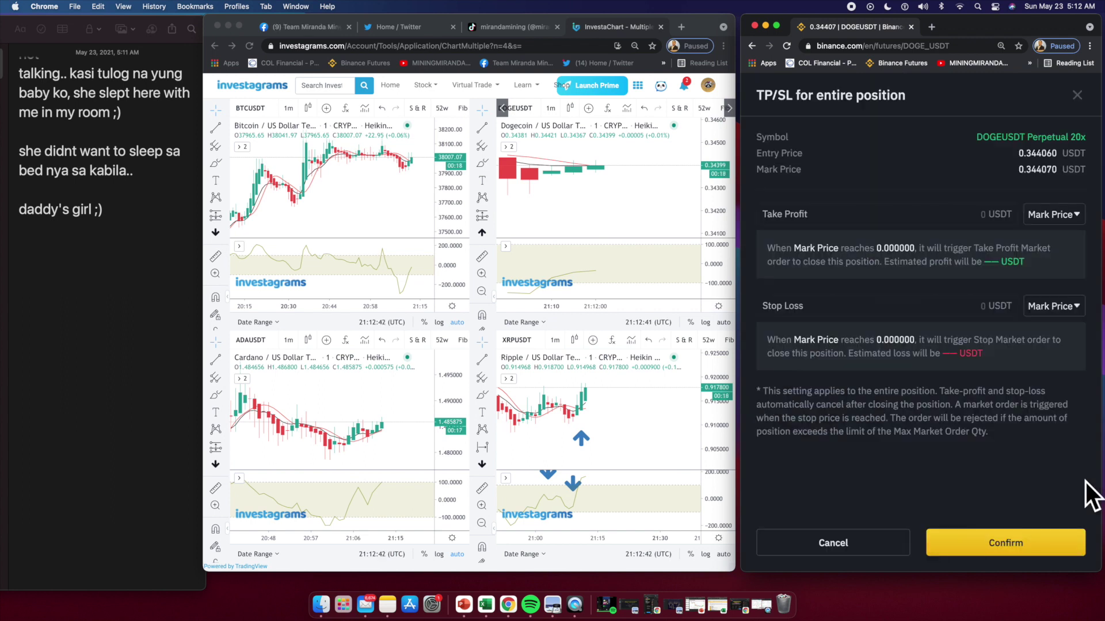
left_click(956, 312)
type("0.336")
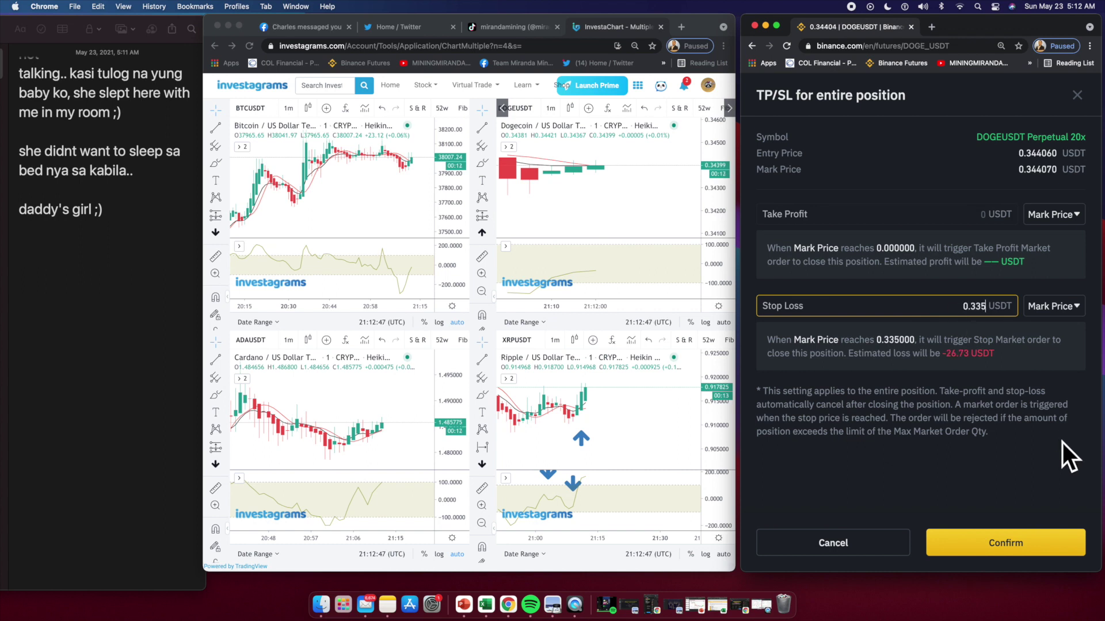
left_click(992, 544)
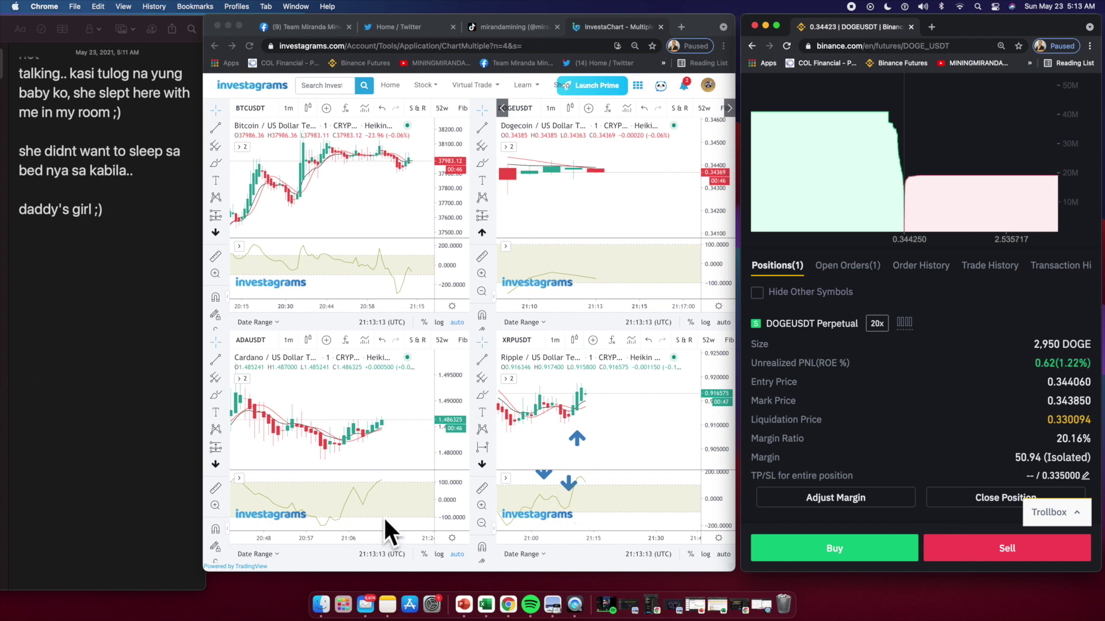
left_click(339, 517)
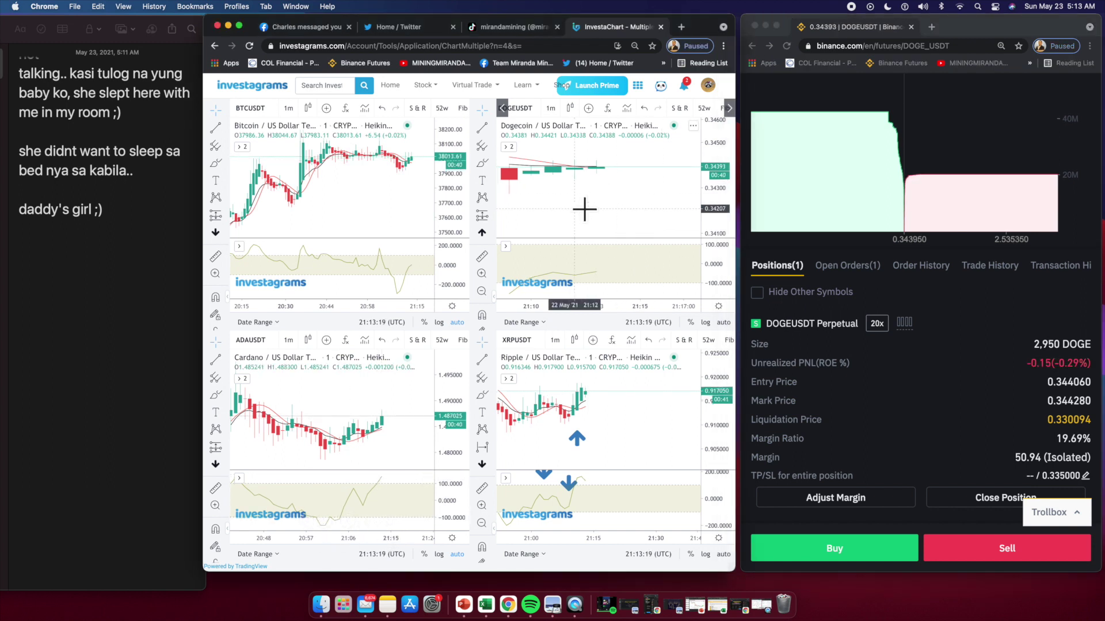
scroll(584, 209, "down", 2)
- Add note lines on re-entering DOGE, the fluctuating PnL ROE, the stop loss and 'we will take profit'
left_click(123, 217)
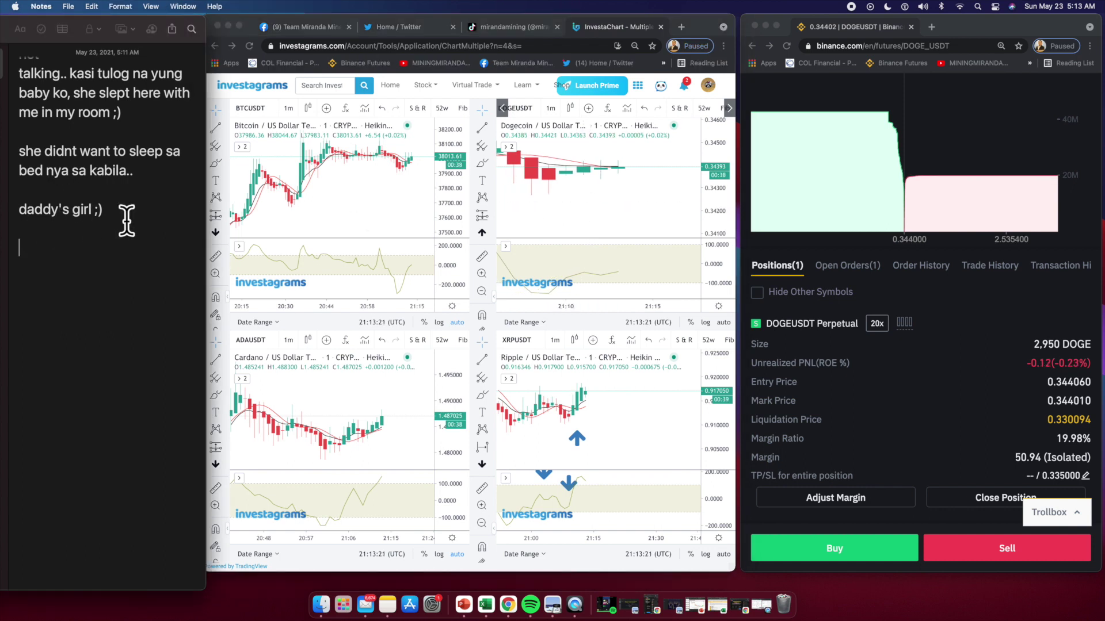
key("Return")
key("Return")
type("entered DOGE ulit")
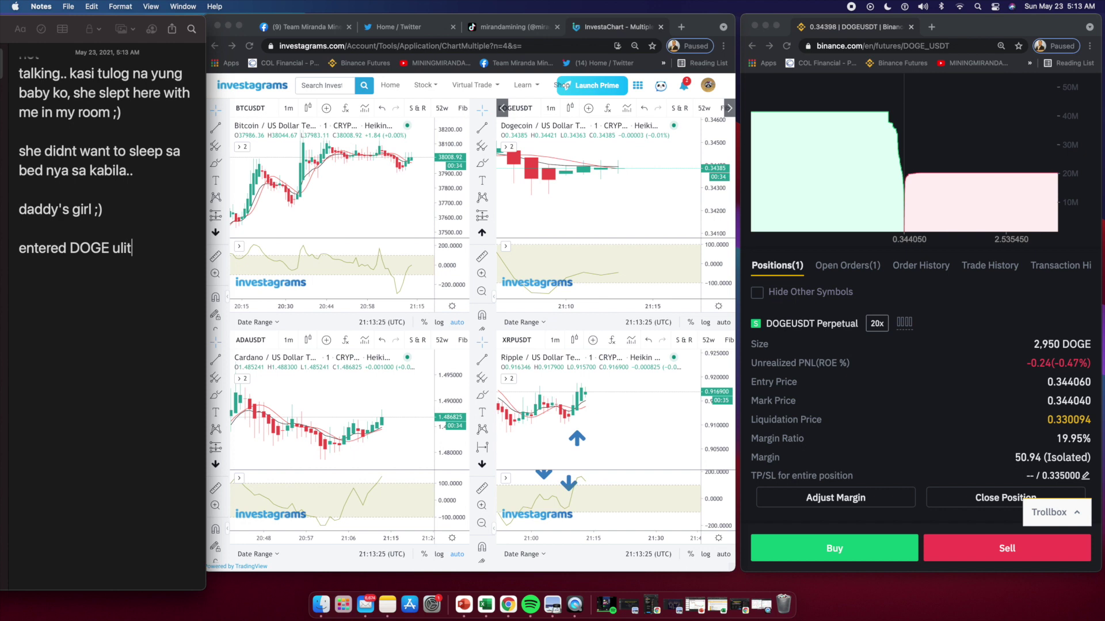
type(" at")
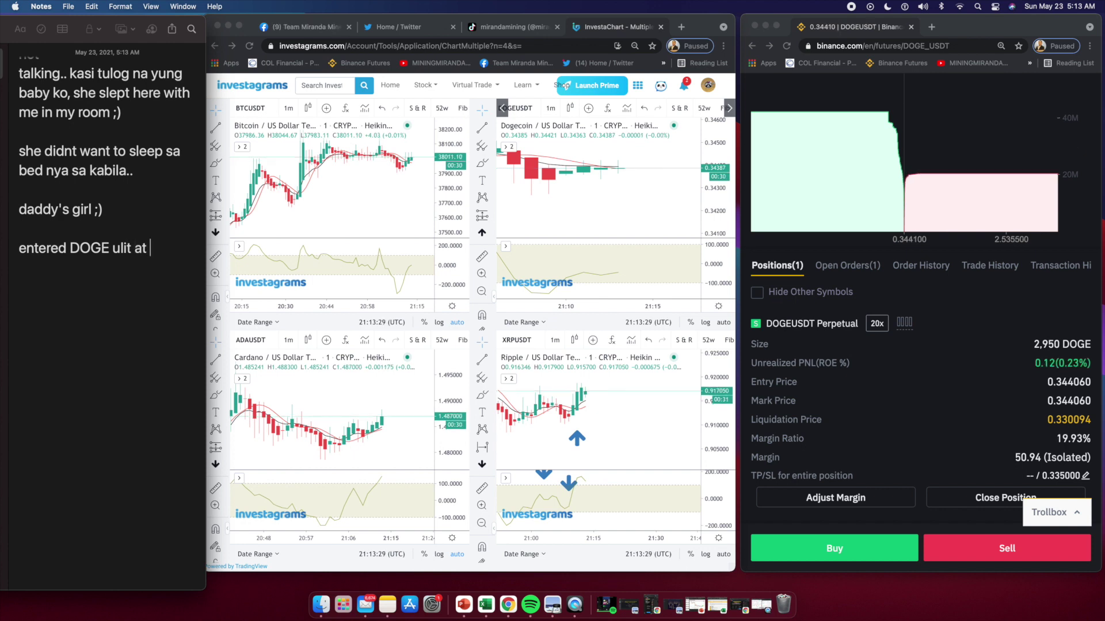
key("BackSpace")
key("BackSpace")
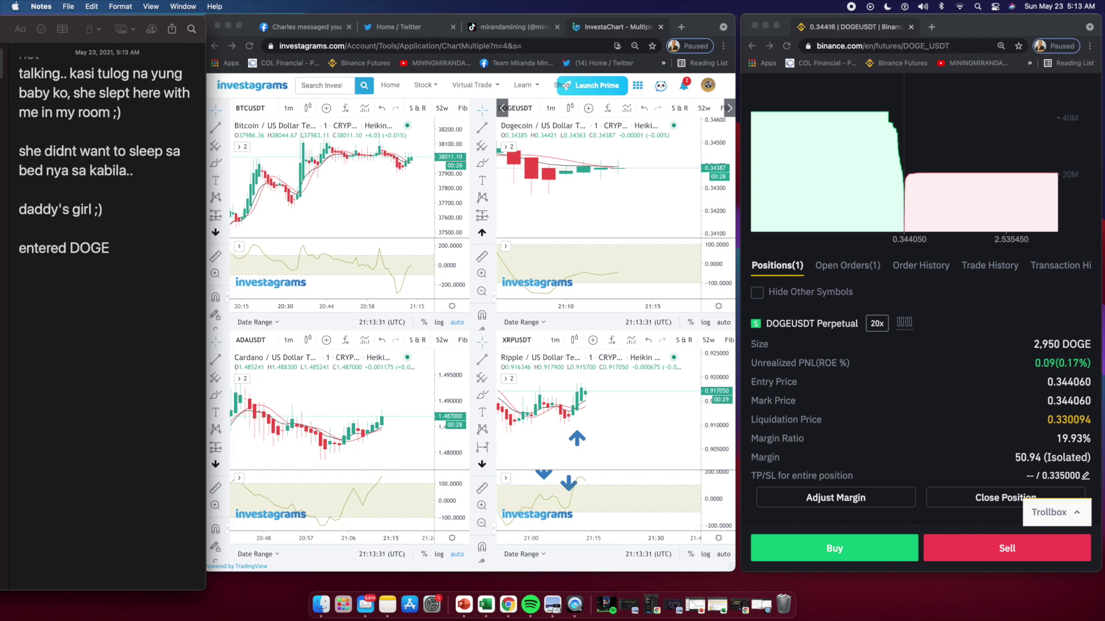
key("Return")
type("see my ")
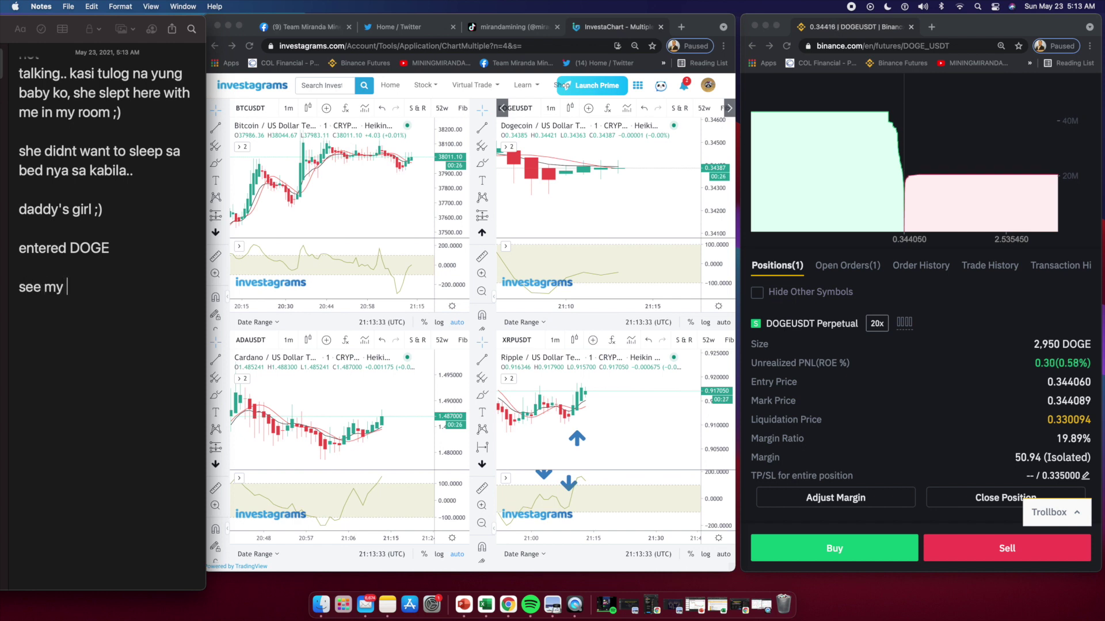
type("PnL ROE")
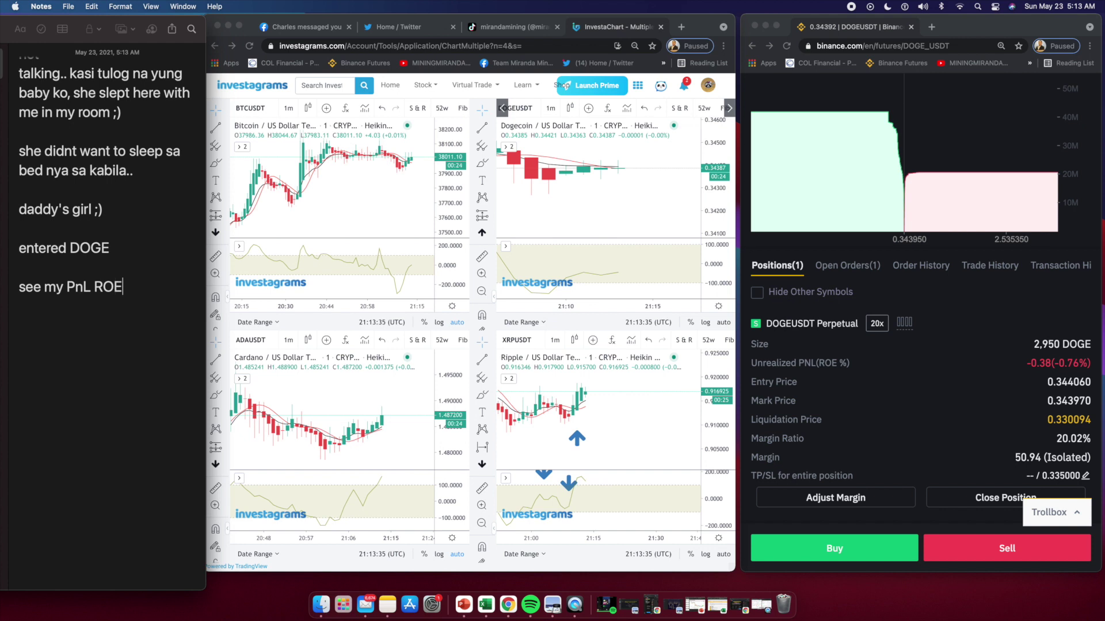
type(", w")
key("BackSpace")
type("it will fluctuate...")
key("Return")
key("Return")
type("but we have o")
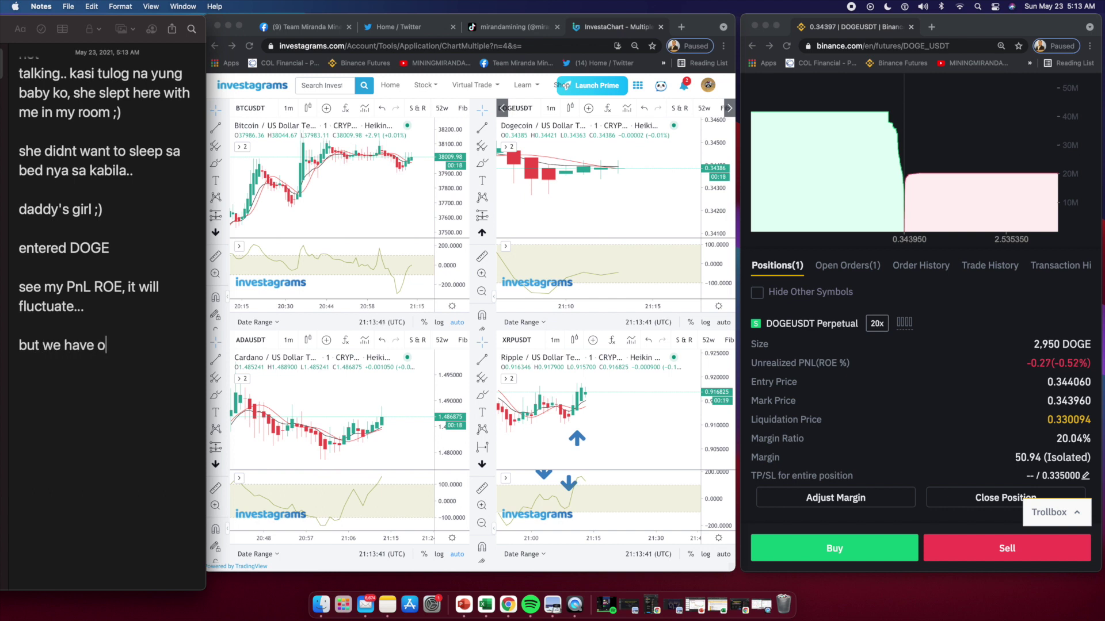
type("ur stop loss na  ")
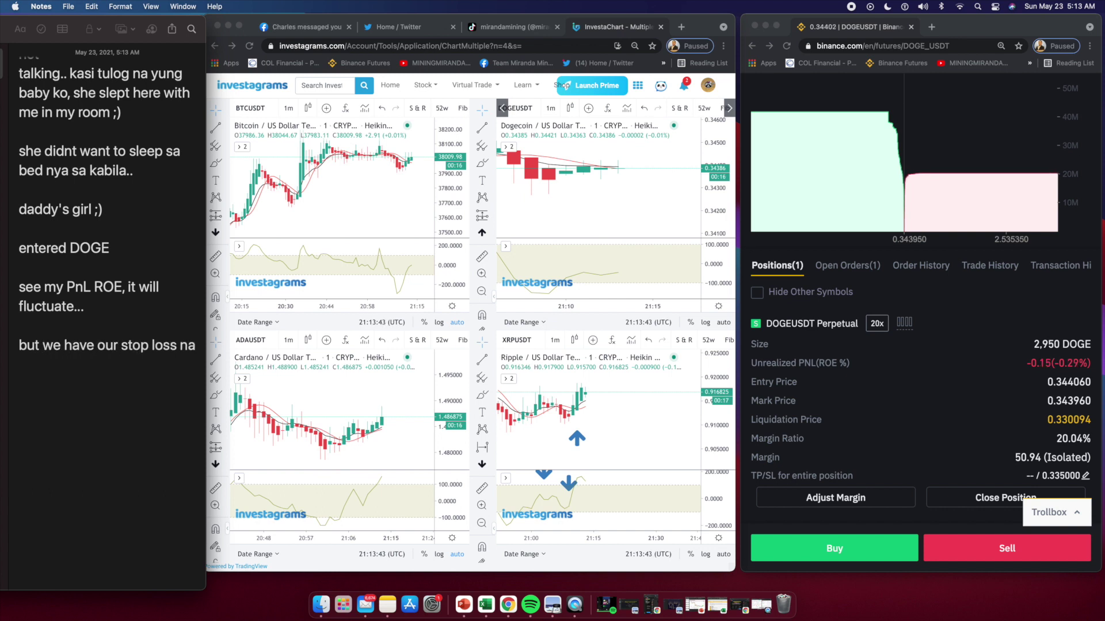
type("STOP LOSSSSS :")
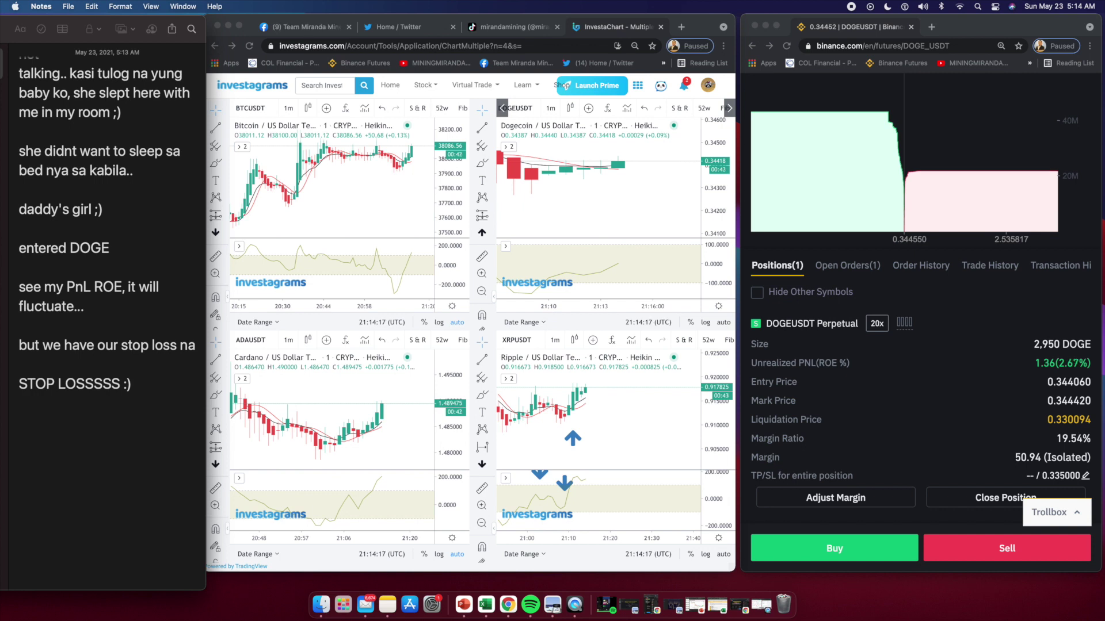
type("we will take profit sa 4%...")
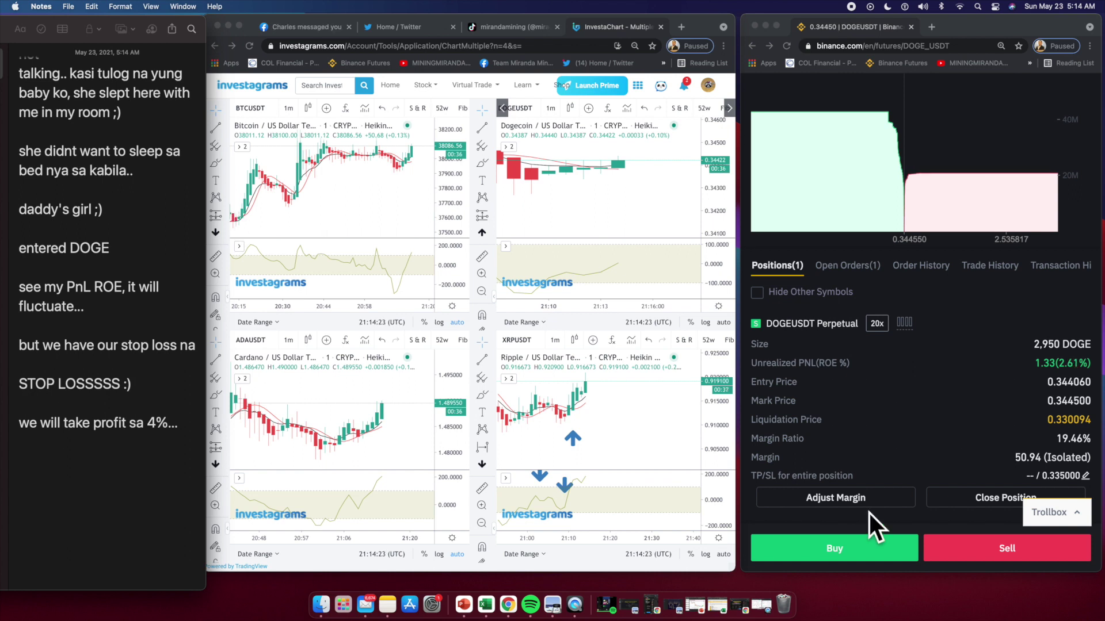
- Market-close 100% of the DOGEUSDT position in Binance
left_click(912, 511)
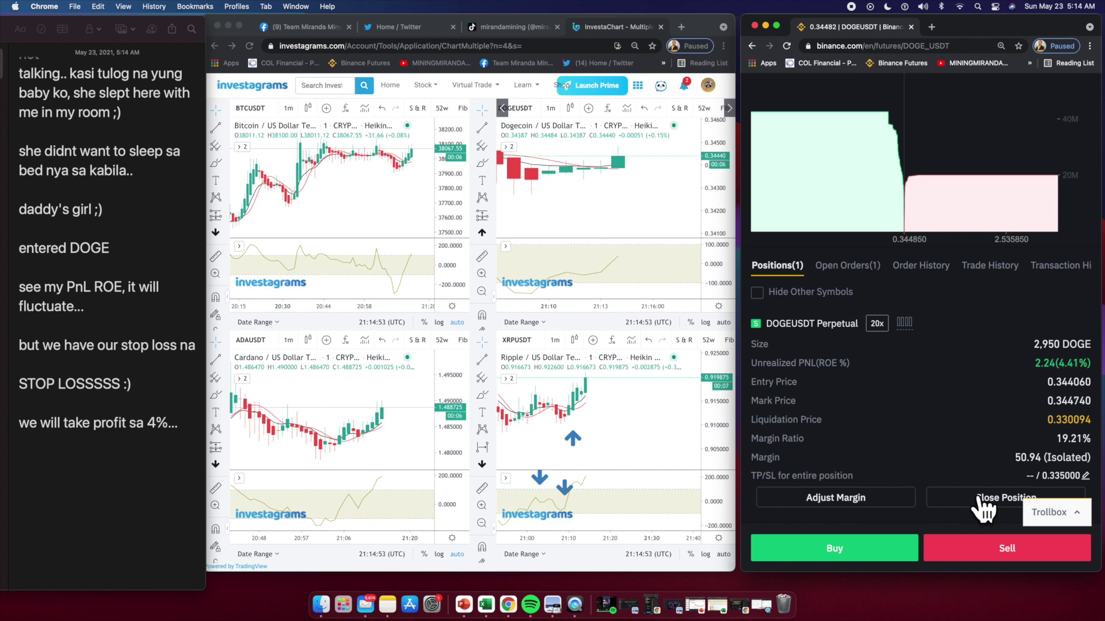
left_click(979, 499)
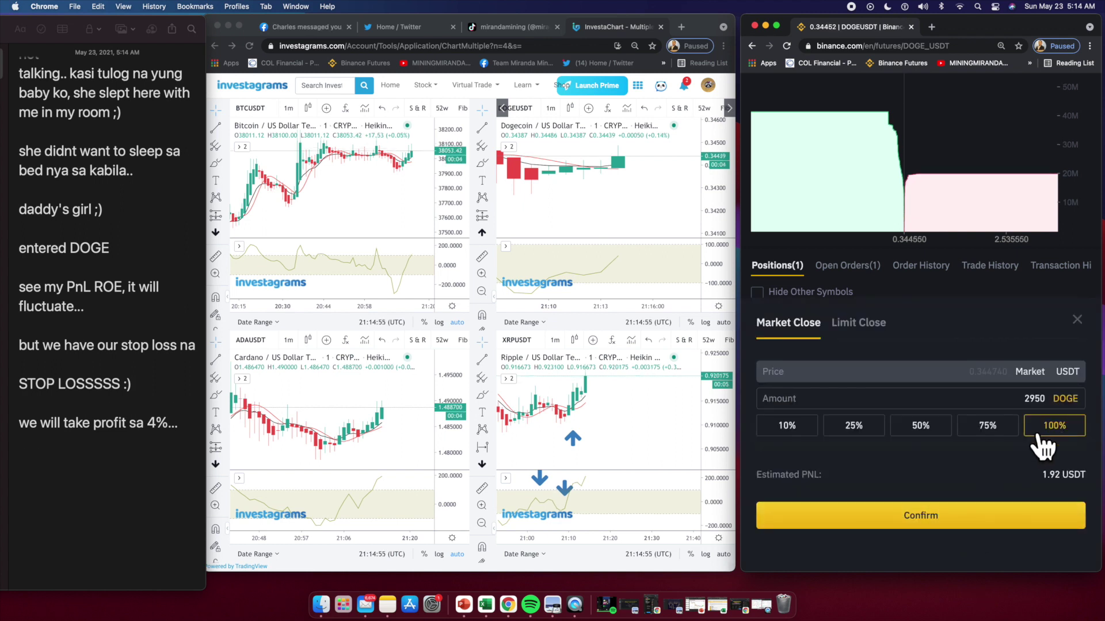
left_click(941, 517)
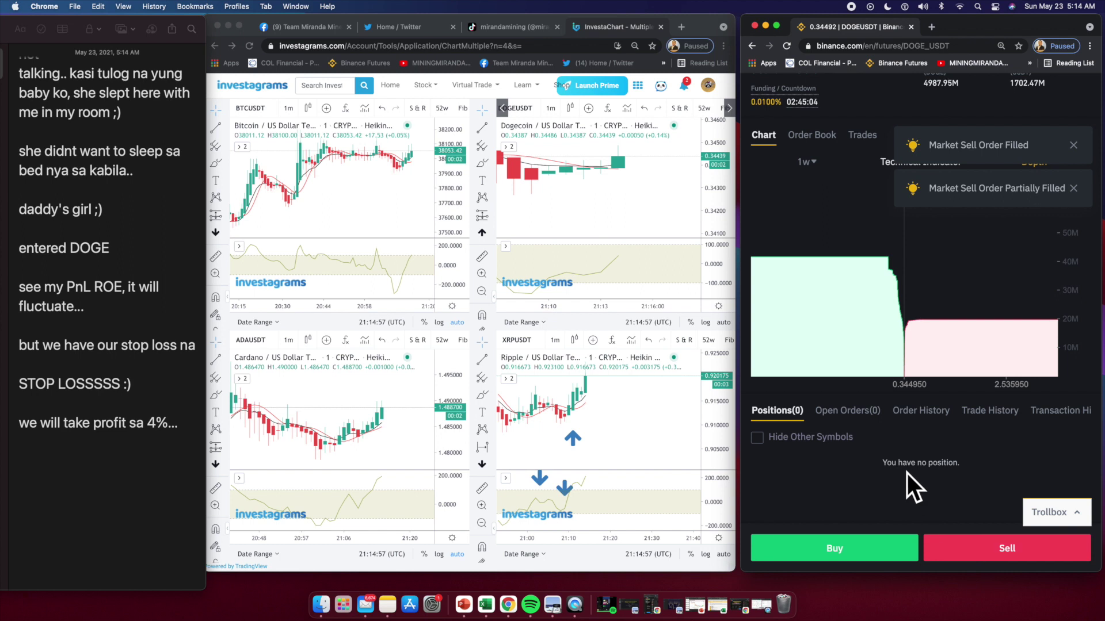
- Review realized PNL of 1.14051864 and 1.11700135 USDT in transaction history, then widen the Binance window
left_click(997, 414)
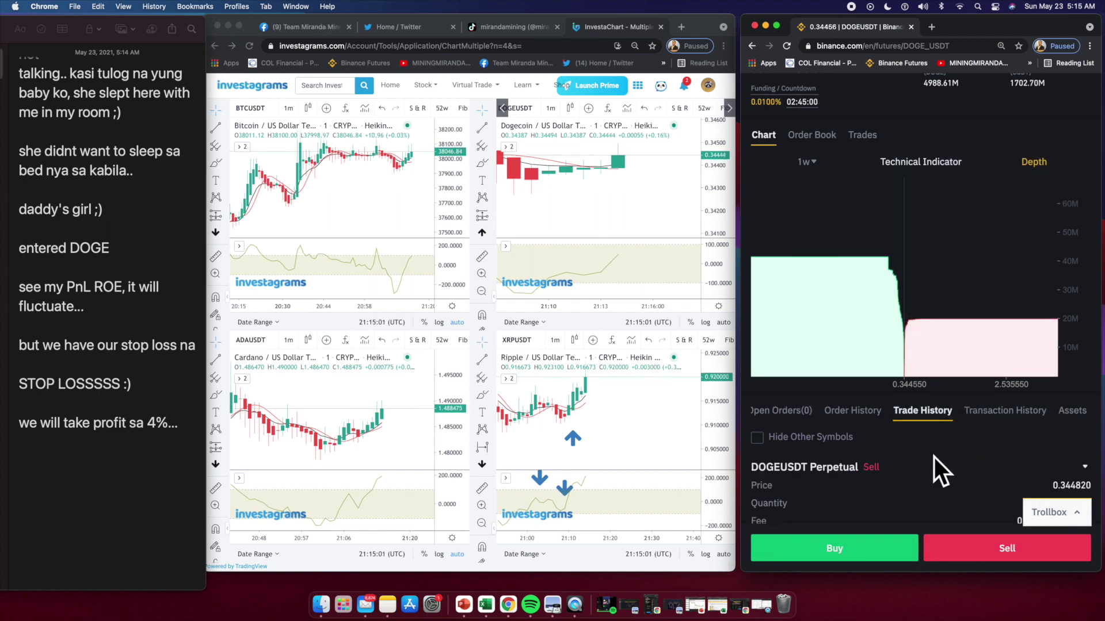
scroll(937, 467, "down", 2)
left_click(999, 359)
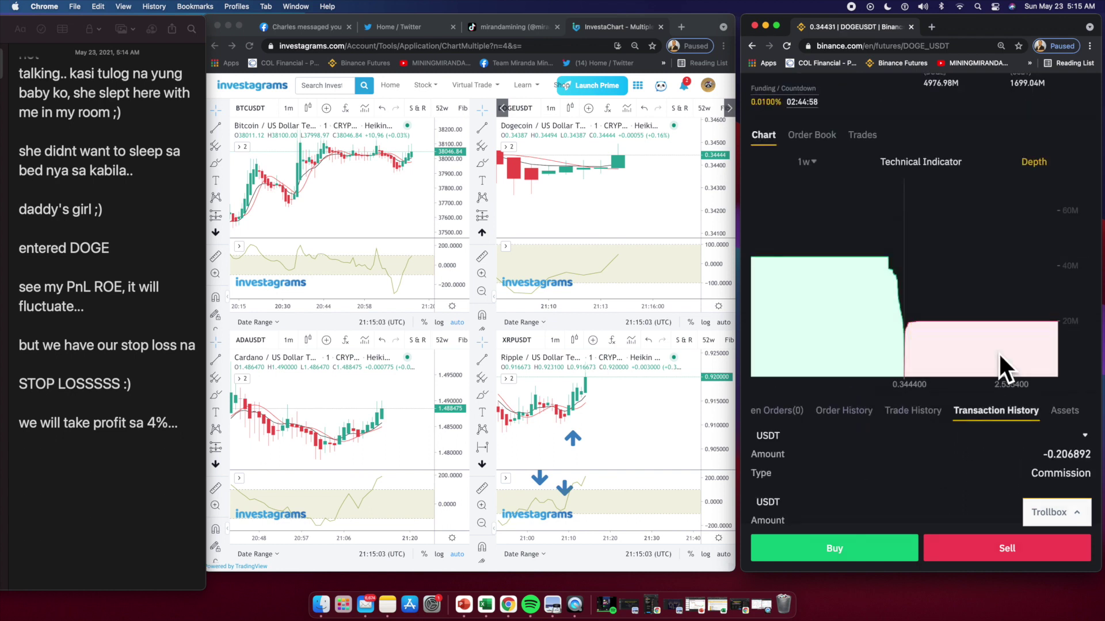
scroll(928, 427, "down", 3)
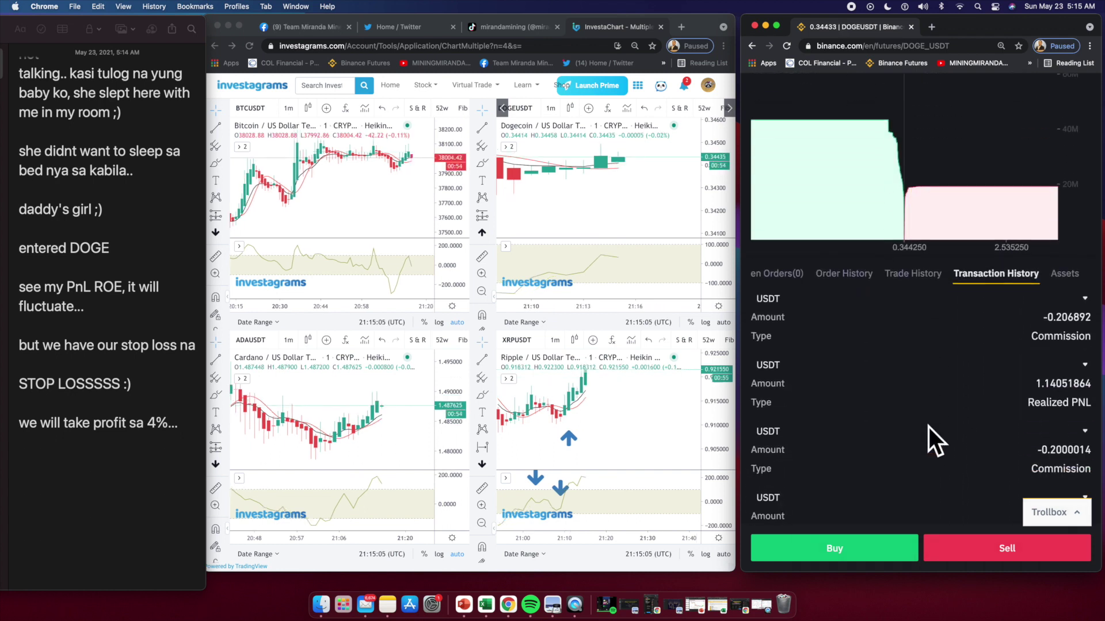
scroll(927, 427, "down", 2)
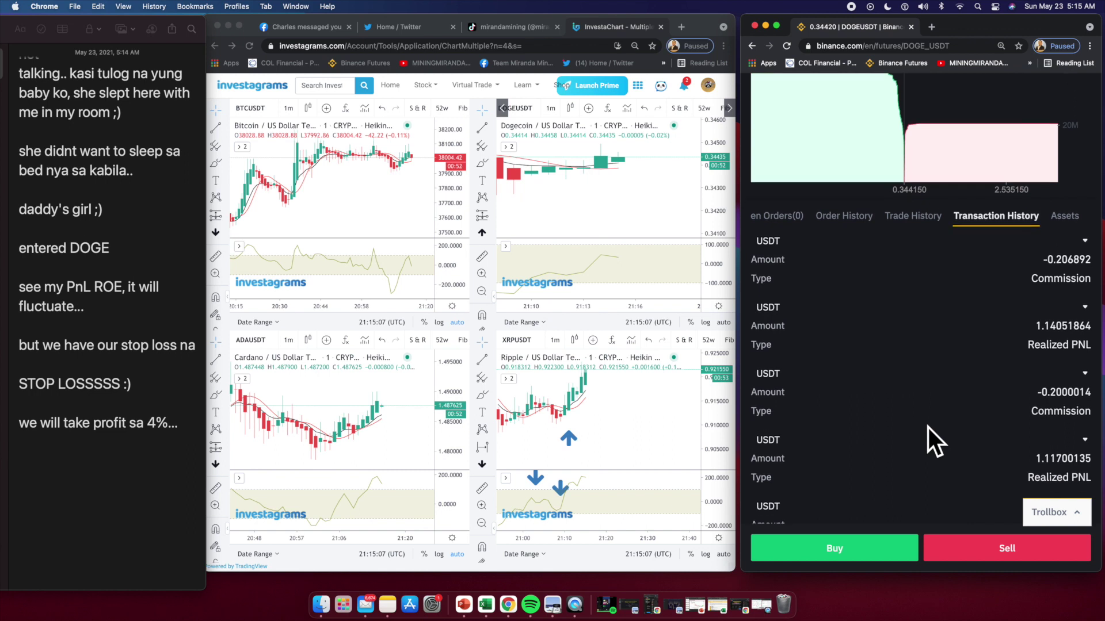
scroll(927, 427, "down", 1)
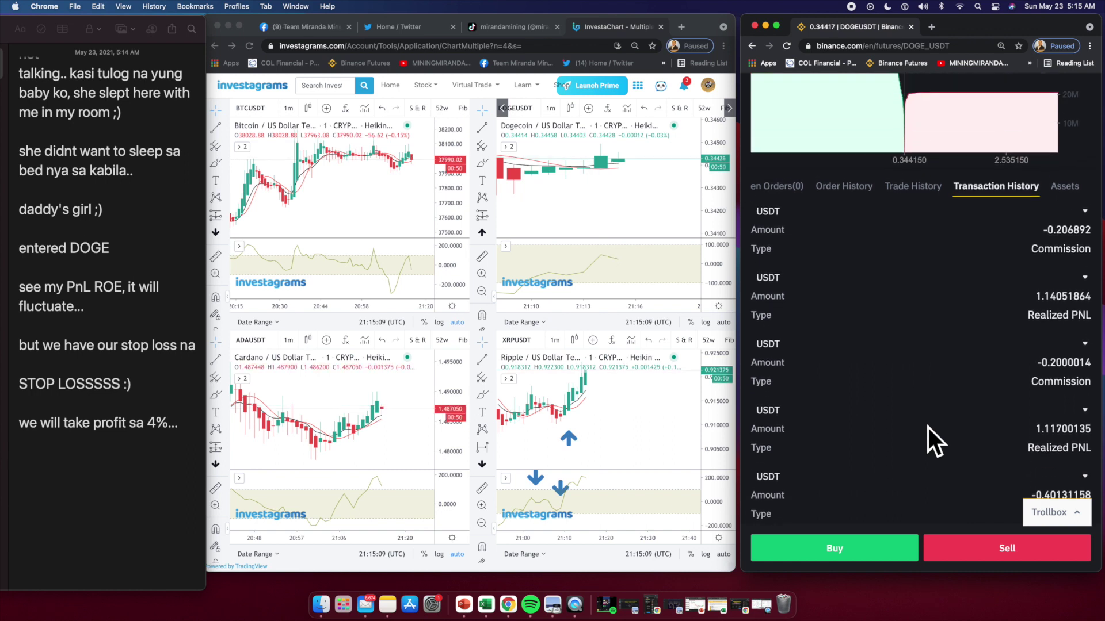
left_click_drag(741, 373, 264, 351)
scroll(915, 466, "down", 5)
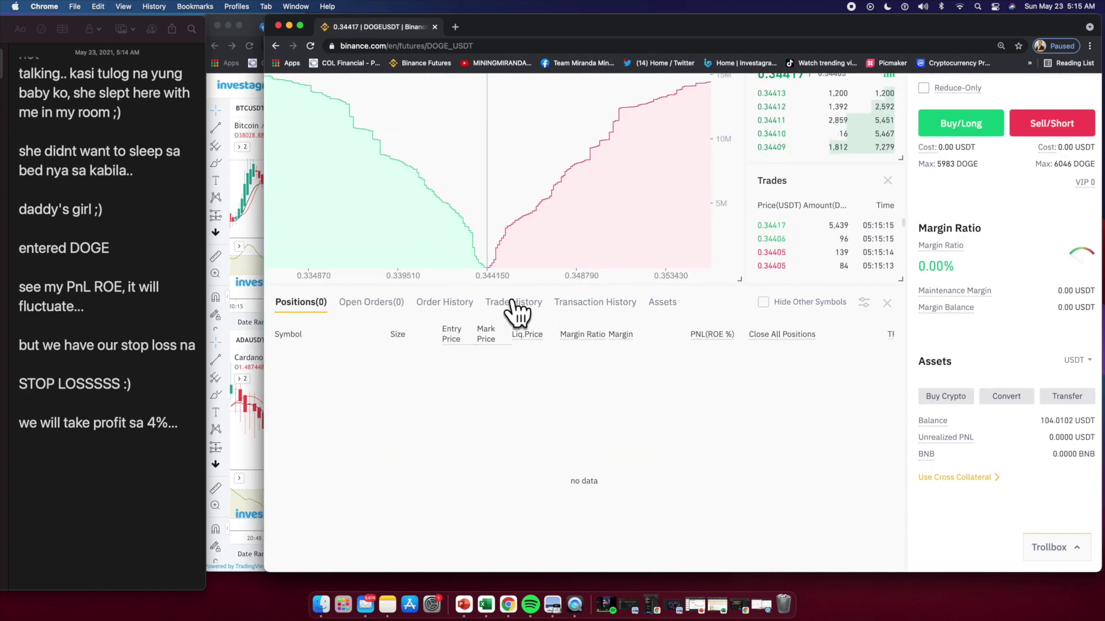
- Show the Trade History table with the two closing DOGEUSDT sells, then return to the note
left_click(516, 303)
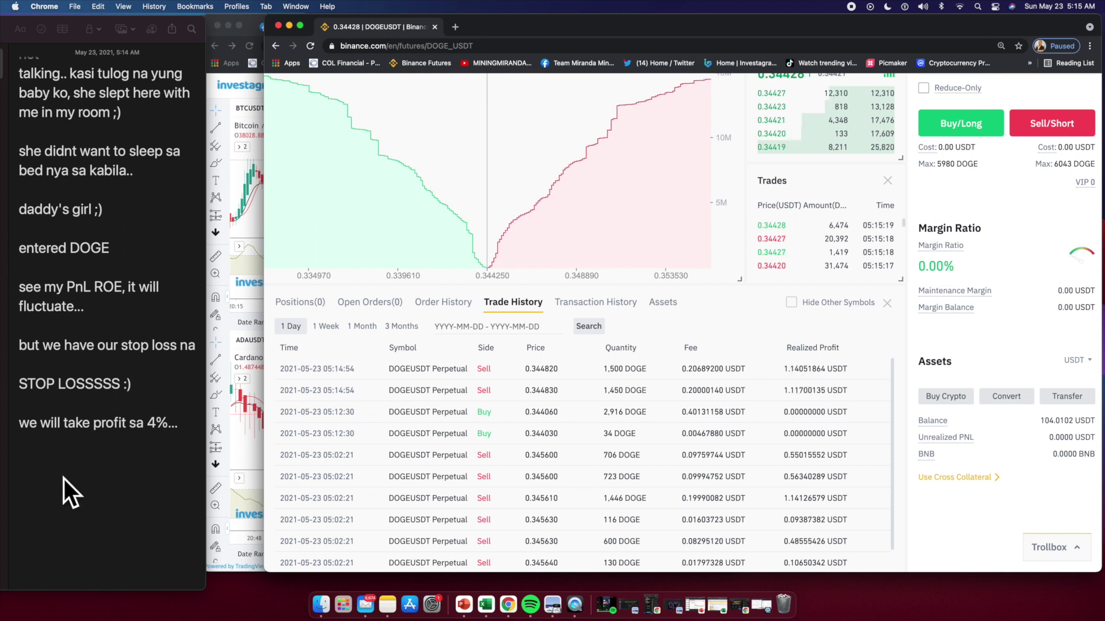
left_click(153, 443)
- Write 'we earned 1.14 and 1.117 = 2.2.. around 100 pesos' and 'so guys, effective ba ang techcnique natin'
type("ya")
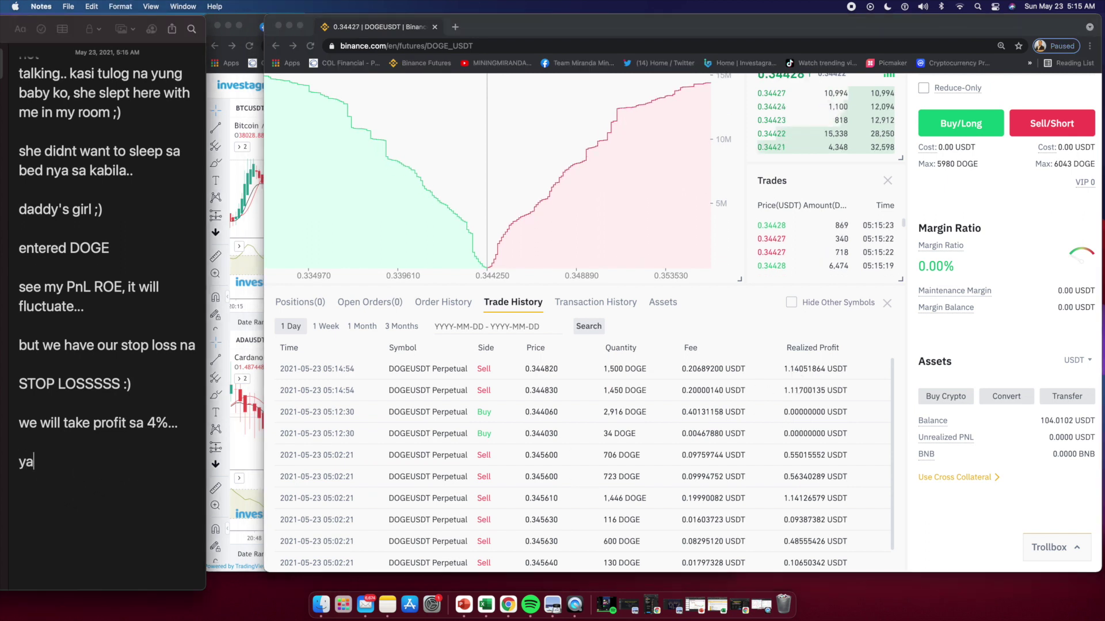
type("n so we earned 1.")
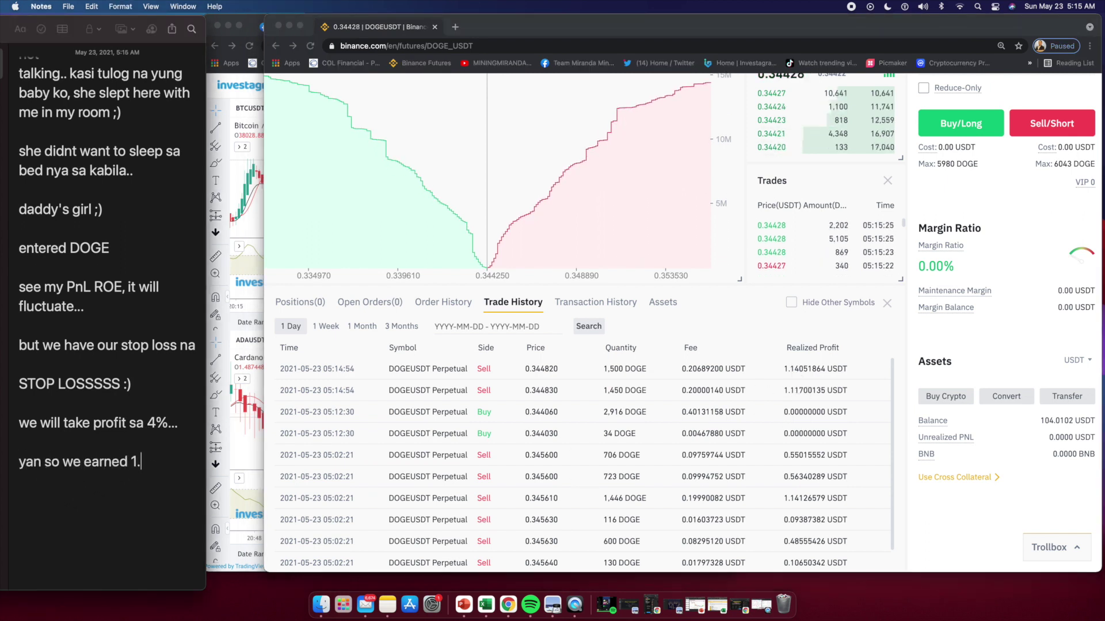
type("14 and 1.")
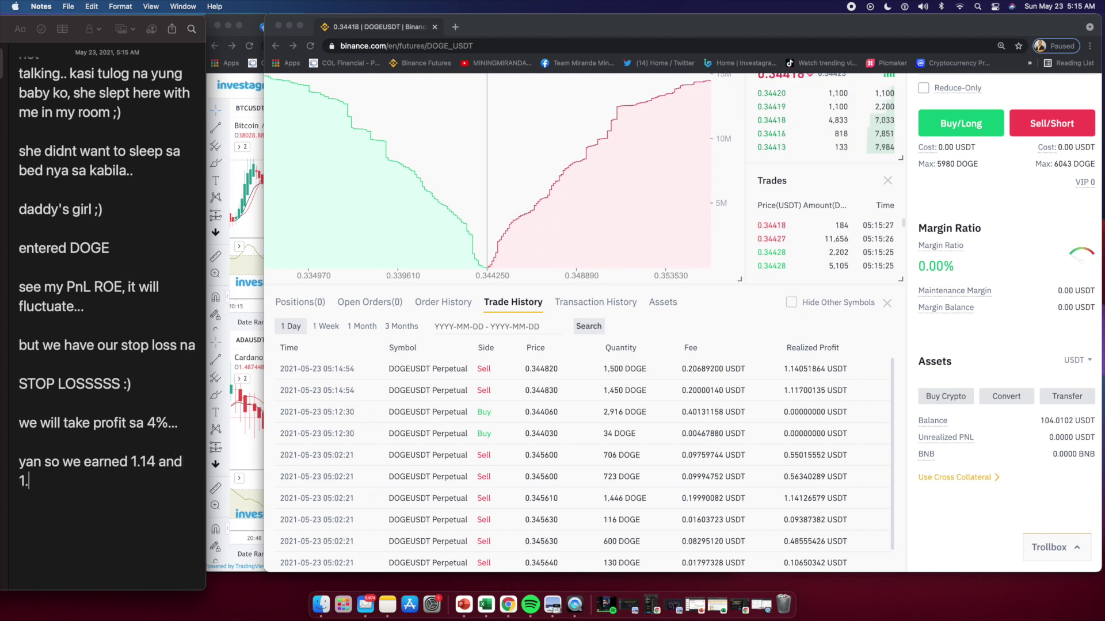
type("117 = ")
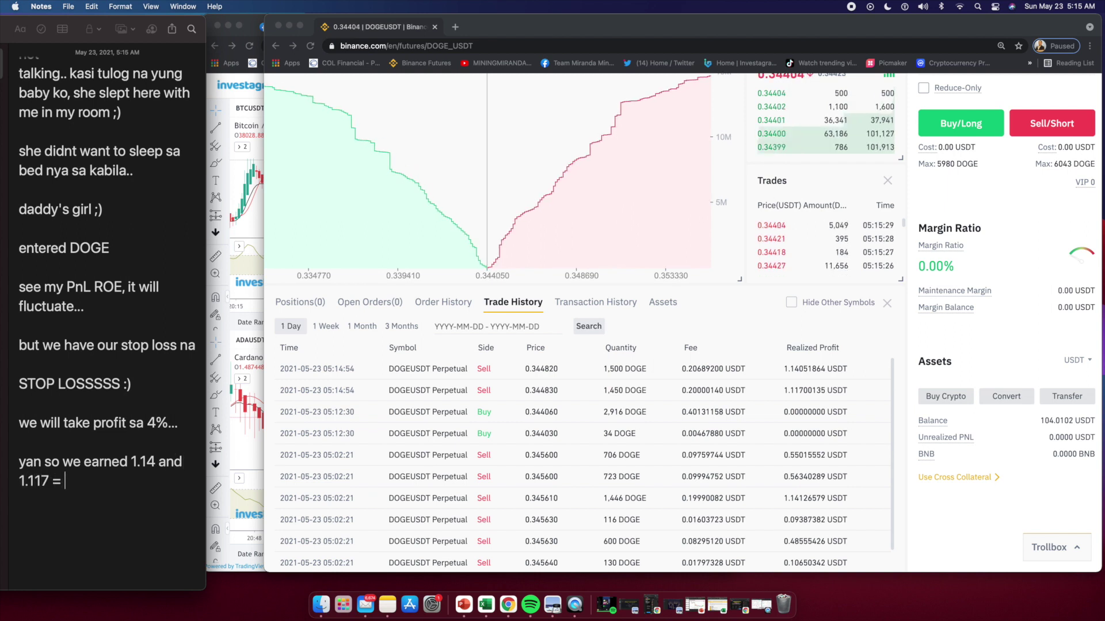
type("2.")
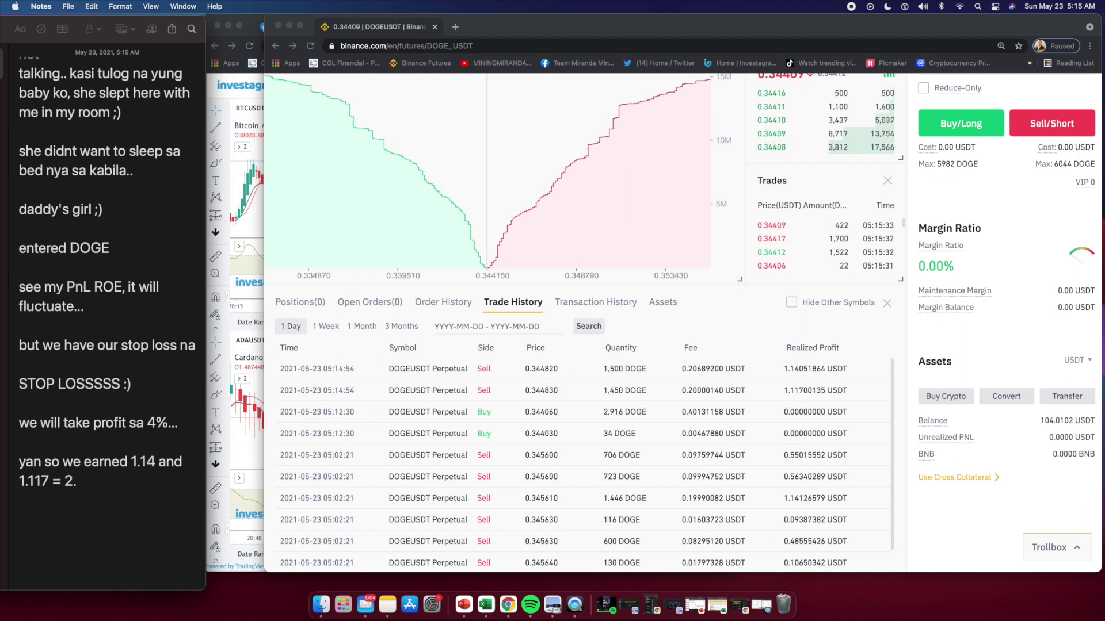
type("2")
scroll(906, 185, "up", 2)
scroll(919, 201, "up", 3)
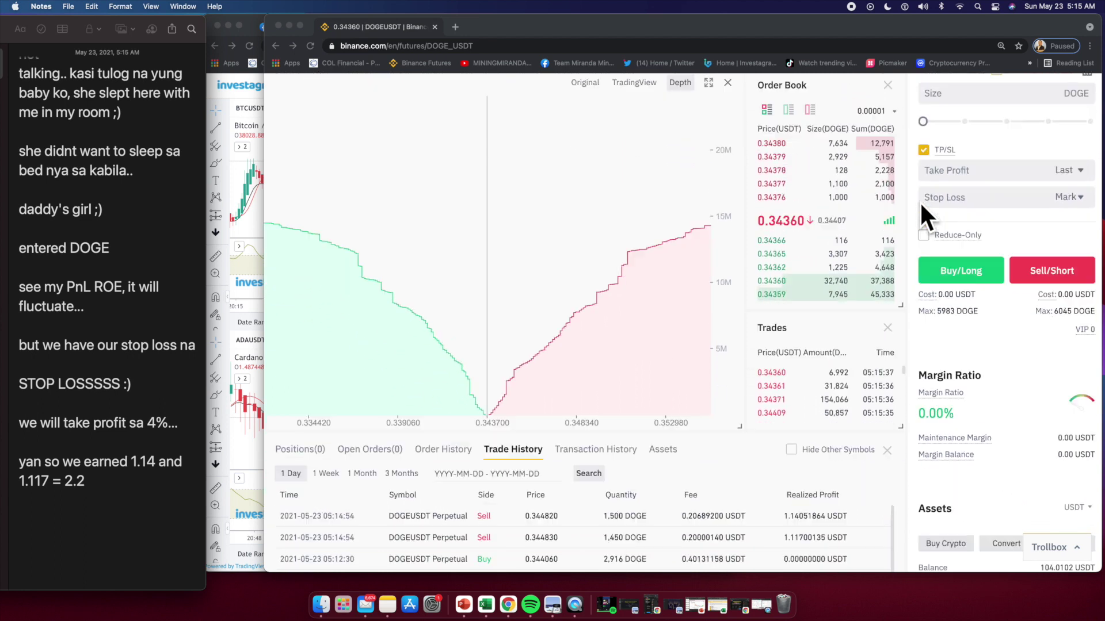
scroll(920, 202, "down", 5)
type(".. around 100 ")
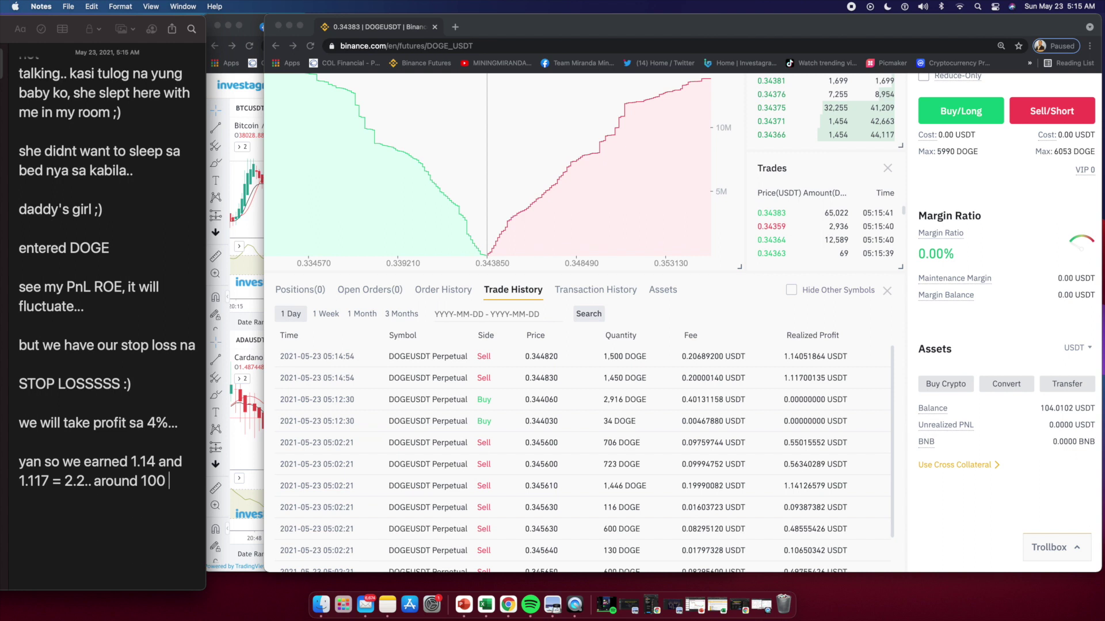
type("pesos in ")
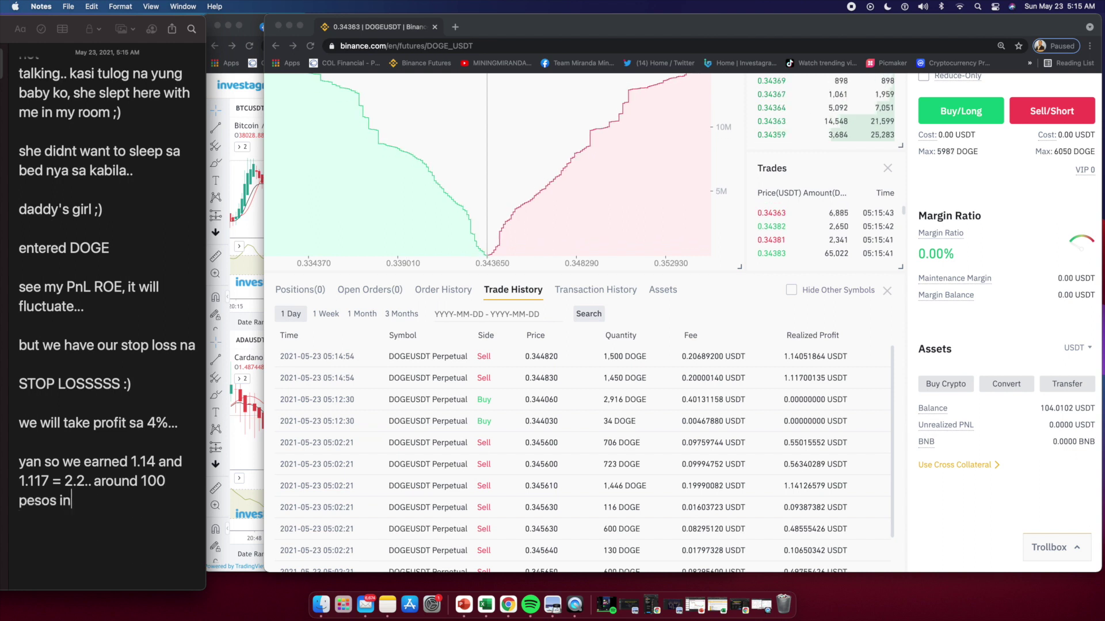
type("few minutes again")
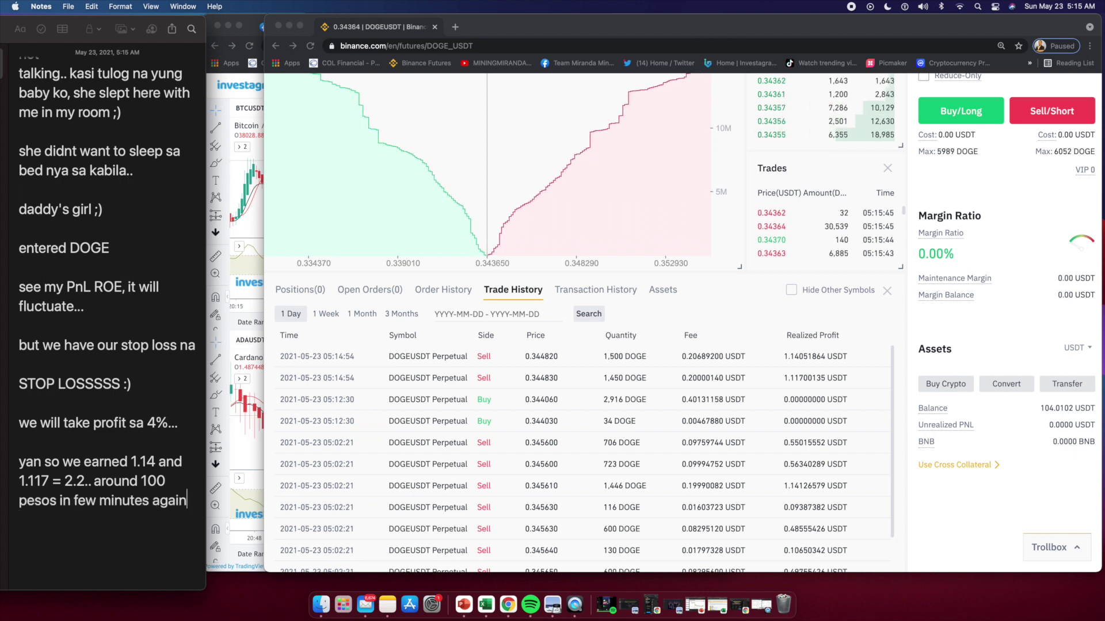
type("...")
key("Return")
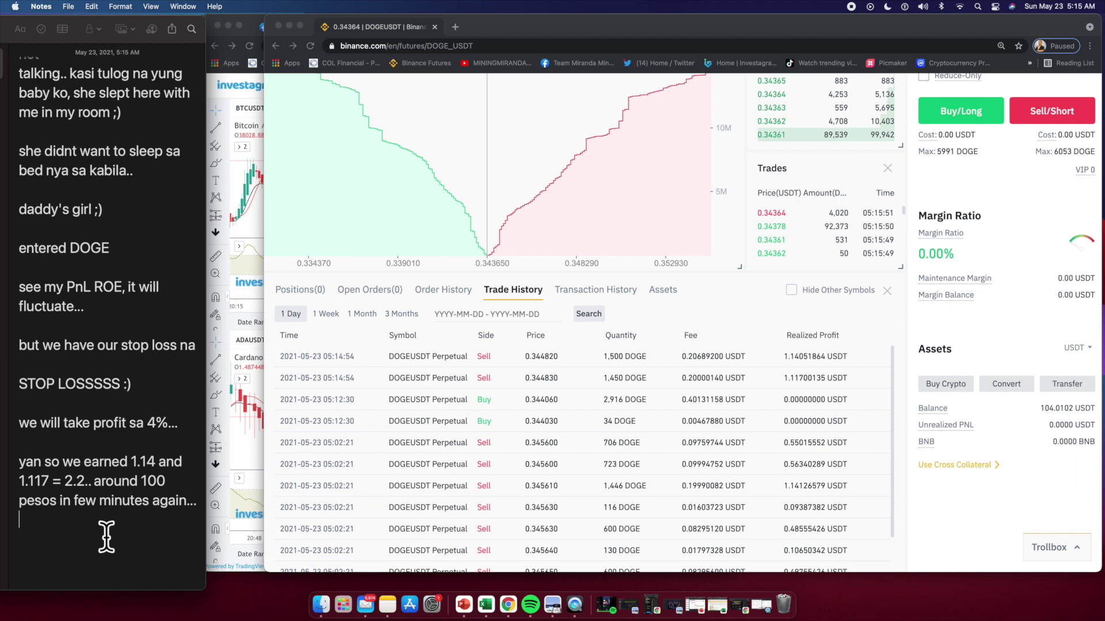
type("so g")
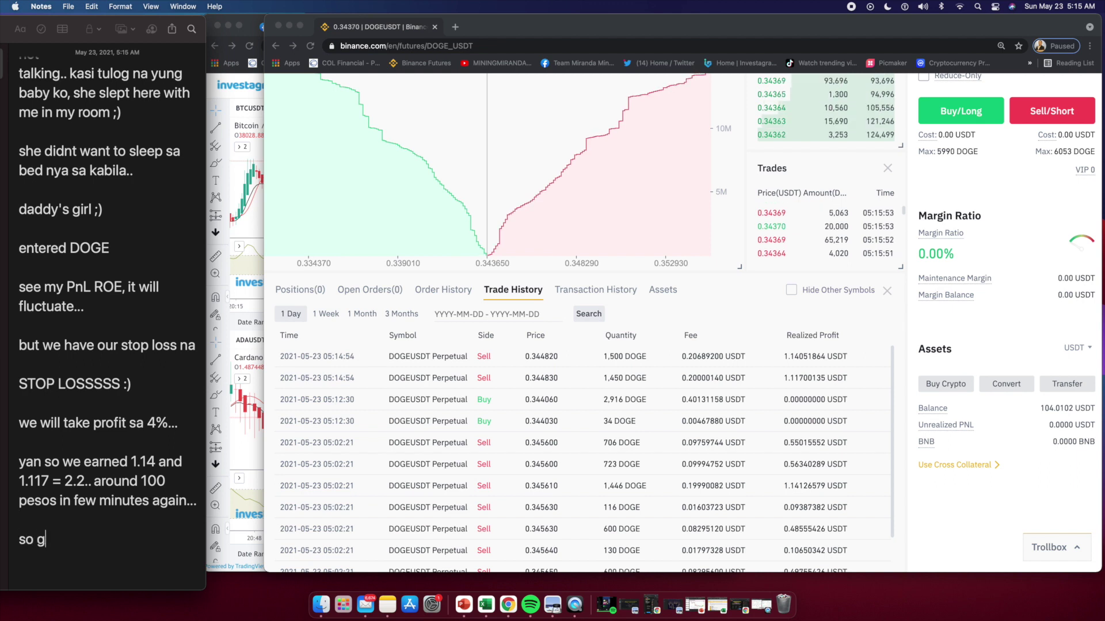
type("uys, effective b")
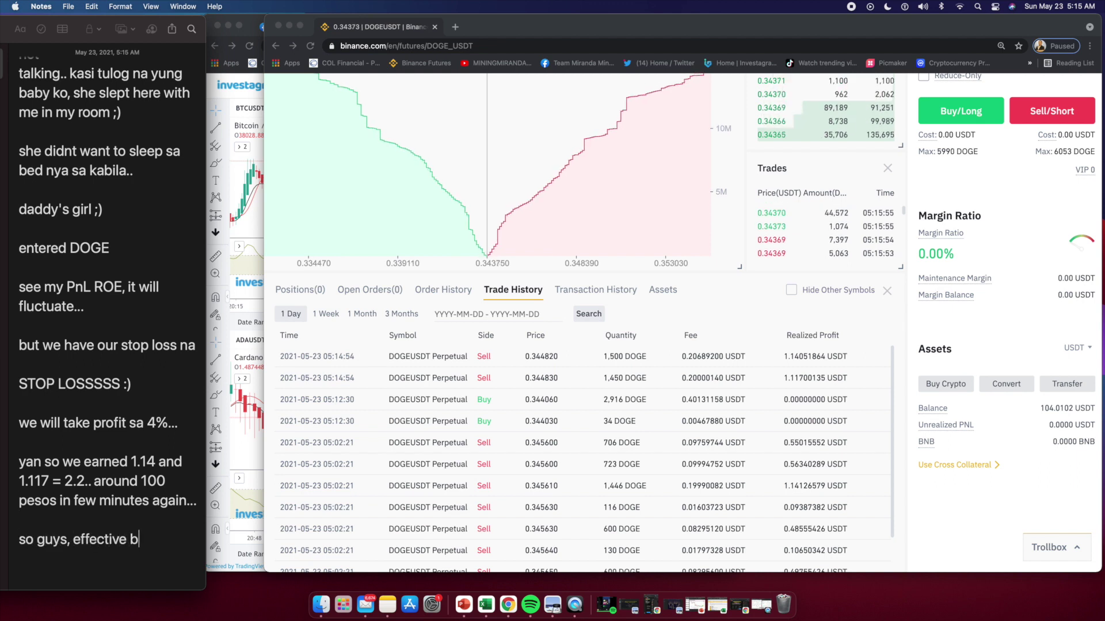
type("a ang techcnique ")
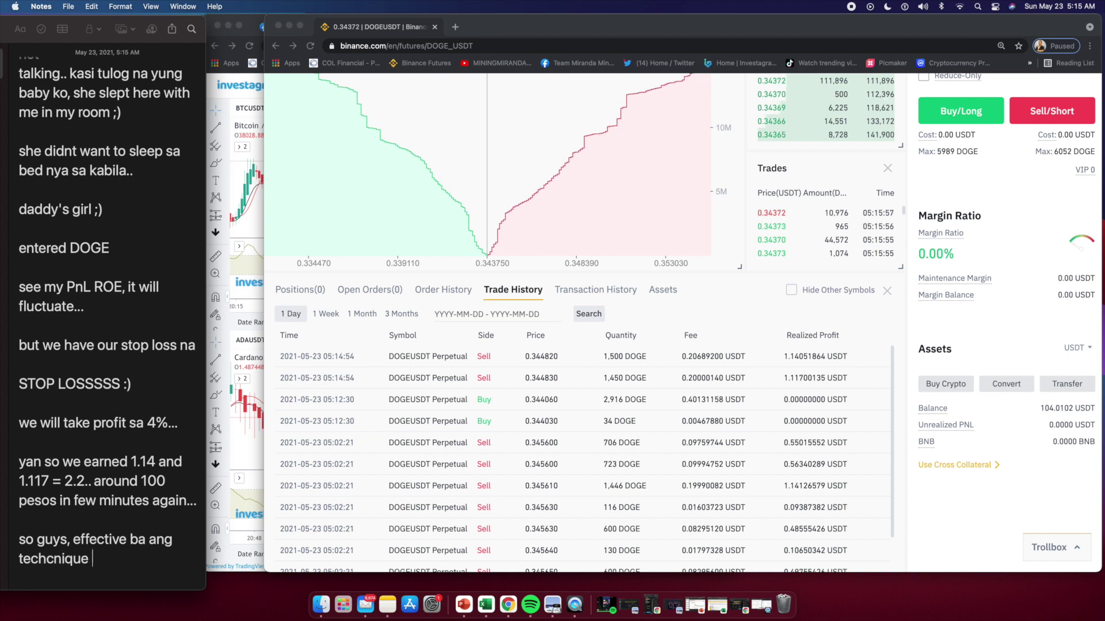
type("natin :) :)")
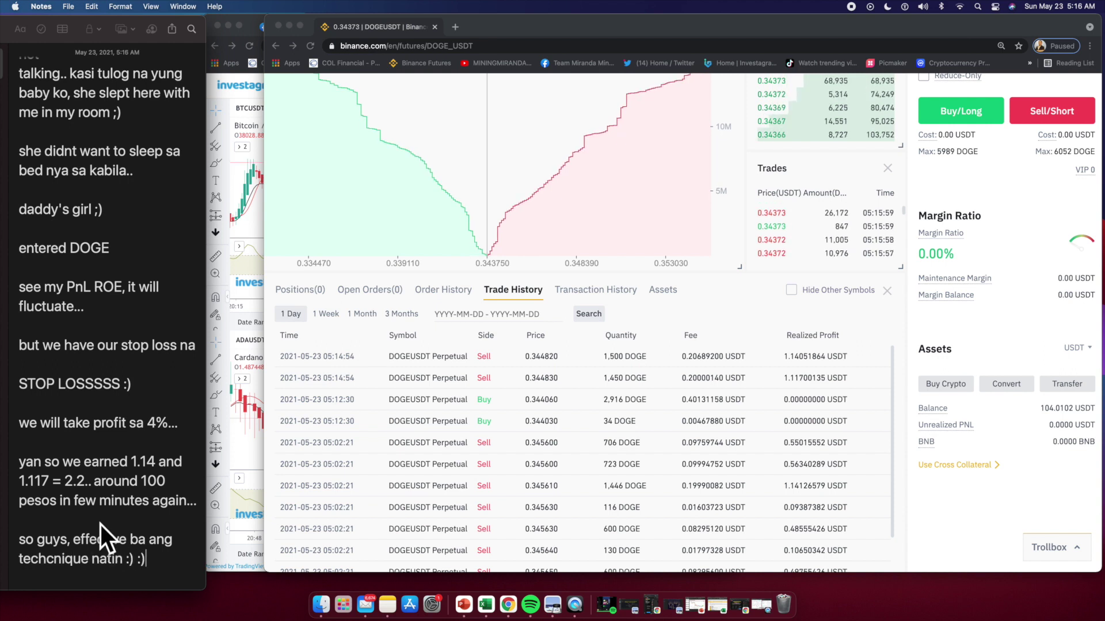
type(" :)")
scroll(103, 538, "down", 10)
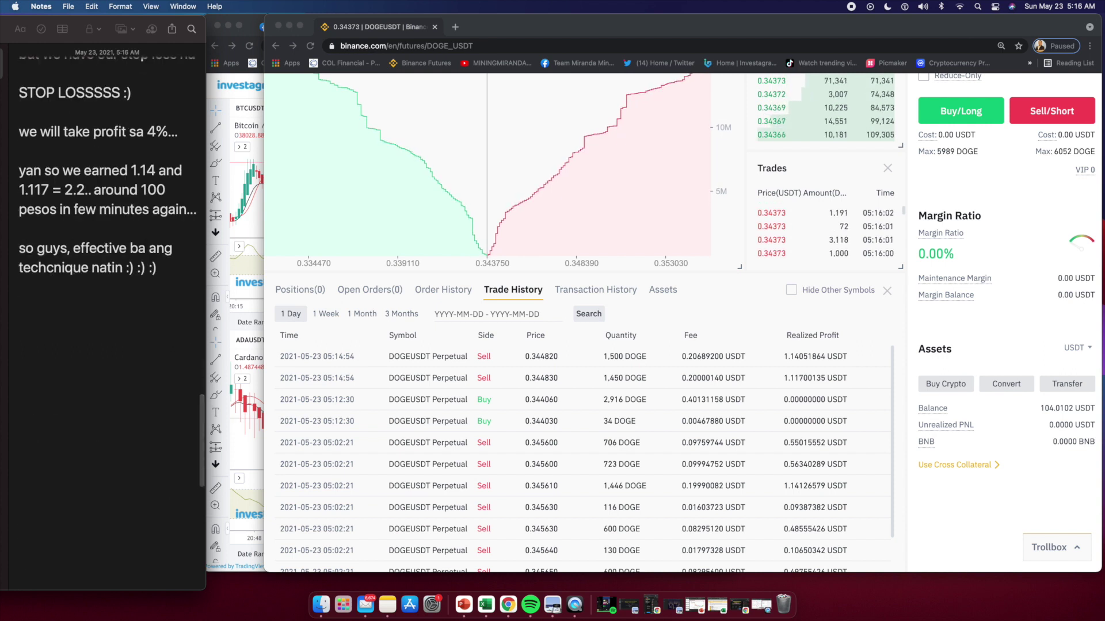
- Add 'teka, since may around P250 pesos na tayo, kape muna si coach ha ;)' and 'LOVE YOU ALL!!!'
key("Return")
key("Return")
key("Return")
type("teka, since may ")
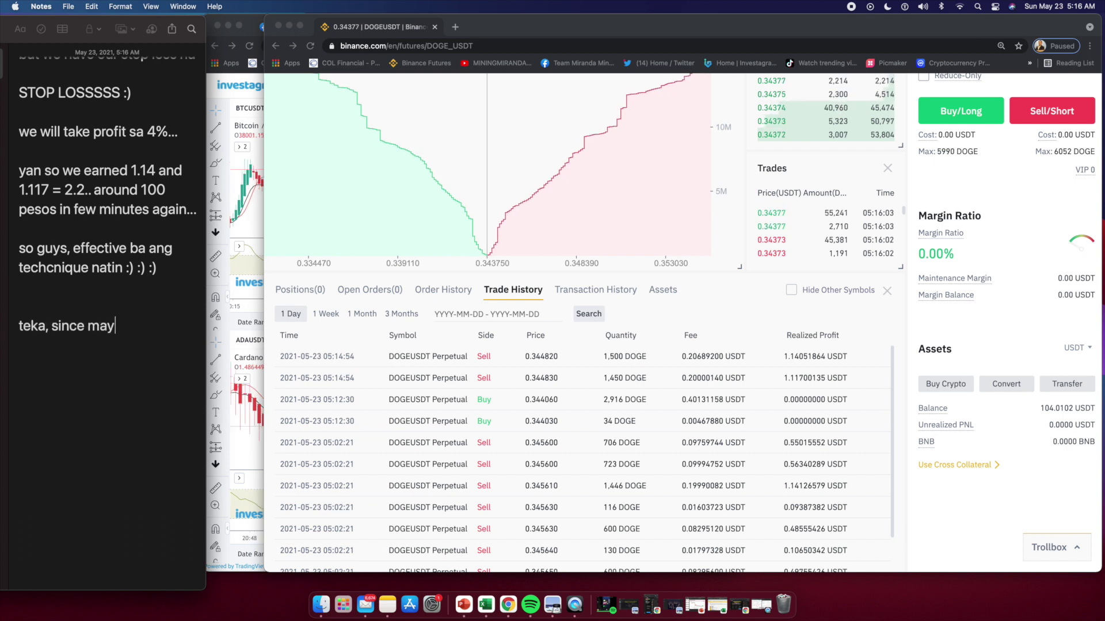
type("around")
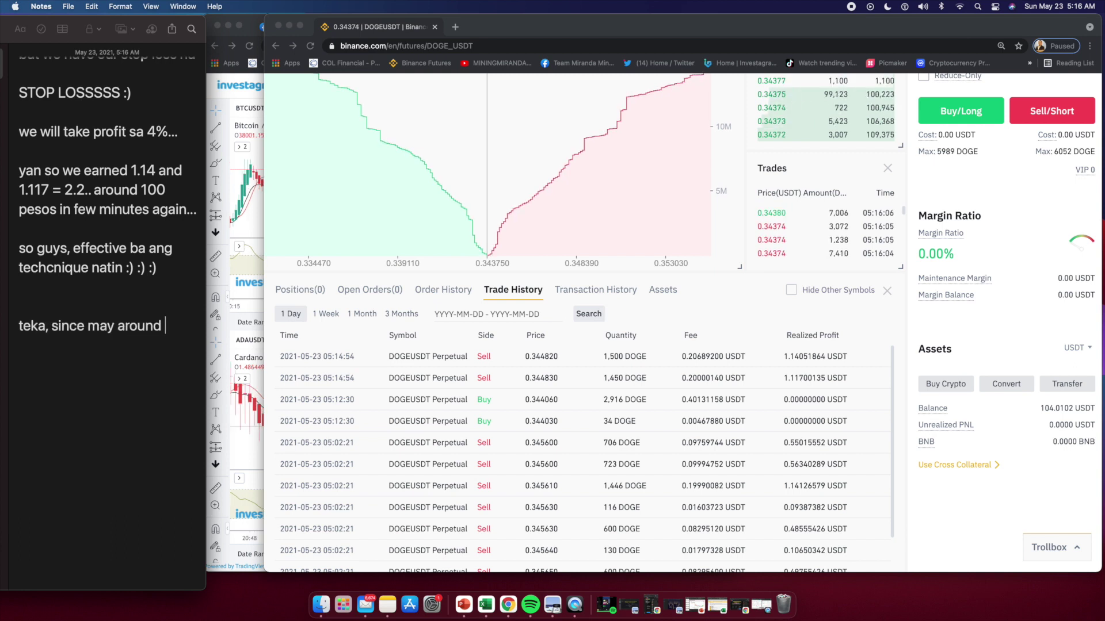
scroll(124, 326, "up", 10)
scroll(124, 326, "up", 9)
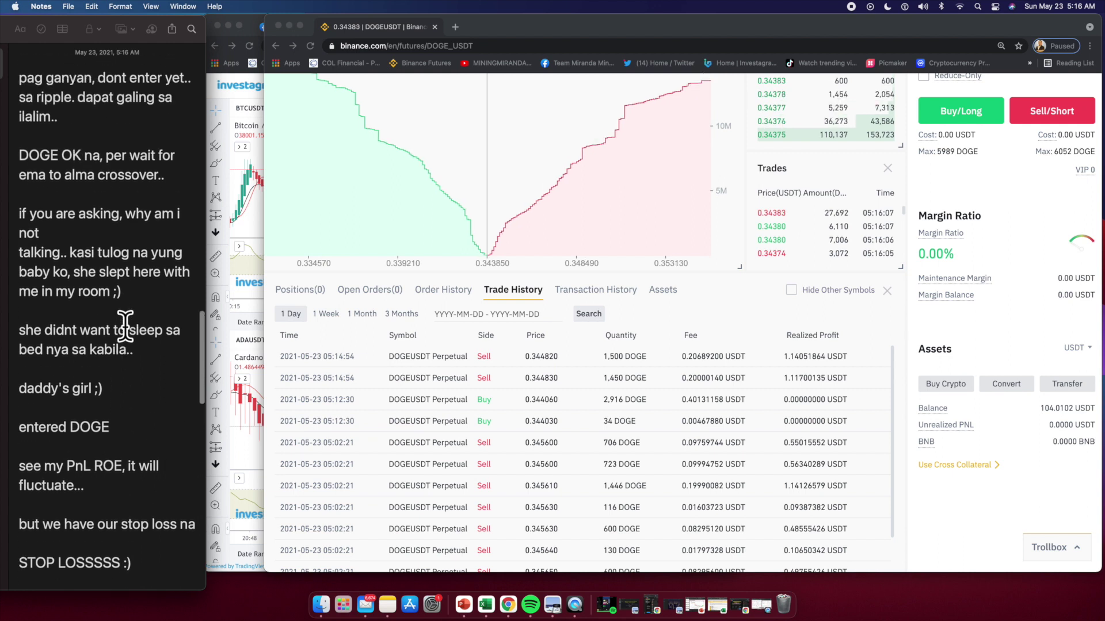
scroll(124, 323, "up", 4)
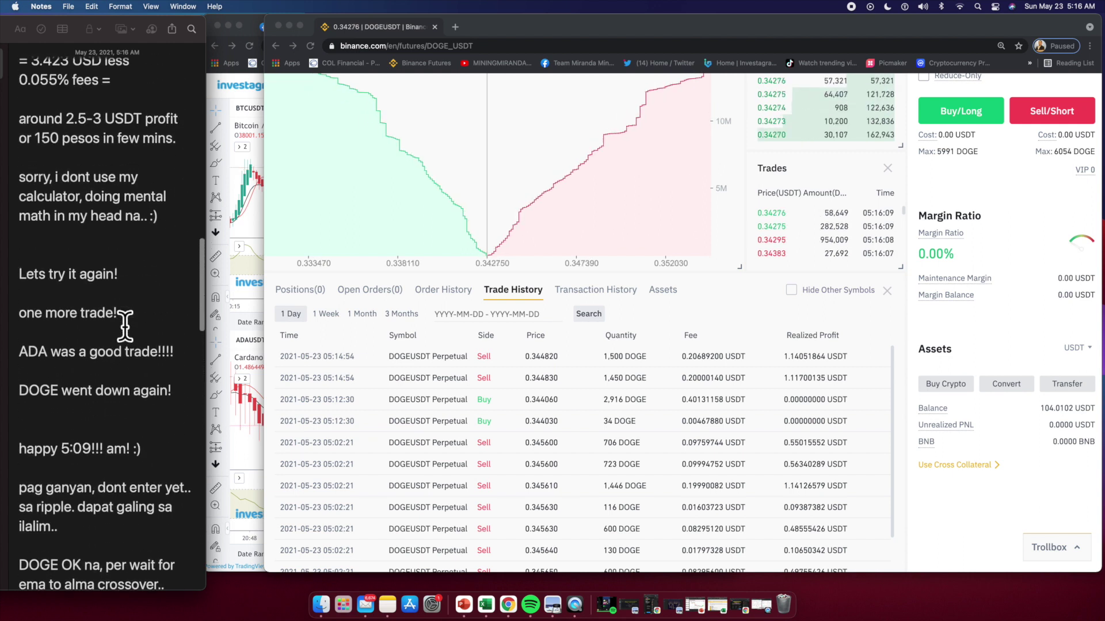
scroll(126, 326, "down", 20)
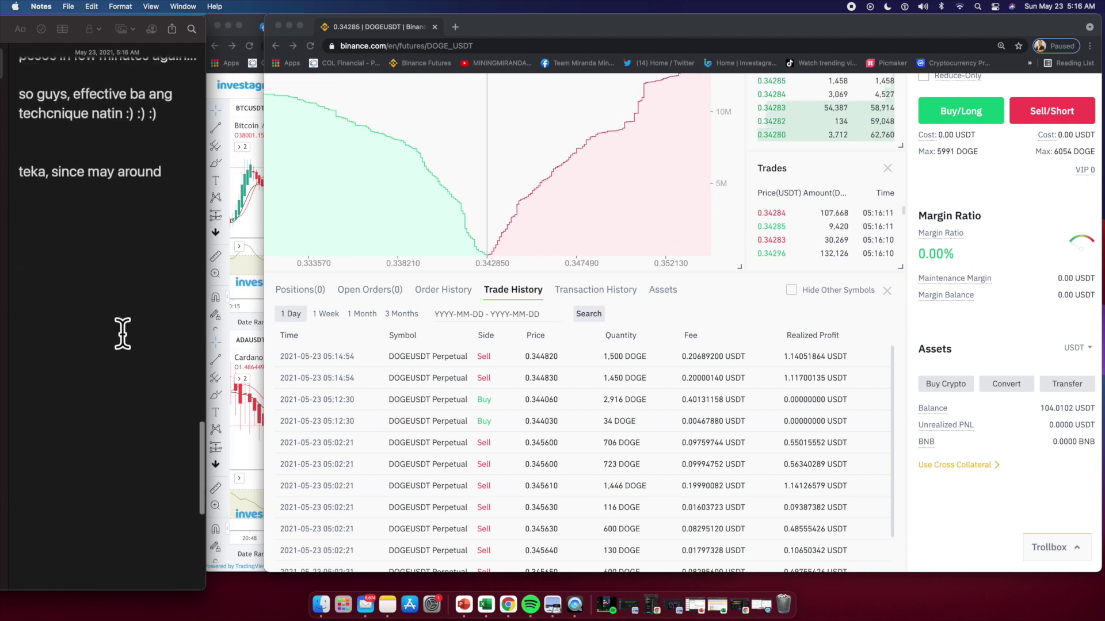
key("Return")
type("P2")
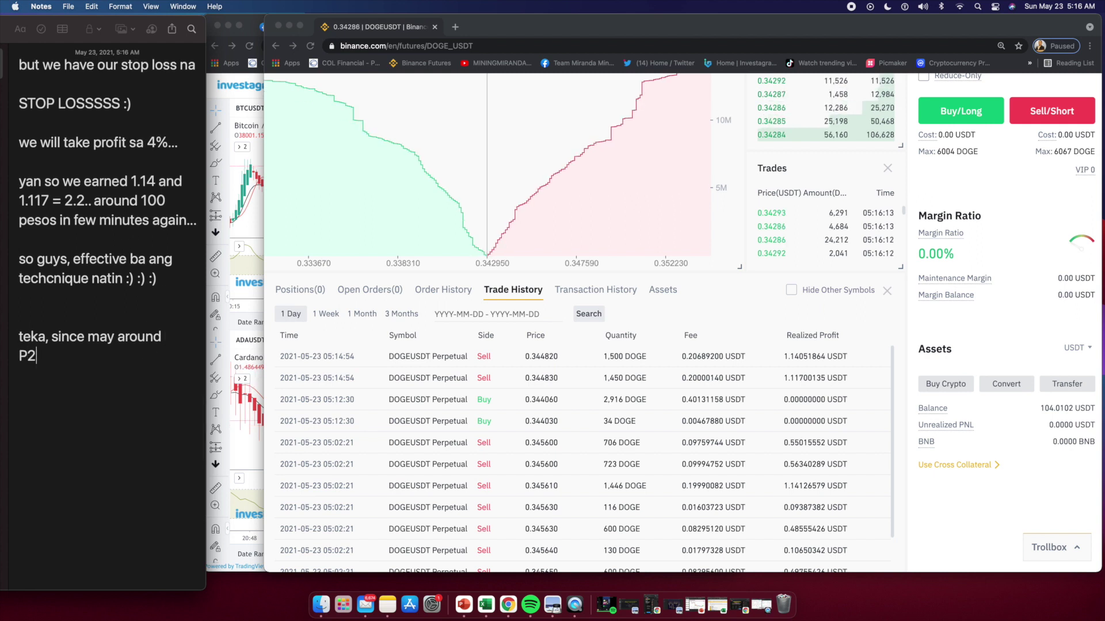
type("50 pesos na tayo, kape m")
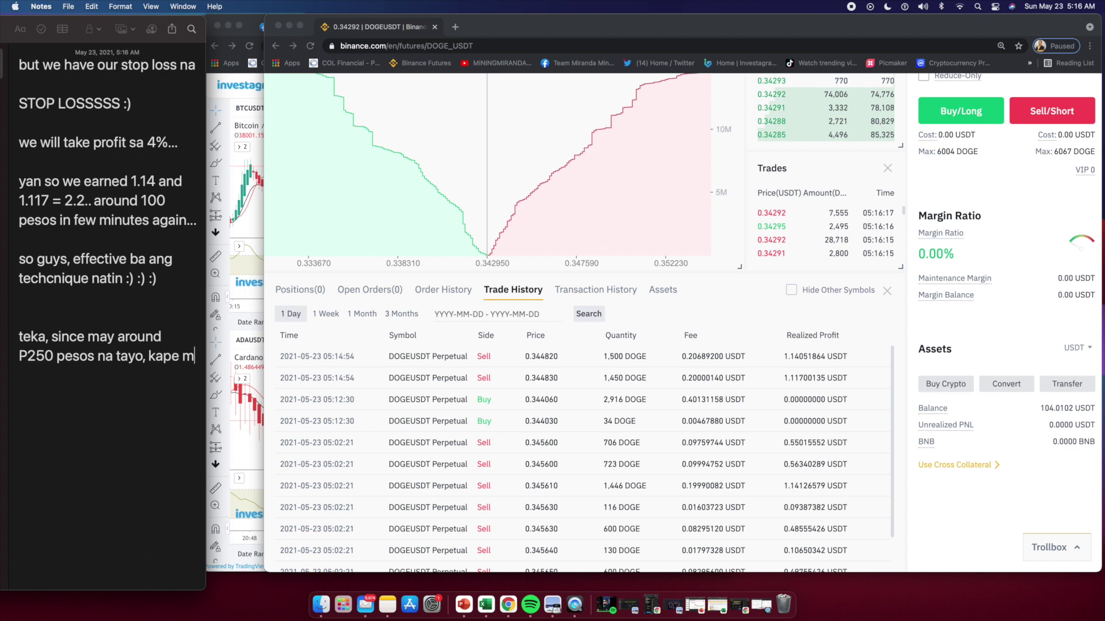
type("una si coach ha ;)")
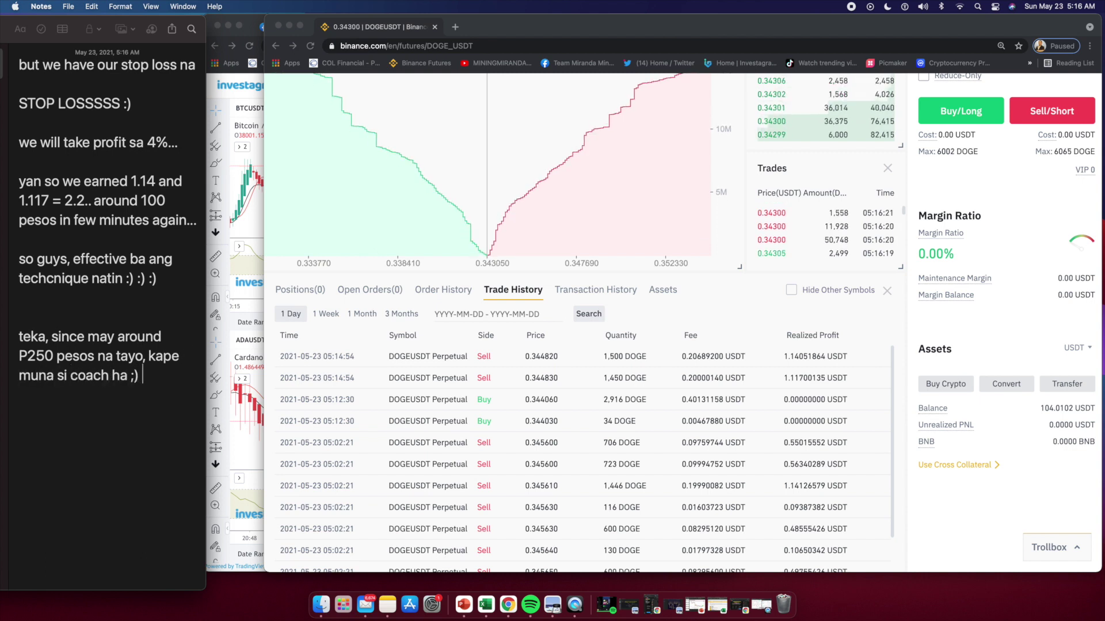
key("Return")
key("Return")
type("LOVE YOU ALL!!!")
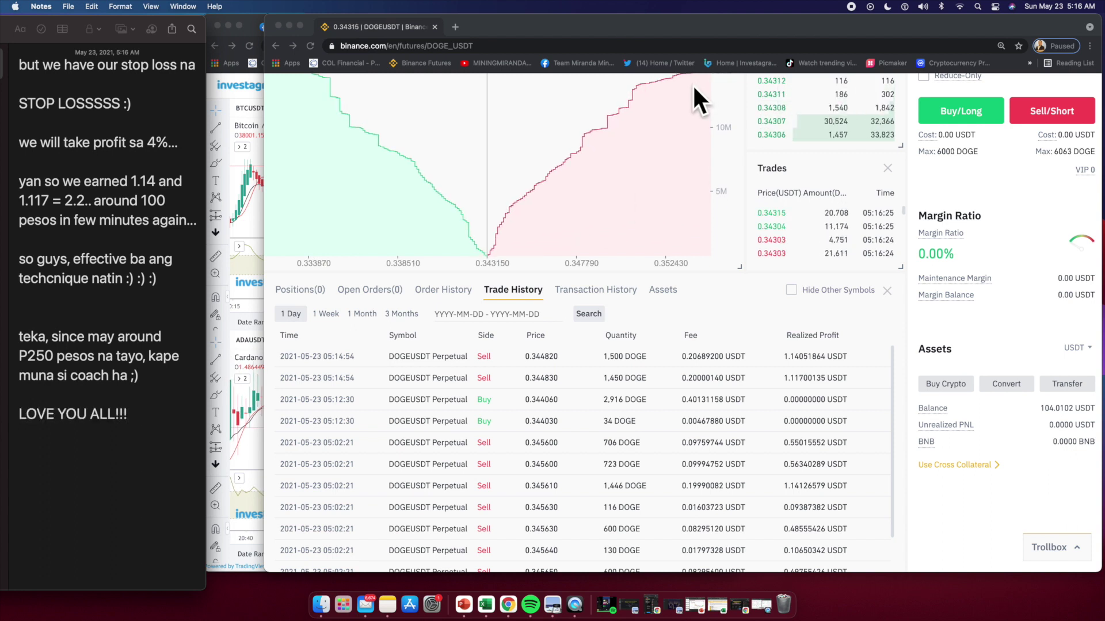
- Minimize the Binance window and bring the note forward beside the Investagrams four-chart view
left_click(903, 295)
scroll(904, 295, "up", 3)
scroll(903, 295, "up", 4)
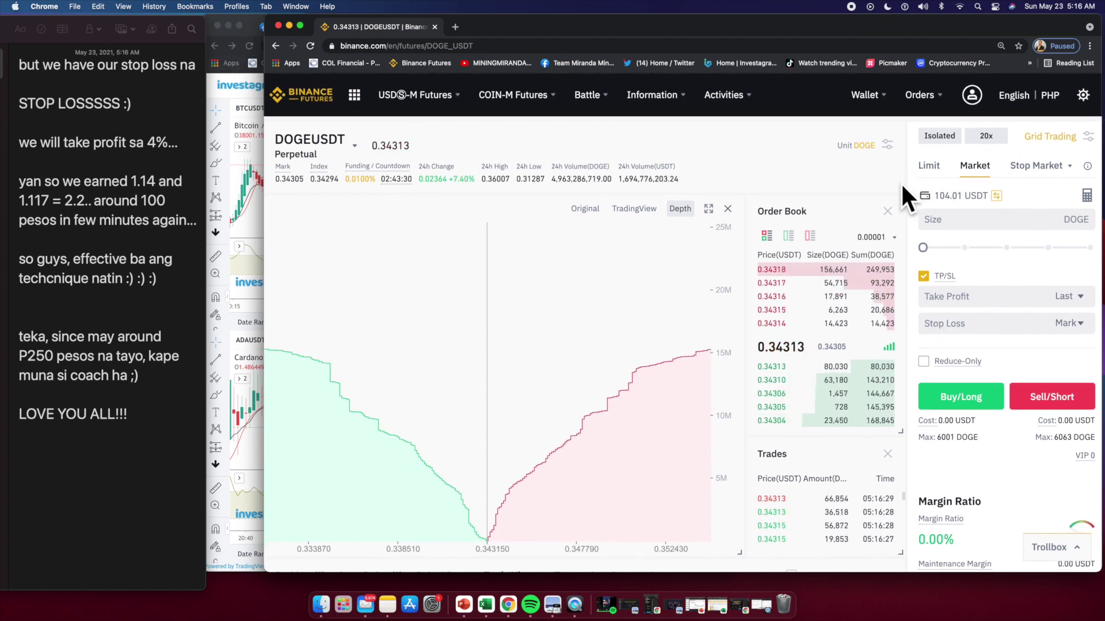
scroll(902, 186, "down", 5)
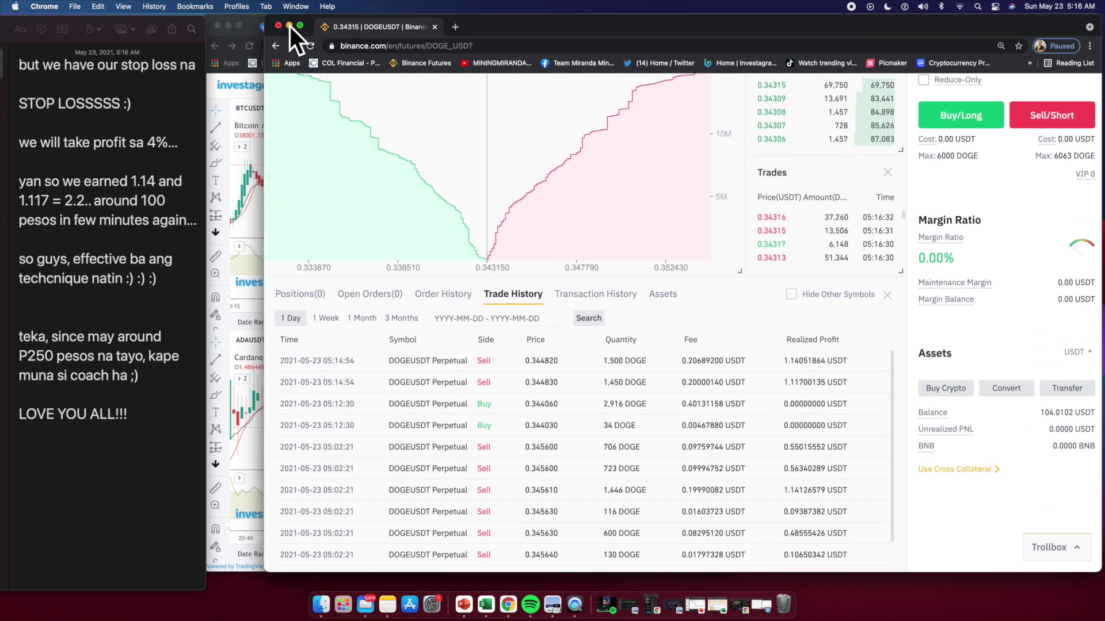
left_click(289, 26)
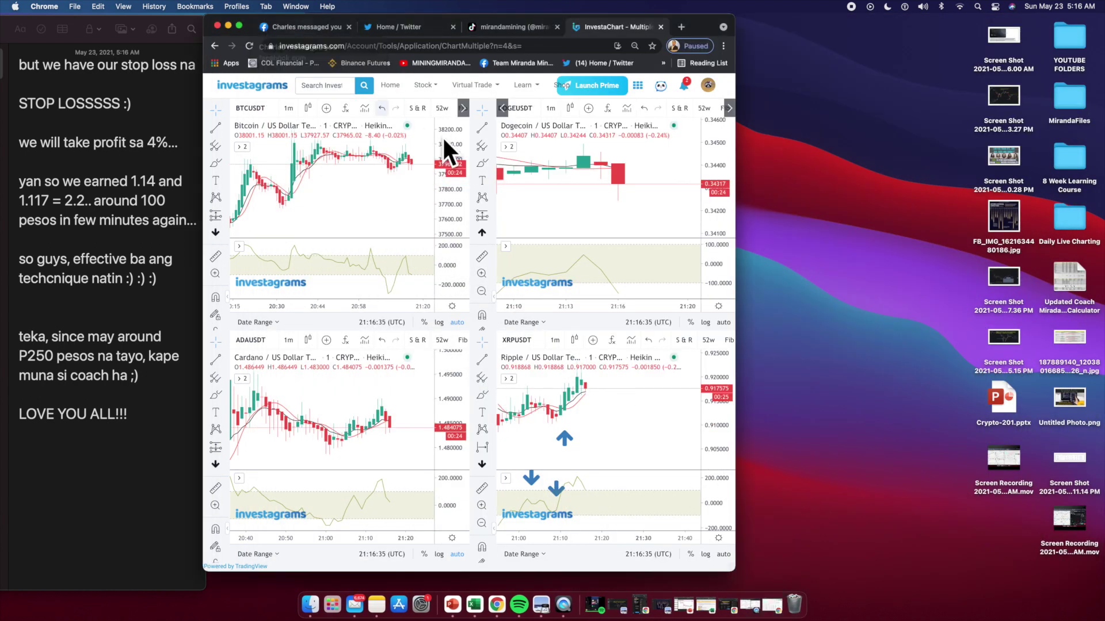
left_click(123, 316)
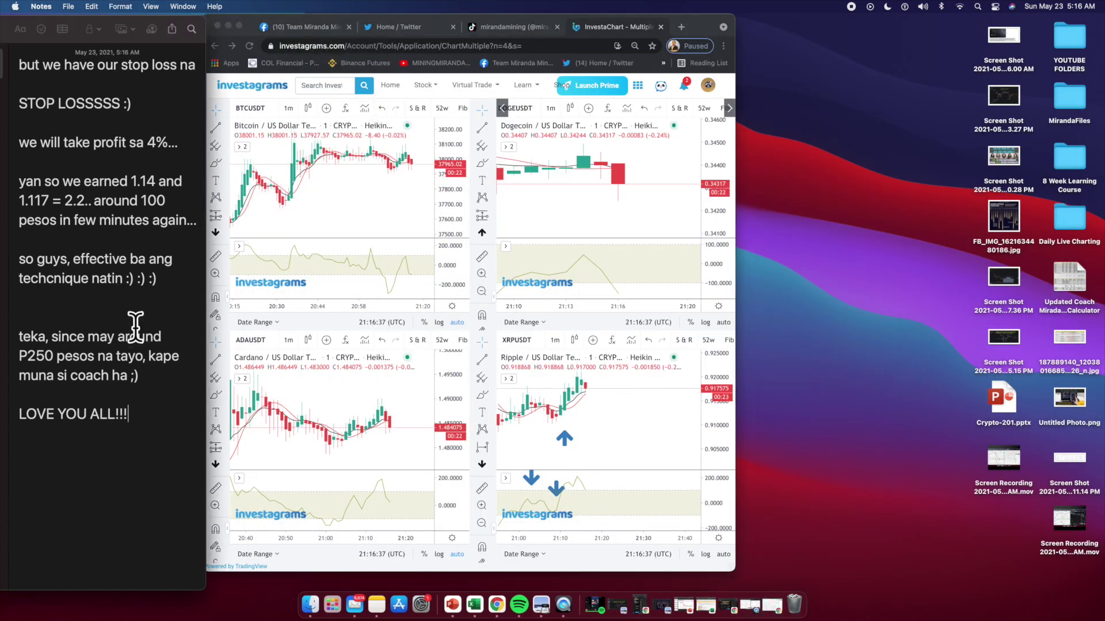